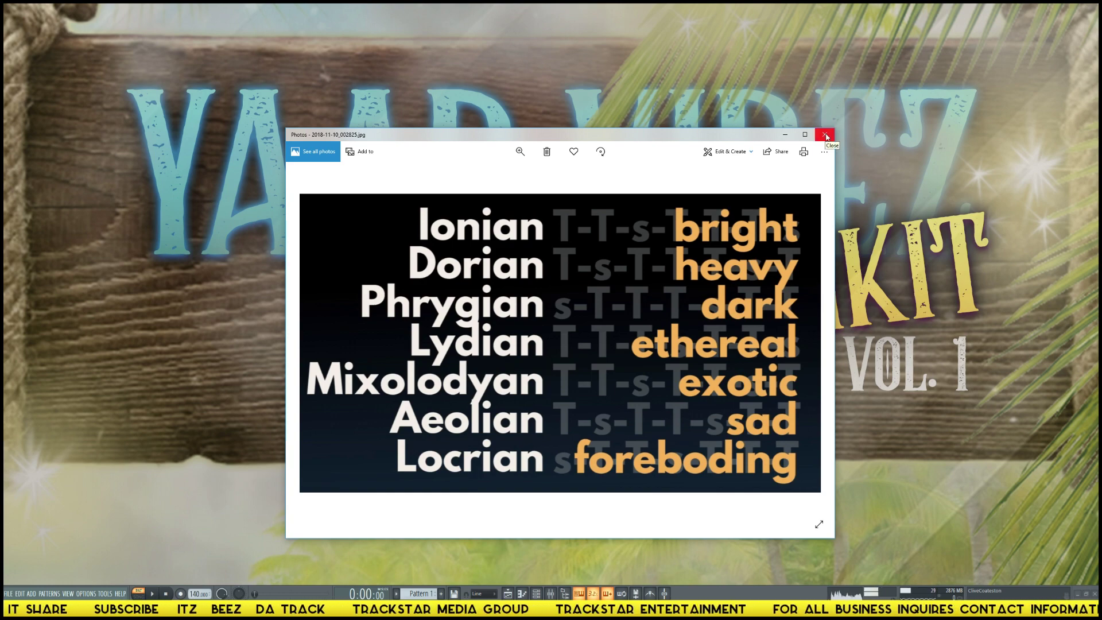
- Close the musical modes chart and browse to the Yaad Vibes Drumkit Vol. 1 folder
click(826, 137)
click(752, 253)
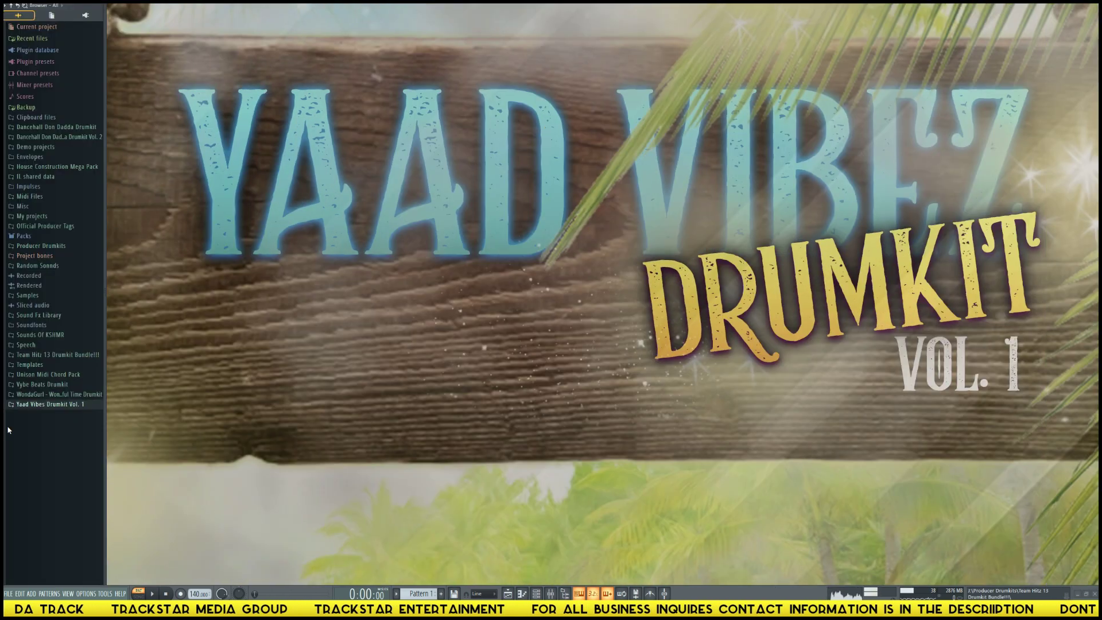
click(58, 406)
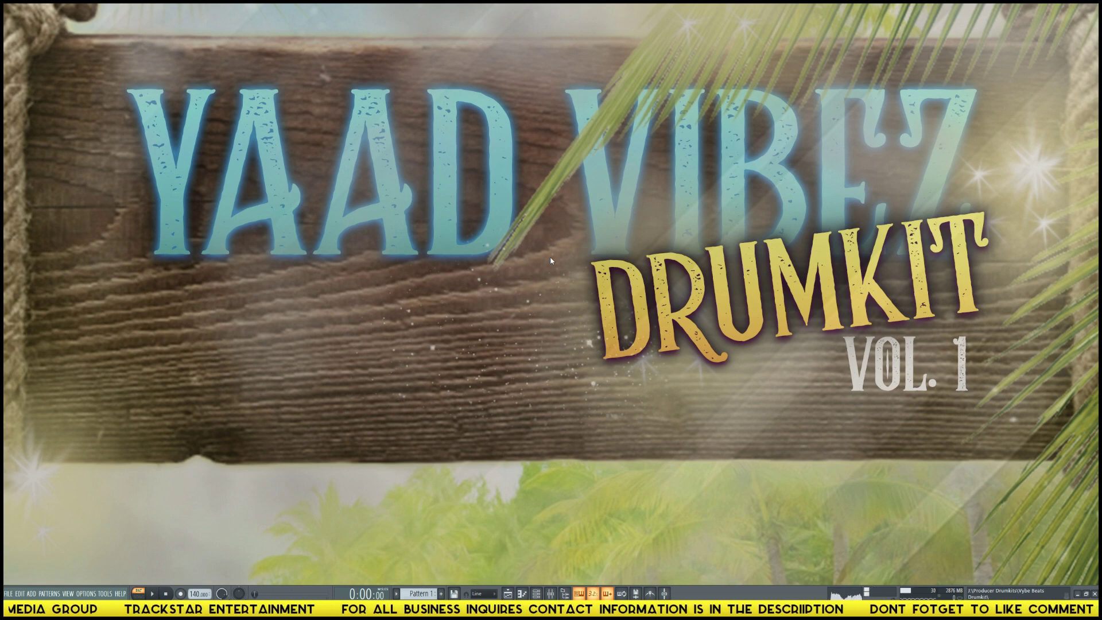
- Open the piano roll of the Sampler channel from the channel rack
key(F6)
right_click(180, 42)
click(227, 37)
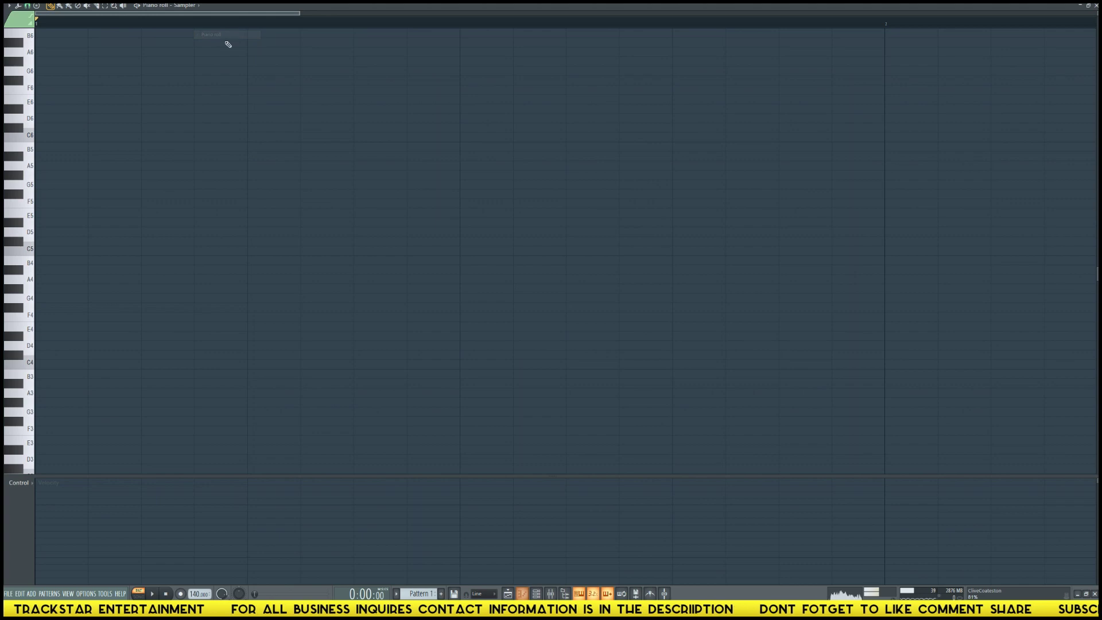
- Stamp the Other Mixolydian scale from C5 at the start of the Sampler's piano roll, and delete its notes
click(36, 5)
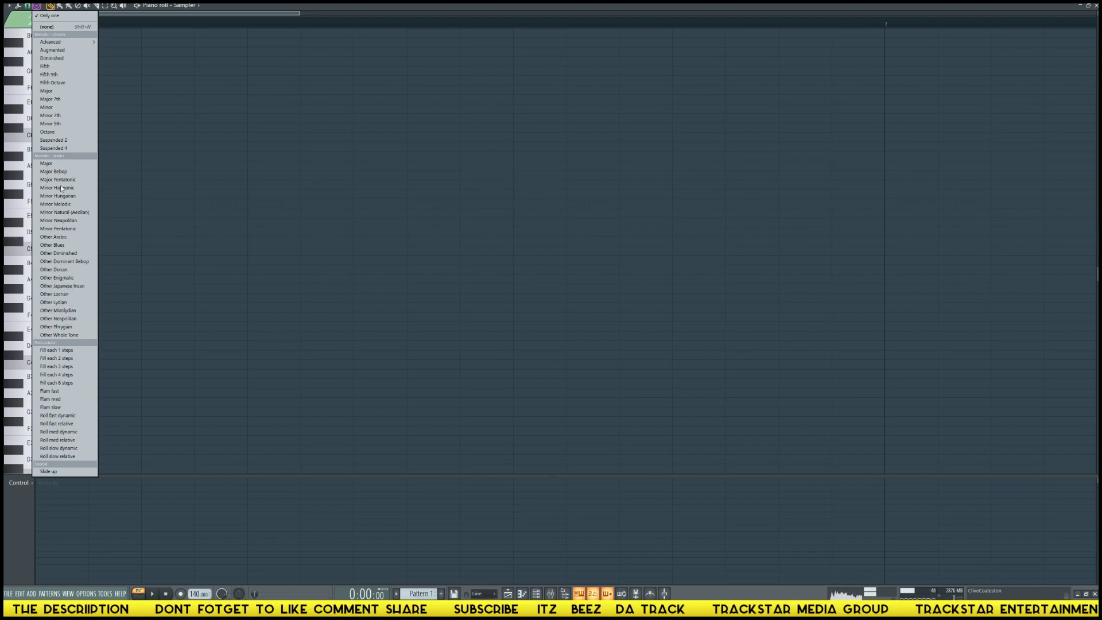
click(63, 310)
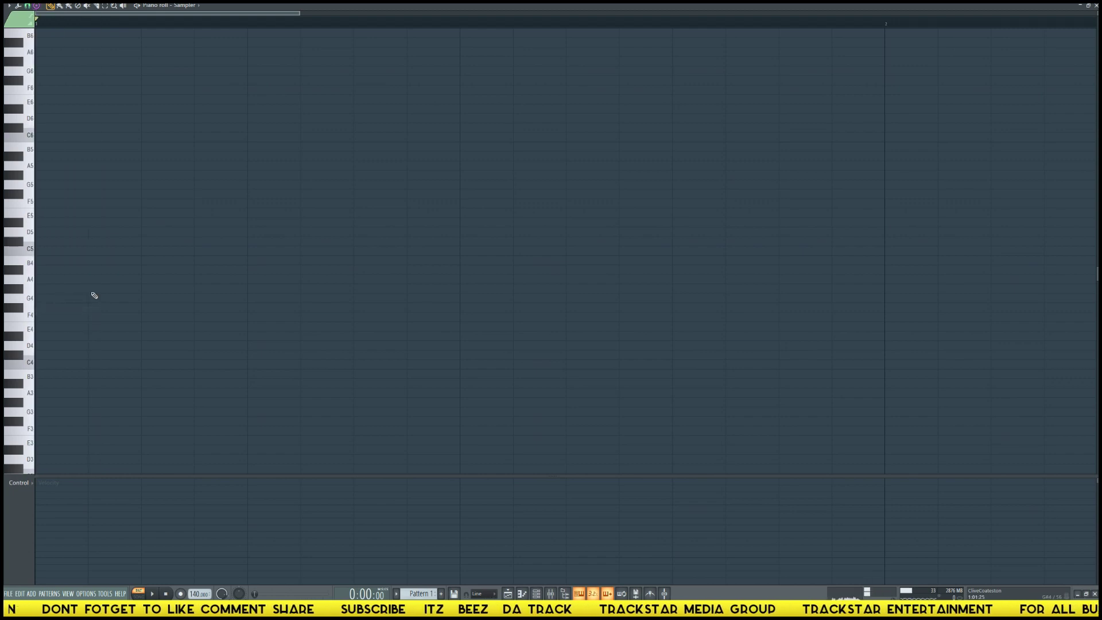
click(86, 196)
drag(111, 302, 58, 303)
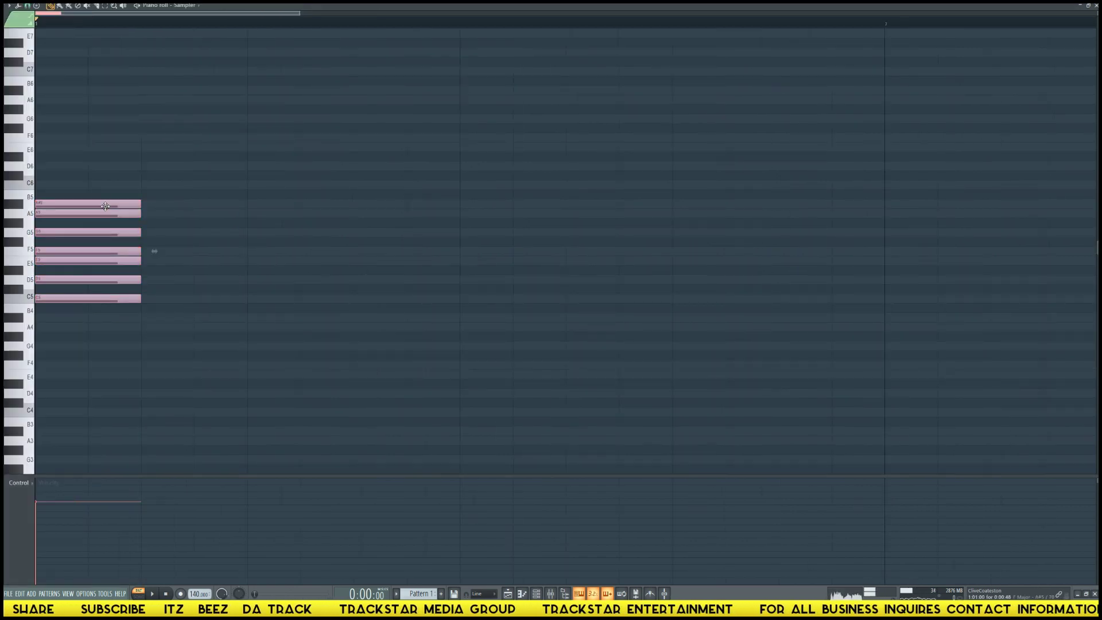
key(Delete)
scroll(120, 357, down, 2)
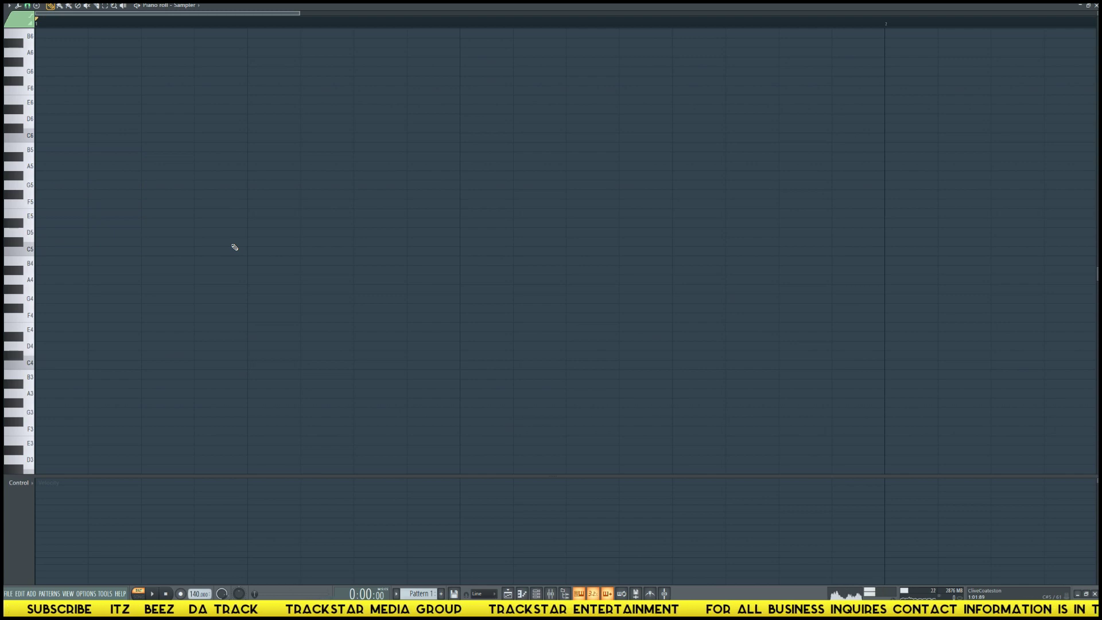
- Bring up the Philharmonik 2 instrument from the channel rack and place its window mid-screen
key(F6)
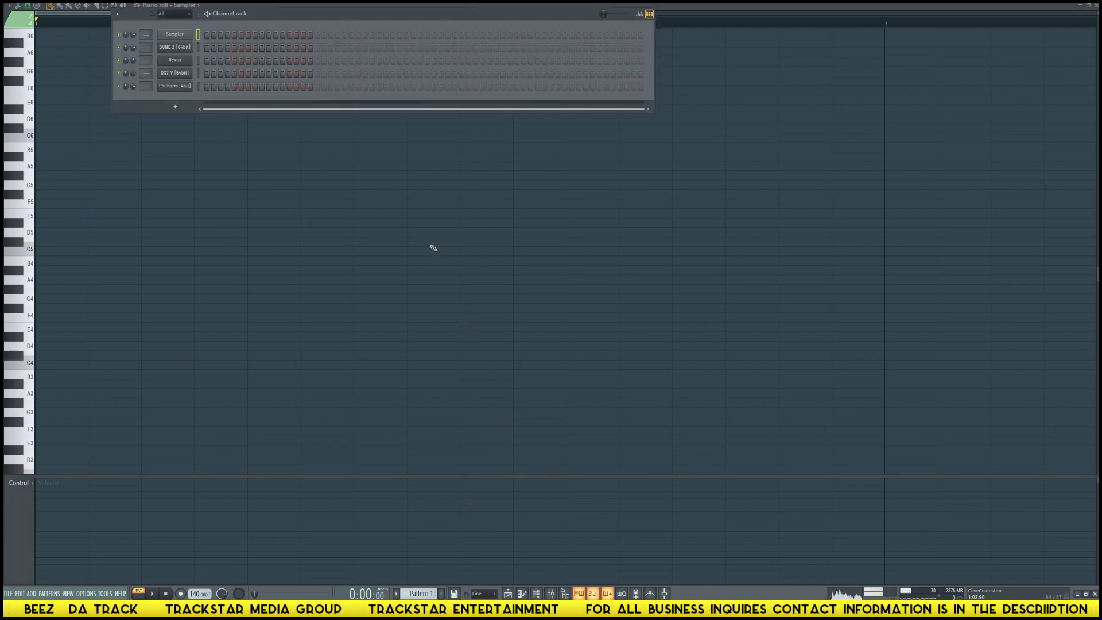
click(181, 88)
drag(298, 114, 536, 183)
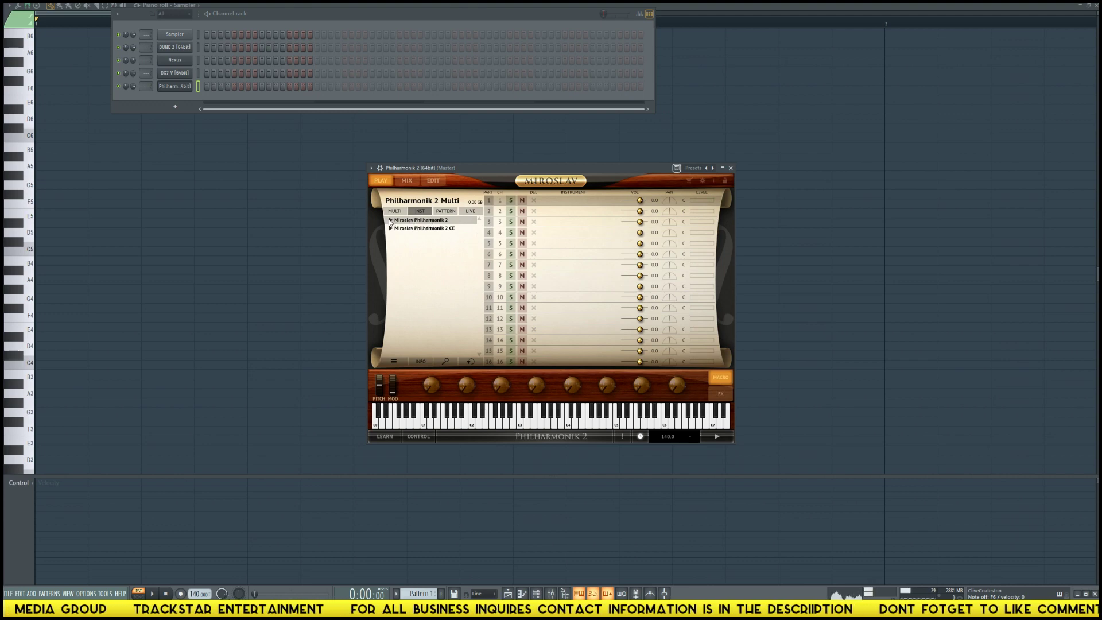
- Load the 5 Cellos Staccato Alt 2 instrument from Miroslav Philharmonik 2's Strings > Ensemble > Cellos > Cellos Staccato group
click(390, 221)
click(395, 229)
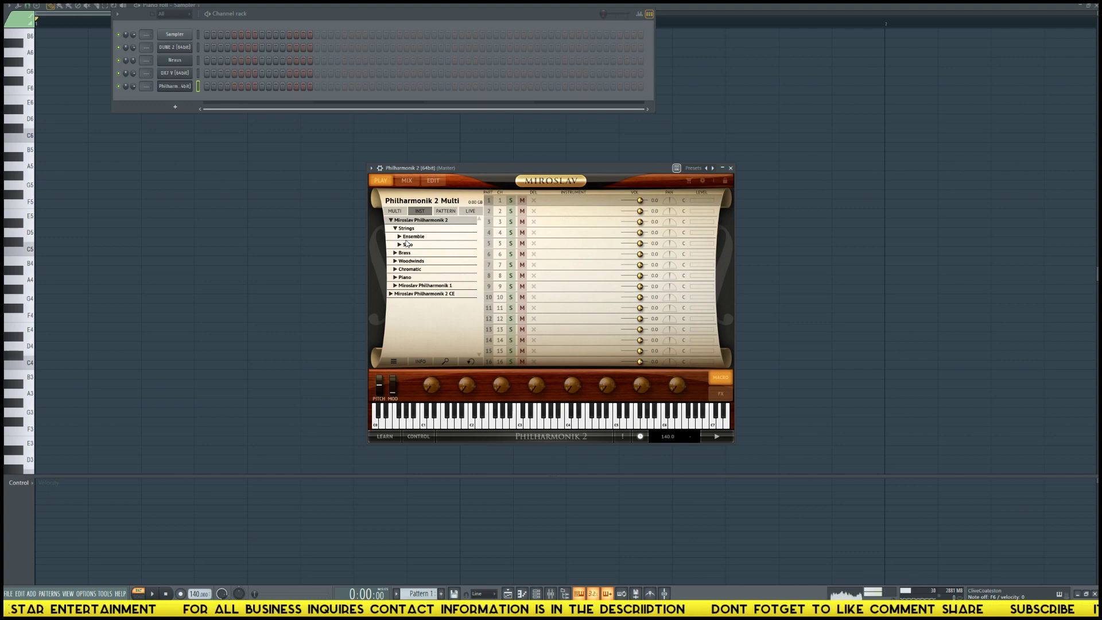
click(400, 236)
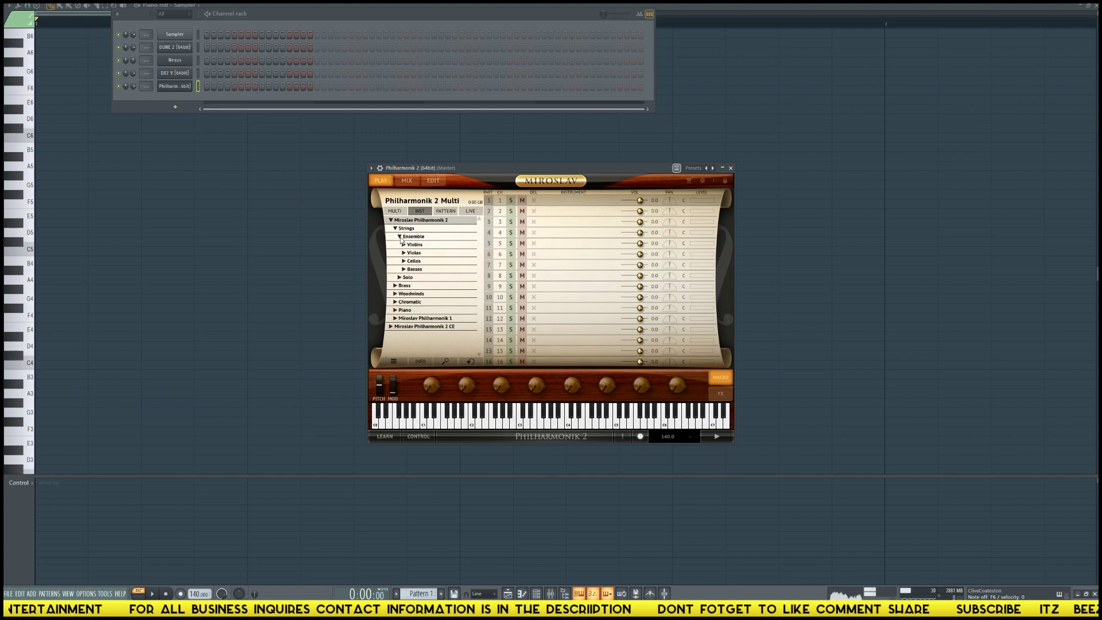
click(404, 261)
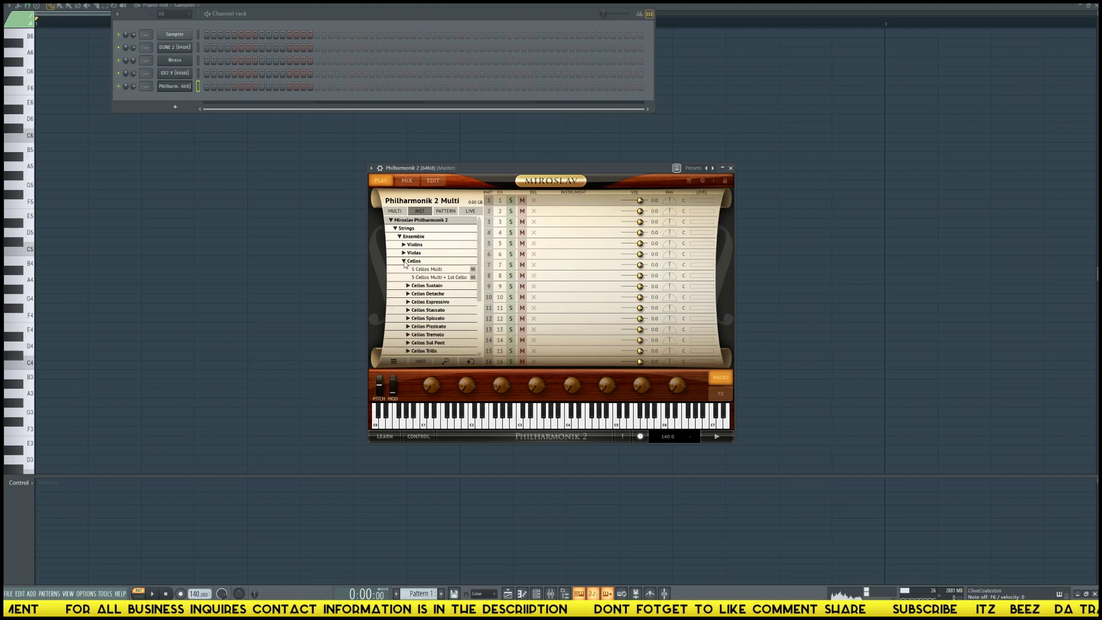
scroll(454, 293, down, 1)
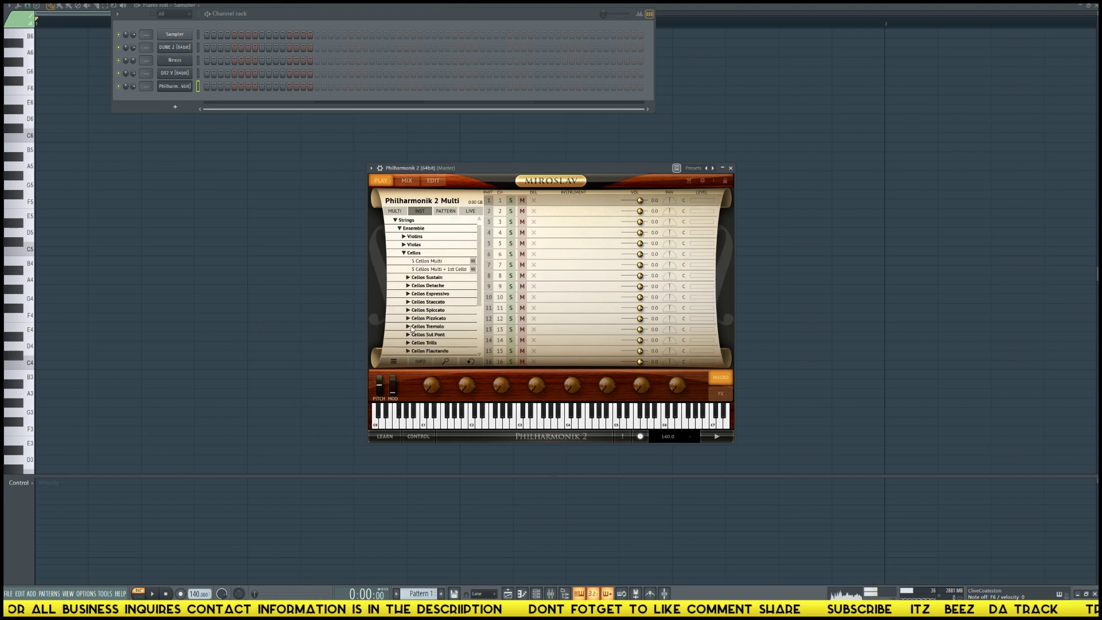
click(408, 302)
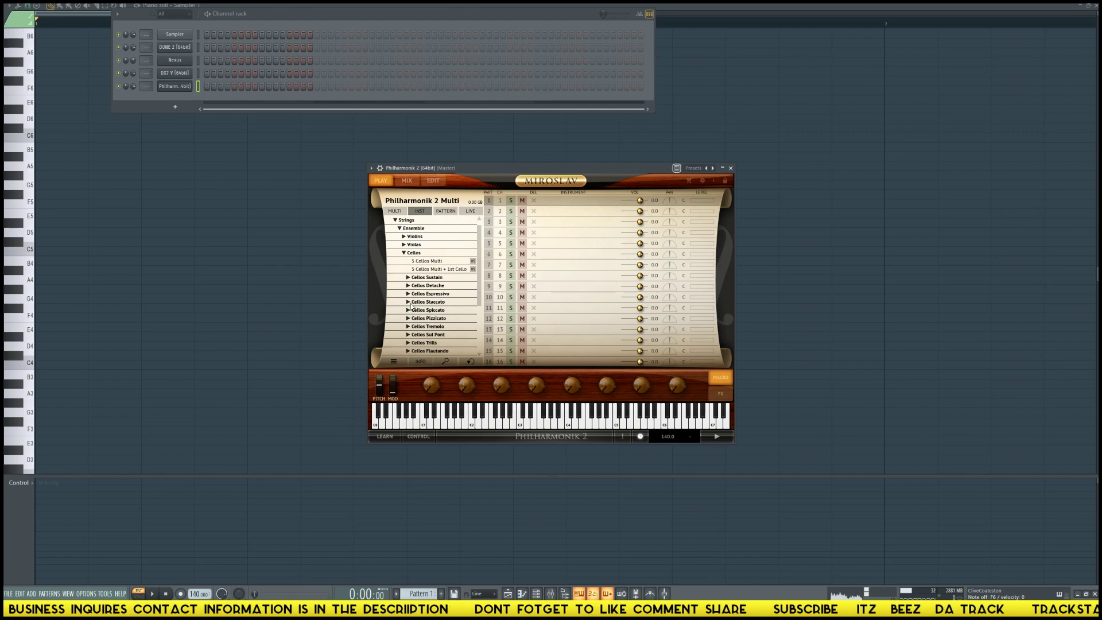
scroll(430, 316, down, 2)
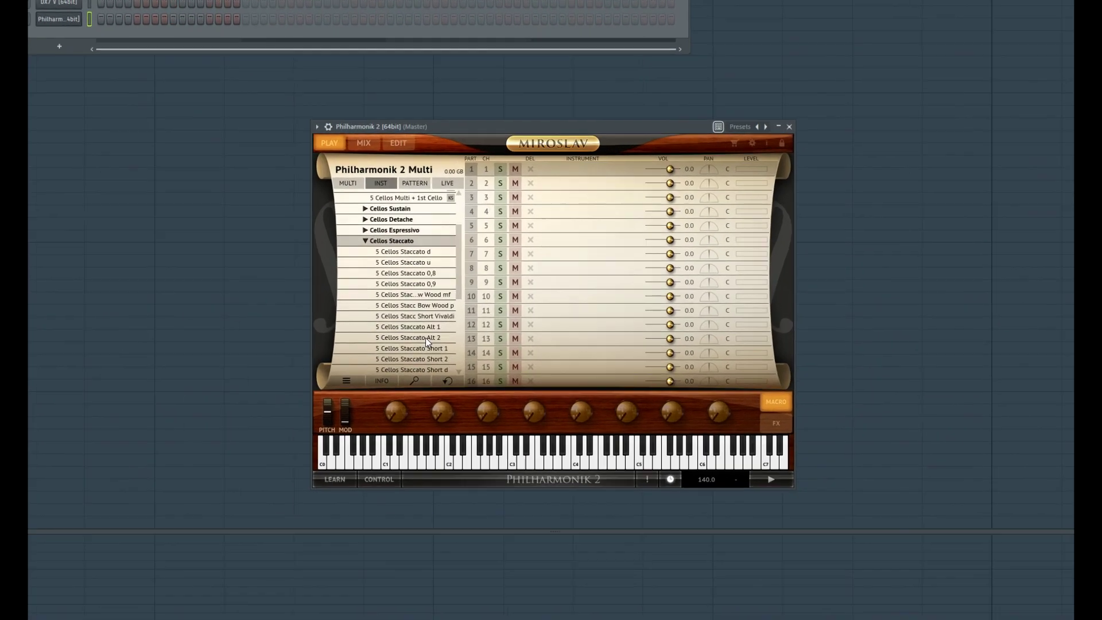
double_click(425, 338)
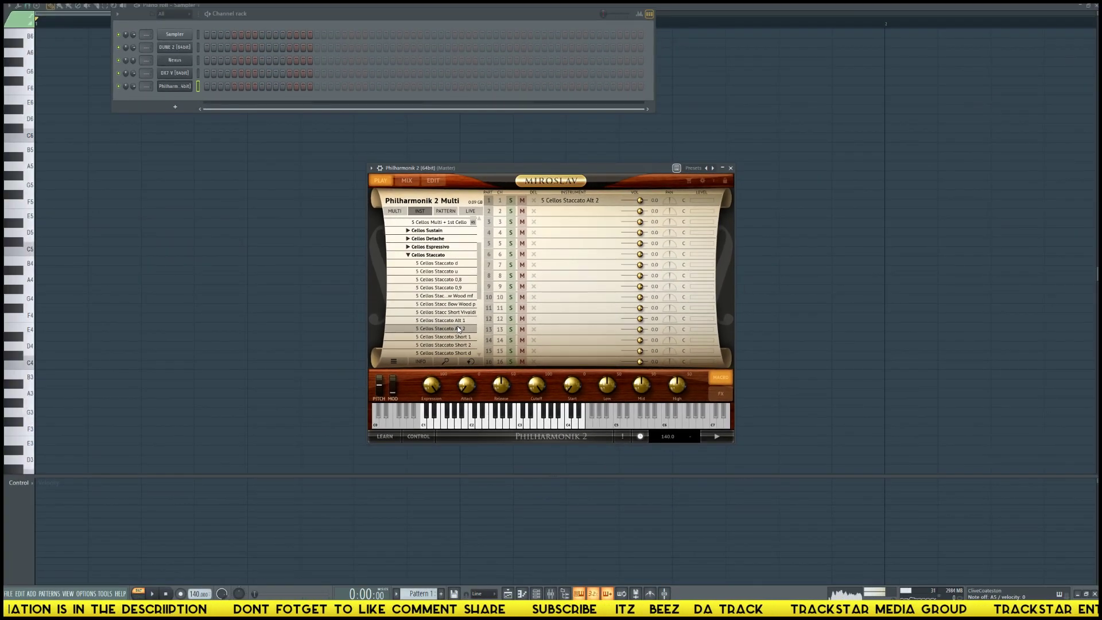
- Switch to AutoTonic, set the tonic to C# for the Phrygian scale, and return to the Philharmonik 2 channel
key(alt+Tab)
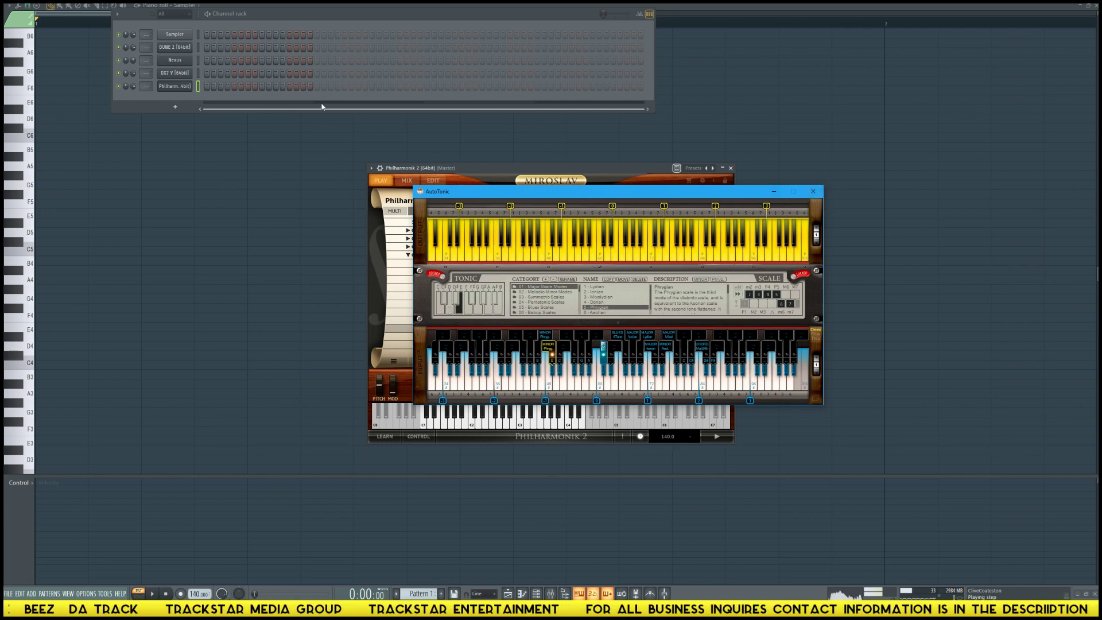
click(442, 302)
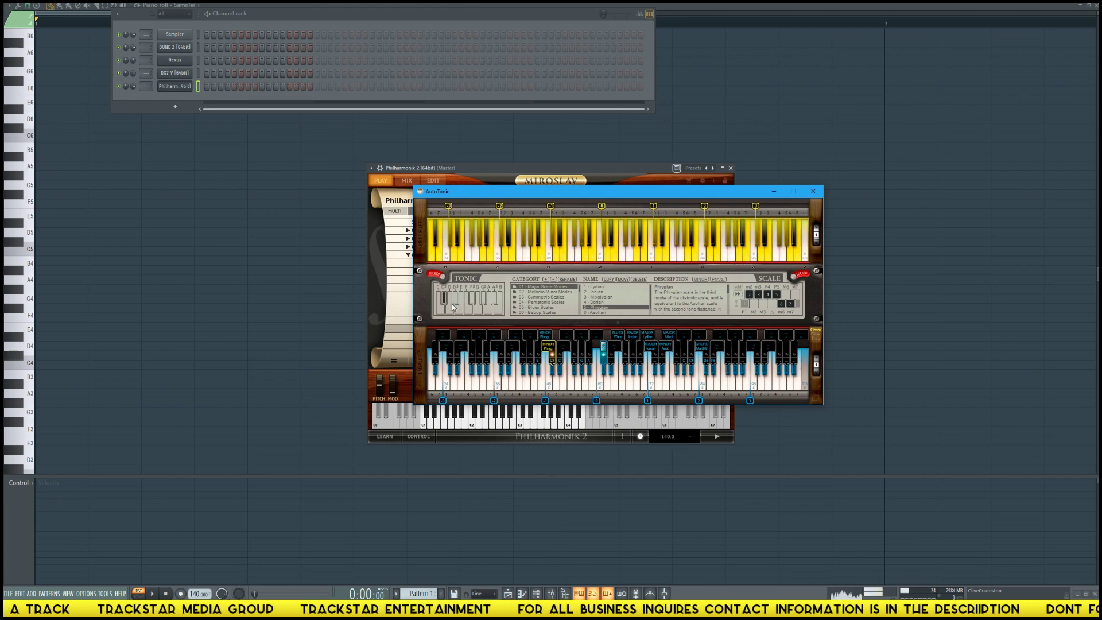
right_click(161, 89)
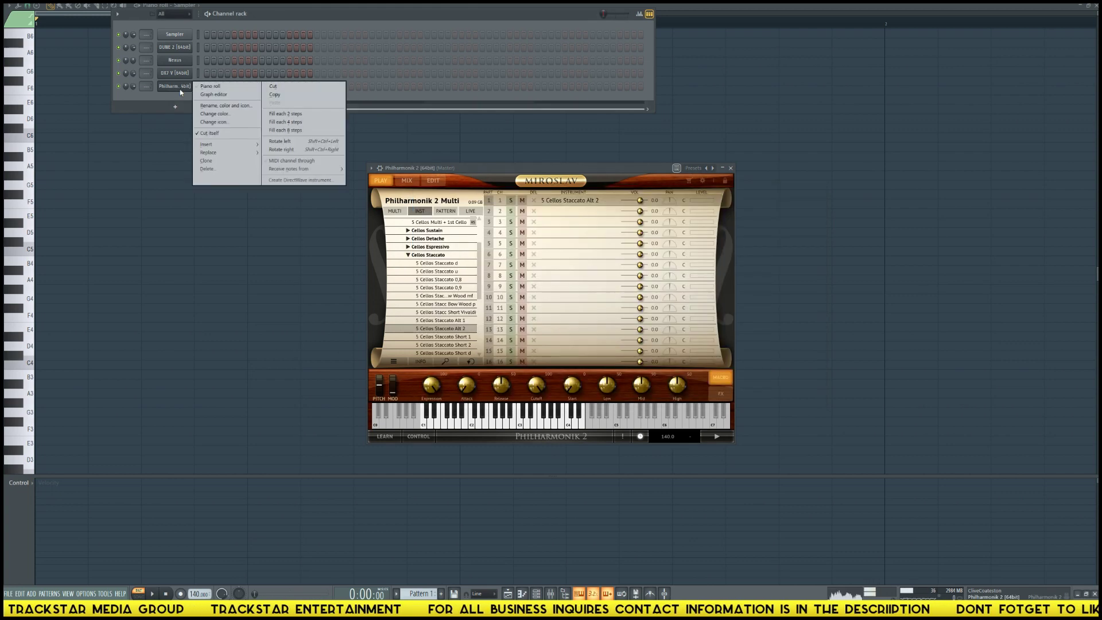
key(Escape)
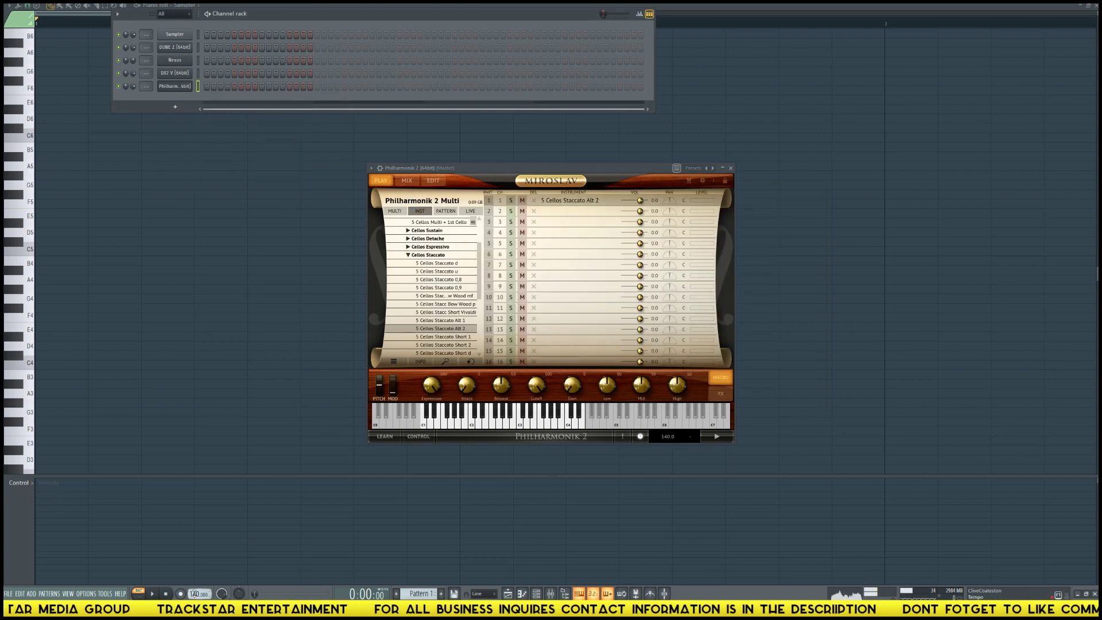
- Set the project tempo to 100 BPM and record a two-bar, four-chord progression on the Philharmonik 2 channel
right_click(199, 593)
click(282, 523)
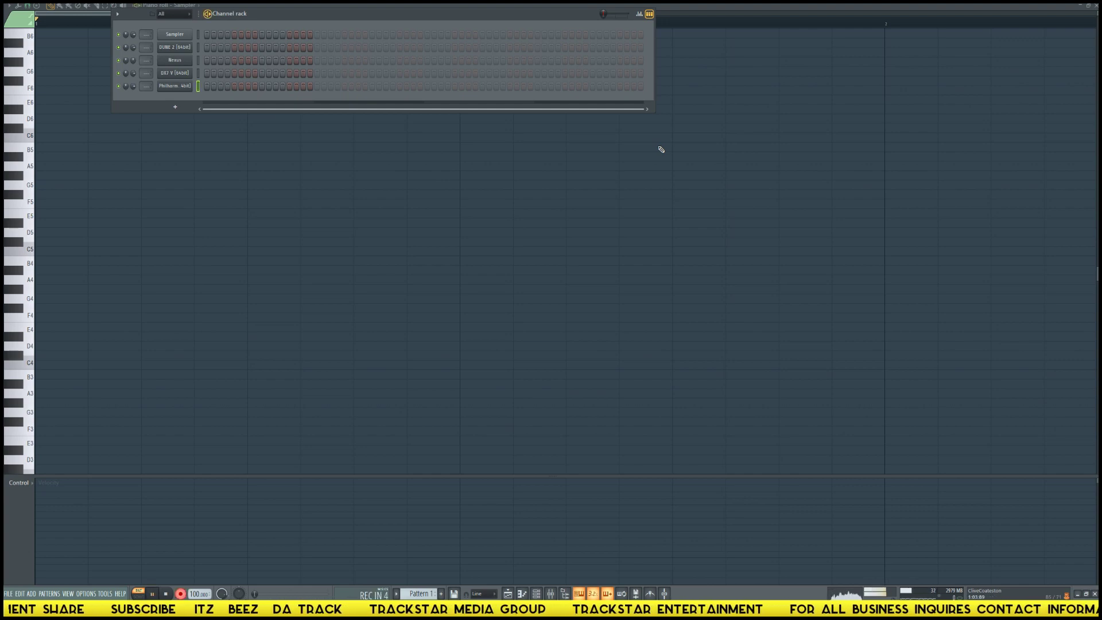
key(space)
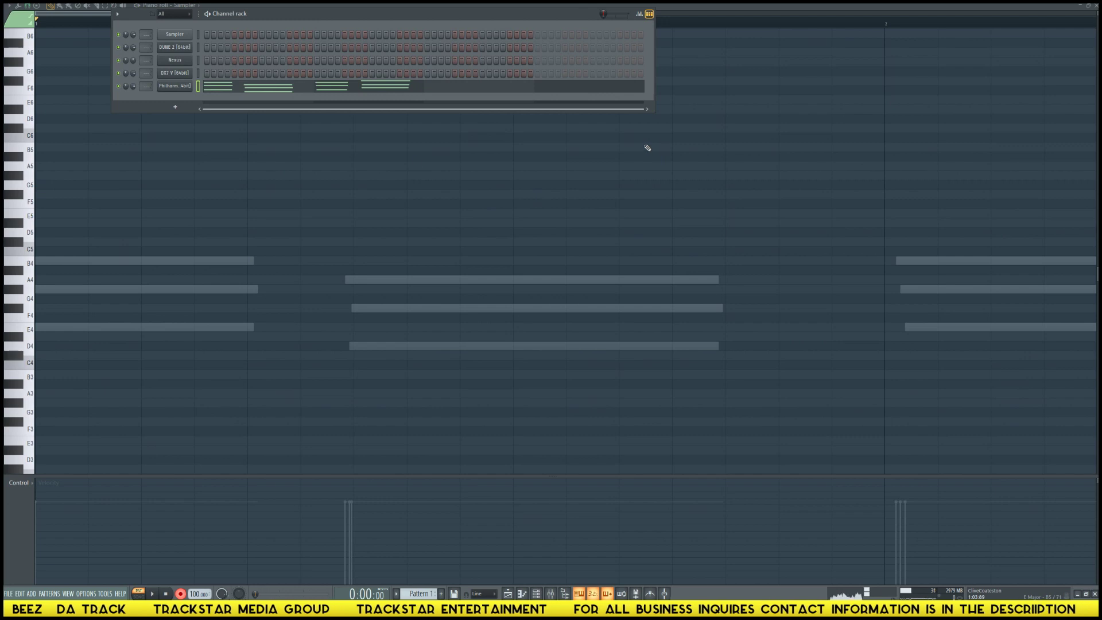
- Open the recorded Philharmonik 2 chords in the piano roll and play them back
click(281, 90)
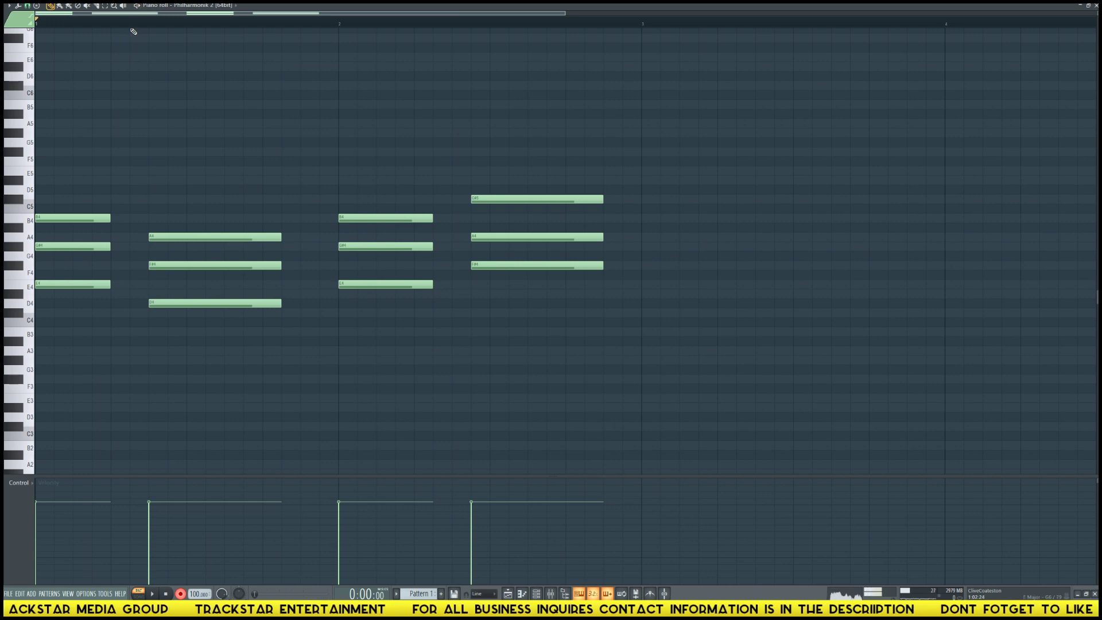
key(space)
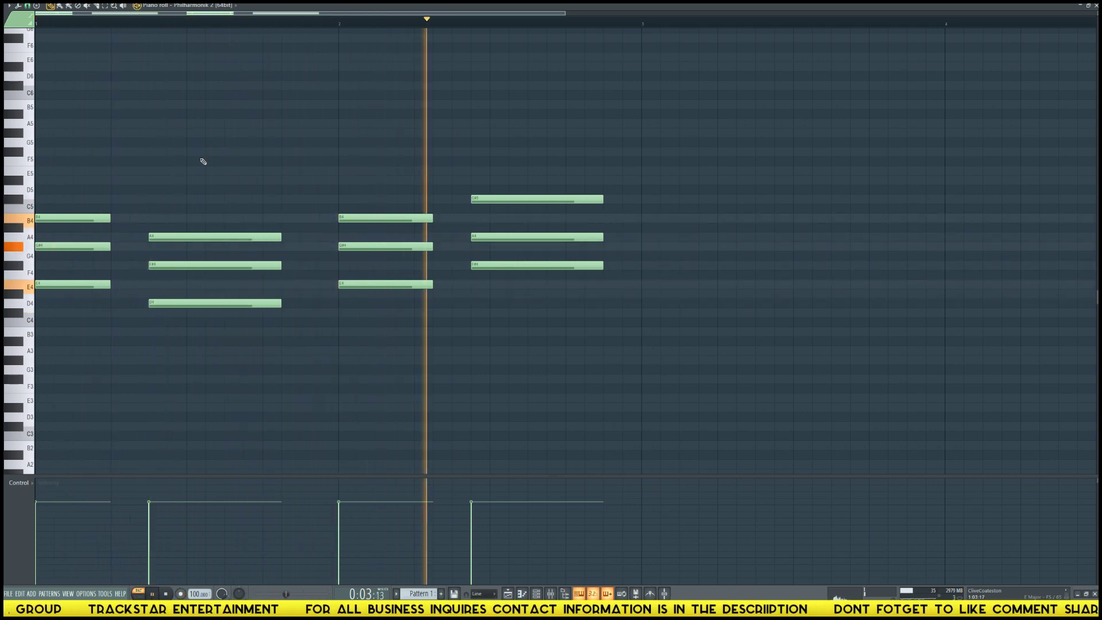
key(space)
- Move the fourth chord one step earlier, shorten the third chord by one step, and play the pattern
drag(518, 172, 479, 264)
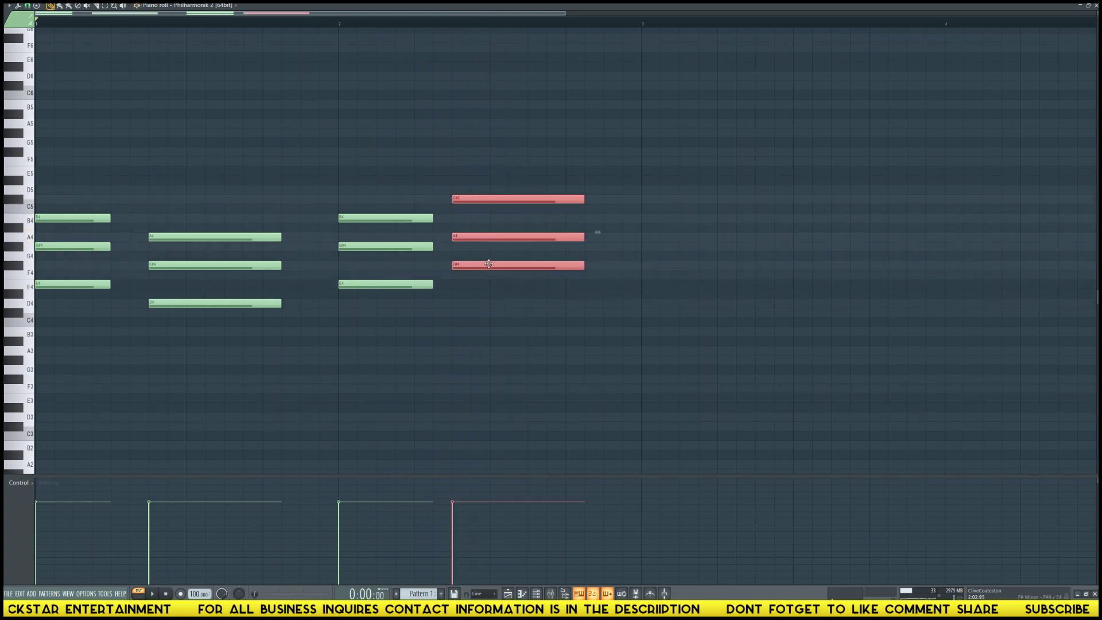
drag(411, 187, 415, 285)
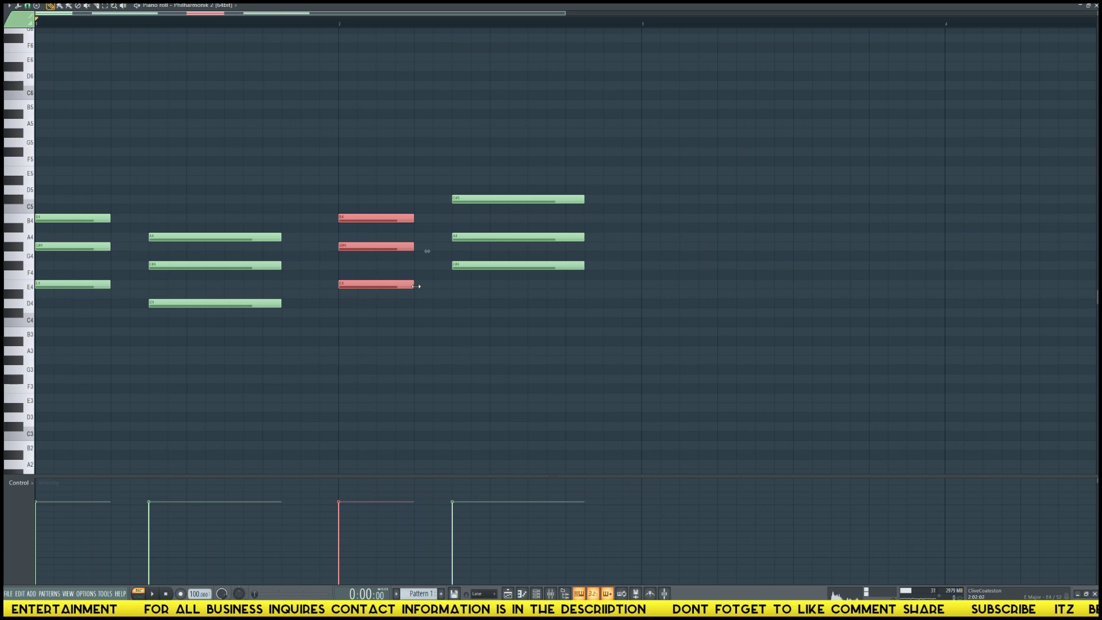
key(space)
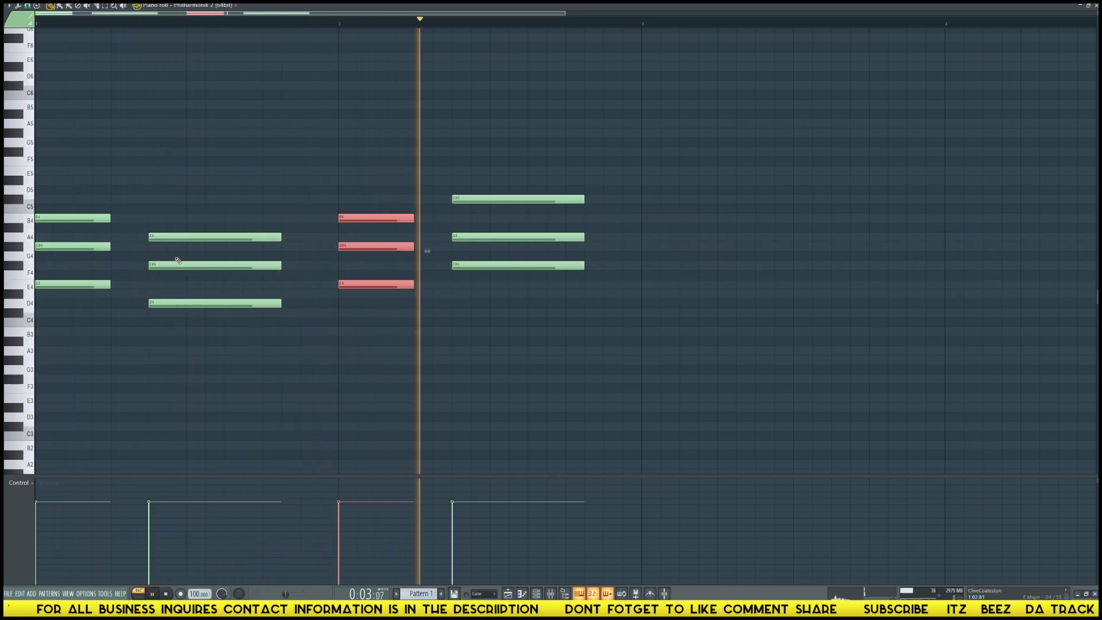
key(space)
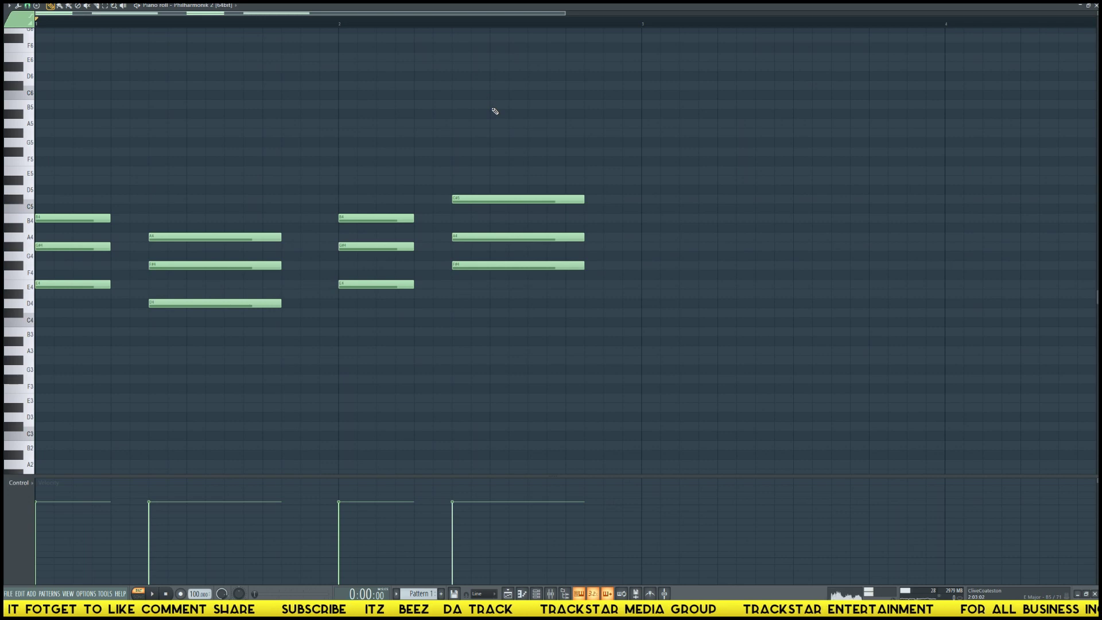
- Duplicate the two-bar chord progression into bars 3 and 4
key(ctrl+b)
drag(483, 219, 546, 219)
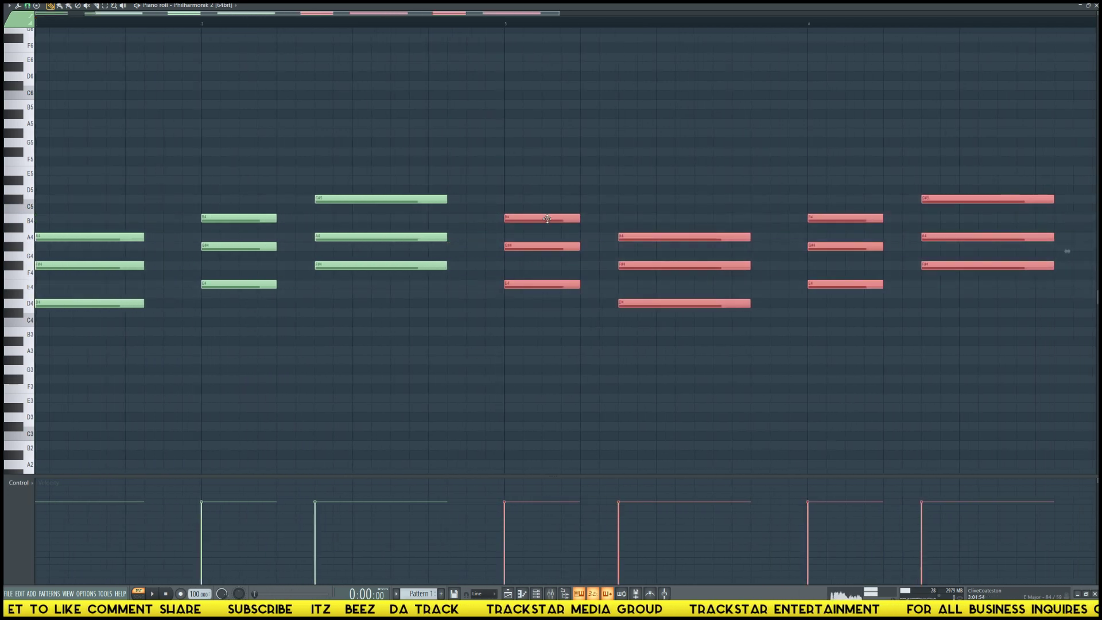
scroll(445, 19, down, 4)
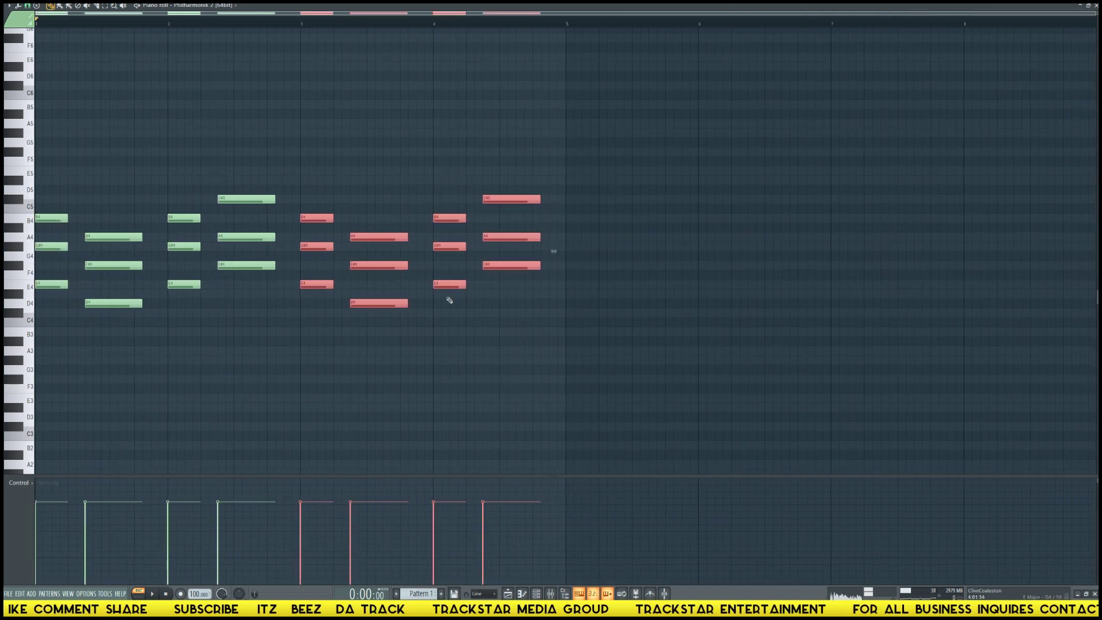
- Shorten the second chord of bar 1 and the second chord of bar 2 by one step each
right_click(510, 182)
ctrl+drag(511, 166, 543, 291)
right_click(546, 360)
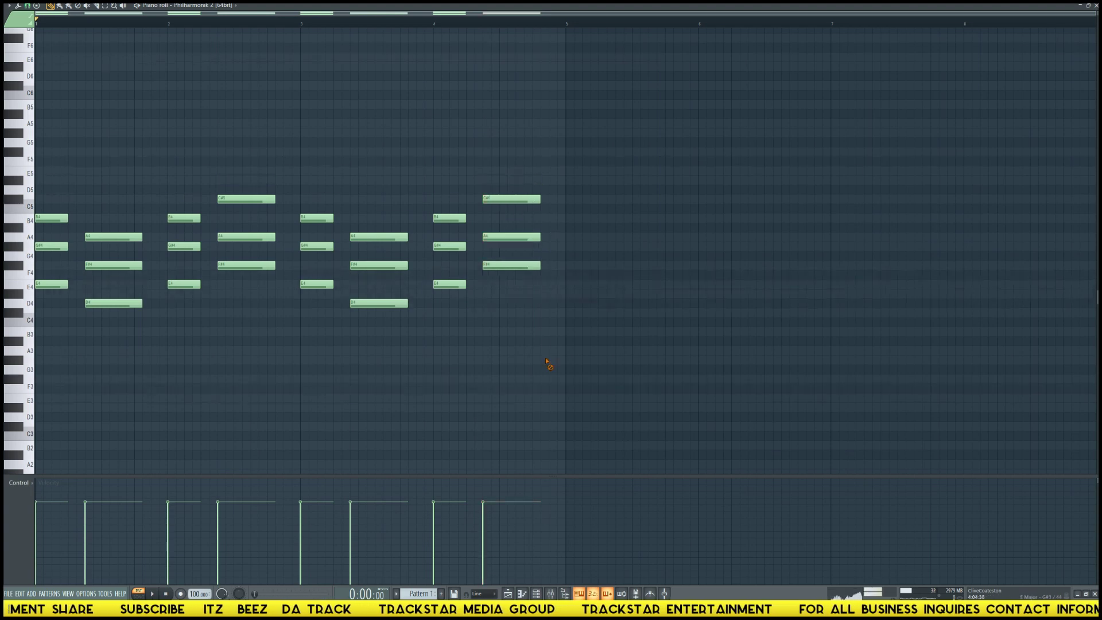
ctrl+drag(284, 295, 261, 199)
ctrl+drag(162, 357, 142, 218)
drag(142, 302, 133, 303)
right_click(493, 37)
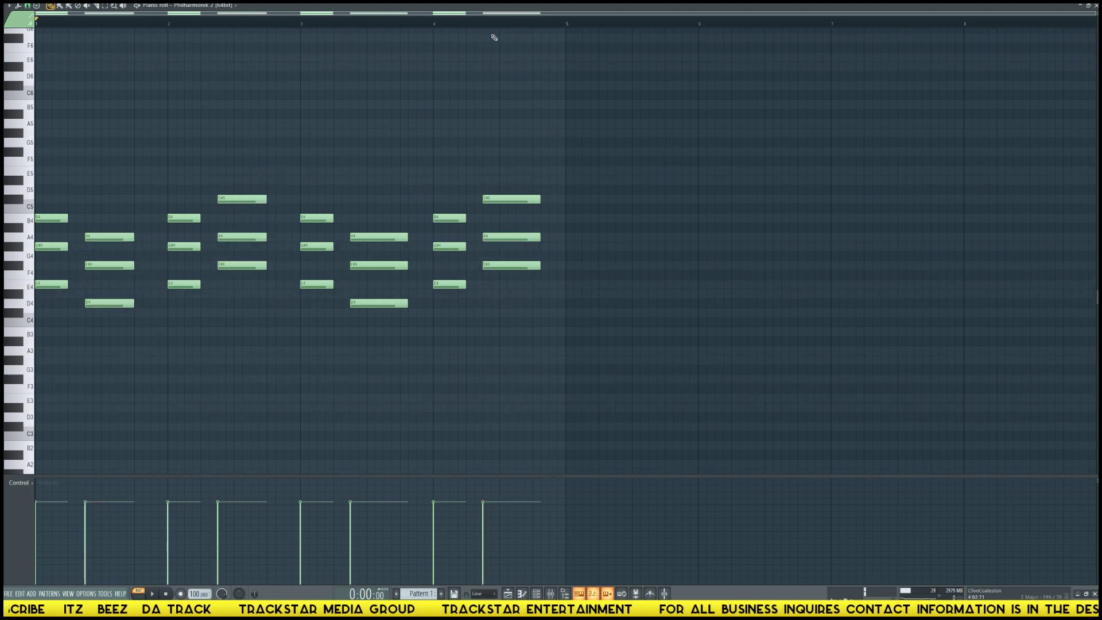
- Play the chord progression from bar 4
click(437, 24)
key(space)
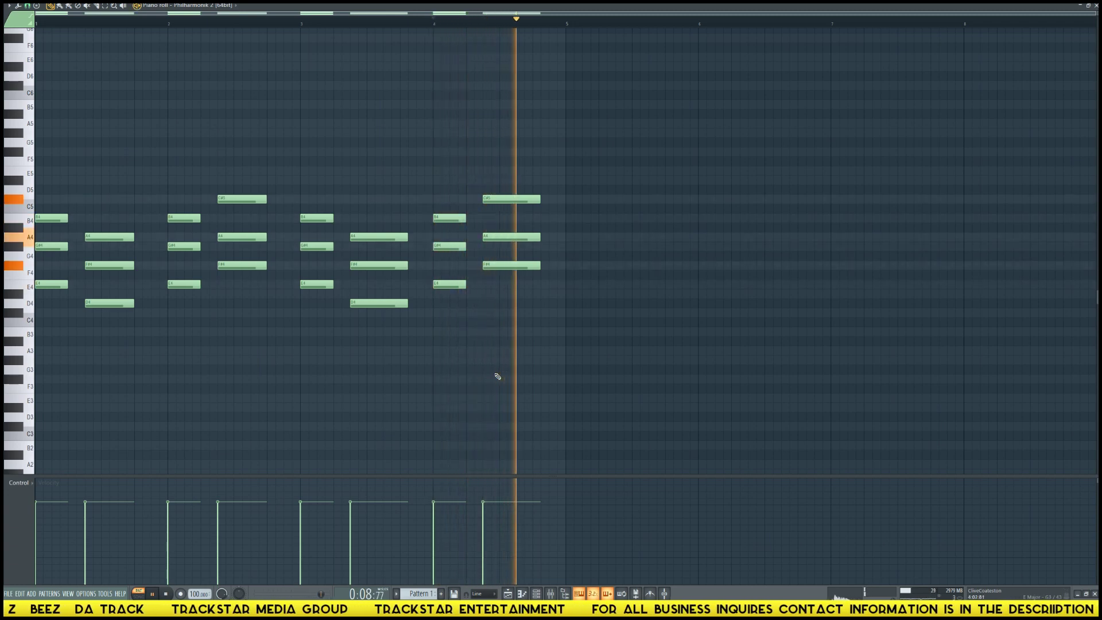
key(space)
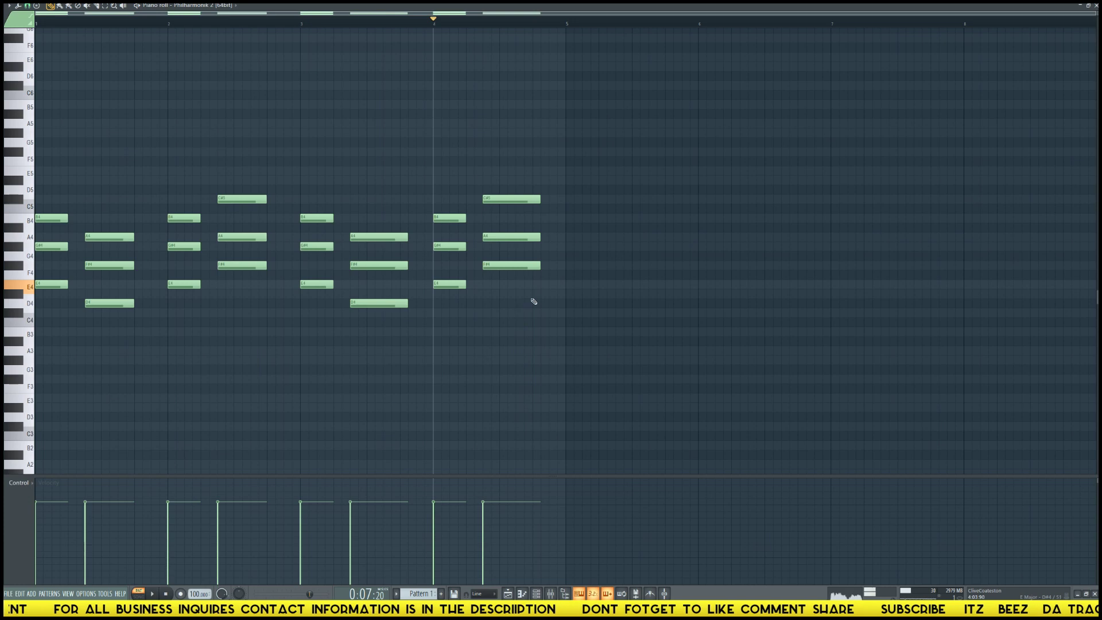
- Shorten bar 4's last chord, add an E4, A4 and C#5 chord after it ending with bar 4, and play the pattern
click(533, 286)
drag(509, 167, 546, 258)
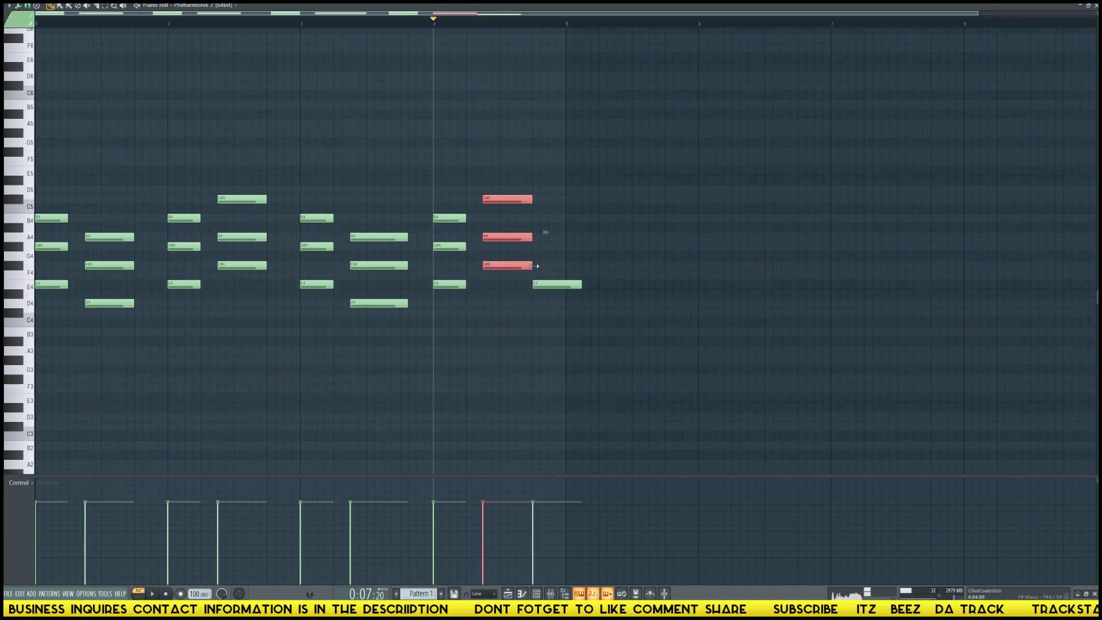
click(535, 237)
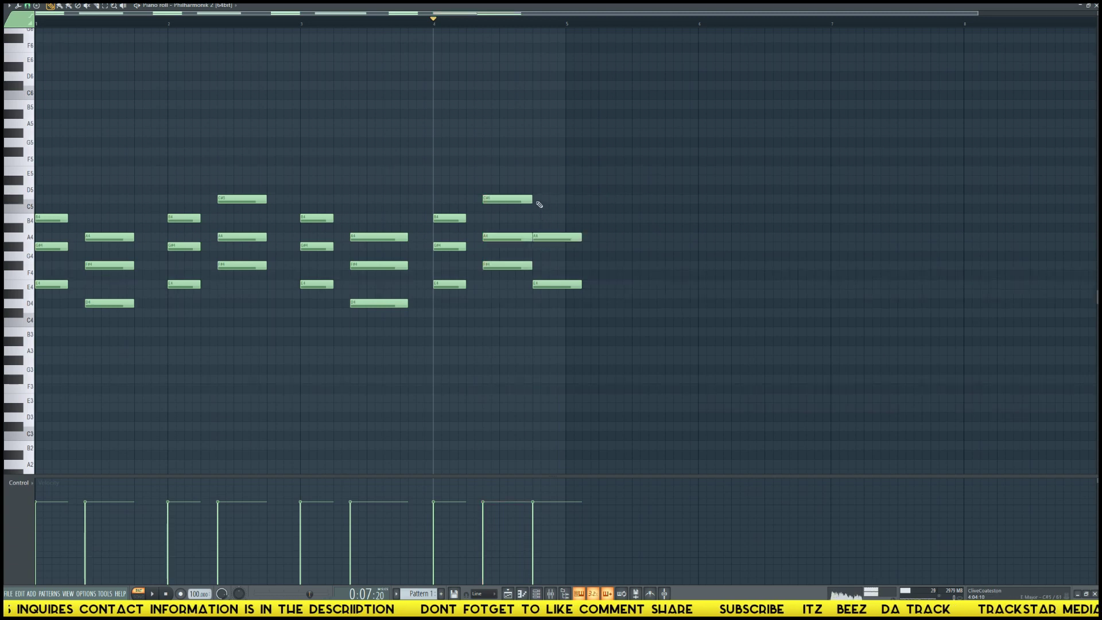
drag(572, 225, 561, 285)
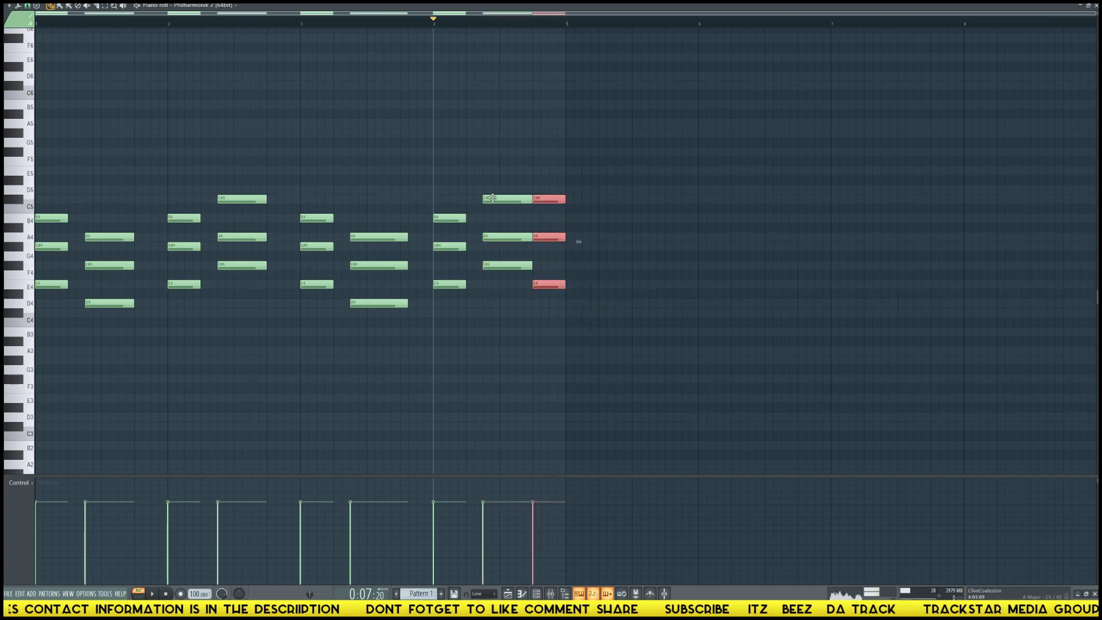
key(space)
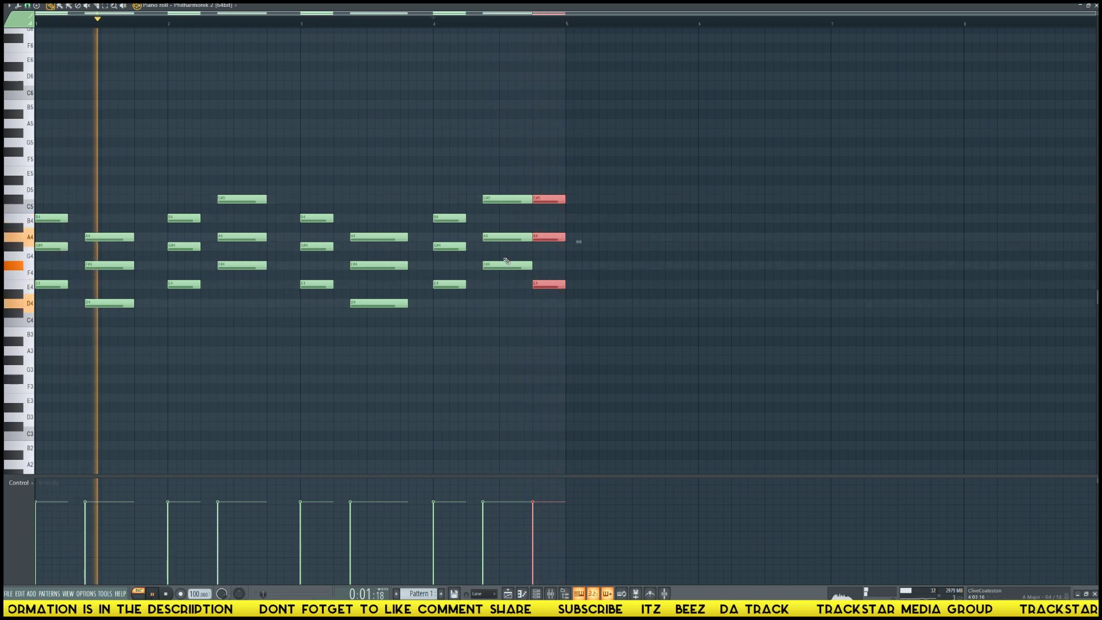
key(space)
- Copy the chord progression into the DX7 V channel and load the 6-String Shamisen preset from the Strings category
key(F6)
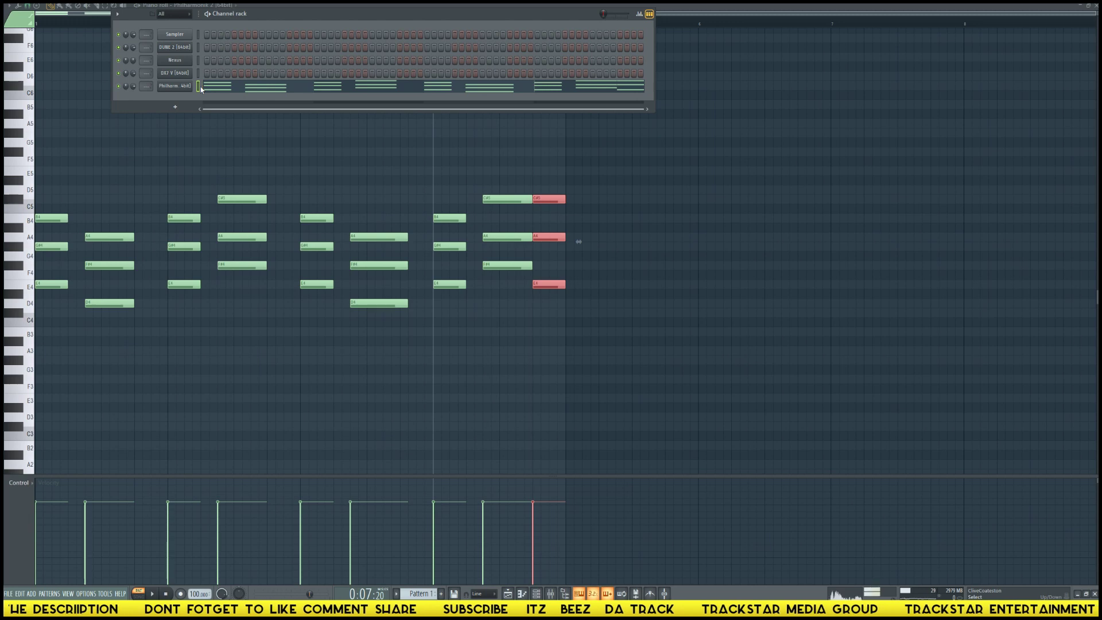
click(175, 73)
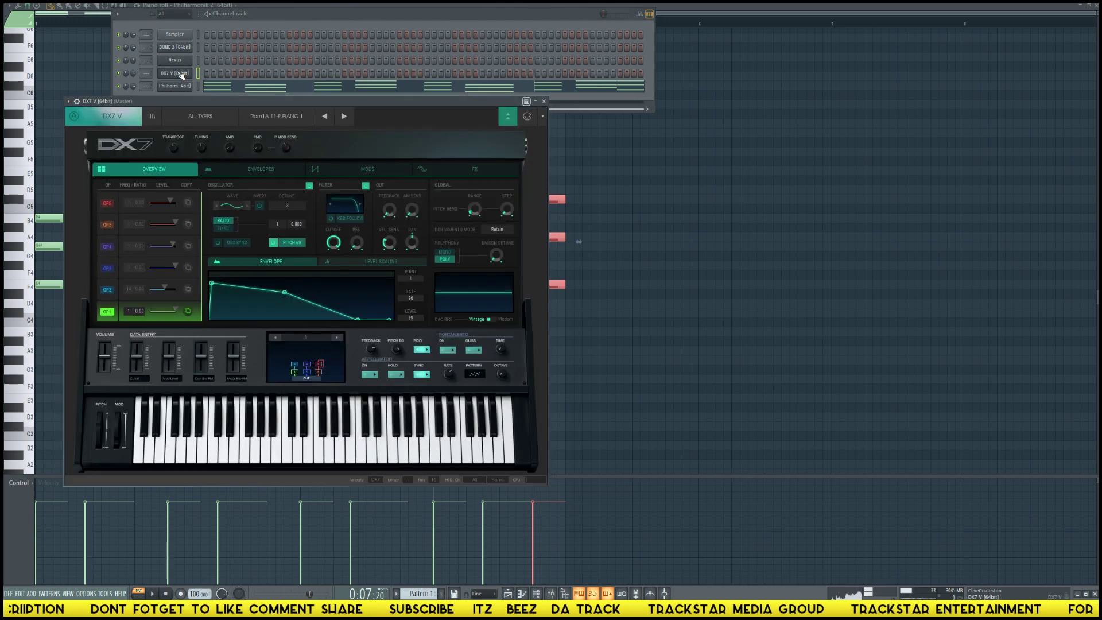
drag(241, 103, 644, 157)
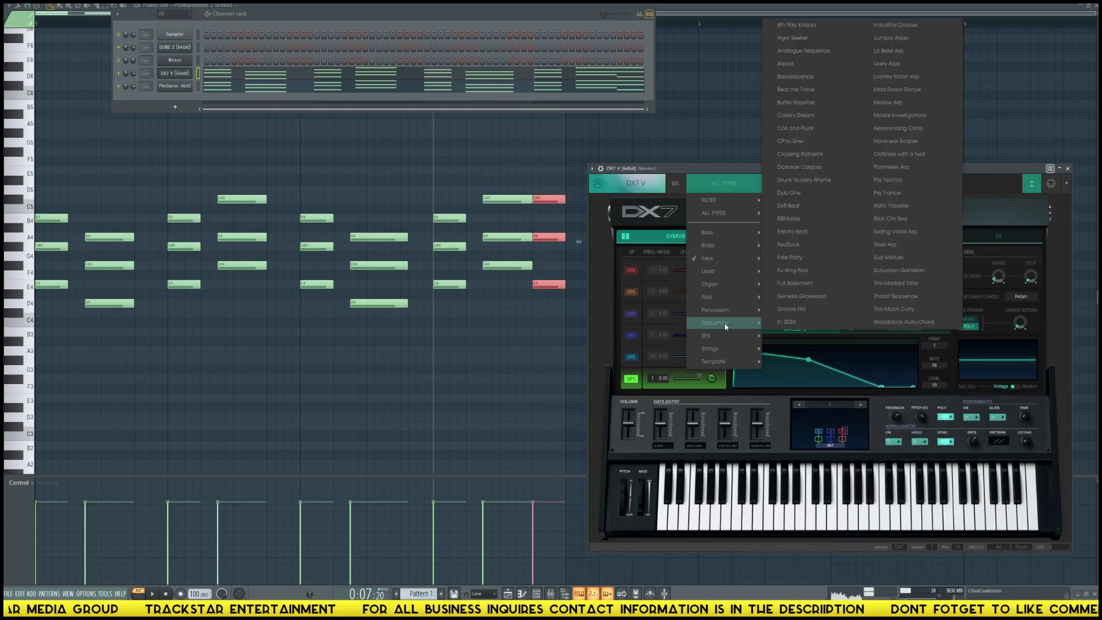
mouse_move(727, 349)
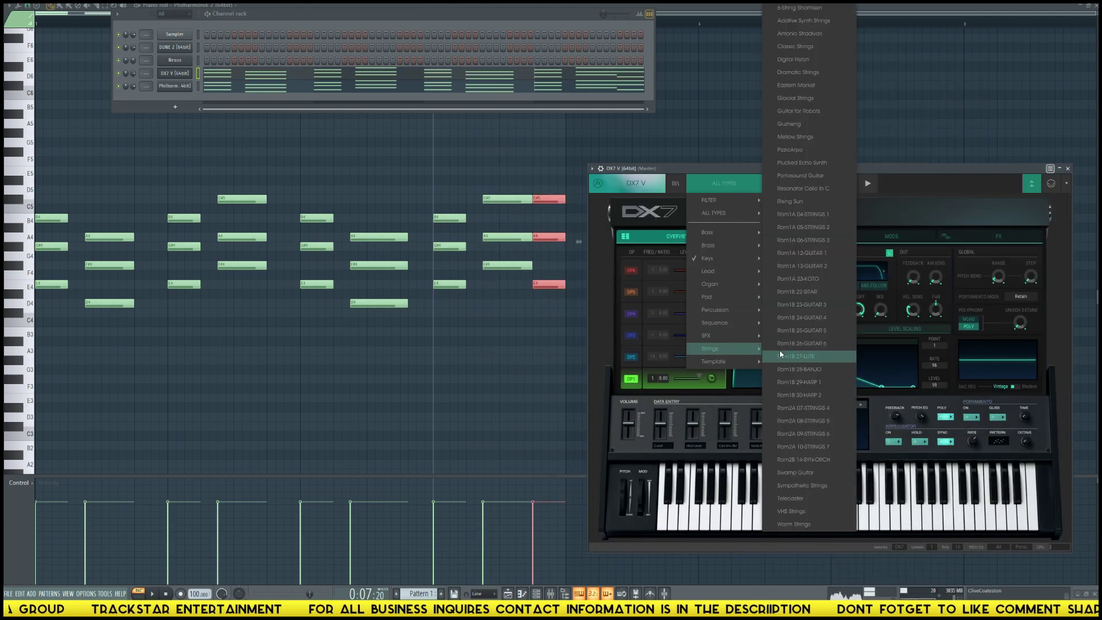
click(799, 7)
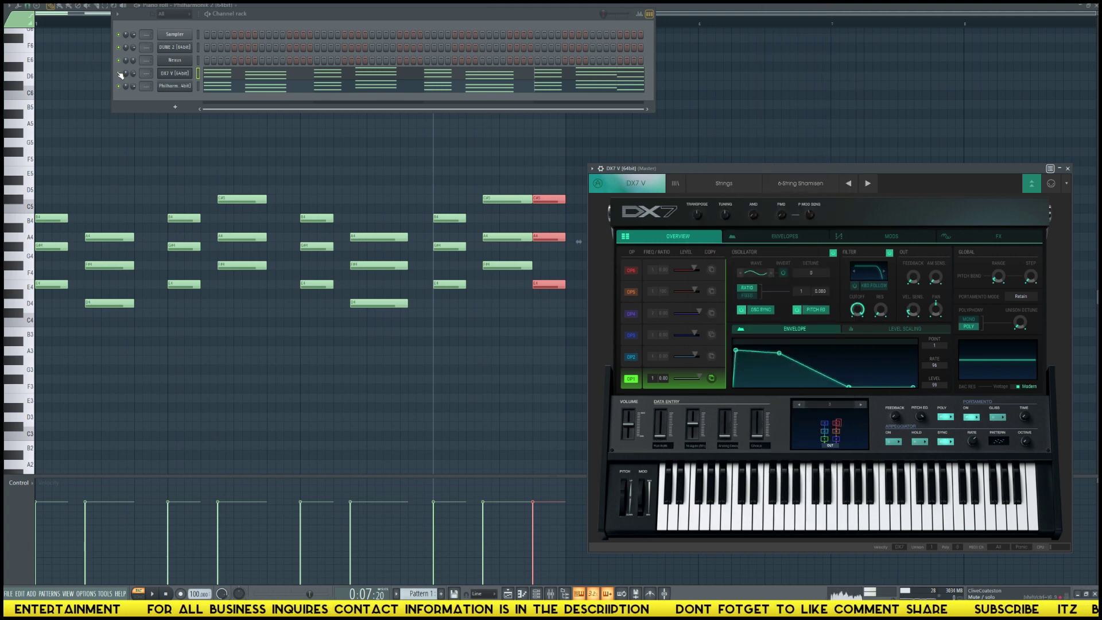
- Show the DX7 V notes in the piano roll and audition the 6-String Shamisen sound with only that channel active
click(229, 77)
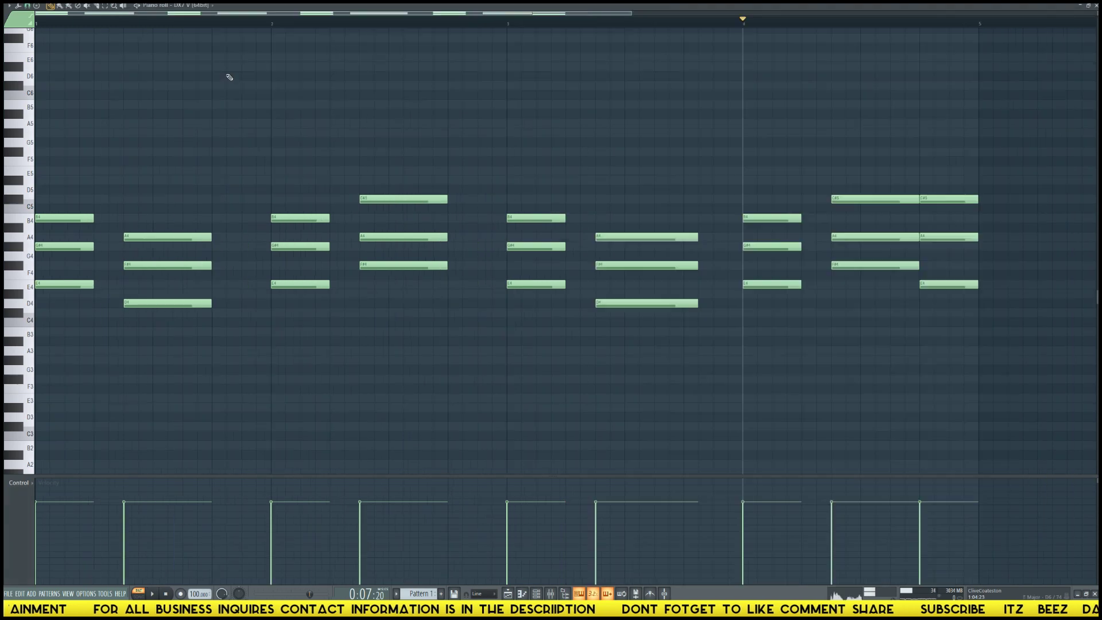
key(alt+F8)
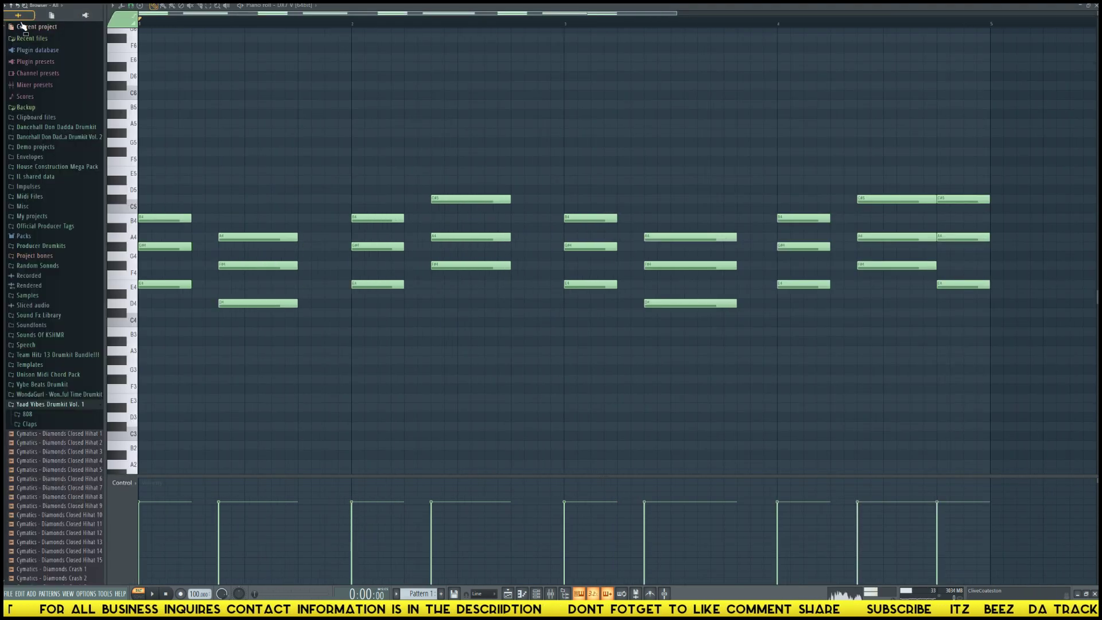
key(alt+F8)
scroll(226, 24, down, 3)
key(space)
key(F6)
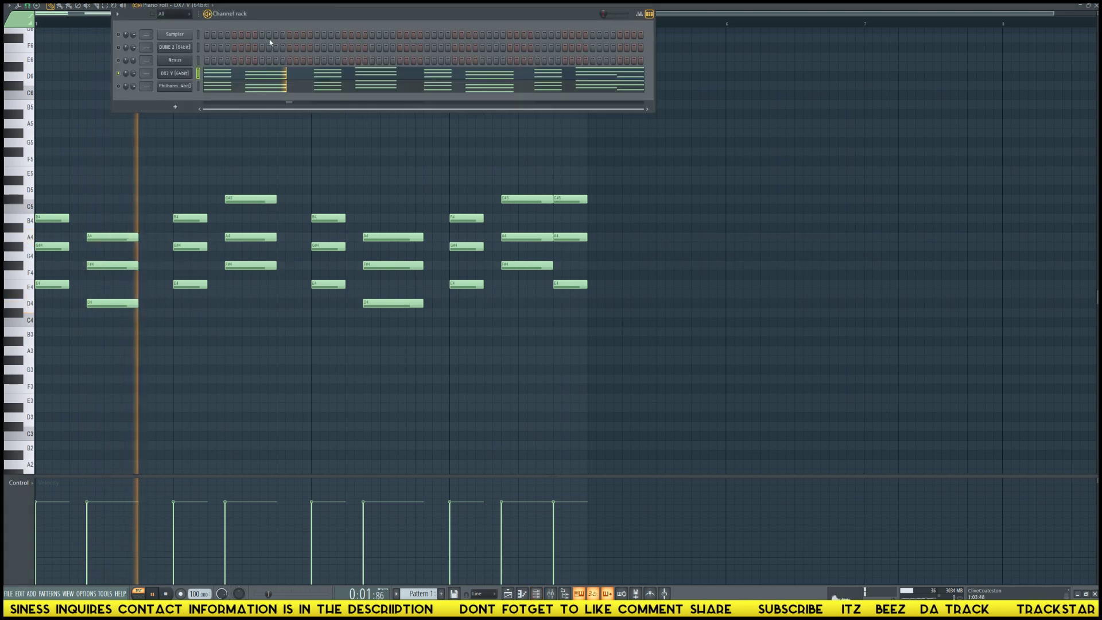
click(175, 73)
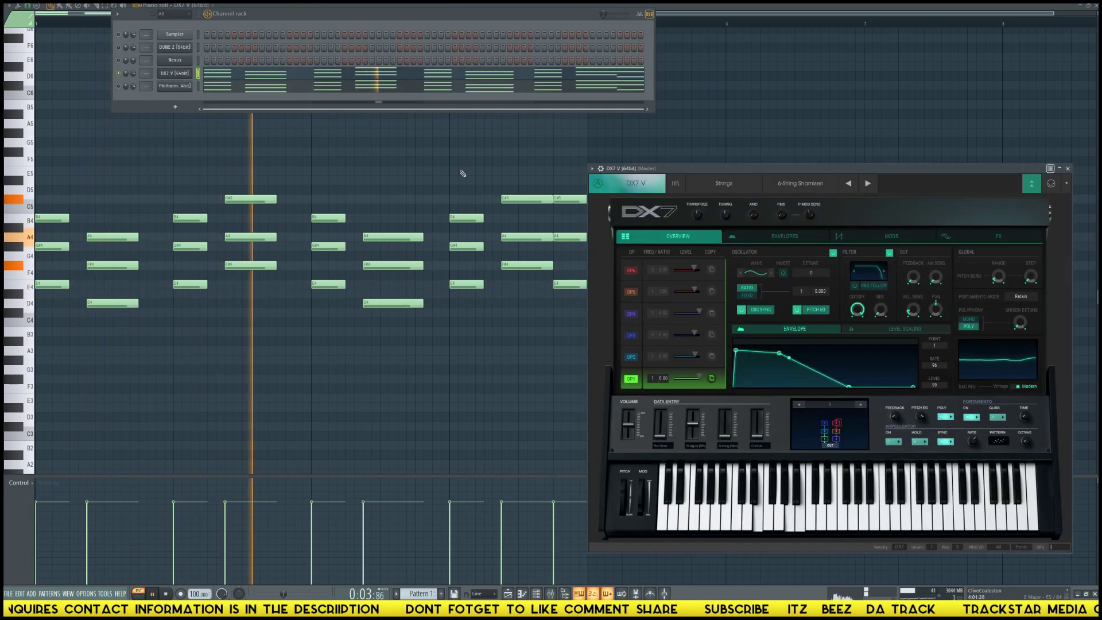
key(space)
- Audition DX7 V Strings presets such as Guitar for Robots, Additive Synth Strings and Antonio Stradivari over the chords, stopping at Classic Strings
click(849, 184)
key(space)
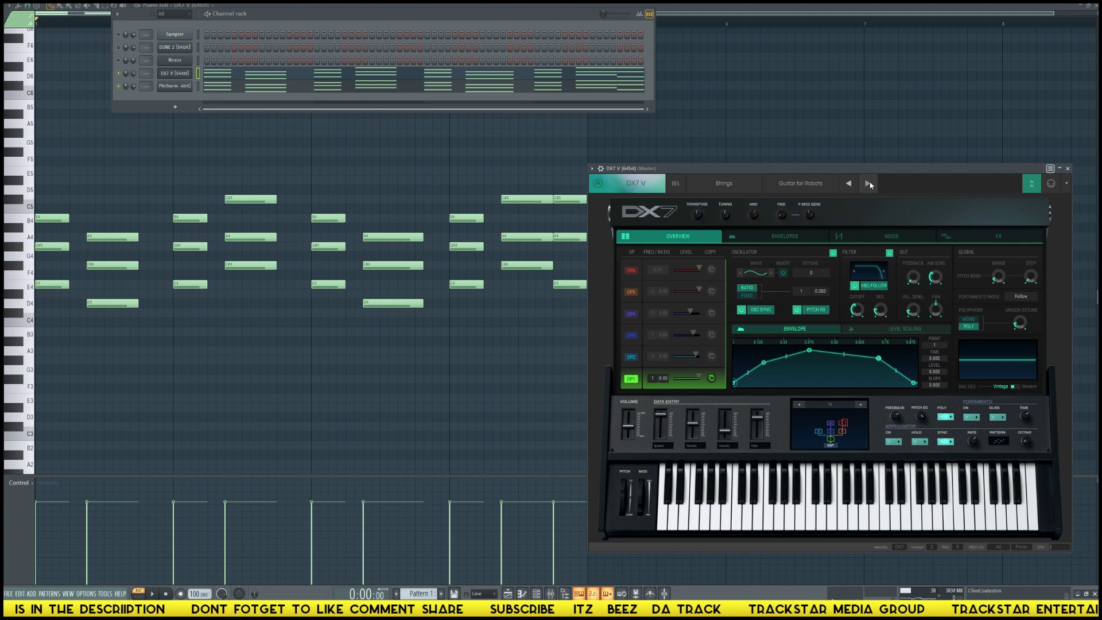
click(868, 183)
key(space)
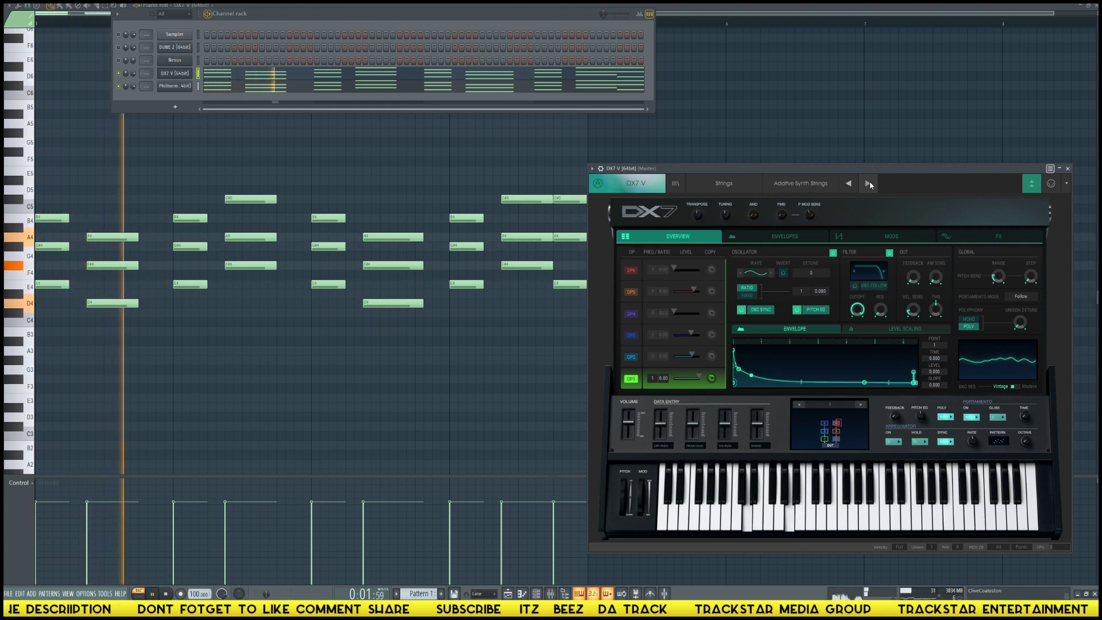
click(868, 184)
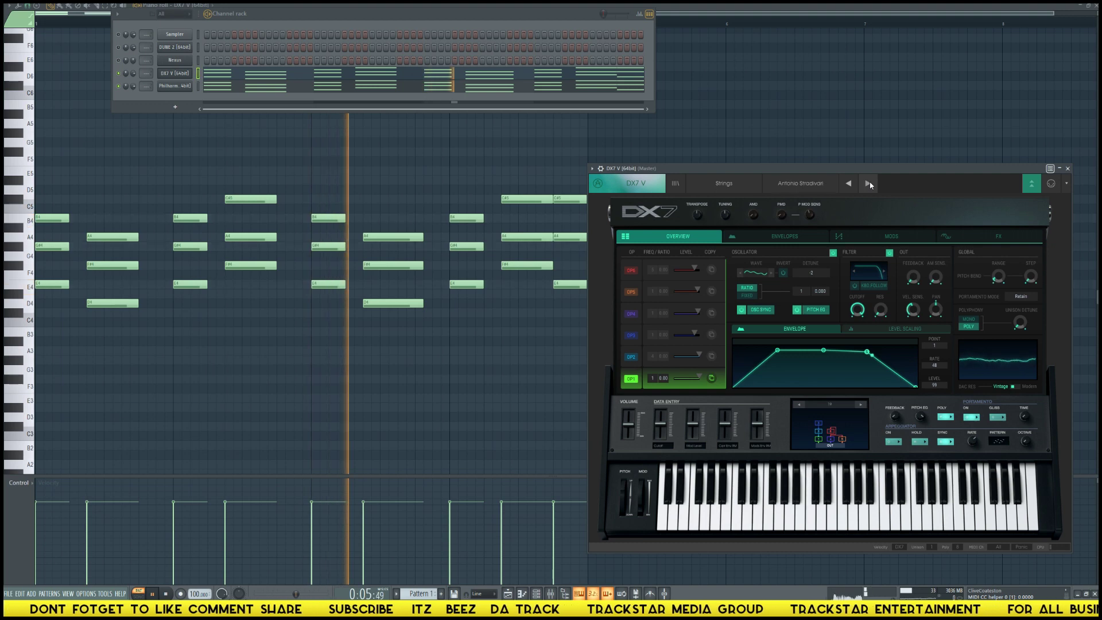
click(868, 183)
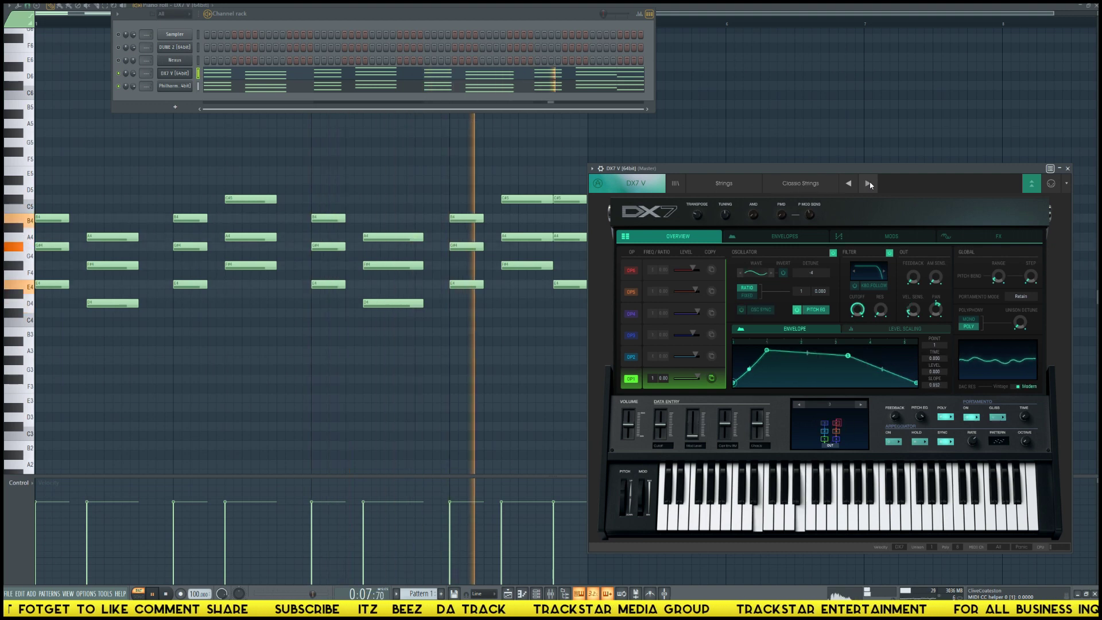
key(space)
- Transpose all DX7 V chords up one octave and play the pattern
right_click(546, 343)
key(ctrl+Up)
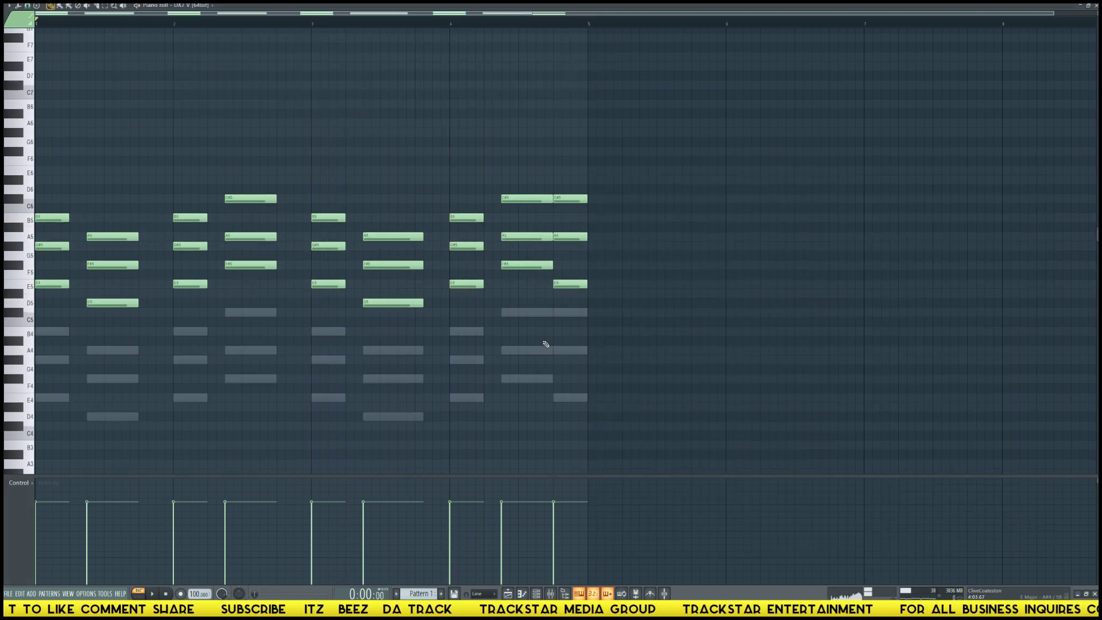
key(F6)
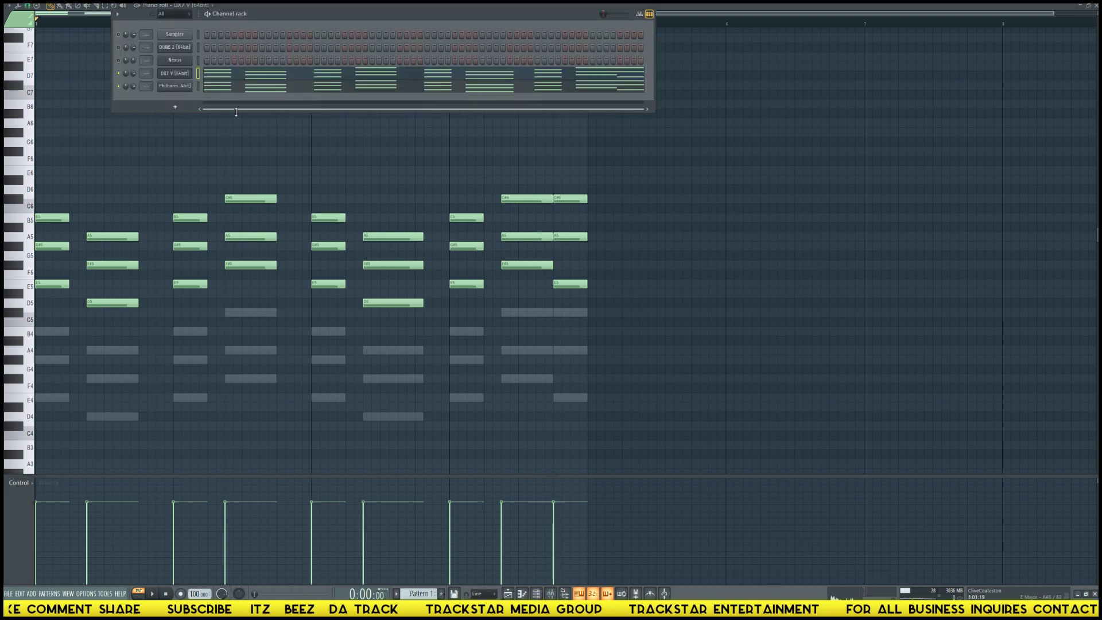
key(space)
- Audition further DX7 V Strings presets over the playing chords, settle on PizzoArpo, and stop playback
click(175, 72)
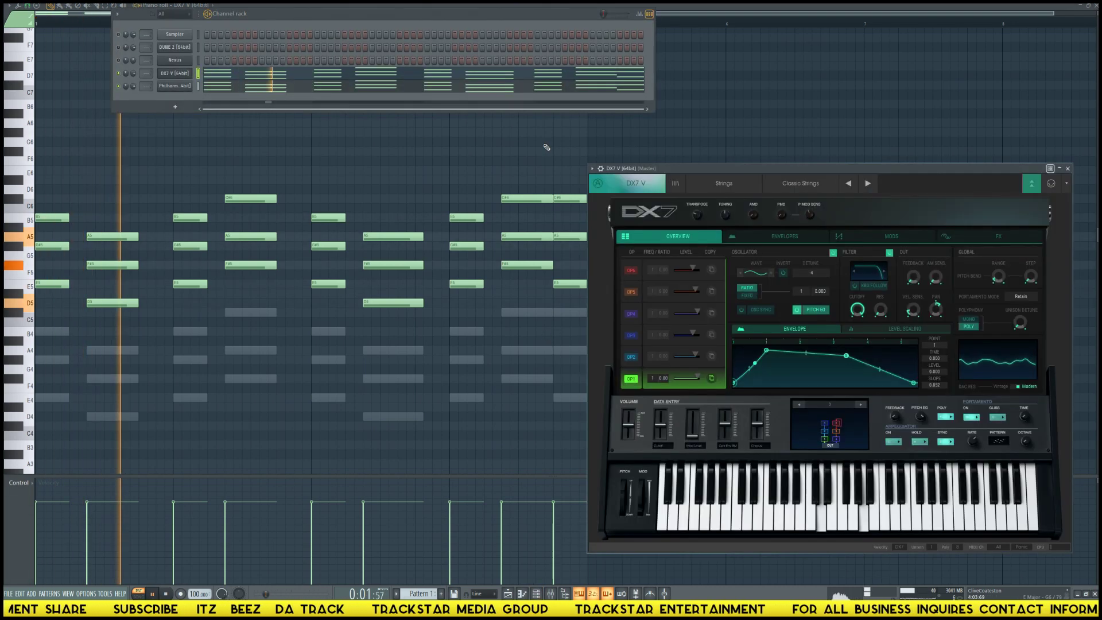
click(867, 184)
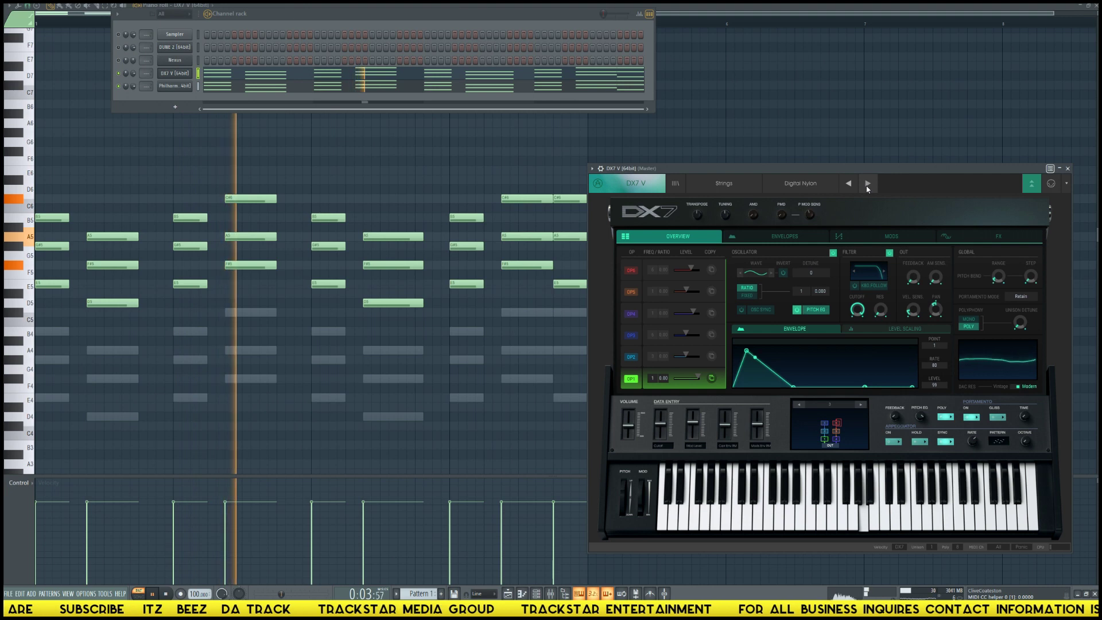
click(866, 183)
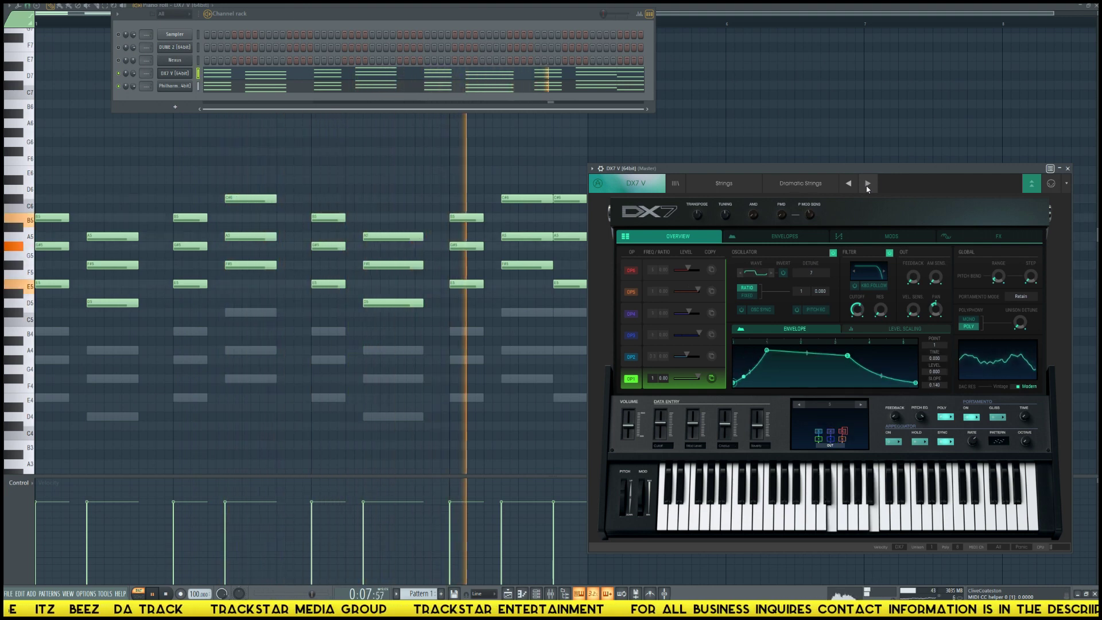
click(867, 184)
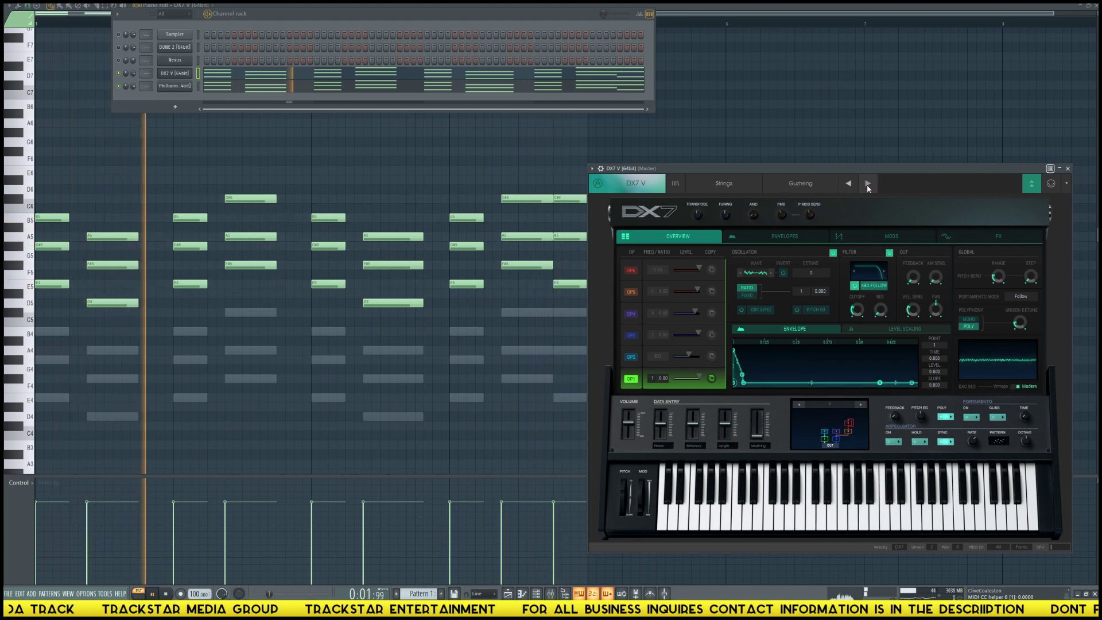
click(867, 183)
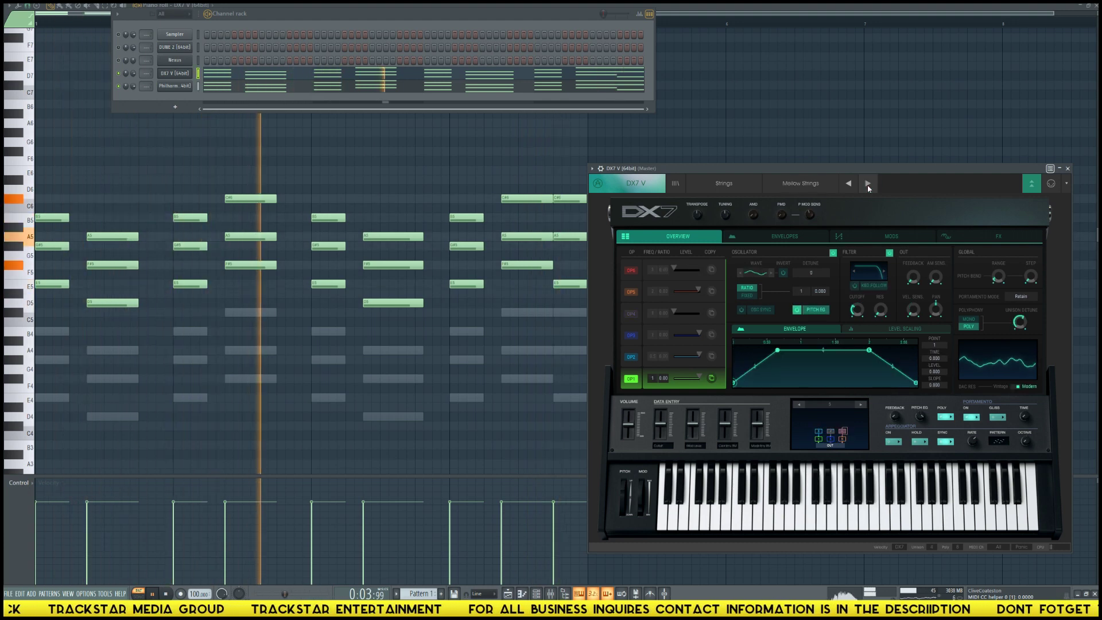
click(867, 184)
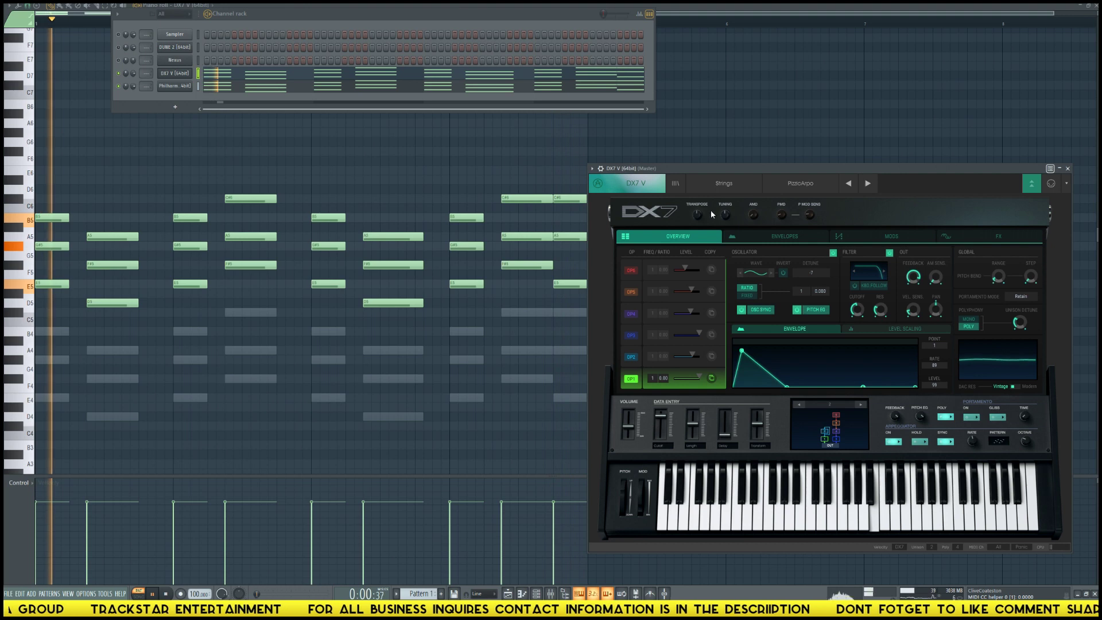
key(space)
- Apply the articulator to the DX7 V notes so each chord extends up to the next one, and play the pattern
key(F12)
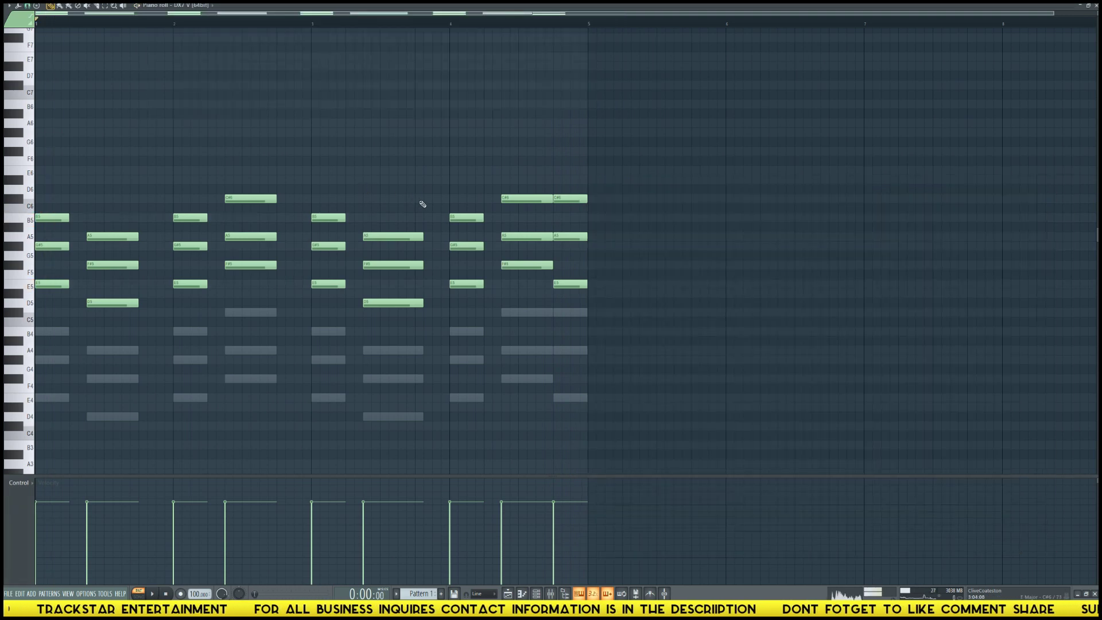
key(alt+r)
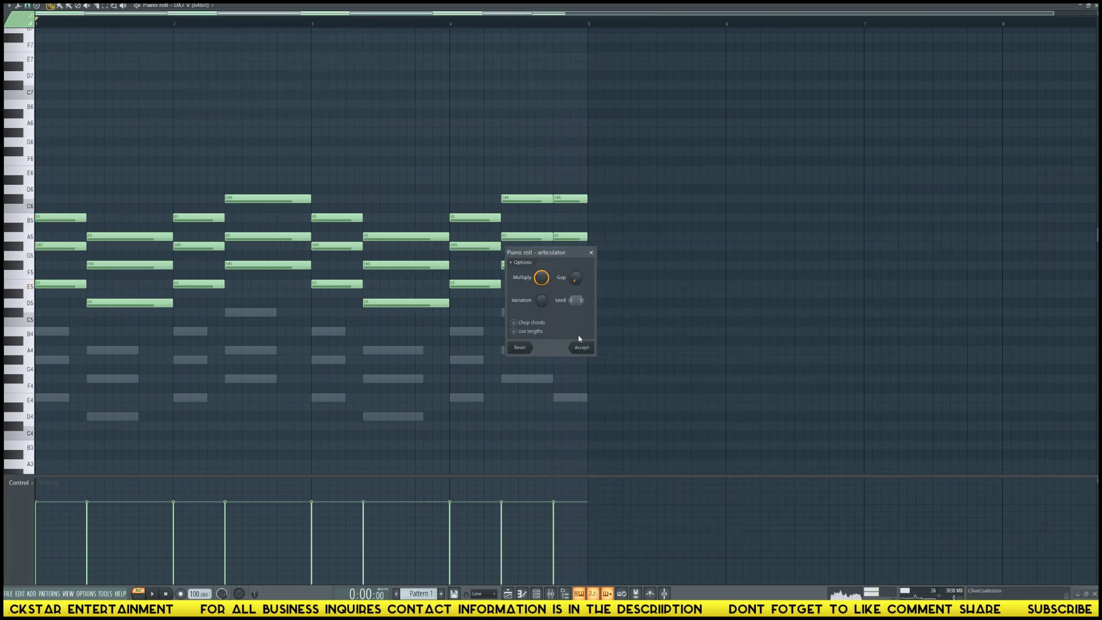
click(583, 348)
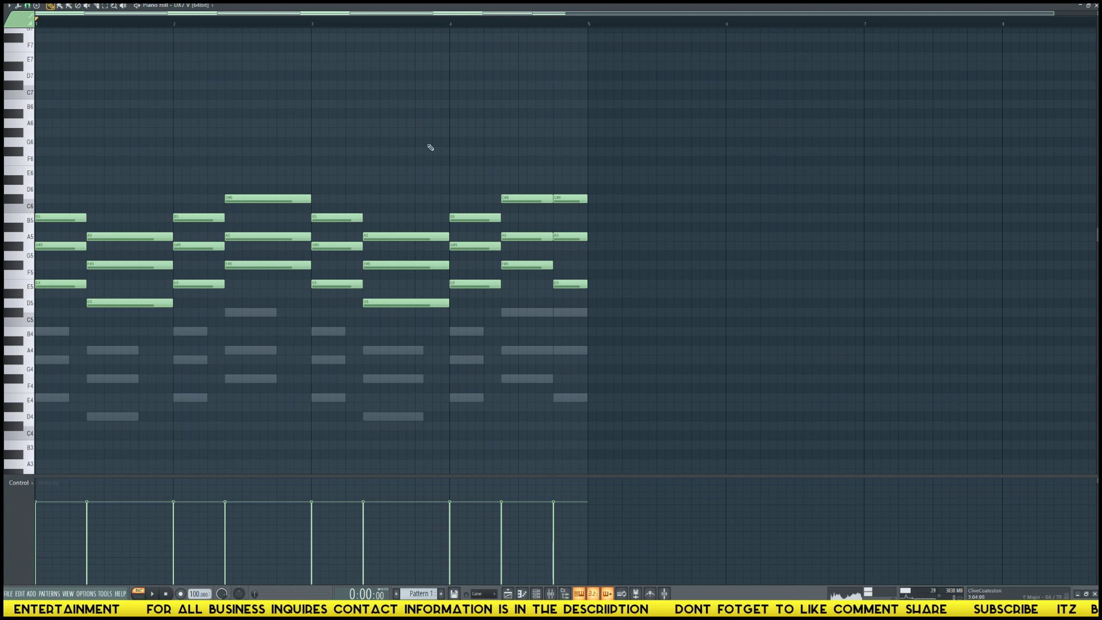
key(space)
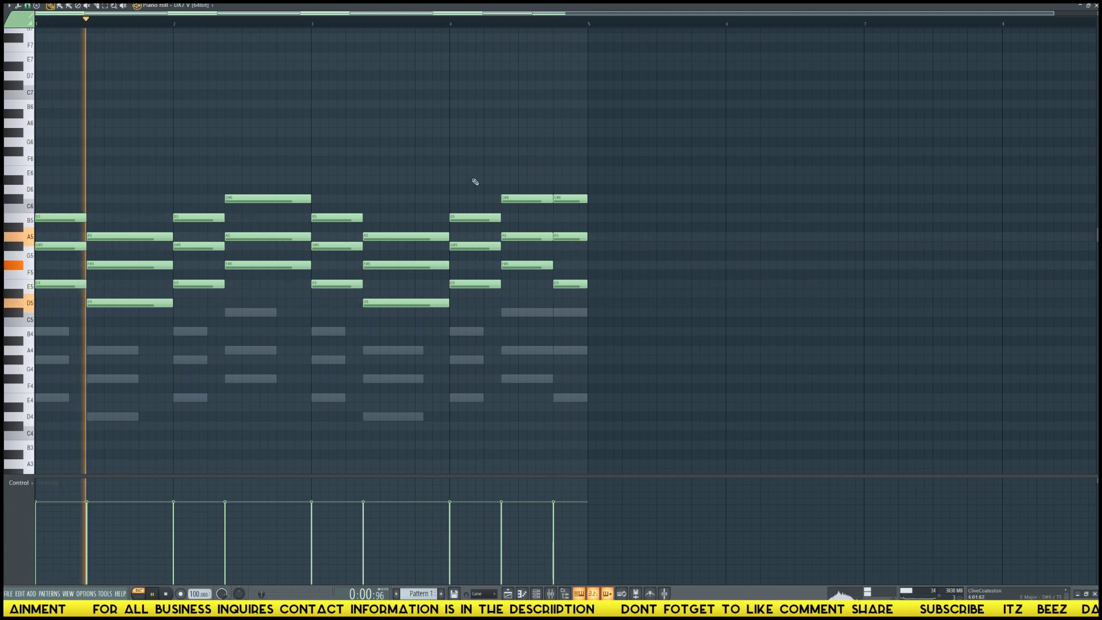
- Stop playback and paste the chord progression into the Nexus channel
key(F6)
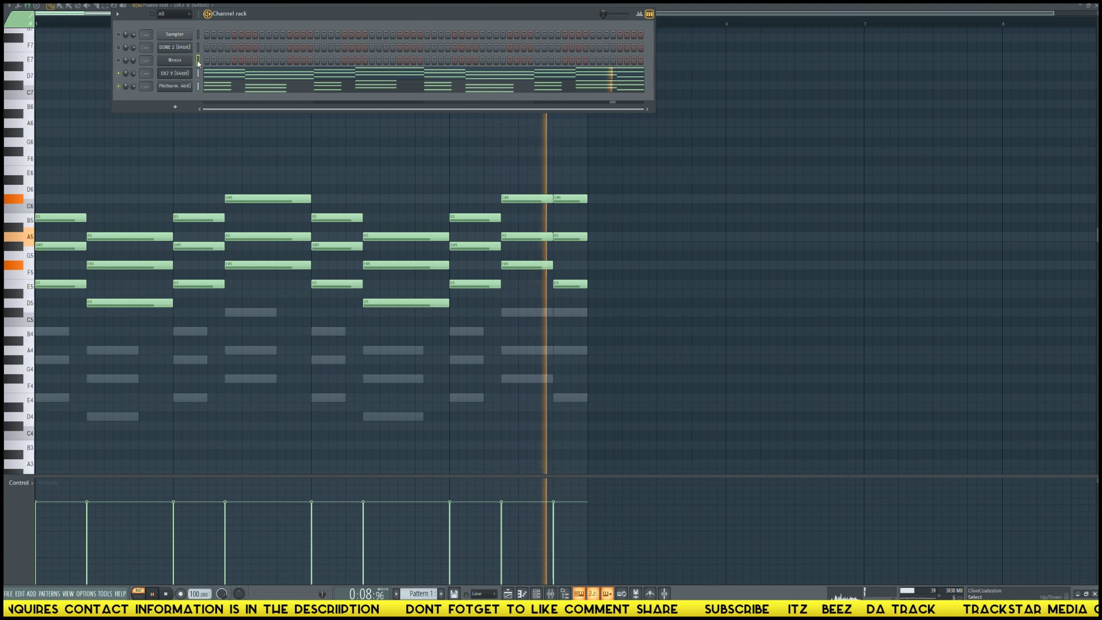
key(space)
key(ctrl+v)
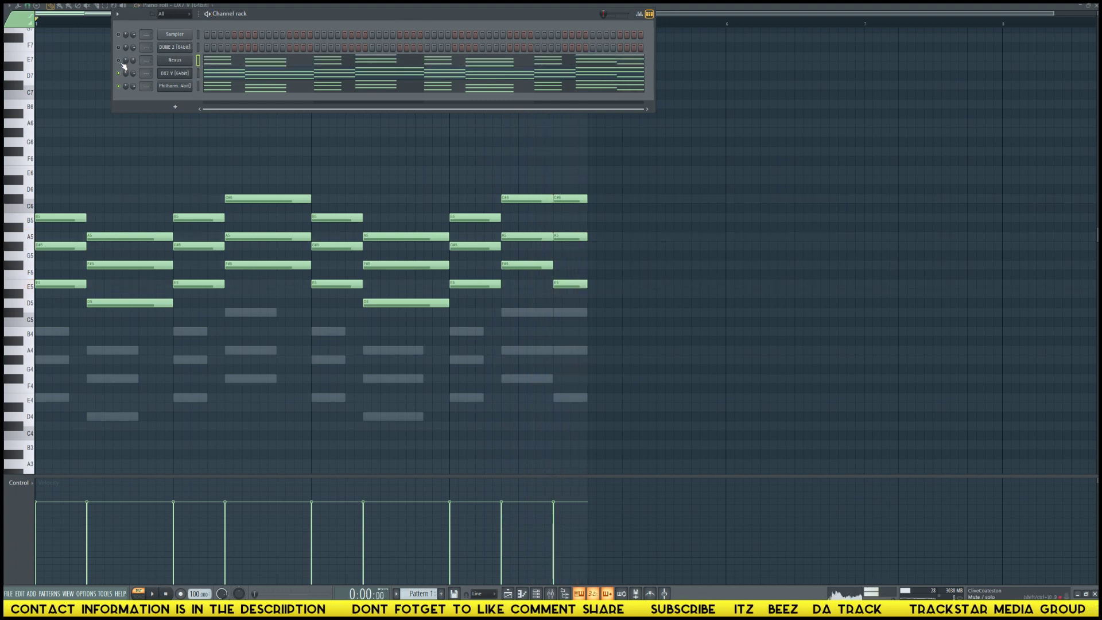
- Open Nexus, load the LD Vibrato Sawlead preset from Single Layer Leads, and move its window up clear of the notes
click(175, 62)
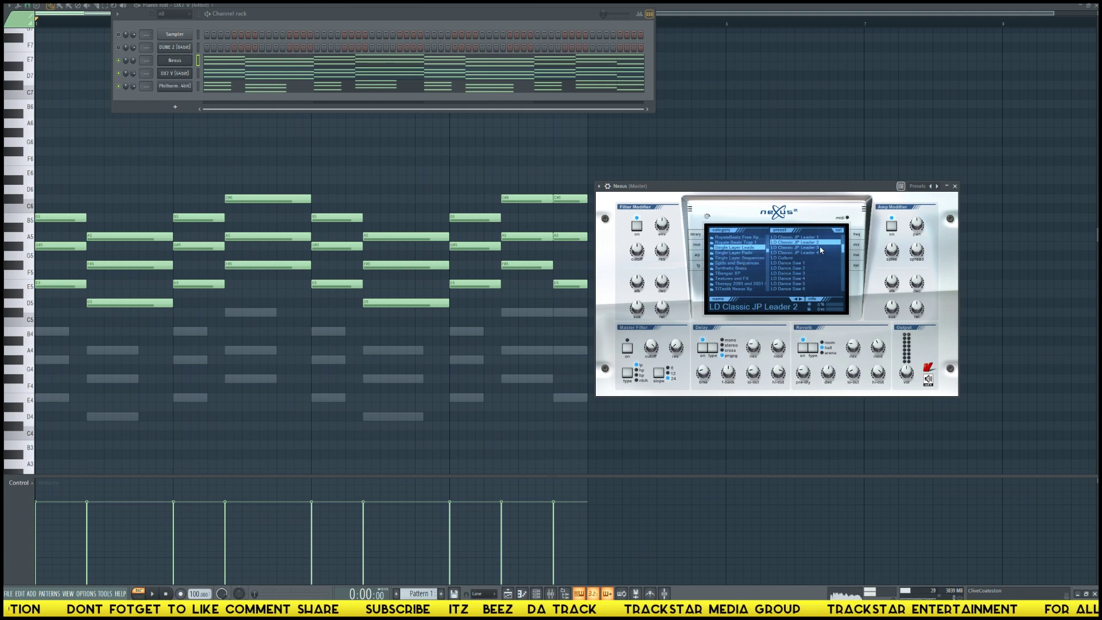
key(space)
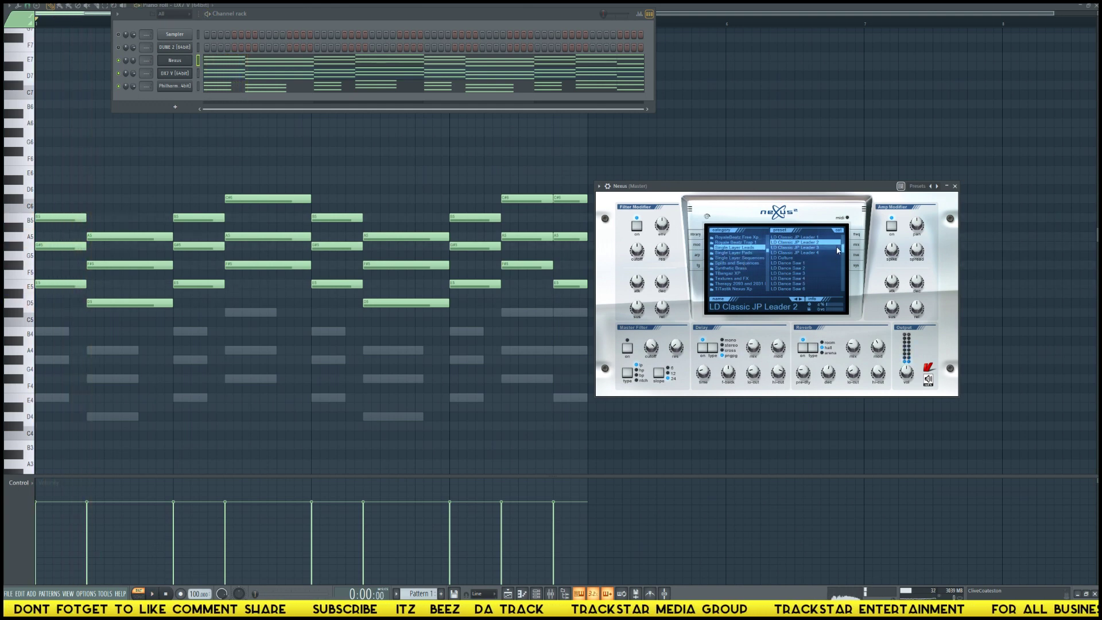
drag(844, 249, 847, 295)
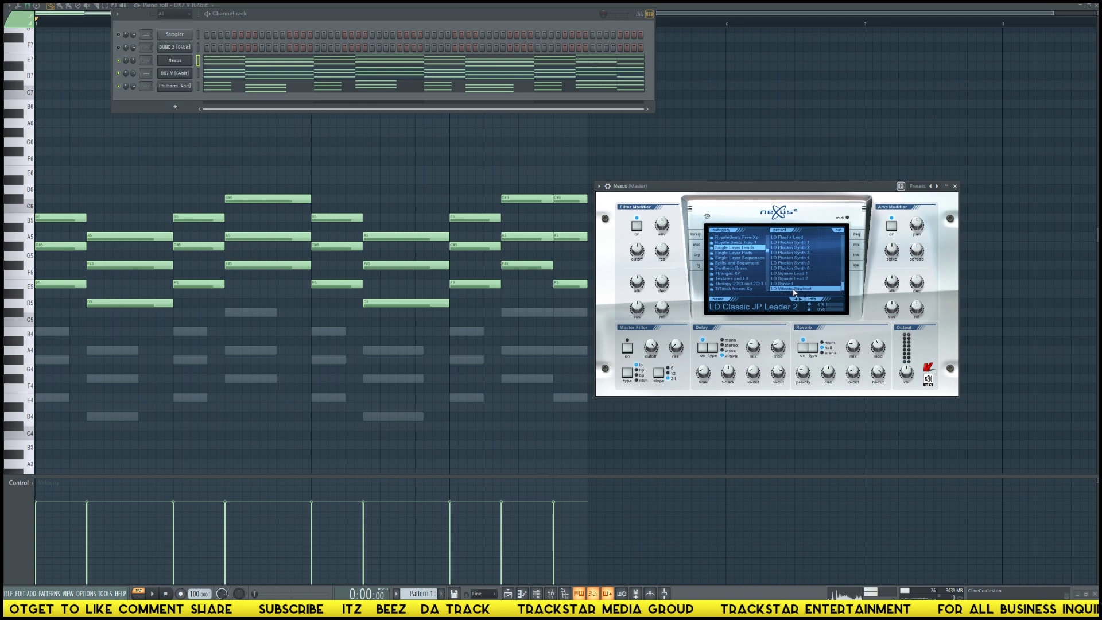
drag(756, 187, 740, 100)
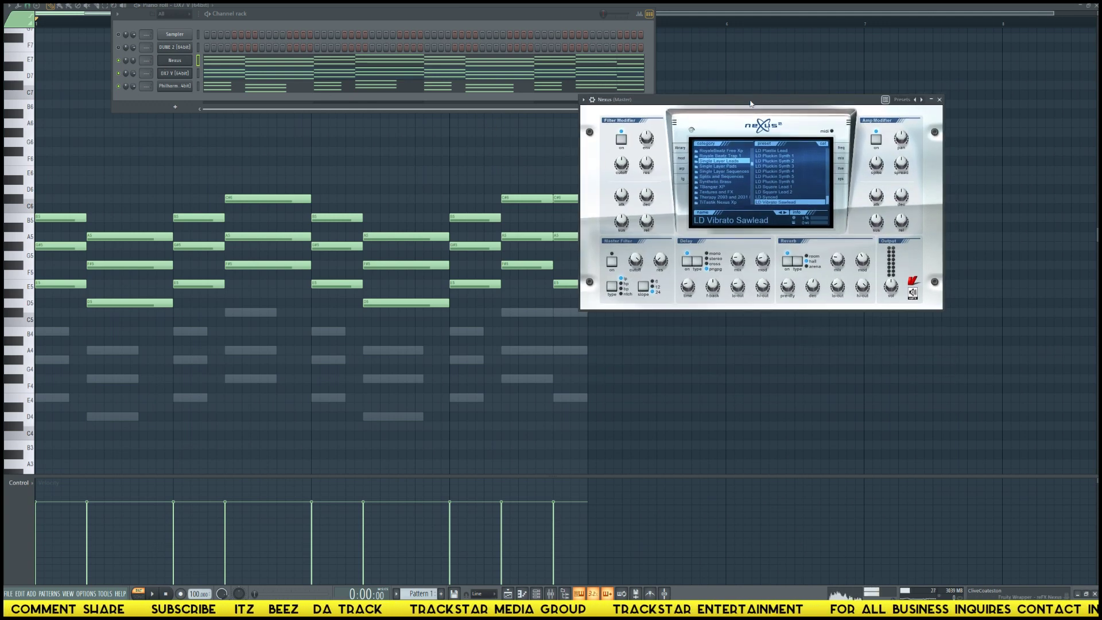
- Move the Nexus window lower, play the pattern, and audition other Single Layer Leads presets, settling on LD Pluckin Synth 5
drag(750, 104, 744, 137)
key(space)
click(763, 230)
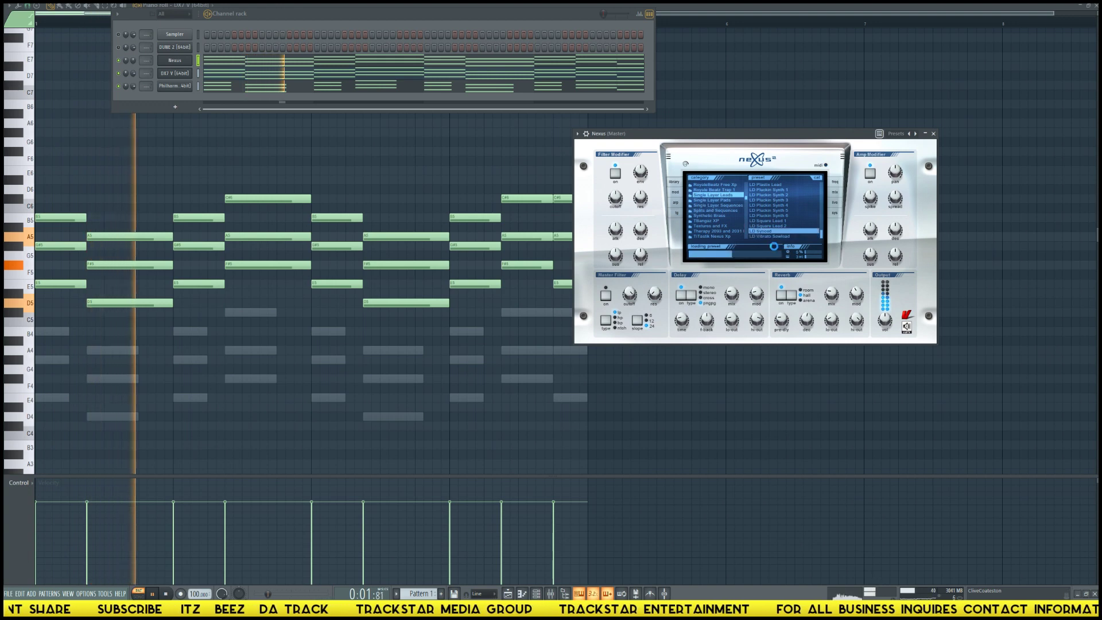
click(773, 247)
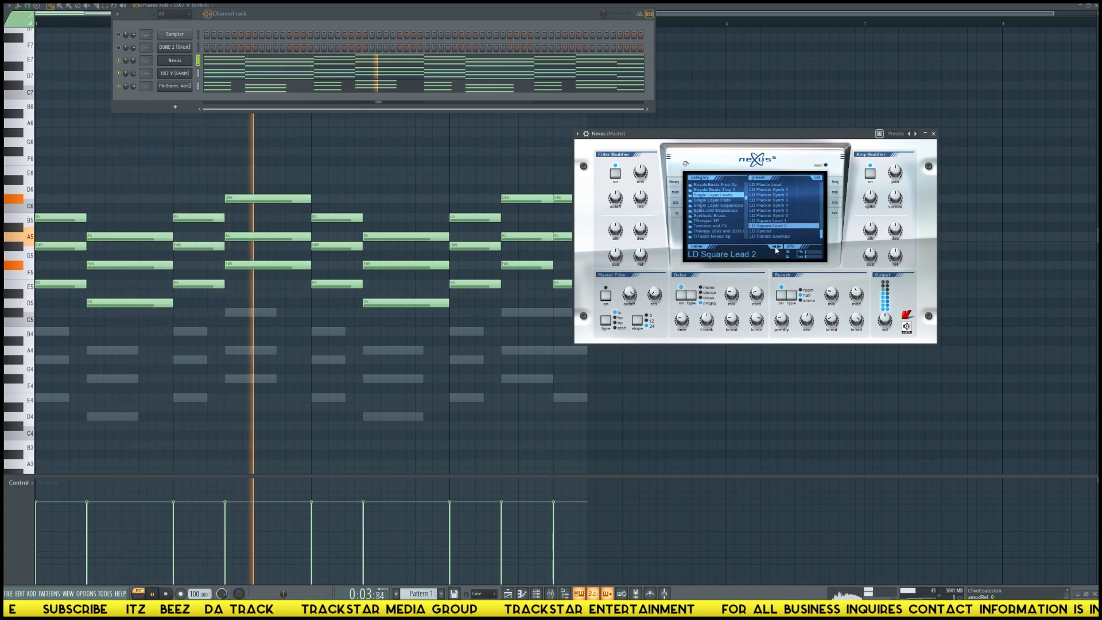
click(775, 248)
click(775, 249)
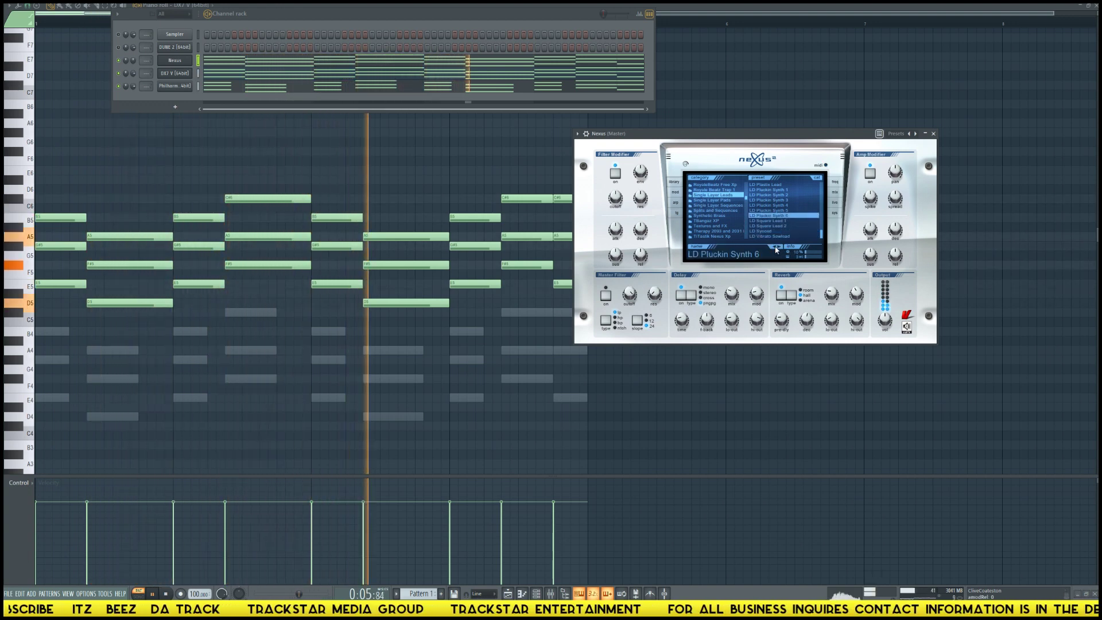
click(775, 248)
click(776, 249)
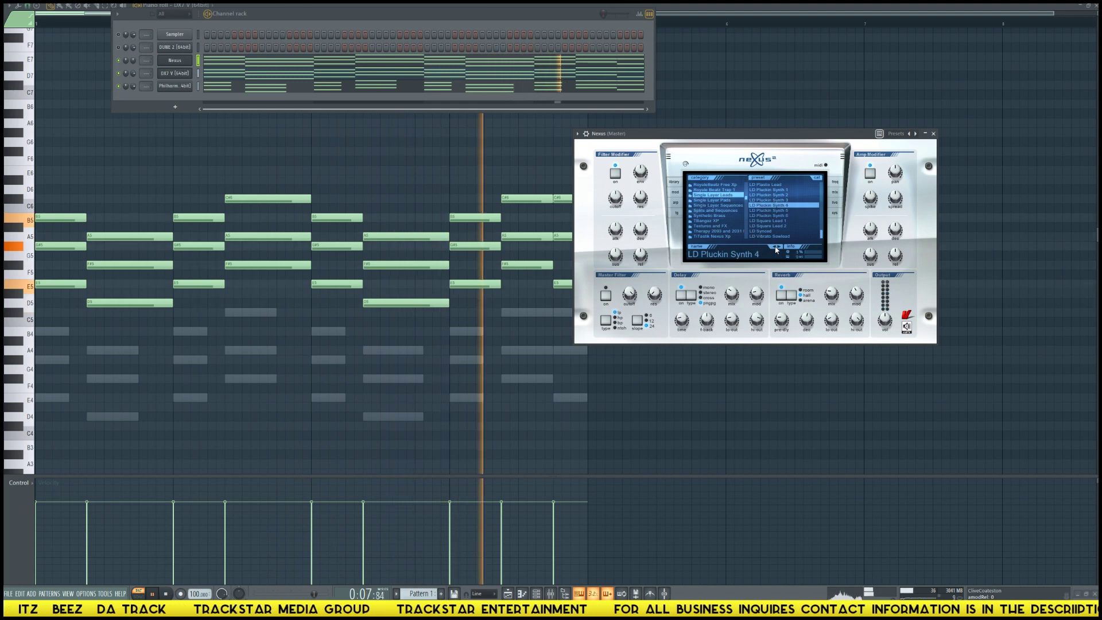
click(778, 246)
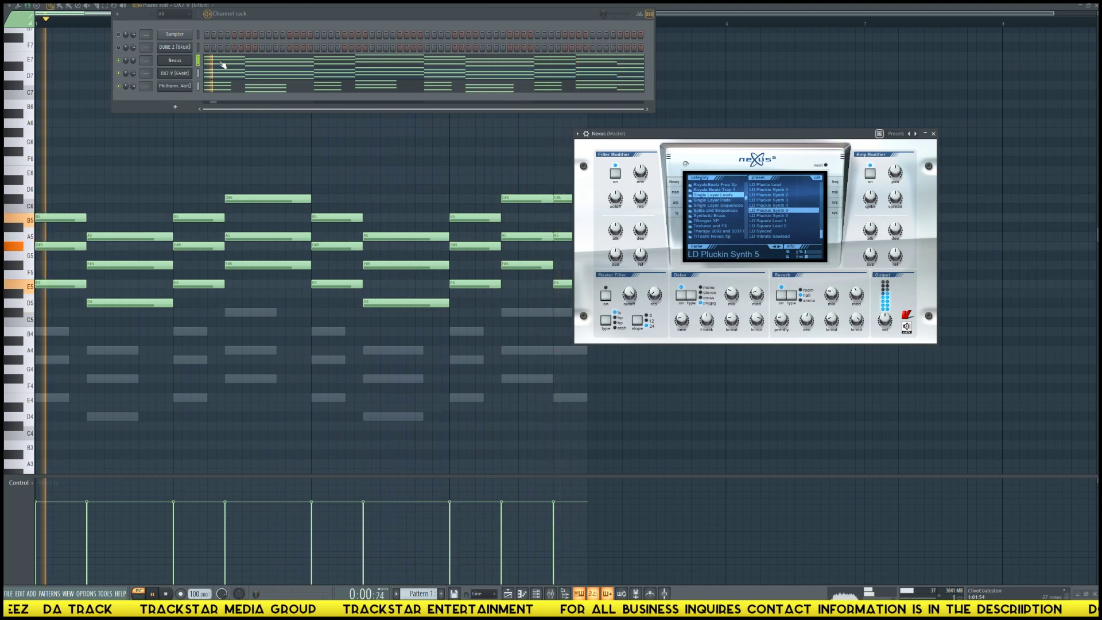
- Stop playback and transpose all the Nexus notes up one octave in its piano roll
click(223, 65)
key(space)
key(ctrl+Up)
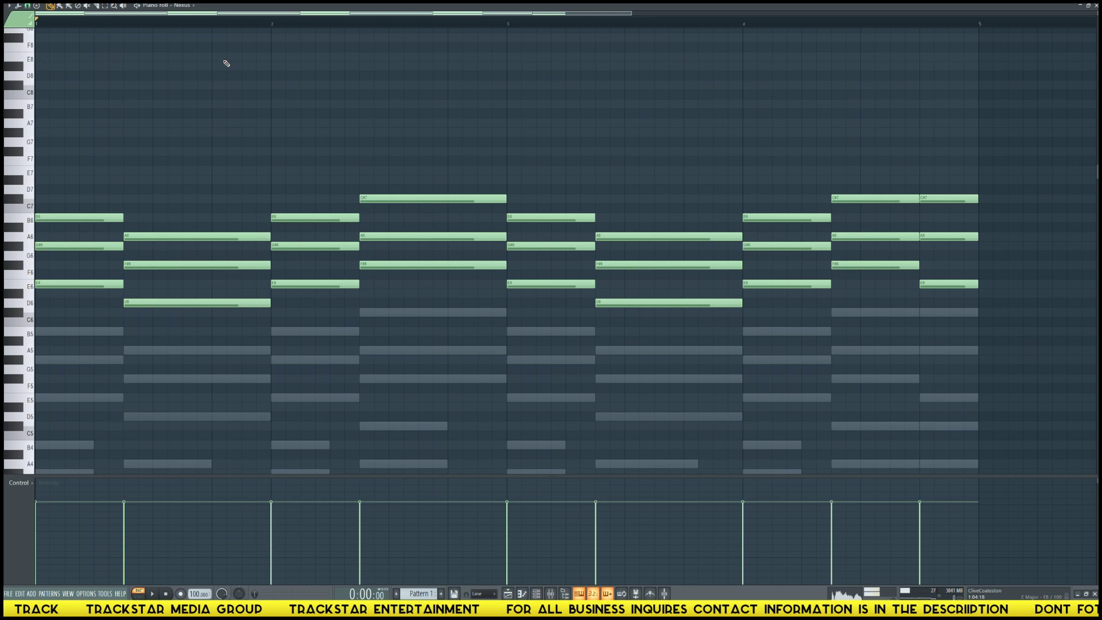
scroll(226, 63, down, 4)
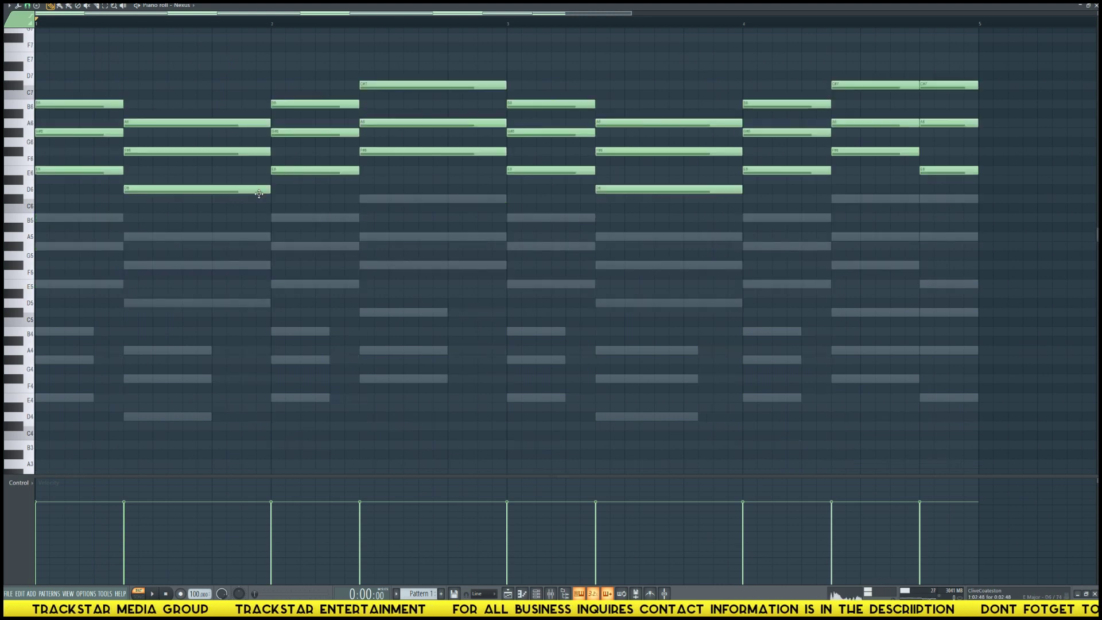
- Shorten all the Nexus chords together until the long ones last five steps and the short ones one step, and play them
key(ctrl+a)
drag(269, 191, 224, 191)
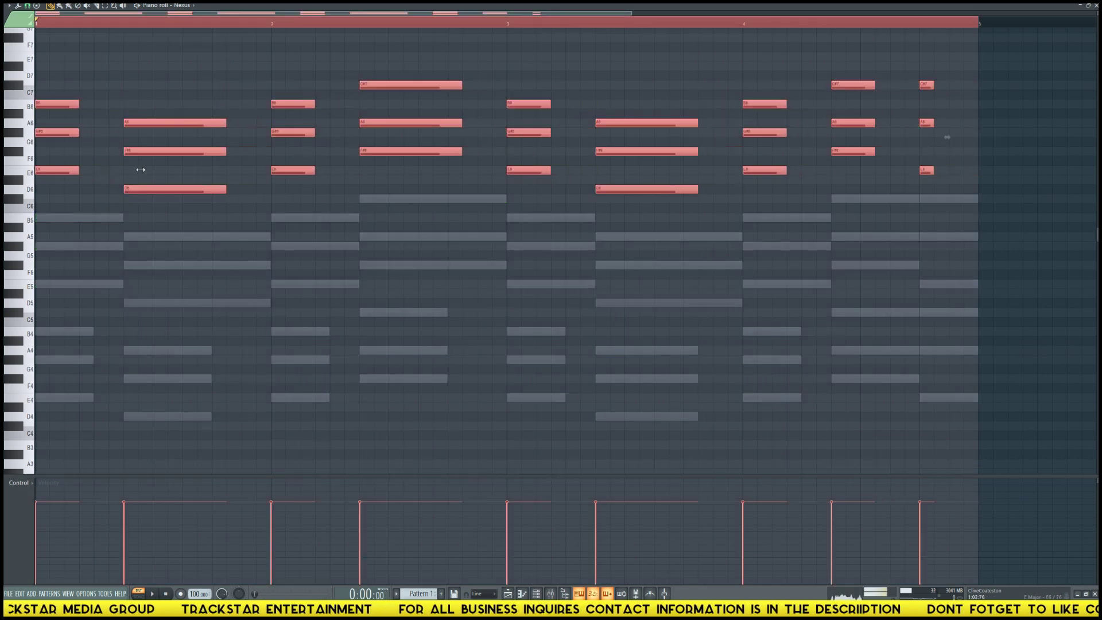
key(ctrl+d)
drag(857, 259, 35, 74)
scroll(222, 196, up, 3)
drag(225, 207, 195, 206)
key(ctrl+d)
key(space)
key(space)
- Lengthen the first Nexus chord to two steps, place a copy of it three steps after its start, and play the result
drag(59, 167, 46, 272)
key(space)
key(space)
key(space)
key(space)
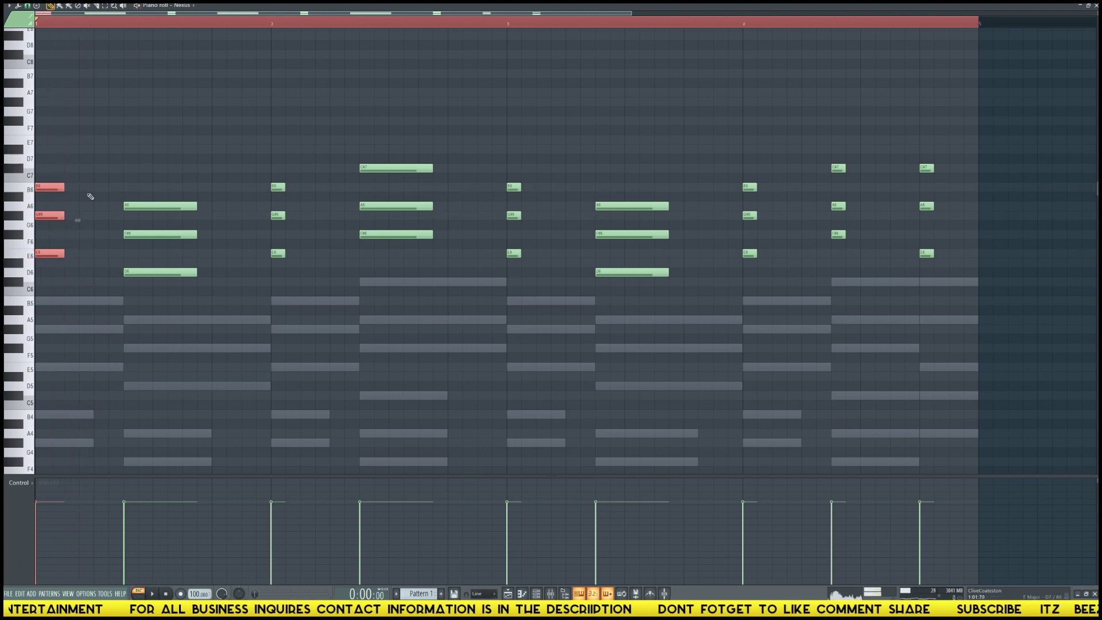
shift+drag(52, 257, 98, 255)
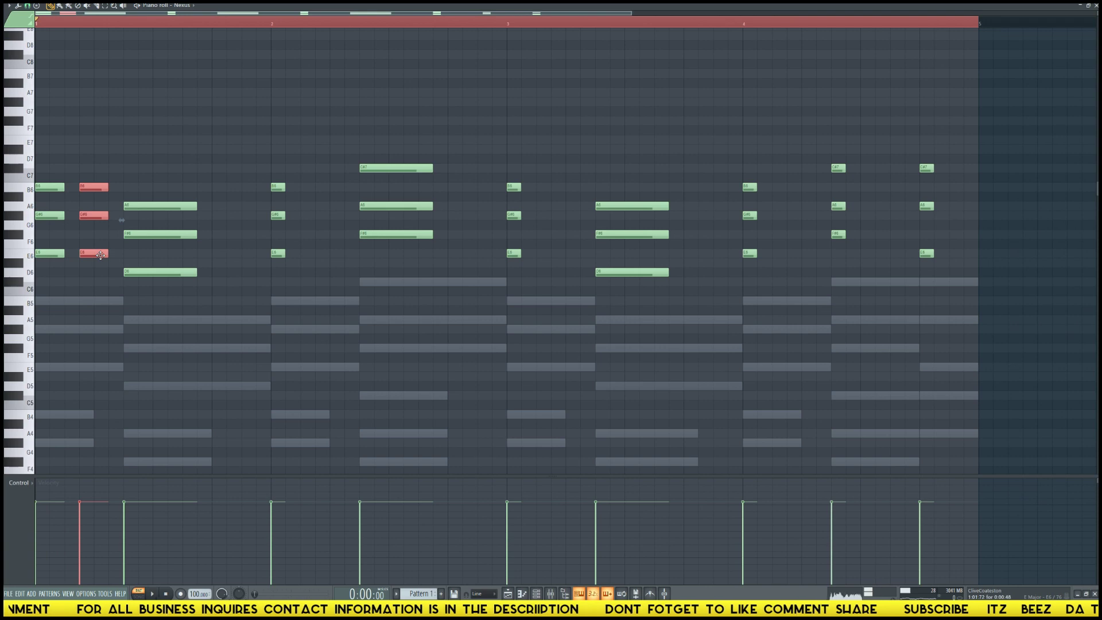
key(space)
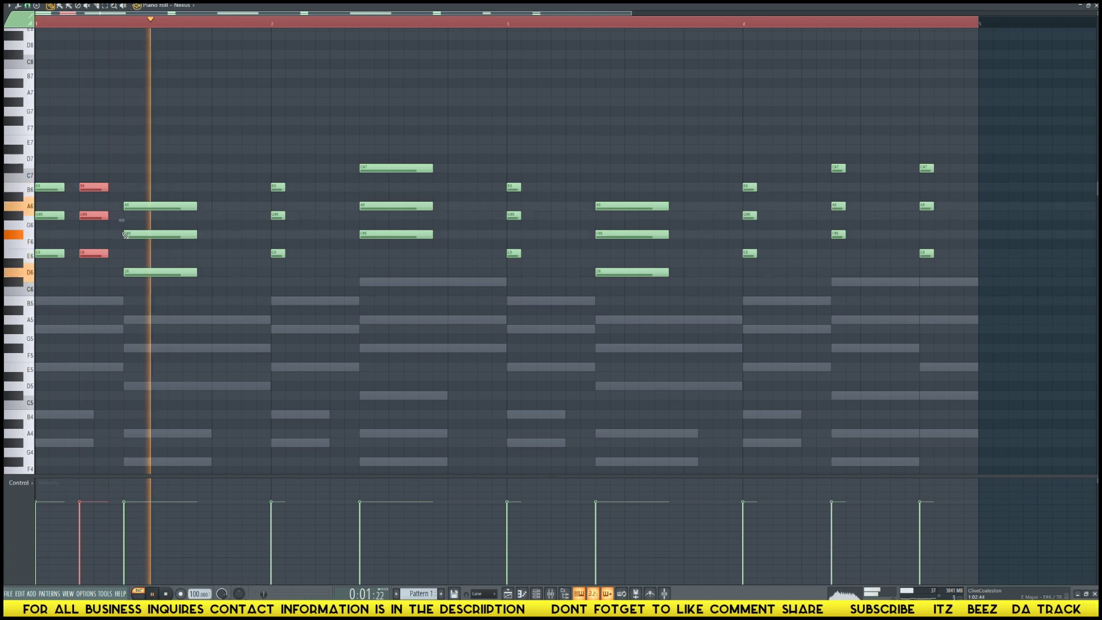
- Try the second chord's D, F# and A notes on step 10 and on step 9 of bar 1, playing each placement
key(space)
key(space)
ctrl+drag(167, 193, 184, 307)
scroll(170, 307, up, 2)
key(space)
key(space)
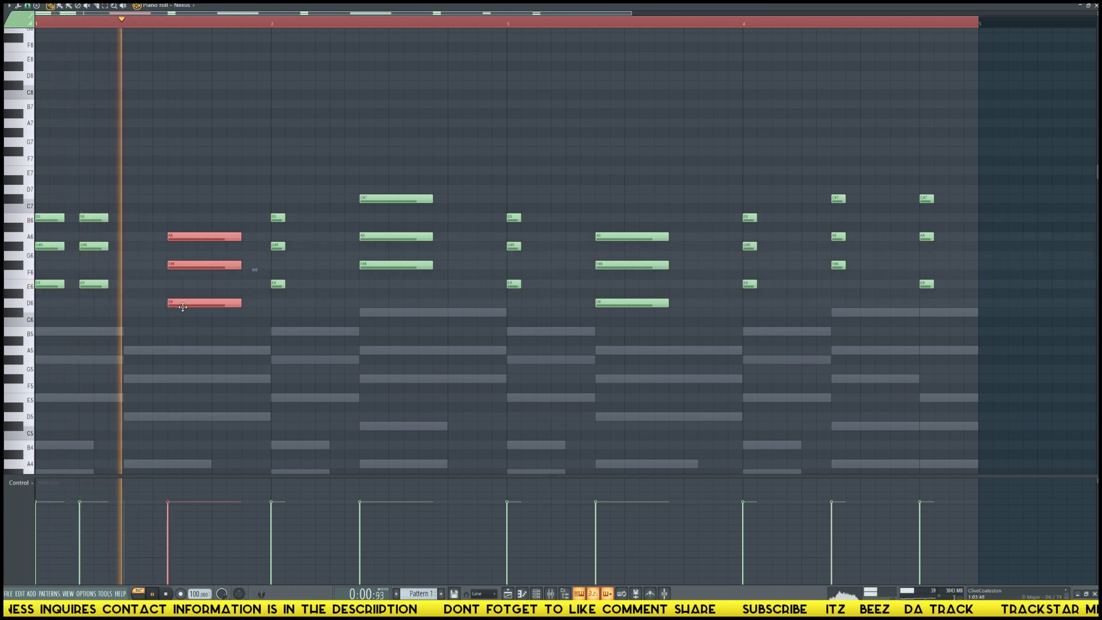
key(space)
key(shift+Left)
key(space)
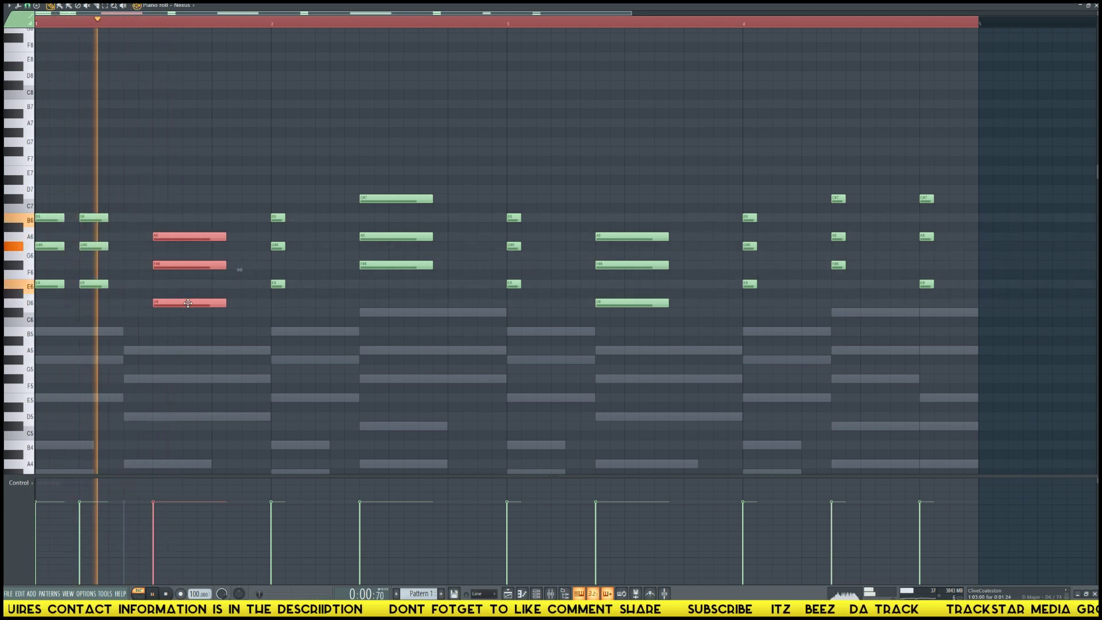
- Try the second chord on step 11 of bar 1 and play the pattern to hear it
key(space)
drag(192, 302, 220, 306)
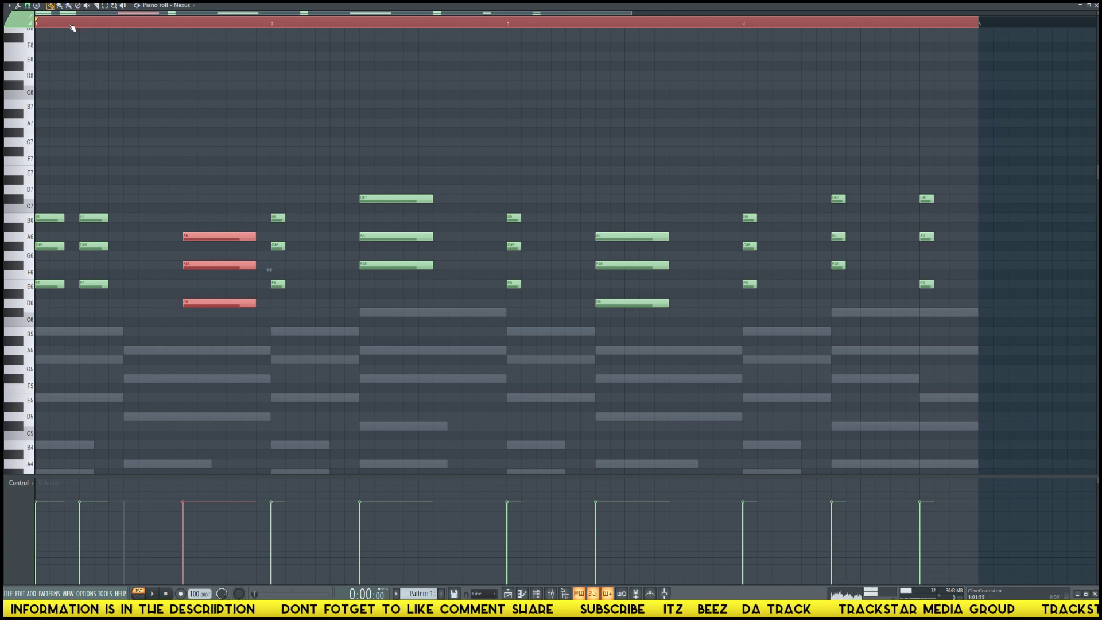
scroll(72, 28, down, 2)
key(F6)
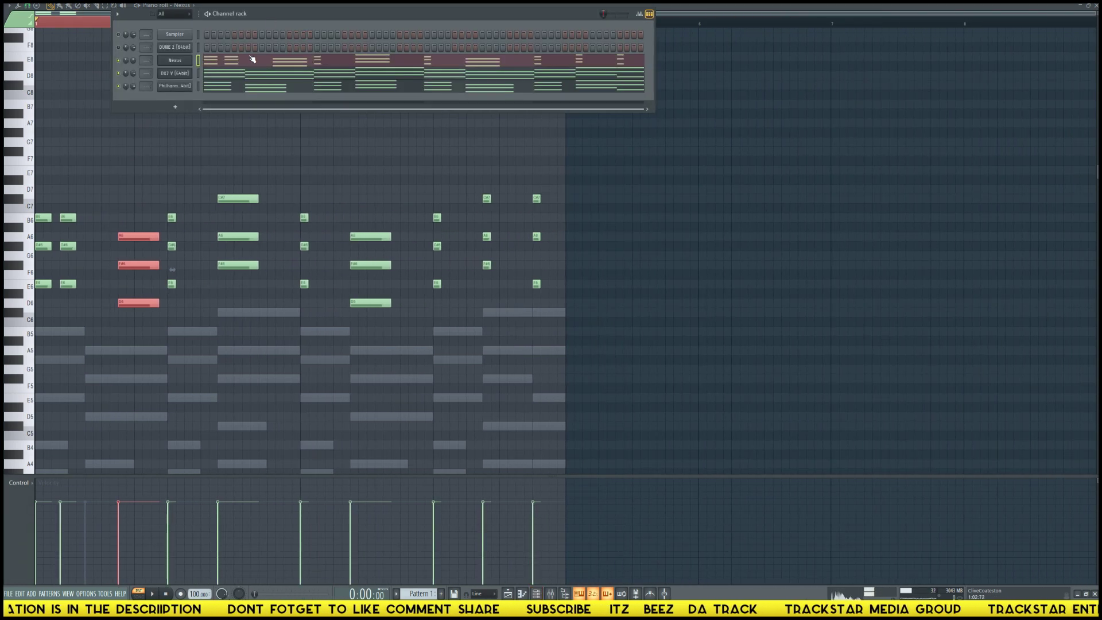
click(148, 139)
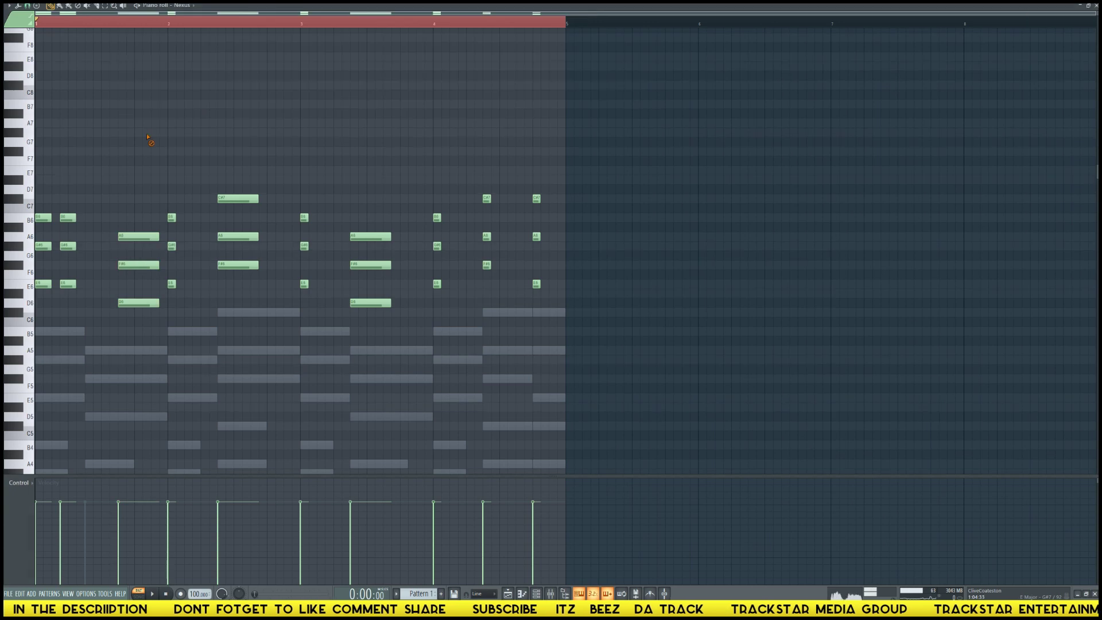
key(space)
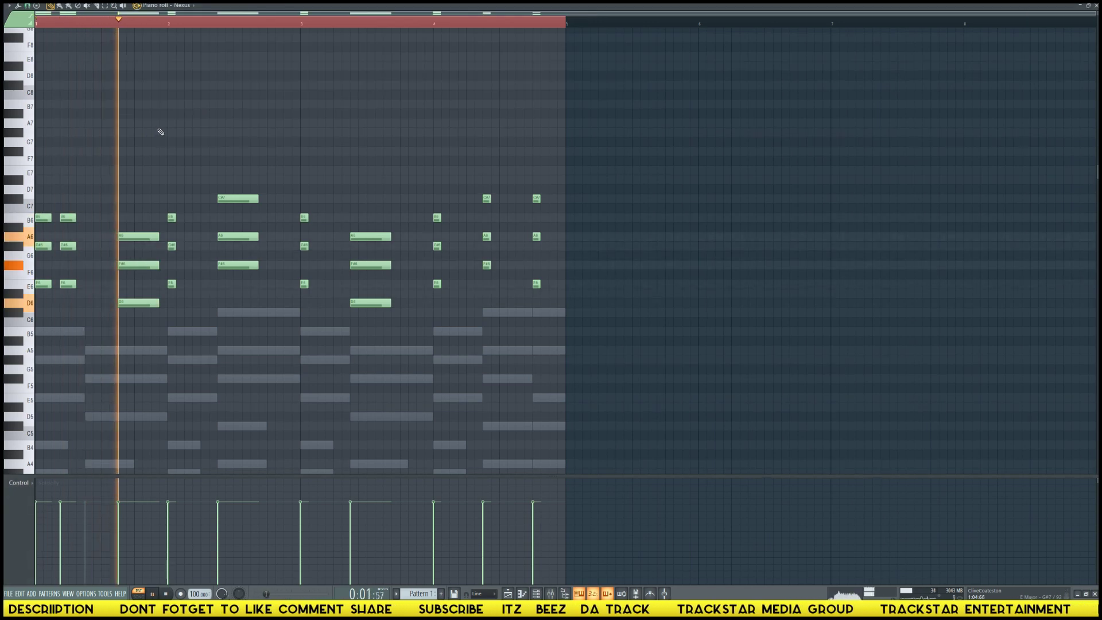
key(space)
- Place the second chord on step 10 of bar 1, and turn the second and third chords into pairs of two-step stabs
drag(129, 230, 131, 303)
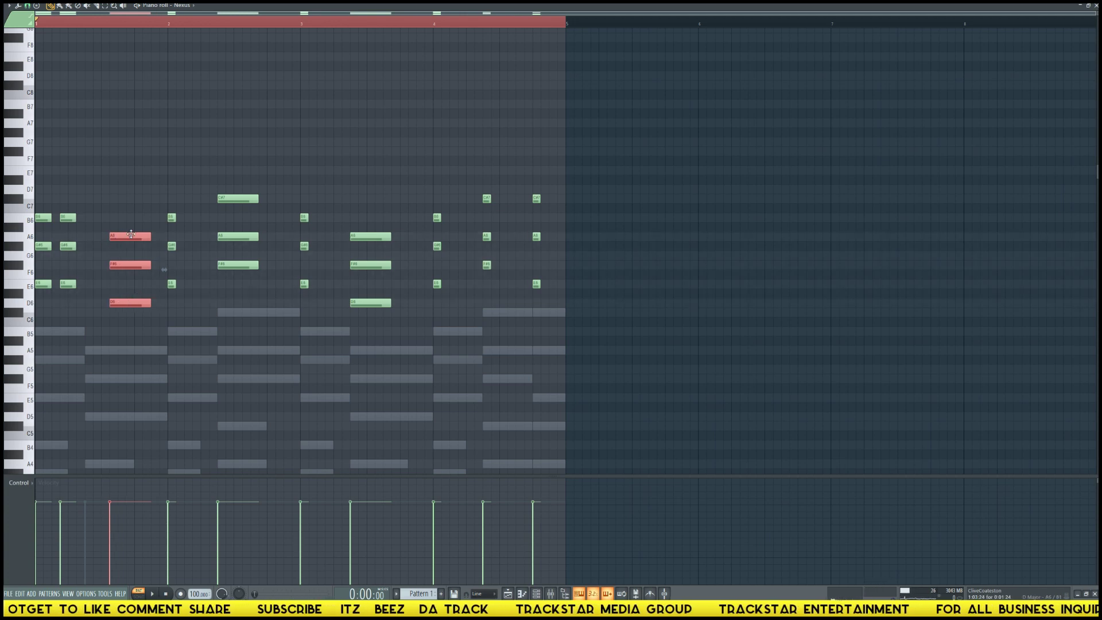
drag(148, 235, 117, 236)
key(ctrl+b)
key(space)
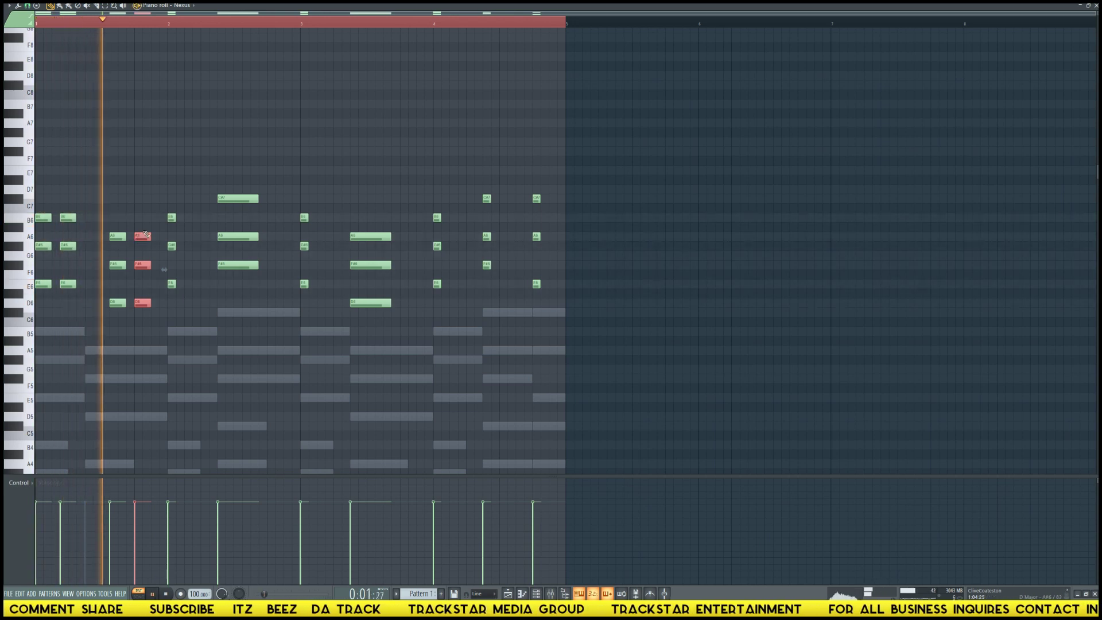
key(space)
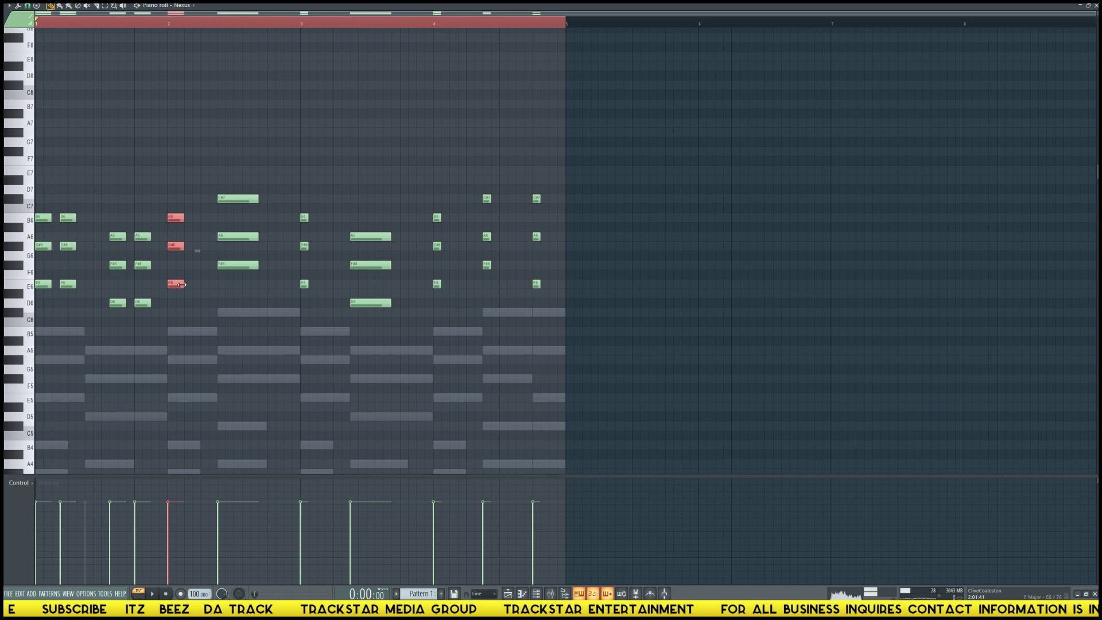
key(ctrl+b)
- Move the fourth chord two steps later, cut it to two-step stabs, repeat it to make three, and play the pattern
drag(251, 288, 272, 128)
drag(236, 198, 258, 198)
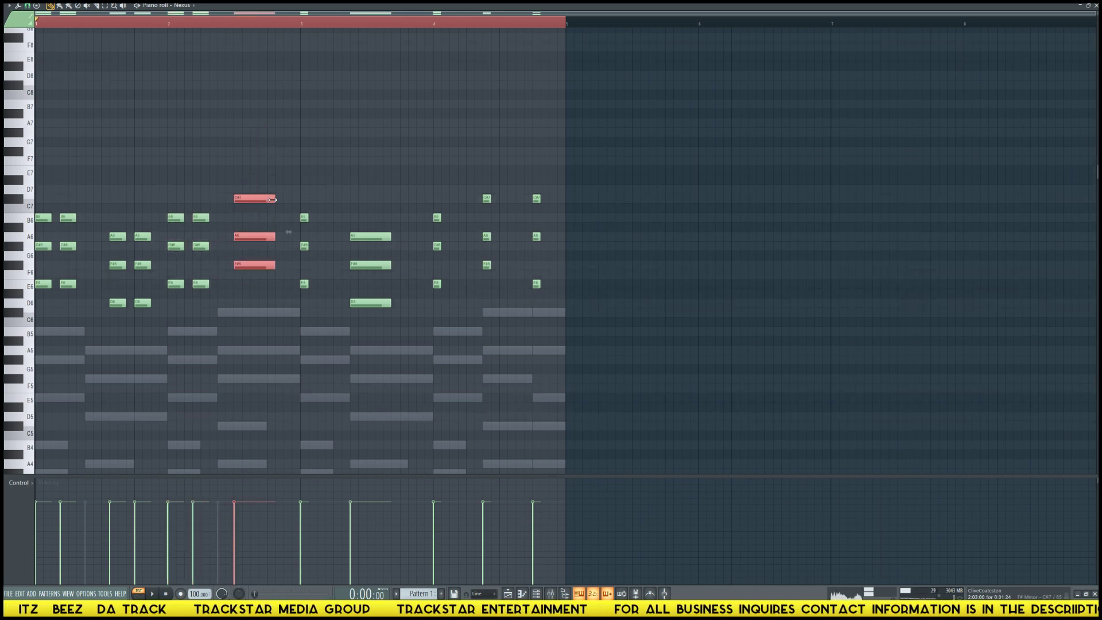
key(ctrl+b)
drag(267, 198, 293, 199)
key(space)
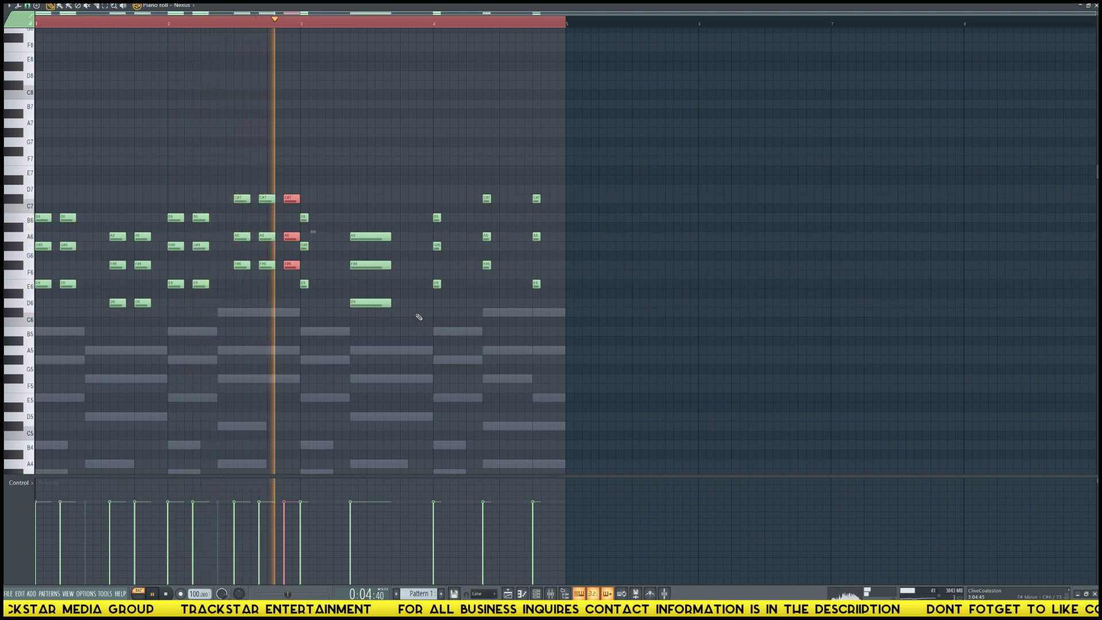
key(space)
key(space)
- Add a third copy of bar 2's opening stab and shift the three C#7 stabs after it one step later
drag(201, 214, 225, 286)
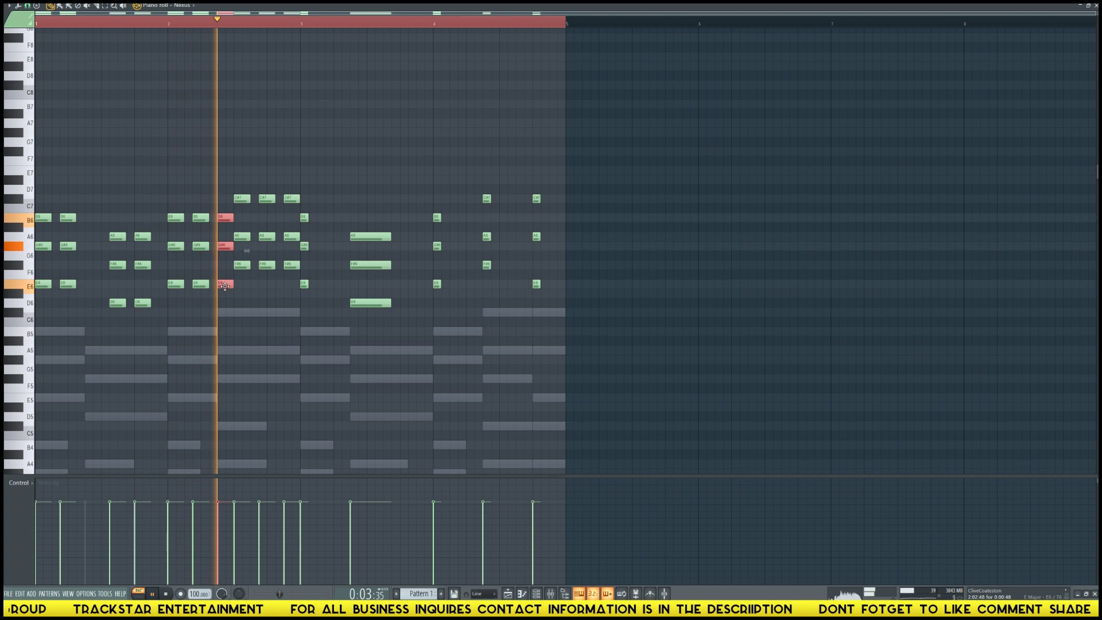
key(space)
key(space)
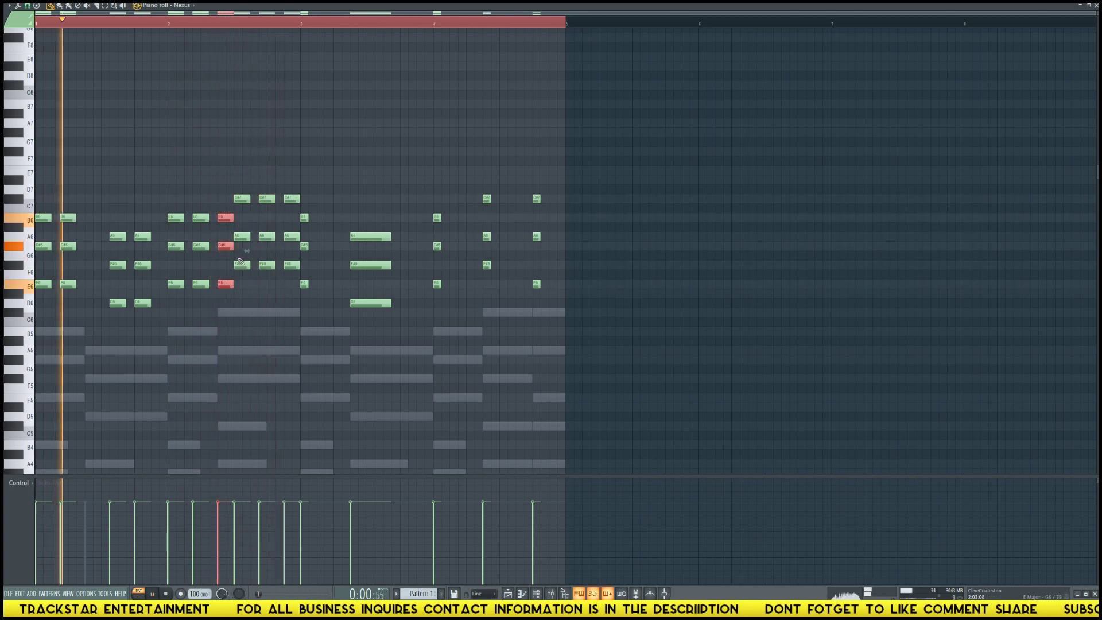
drag(244, 185, 299, 265)
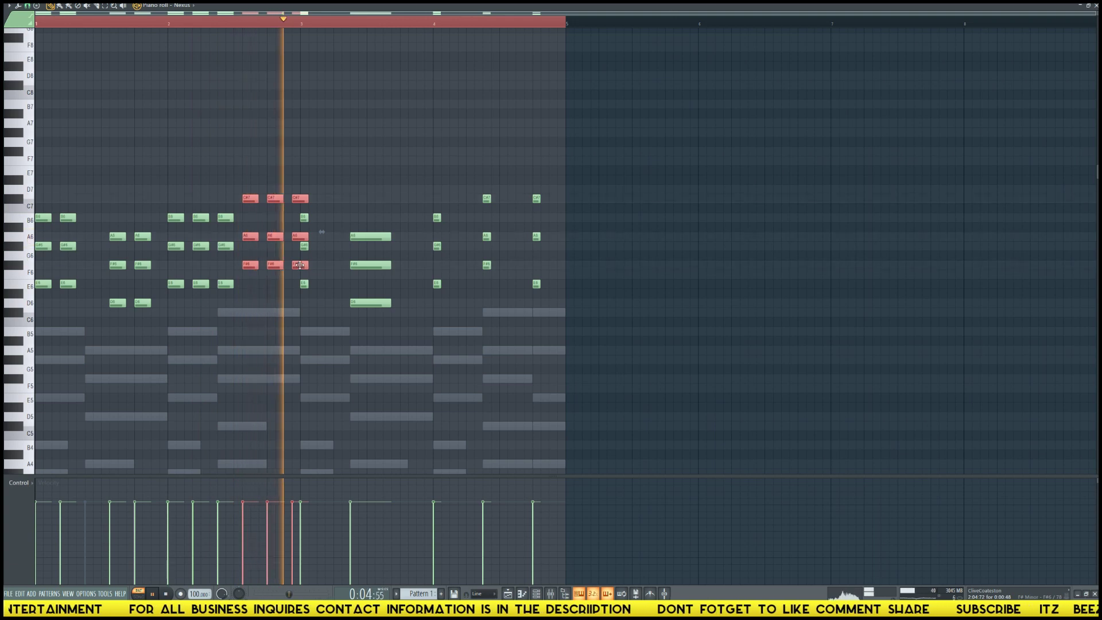
key(space)
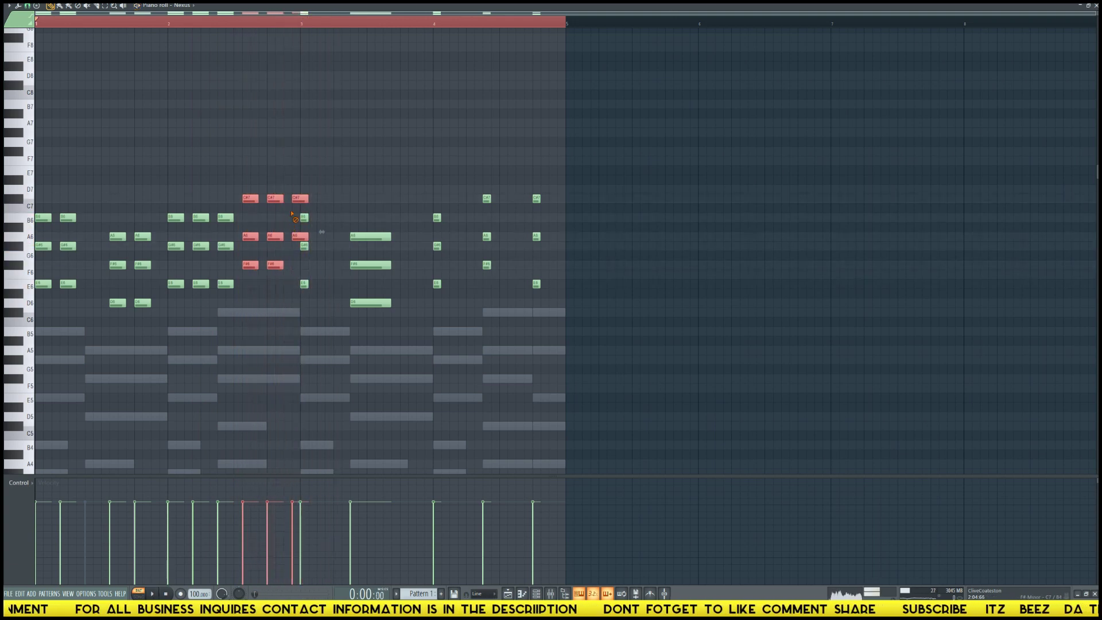
- Delete the last stab of bar 2 and the old chords after it, and duplicate bars 1 and 2 into bars 3 and 4
drag(299, 174, 503, 399)
key(Delete)
drag(420, 430, 36, 147)
key(ctrl+b)
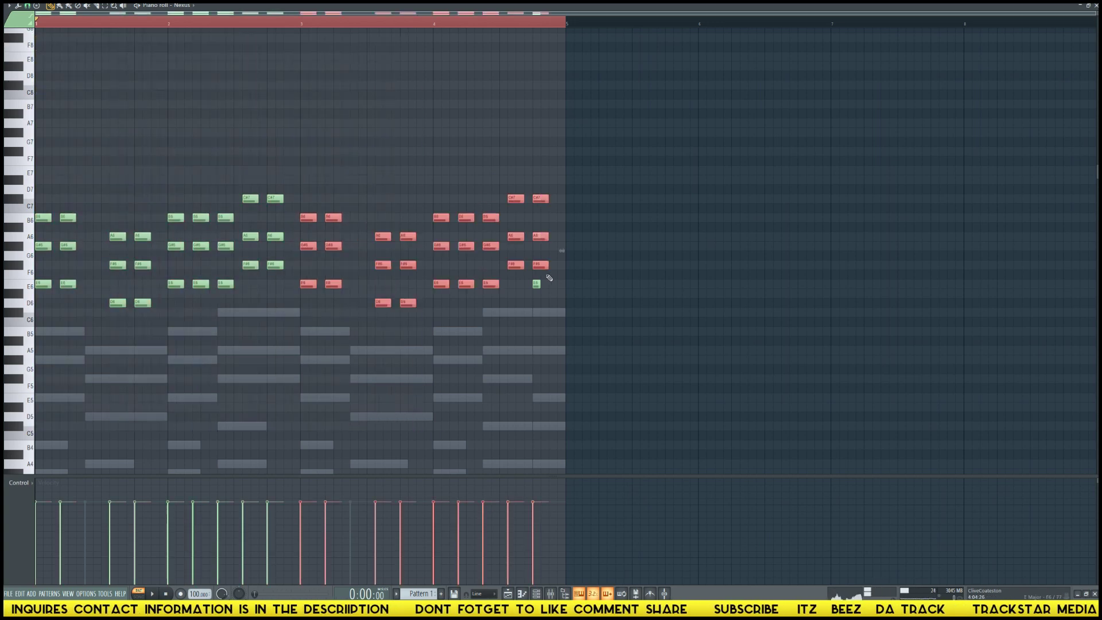
- Remove the duplicated final stab, lengthen the original closing C#7, A6 and E6 chord to two steps, and play the pattern
drag(519, 266, 289, 60)
drag(312, 285, 497, 310)
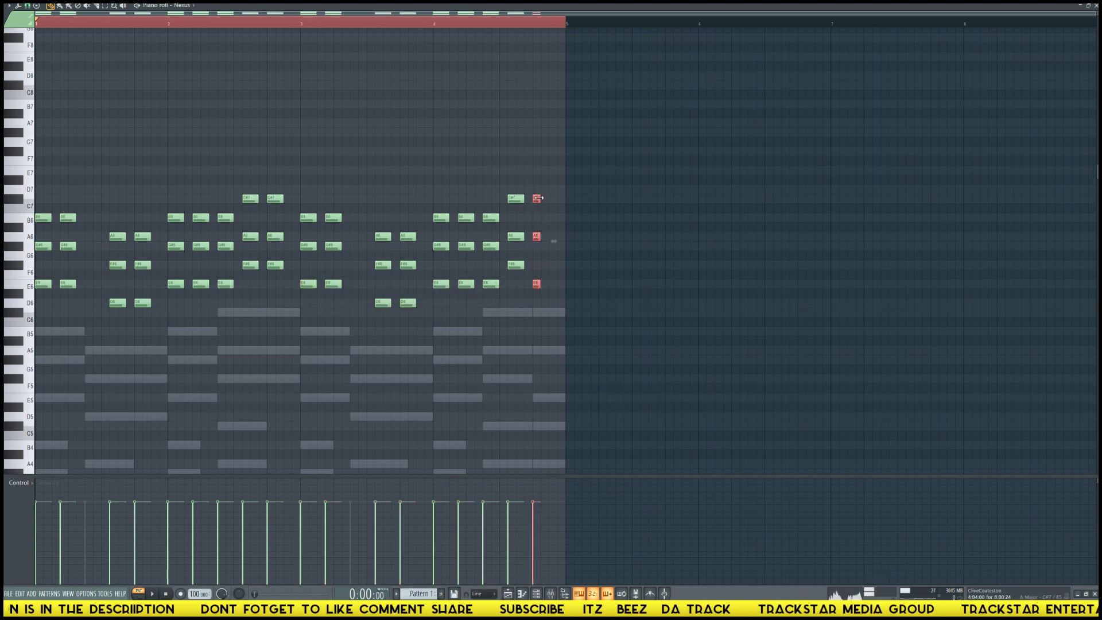
key(space)
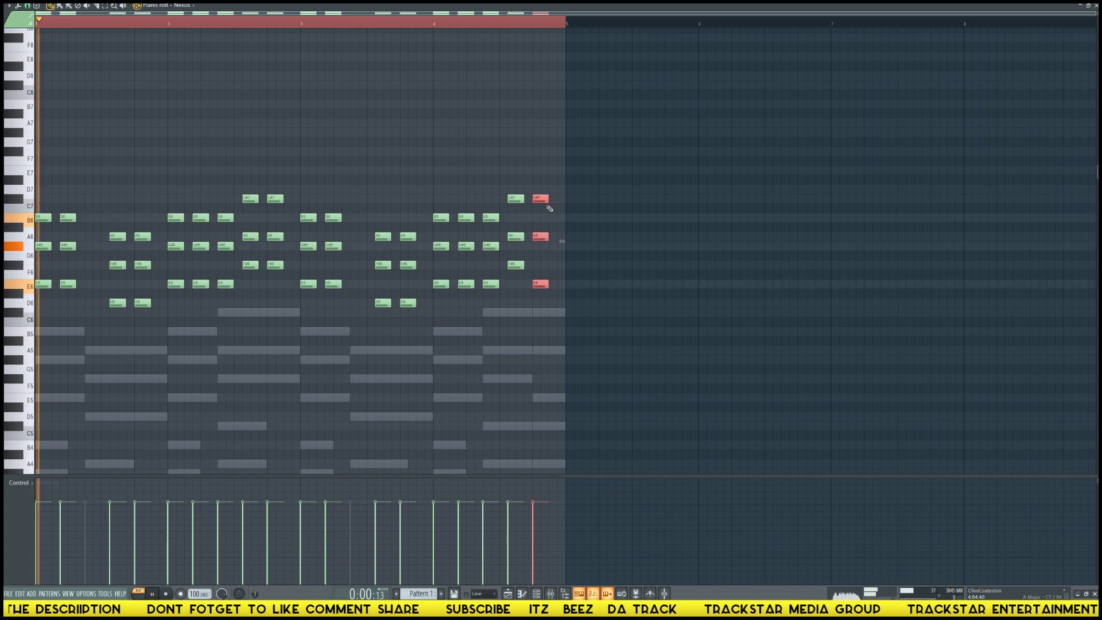
- Open Nexus and audition earlier presets against the playing pattern, from LD Pluckin Synth 4 back to LD King Of Buzz 7
key(F6)
key(space)
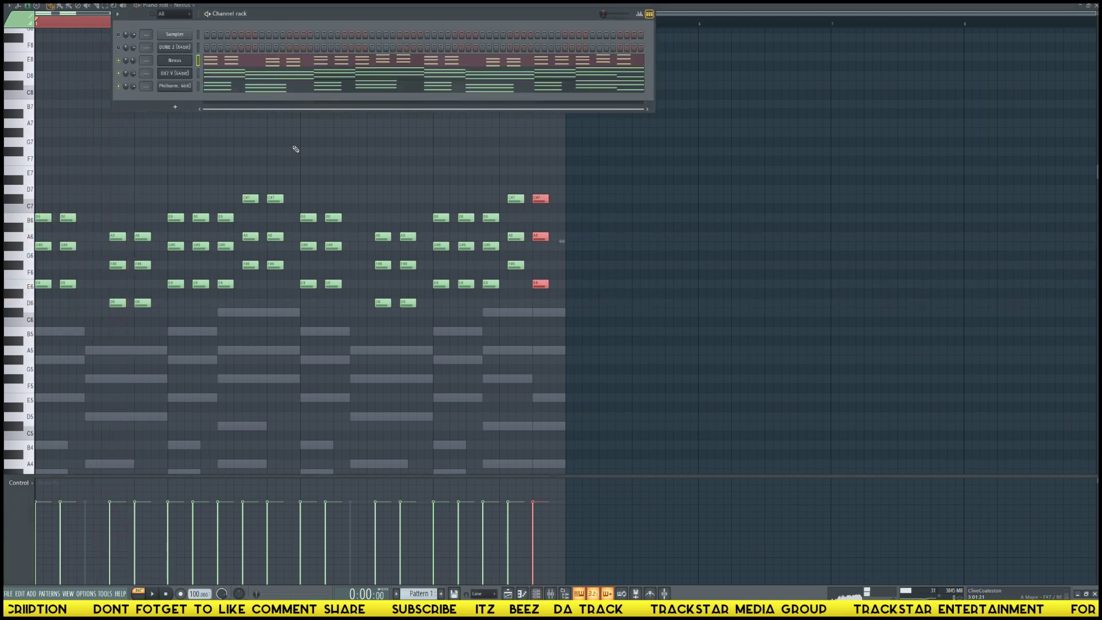
click(175, 63)
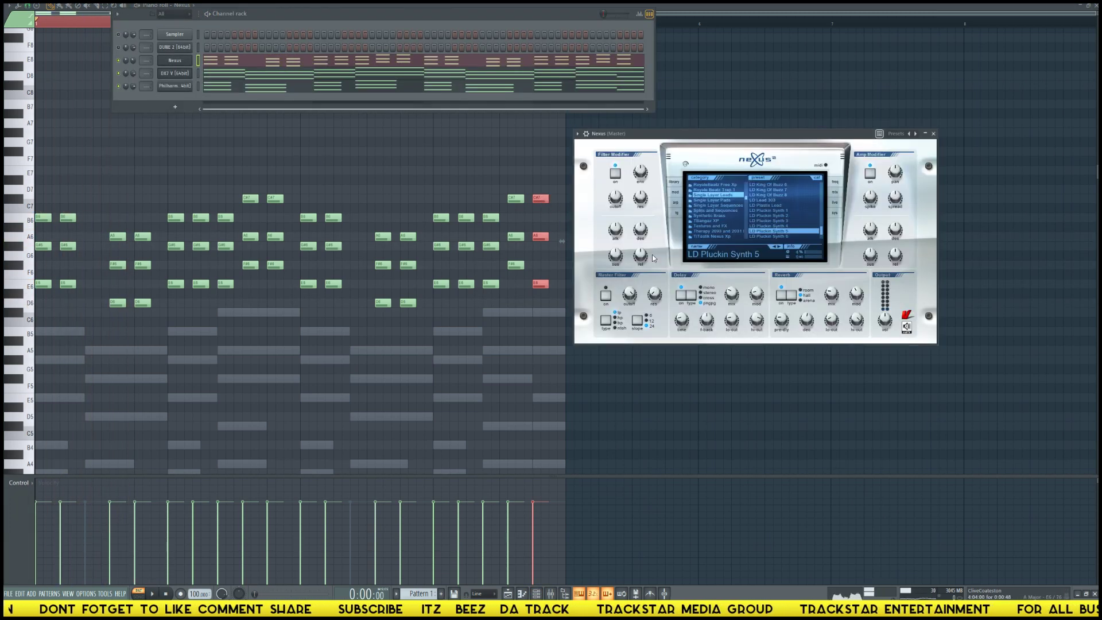
key(space)
click(773, 247)
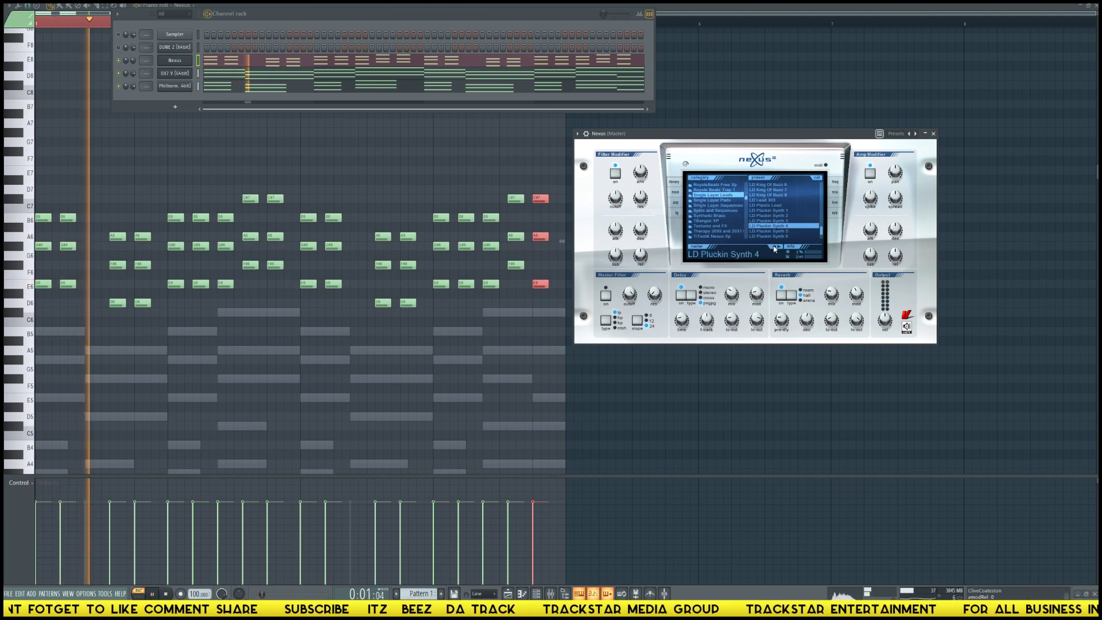
click(774, 248)
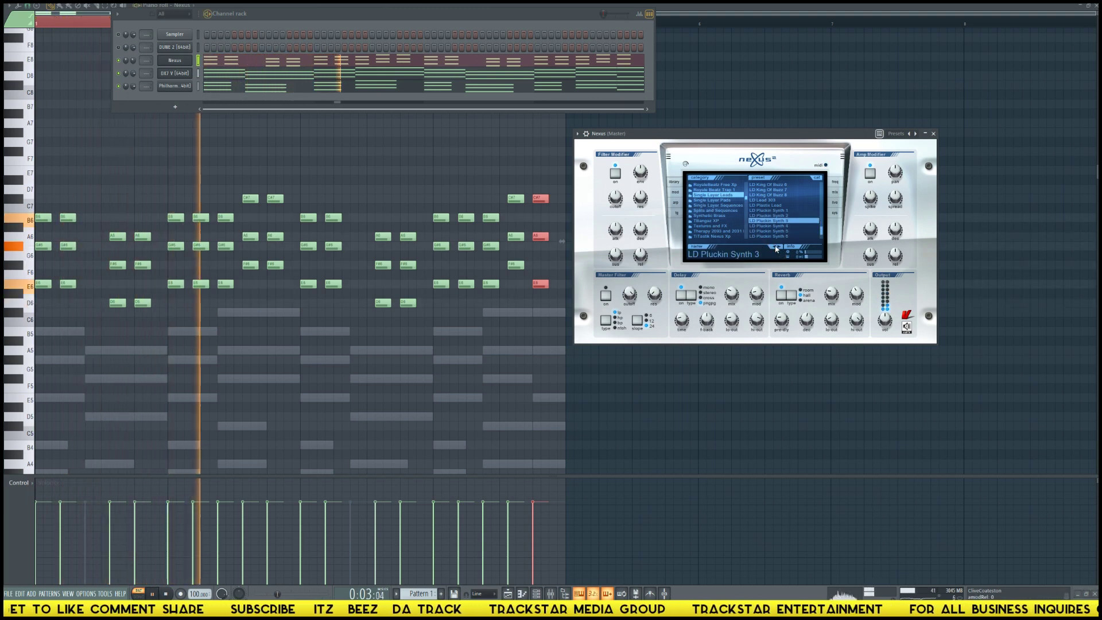
click(775, 248)
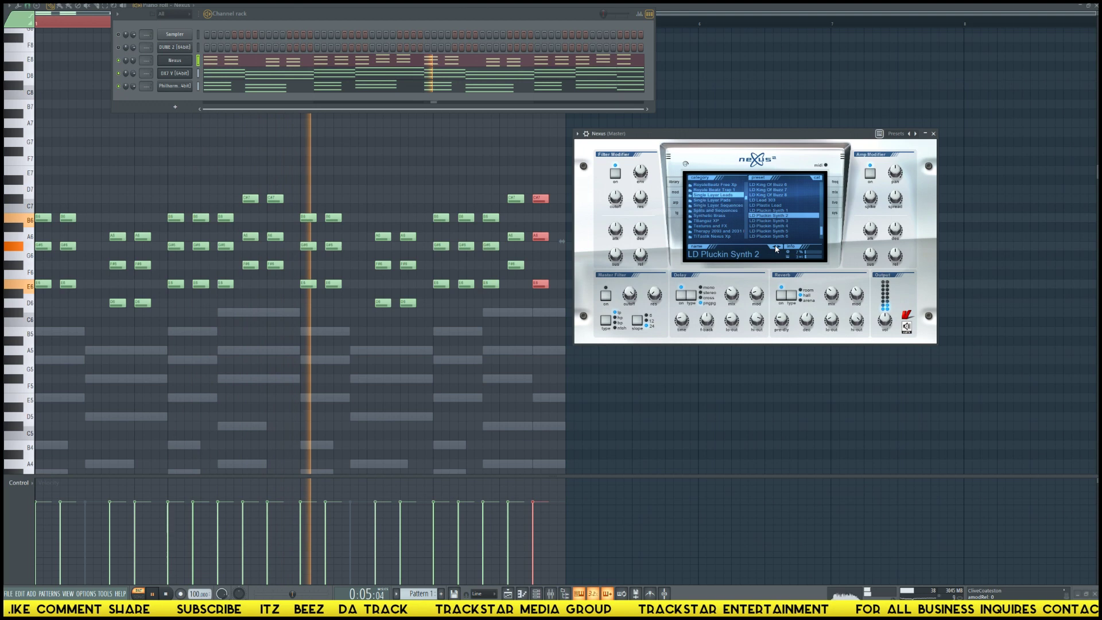
click(775, 248)
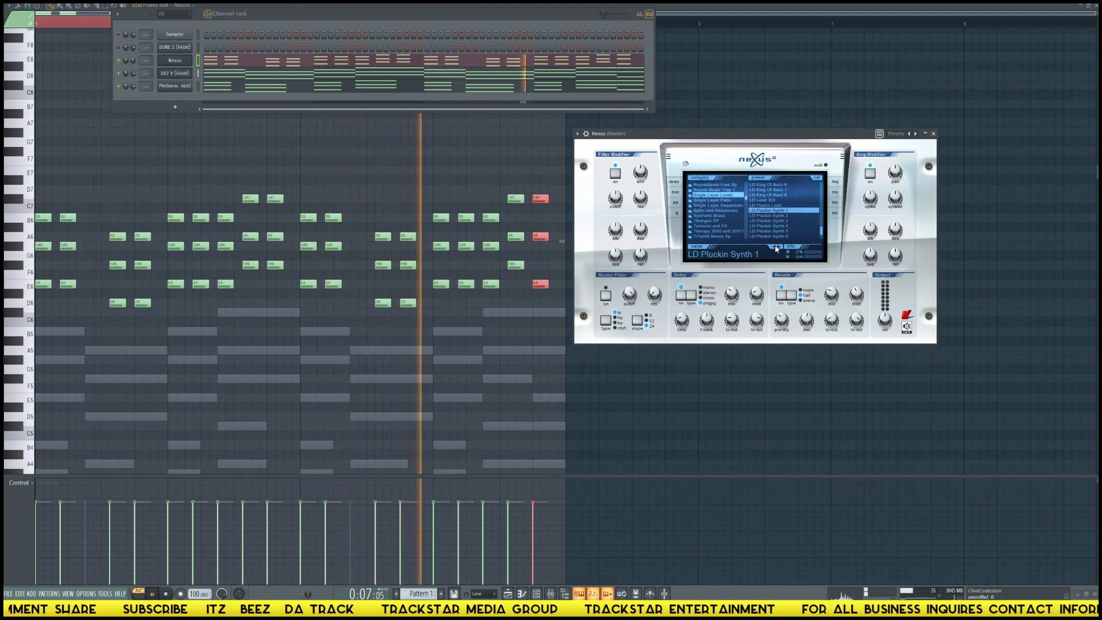
click(776, 248)
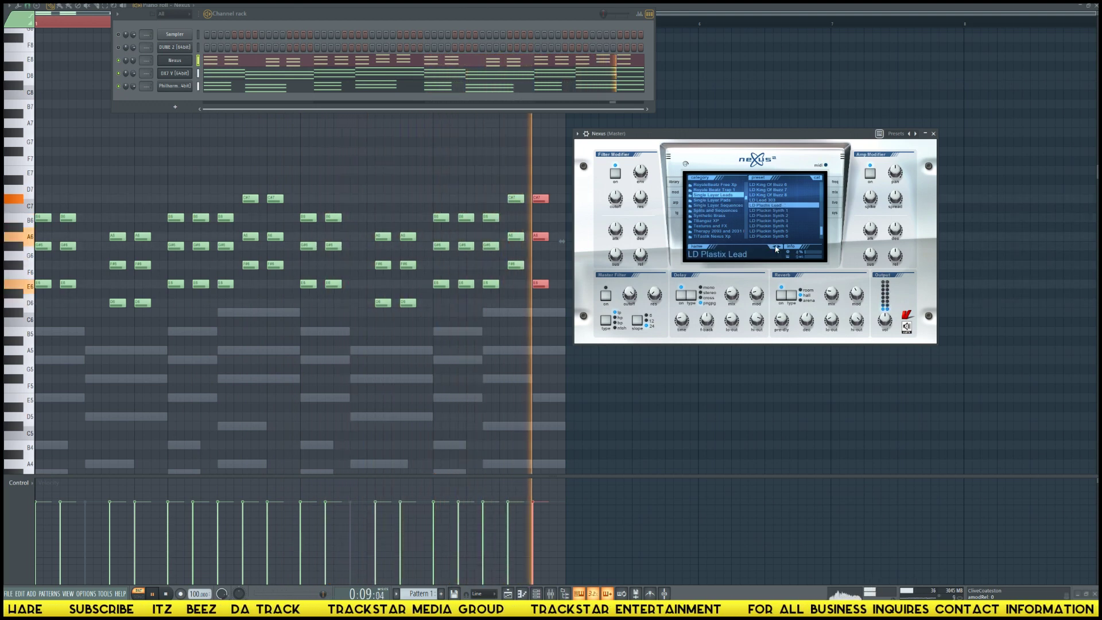
click(775, 247)
click(776, 247)
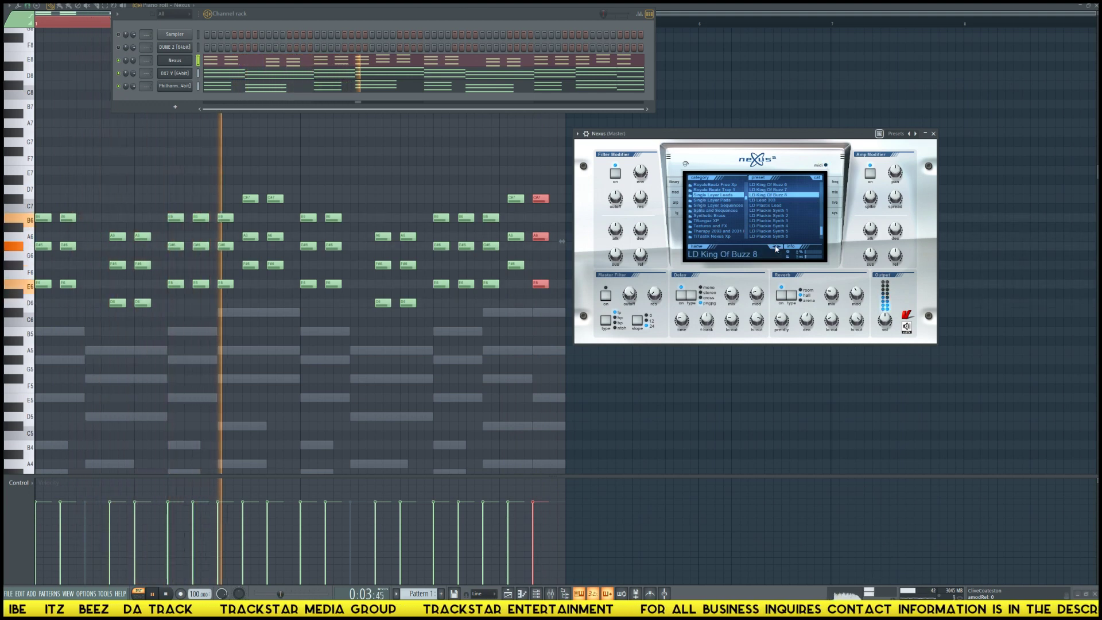
click(776, 248)
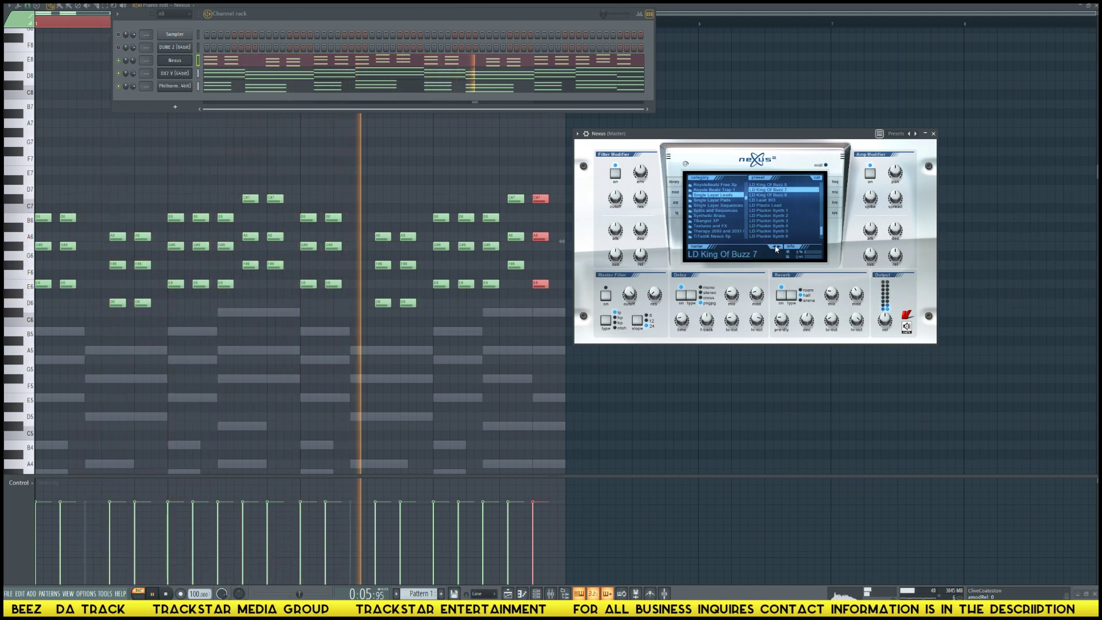
- Try the Nexus stabs one octave higher, return them to their original octave, and play the pattern
click(409, 142)
key(ctrl+Up)
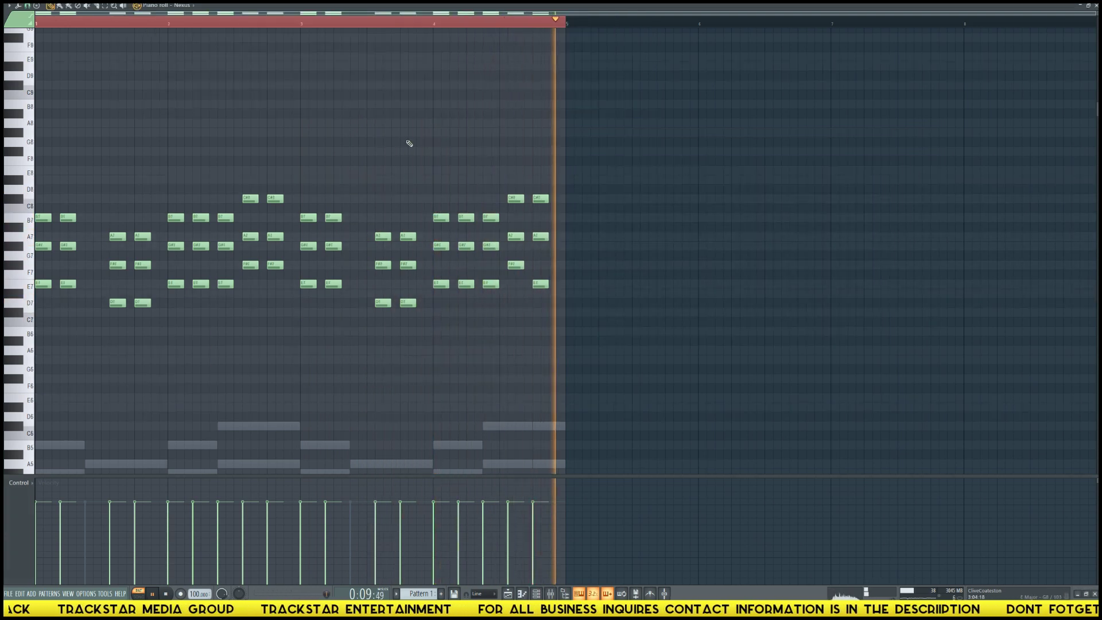
key(ctrl+Down)
key(F6)
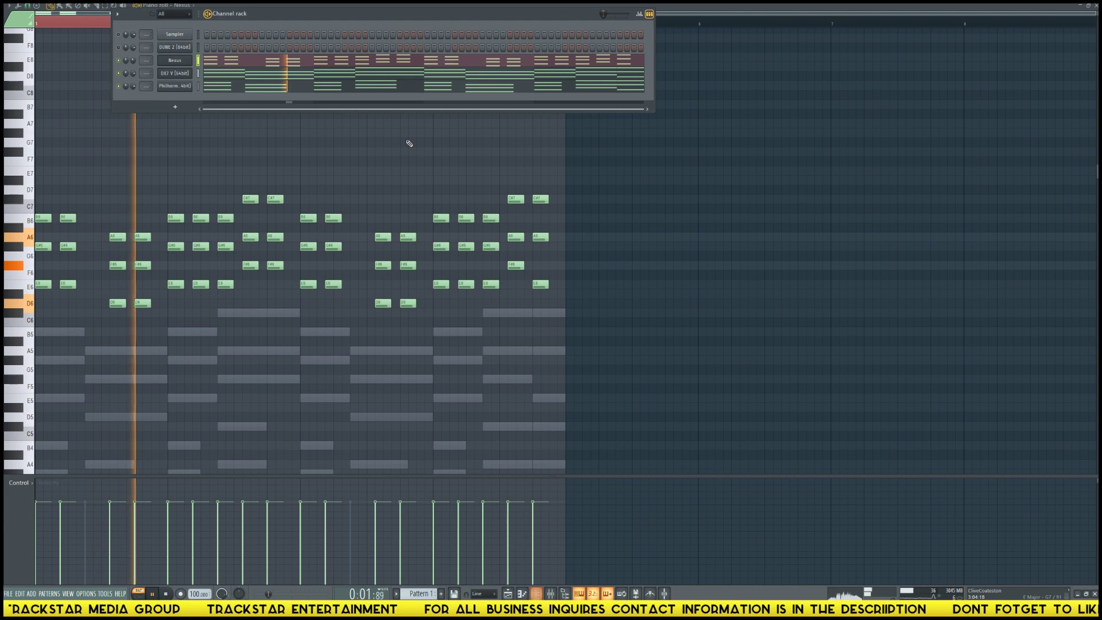
key(space)
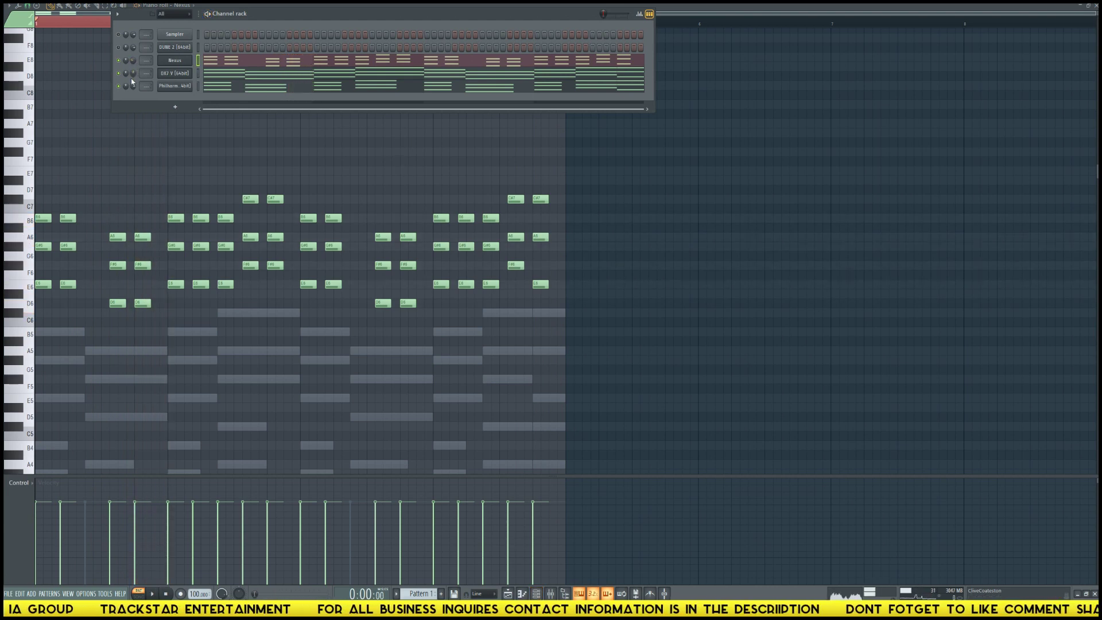
key(space)
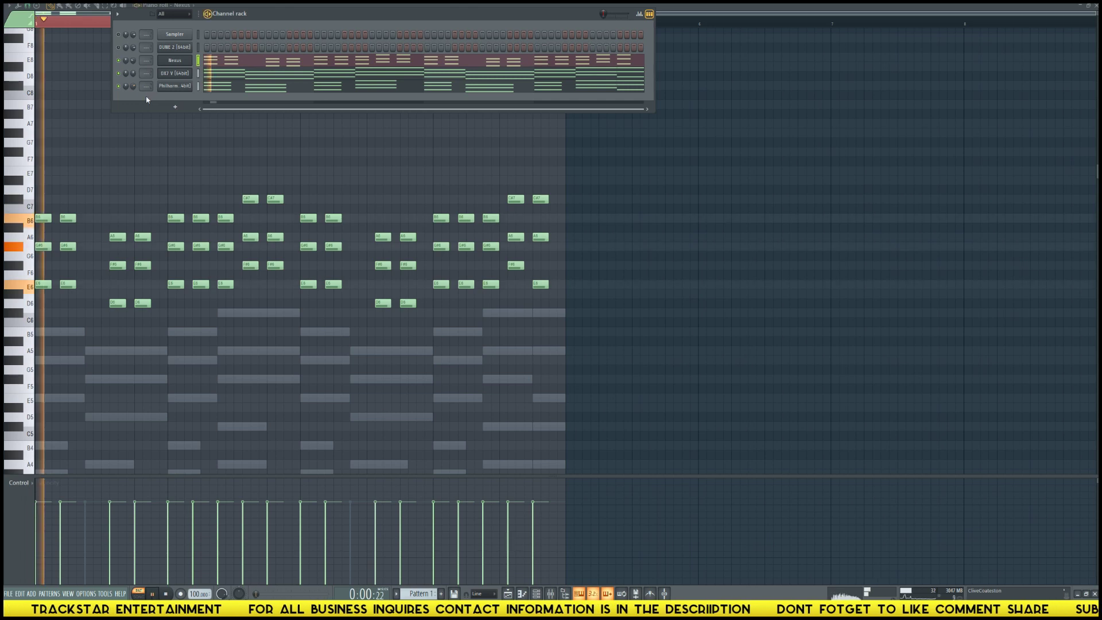
key(space)
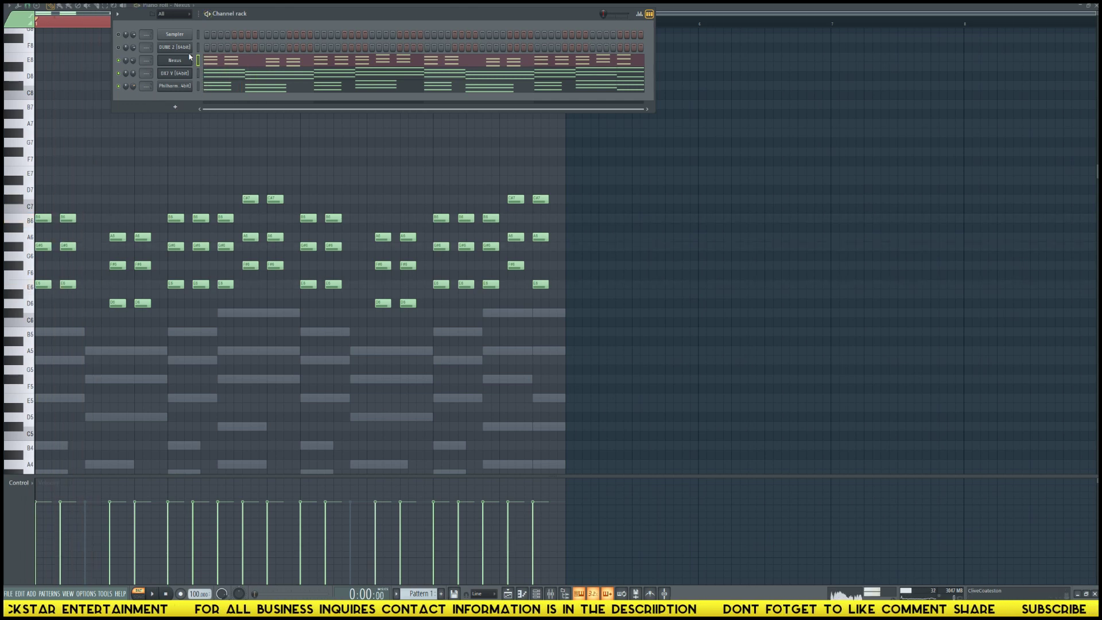
- Add an EZkeys channel and paste the Philharmonik channel's chord notes into it
click(175, 106)
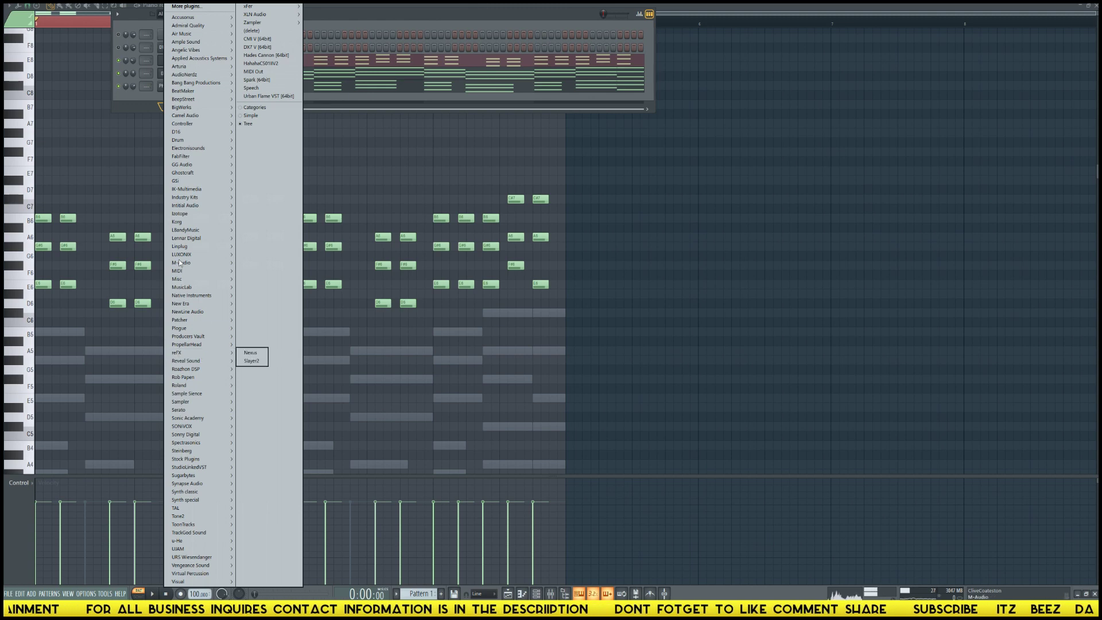
mouse_move(215, 524)
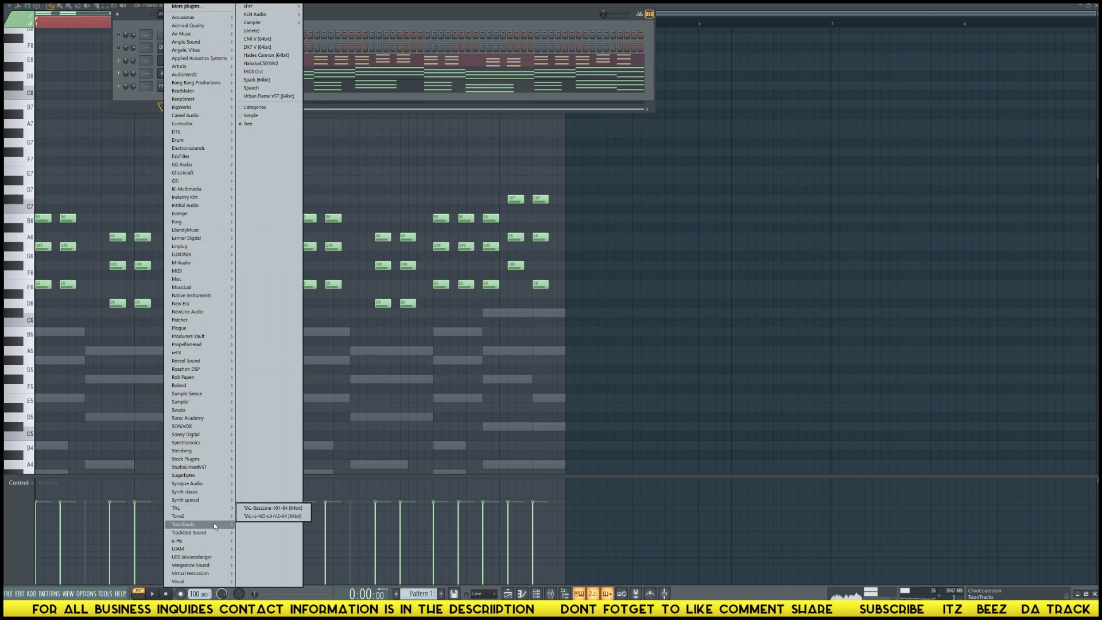
click(261, 526)
click(198, 86)
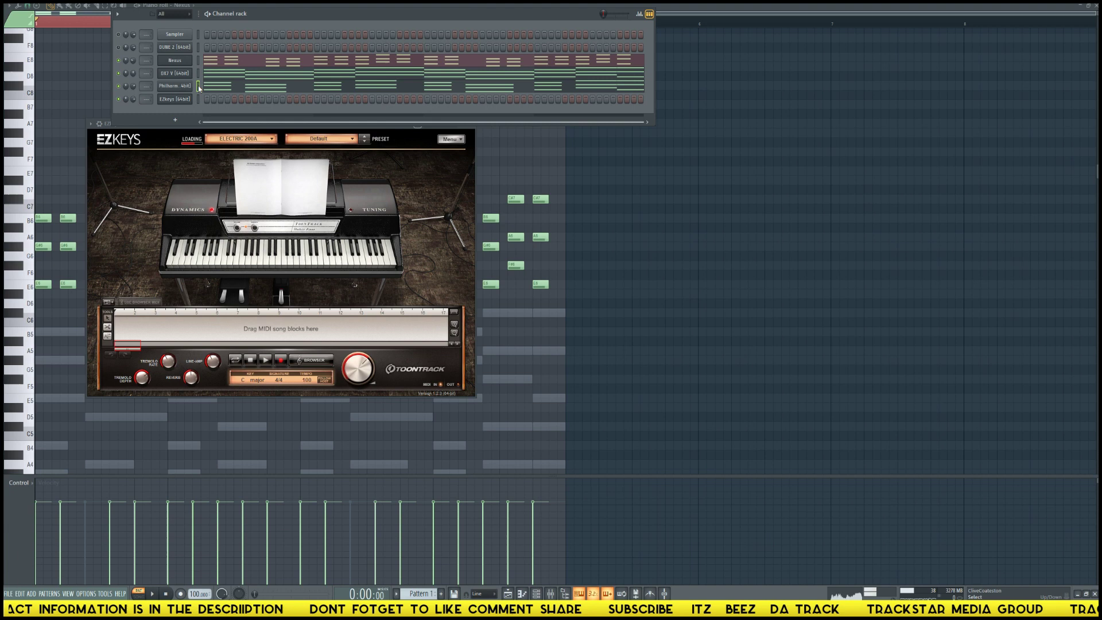
key(ctrl+v)
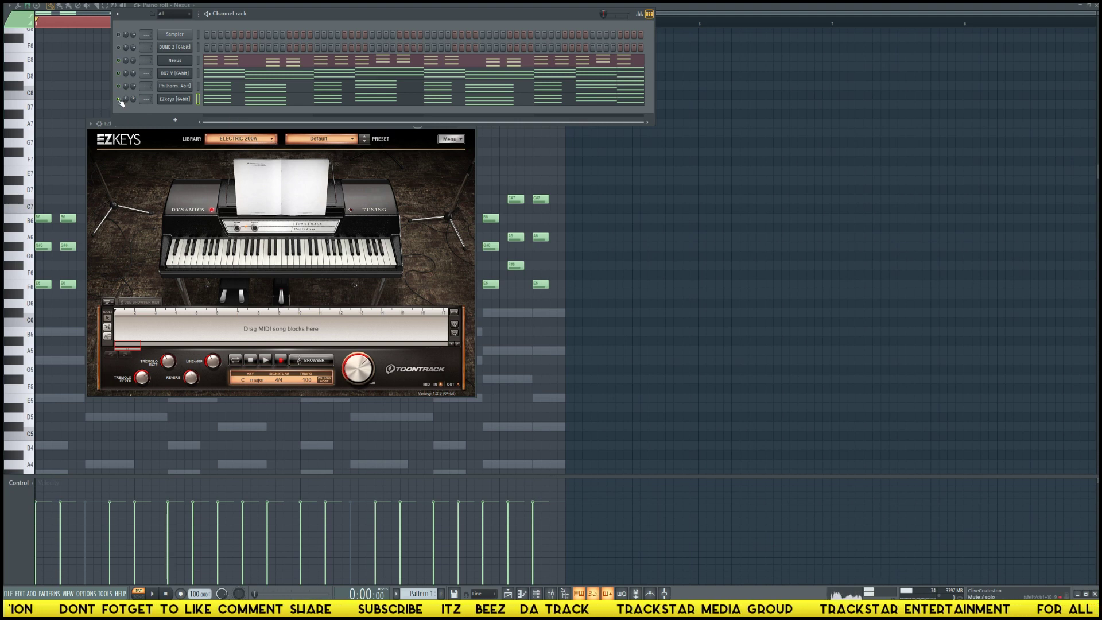
- Solo EZkeys, play its chords, and audition the Electric Grand library before loading Studio Grand
key(space)
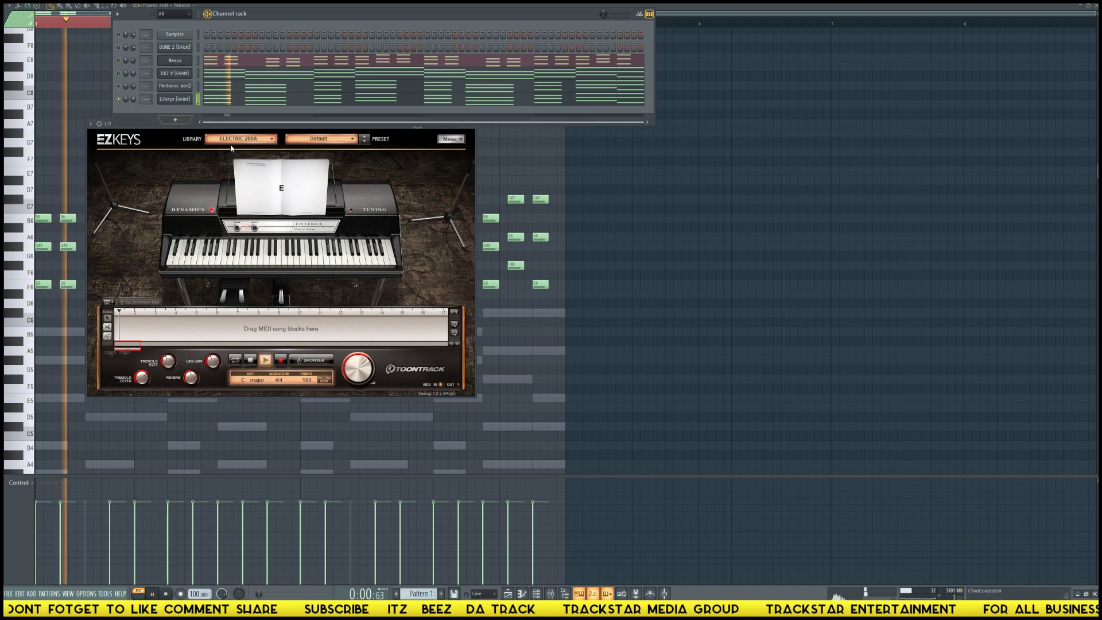
click(273, 138)
click(239, 159)
click(241, 138)
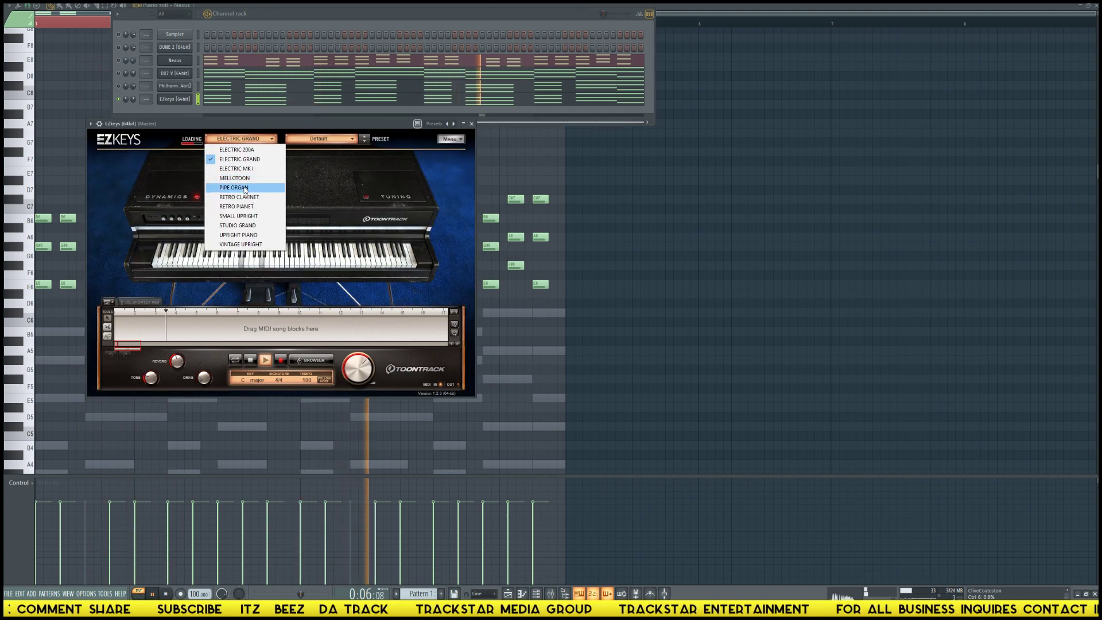
click(248, 225)
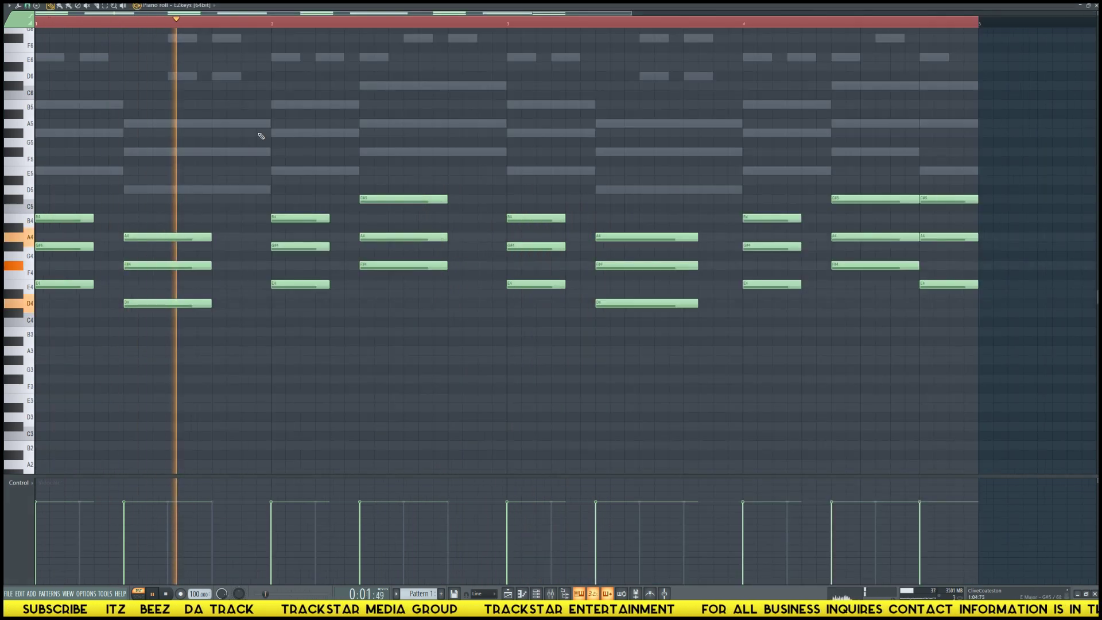
- Try the EZkeys chords one octave lower and return them to their original octave, listening to both
key(space)
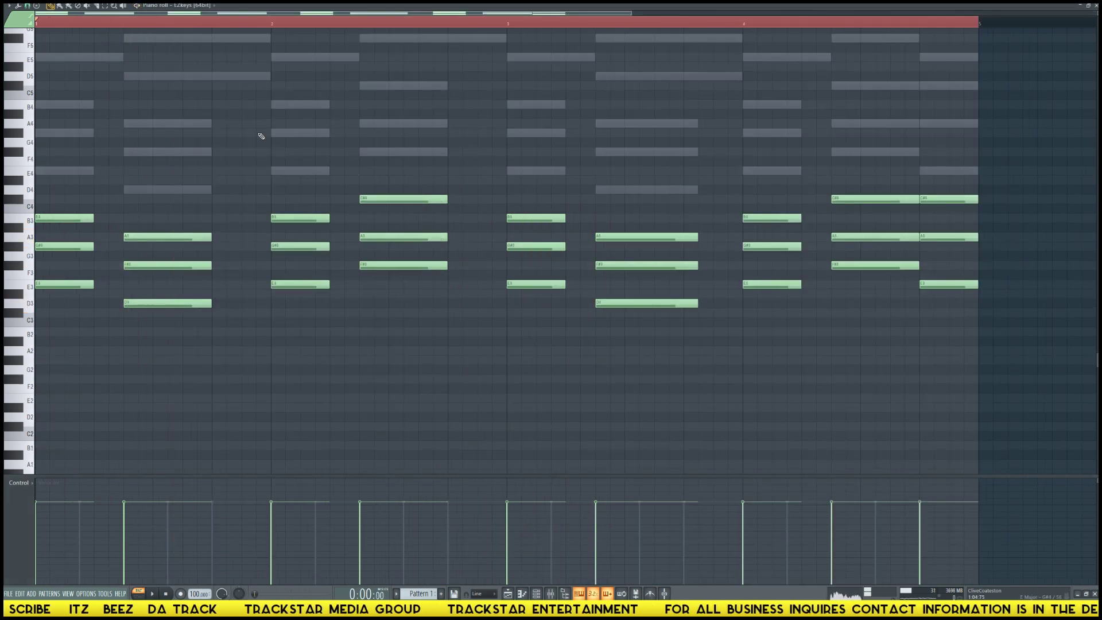
key(space)
key(space)
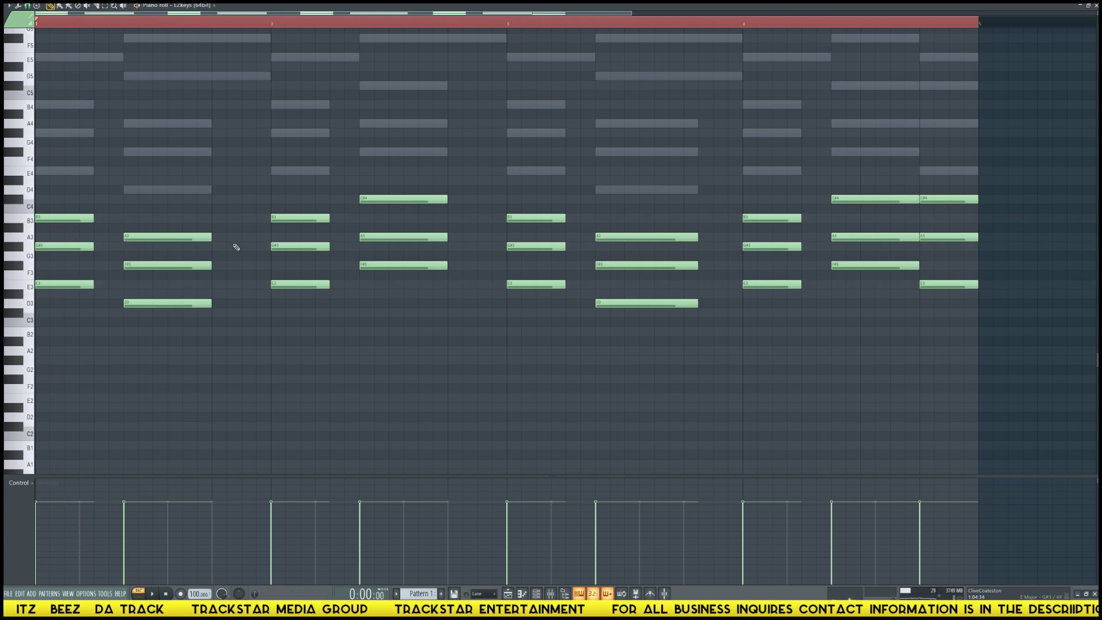
key(ctrl+Up)
key(space)
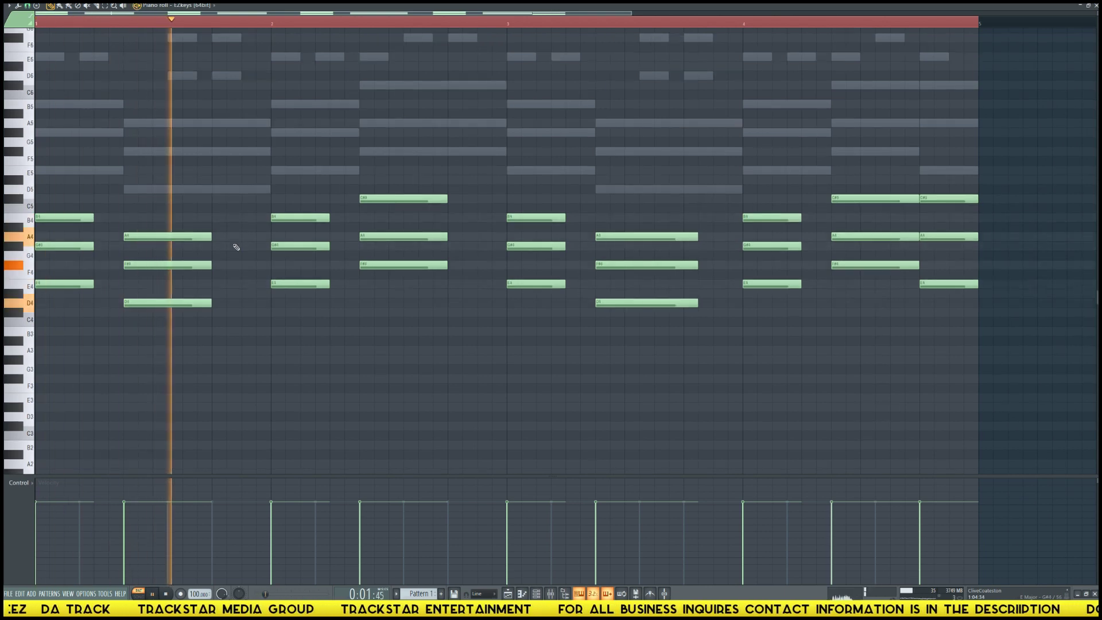
key(space)
- Audition the EZkeys Standard preset, switch it to L.A. Studio, and play the chords again
key(F6)
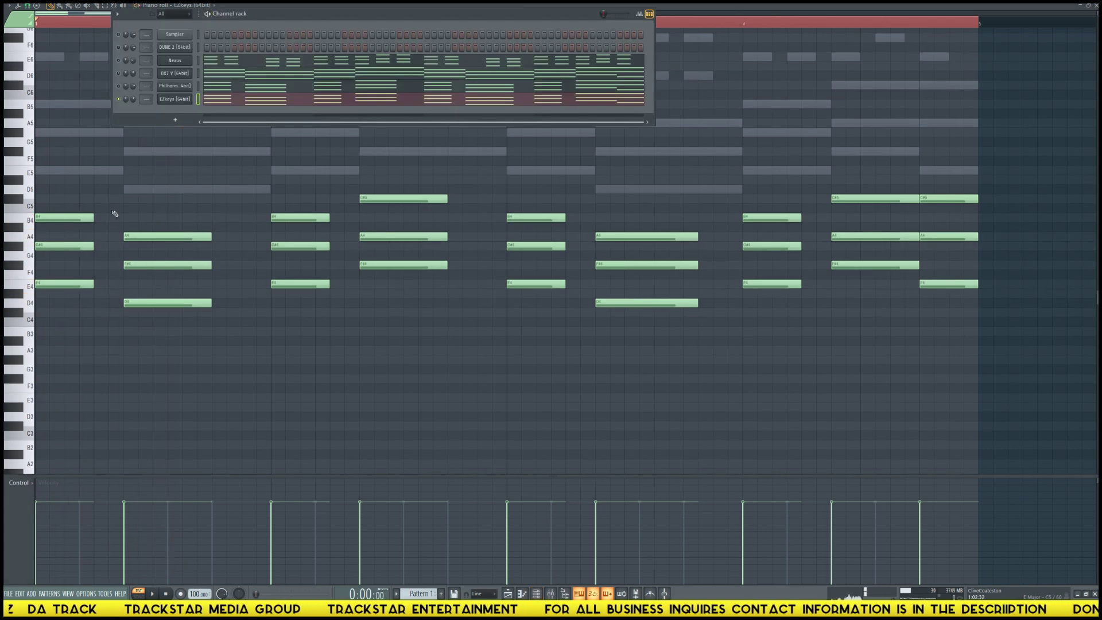
click(172, 102)
key(space)
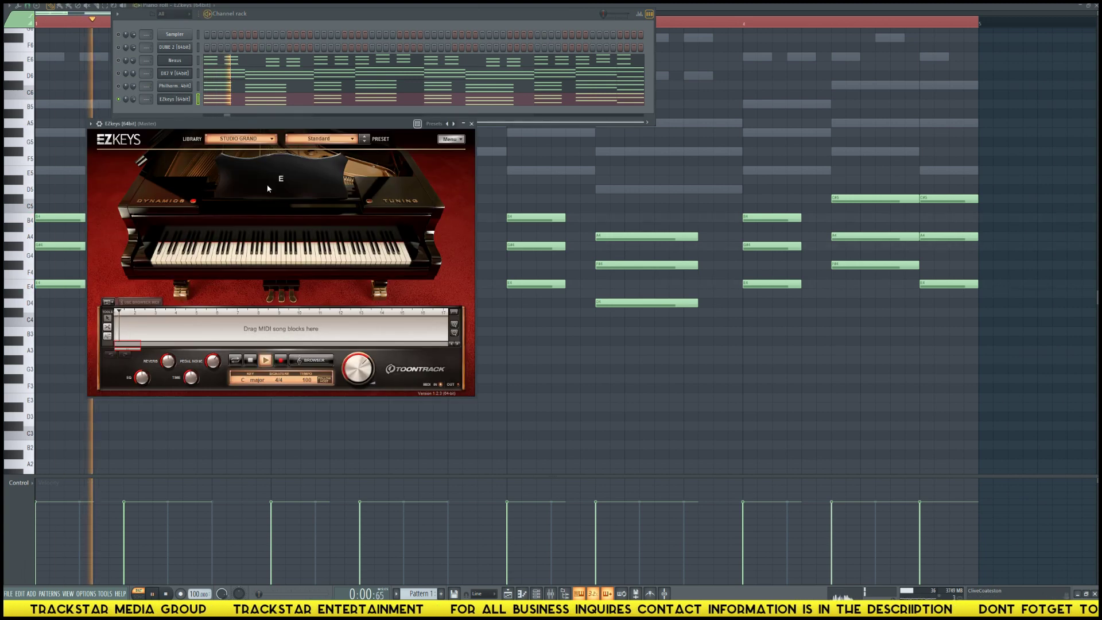
key(space)
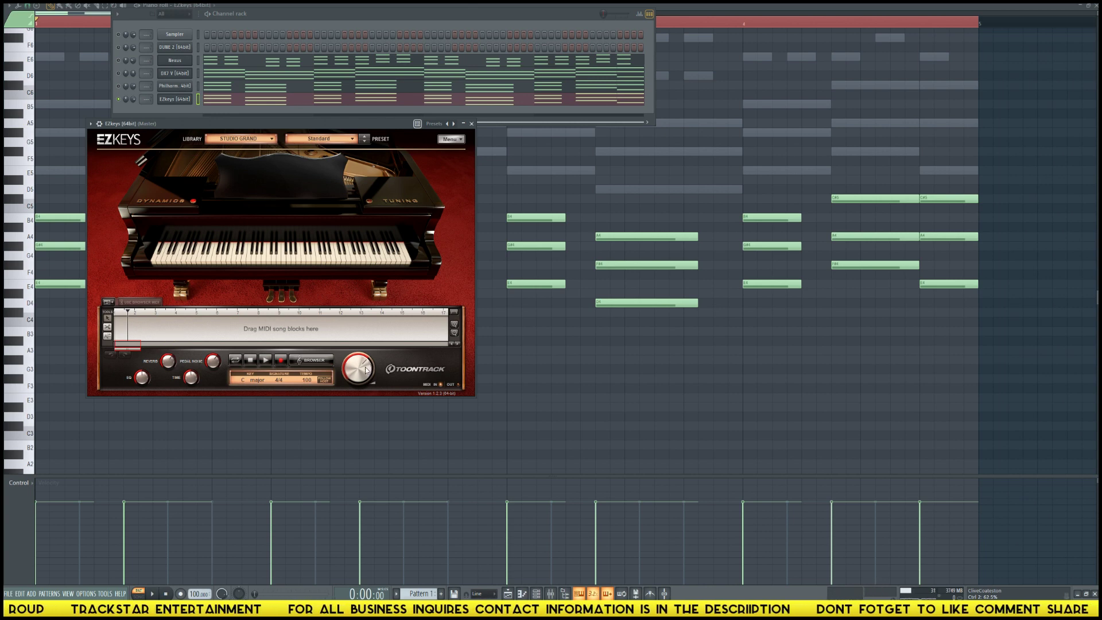
key(space)
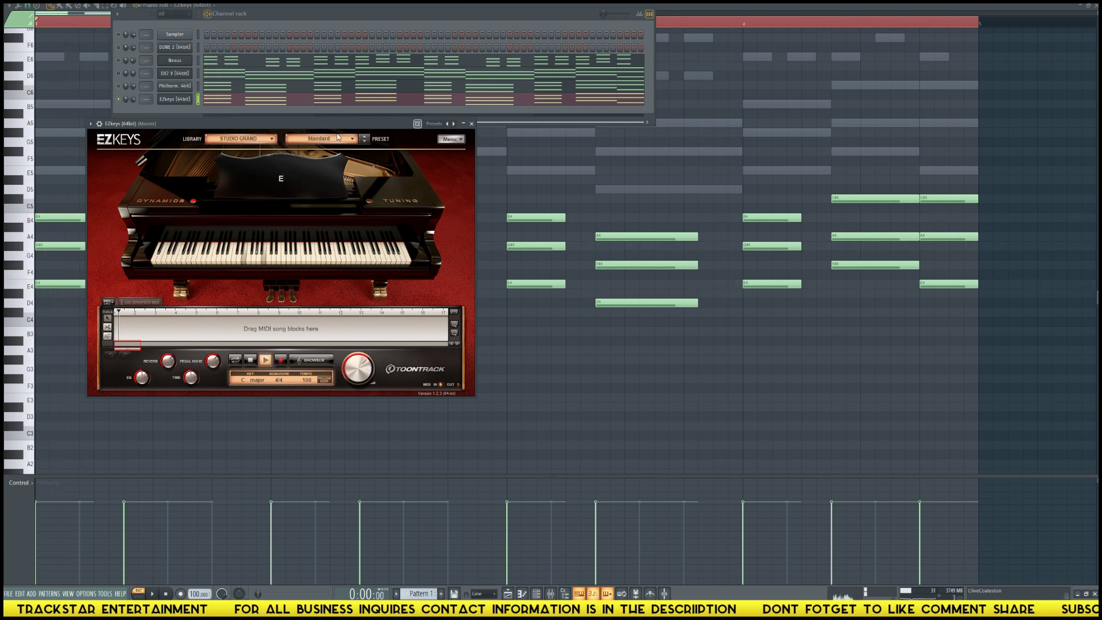
click(339, 138)
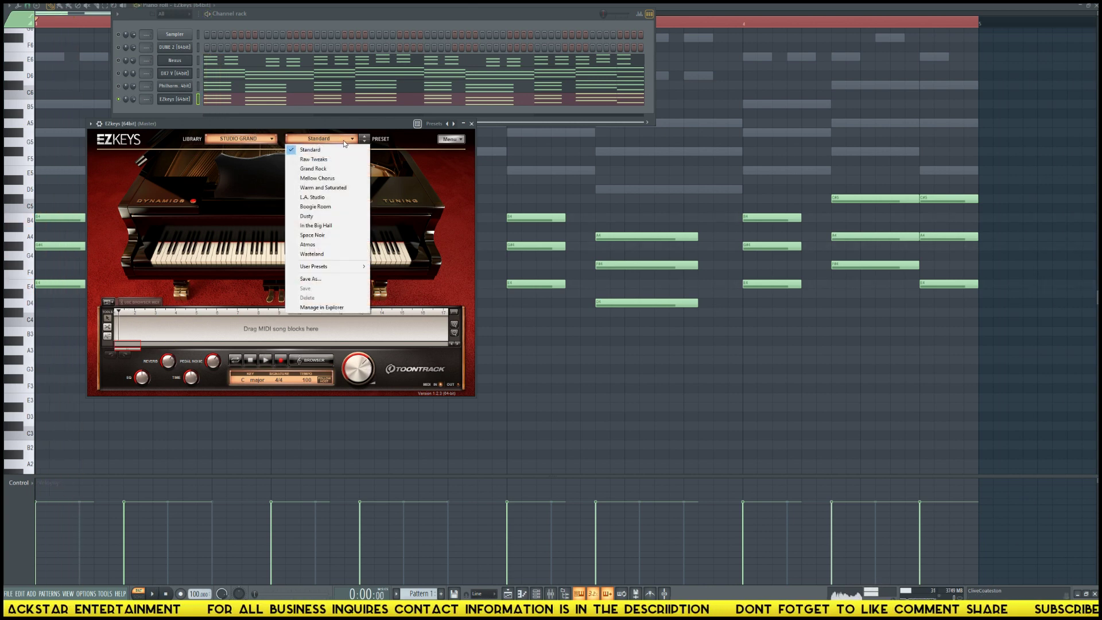
click(313, 197)
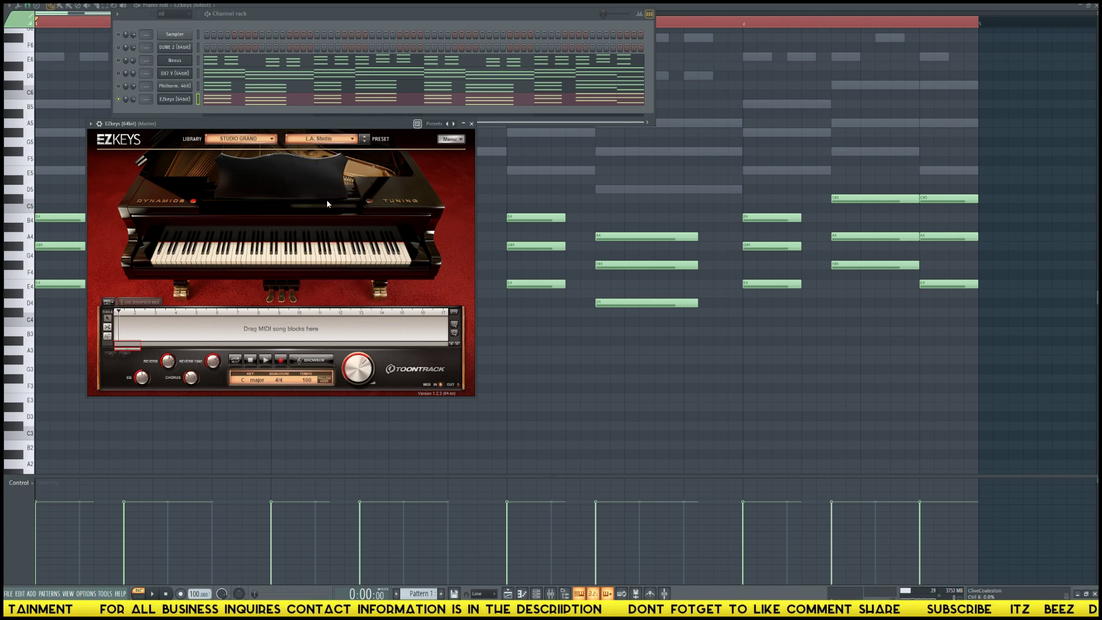
key(space)
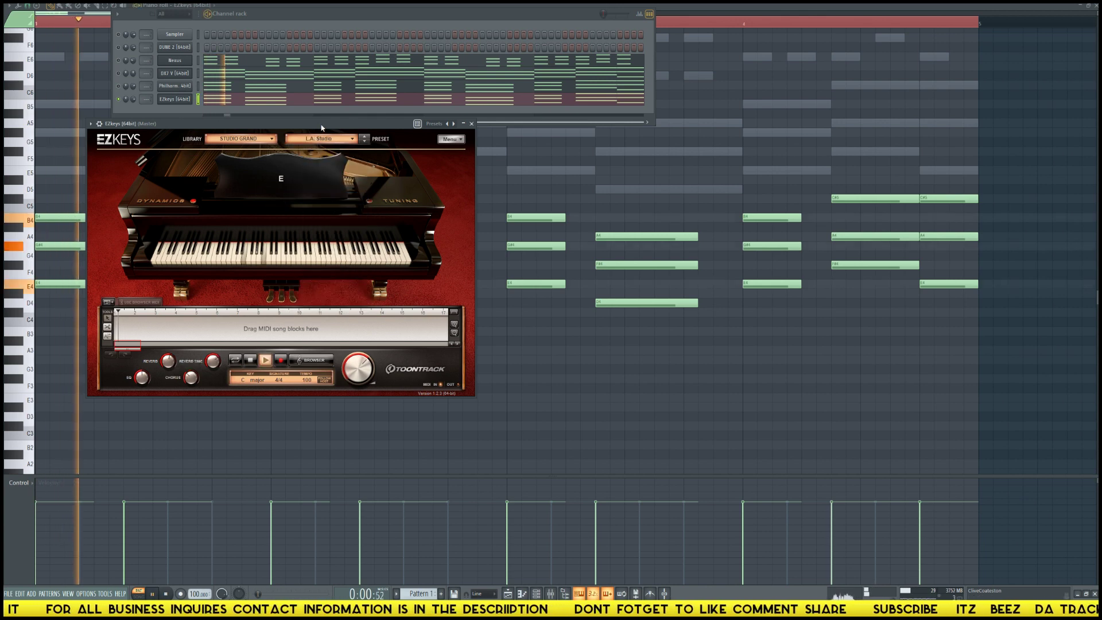
- Copy the middle note of every EZkeys chord one octave lower as a bass layer, and play the result
key(F7)
click(240, 103)
key(space)
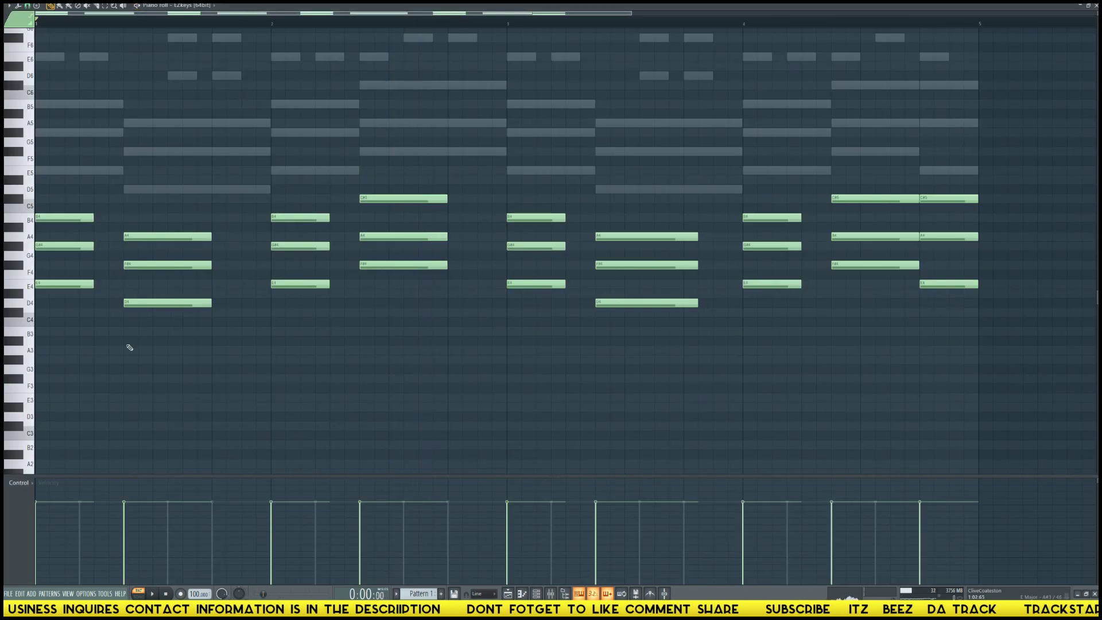
ctrl+click(70, 244)
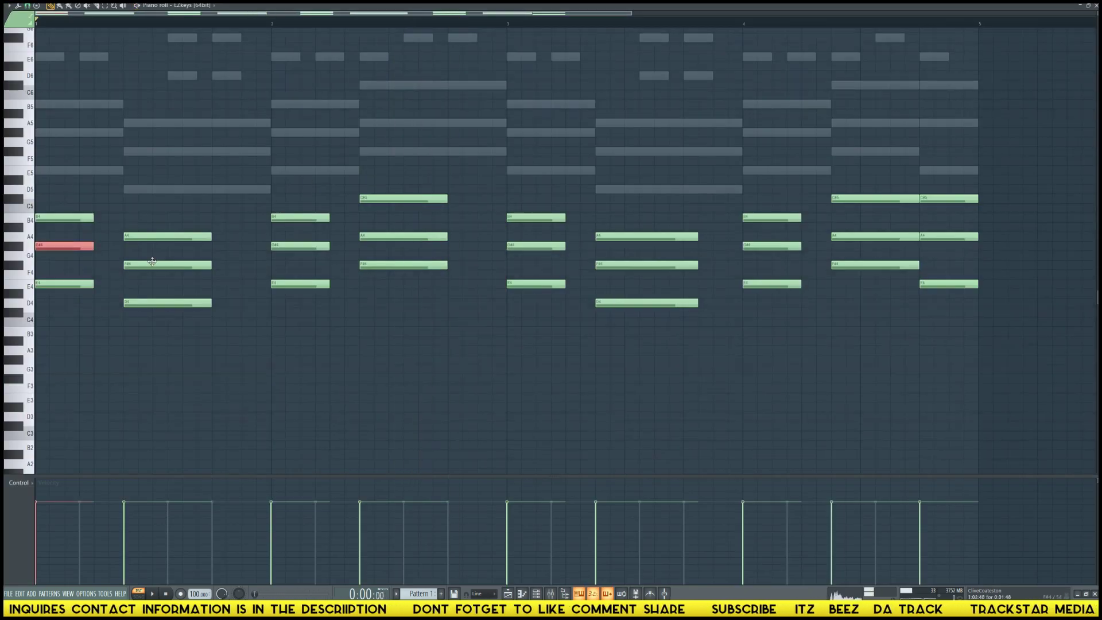
shift+click(143, 264)
shift+click(165, 303)
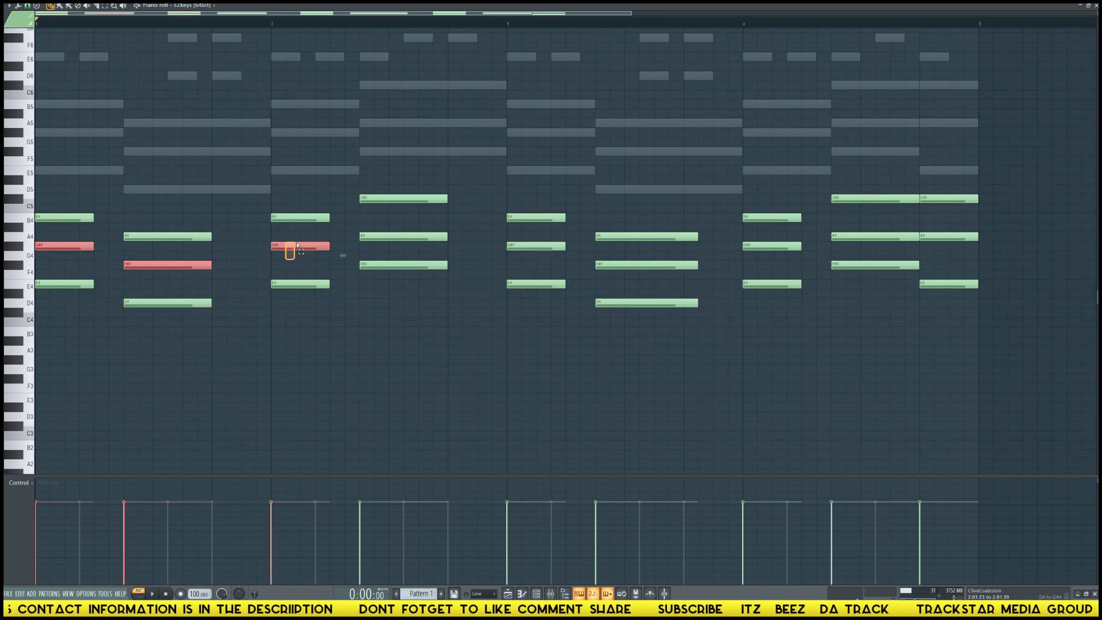
shift+click(615, 264)
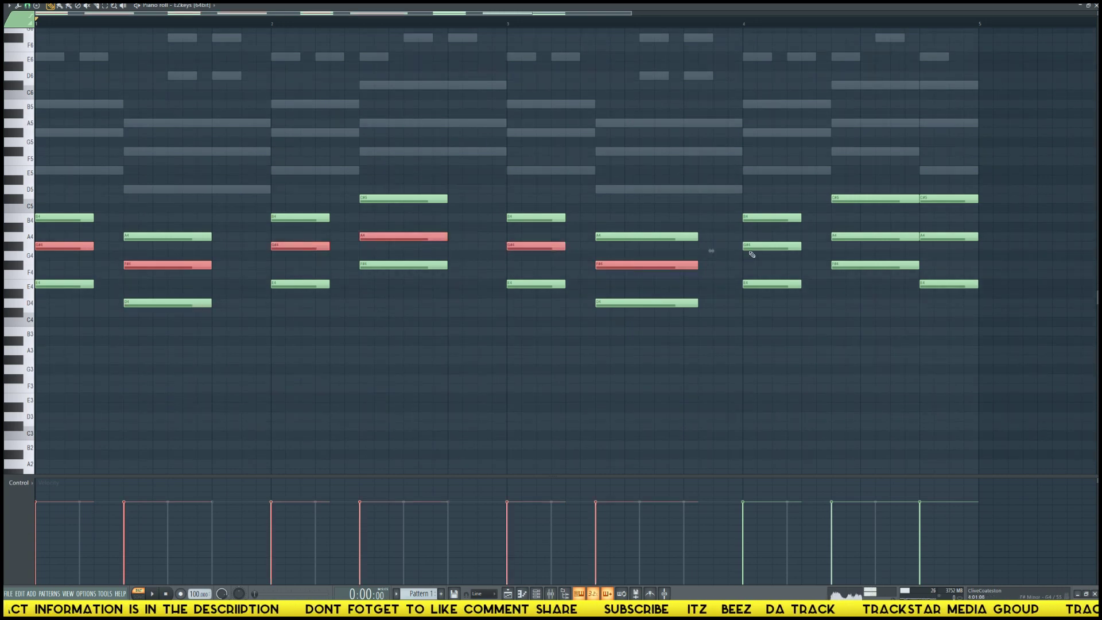
drag(922, 223, 951, 259)
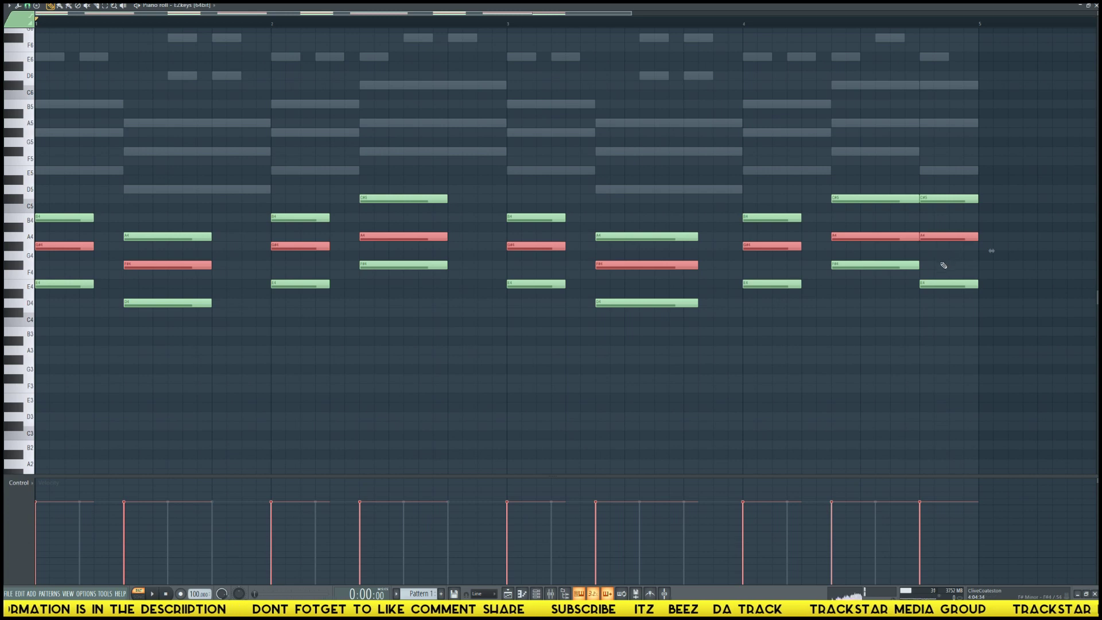
key(ctrl+Down)
key(space)
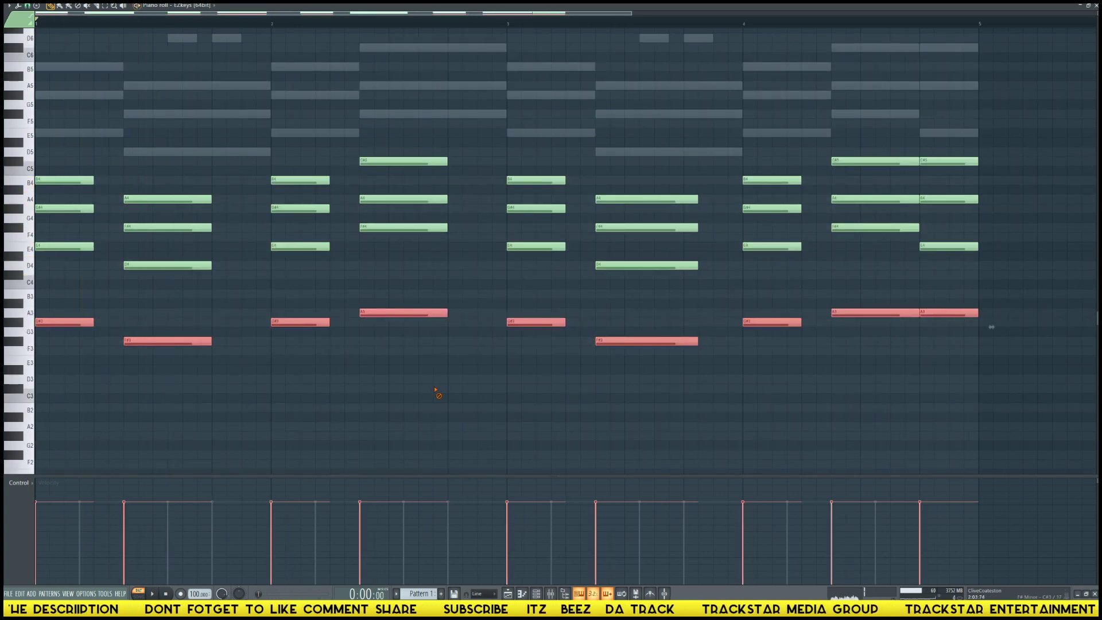
key(space)
- Lengthen all the EZkeys notes with the Articulator so each chord sustains until the next one
click(434, 387)
key(alt+l)
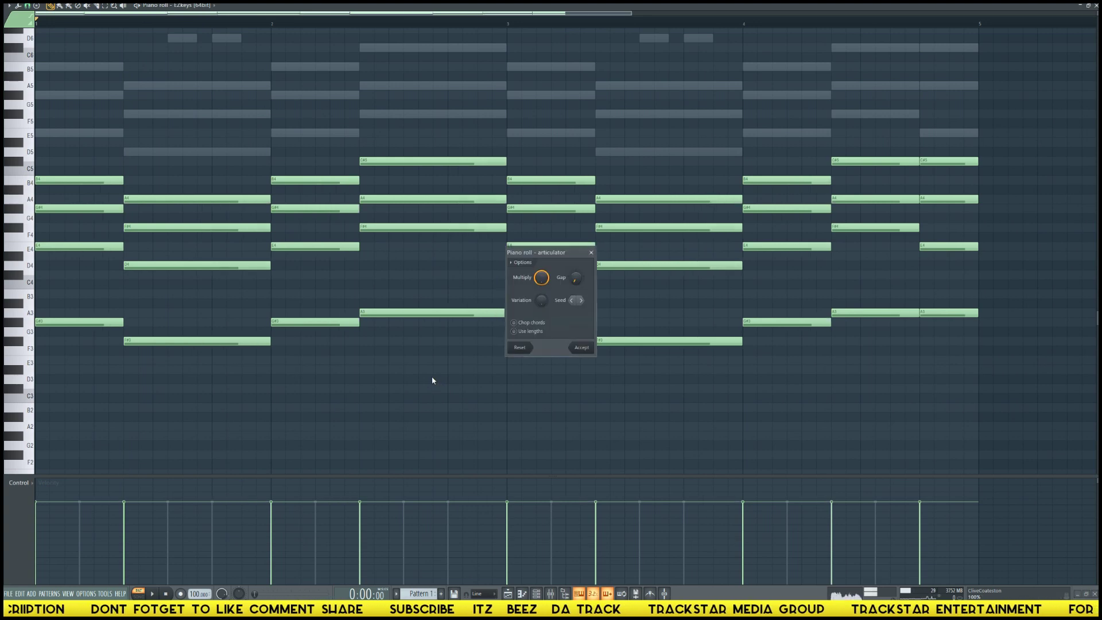
key(Return)
- Replace the EZkeys channel's instrument with Nexus, keeping its chord notes
key(F6)
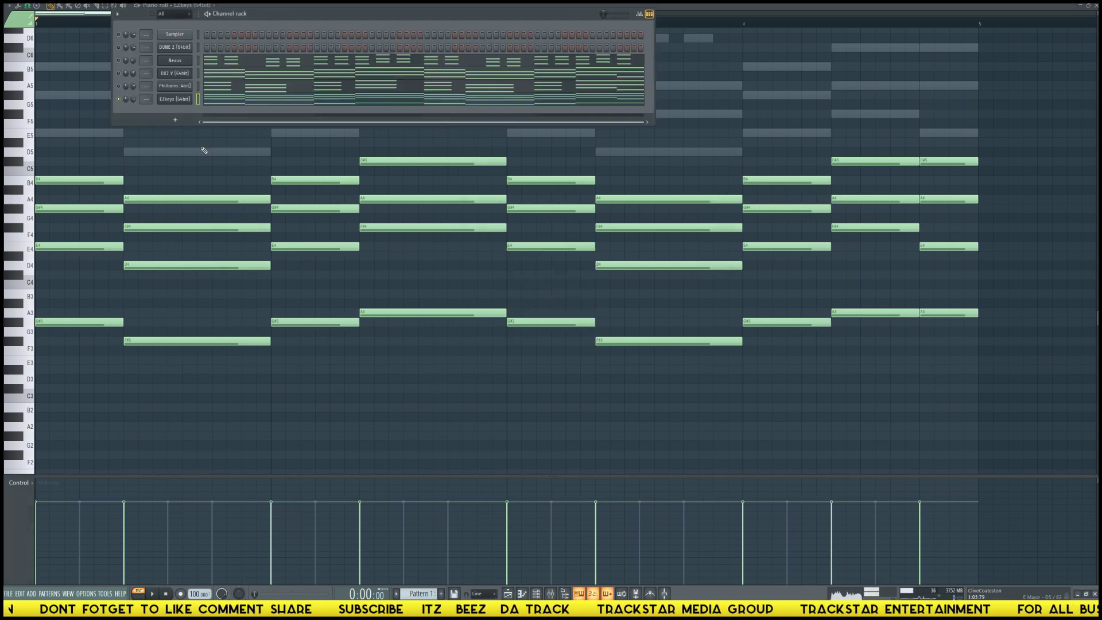
click(178, 101)
right_click(165, 104)
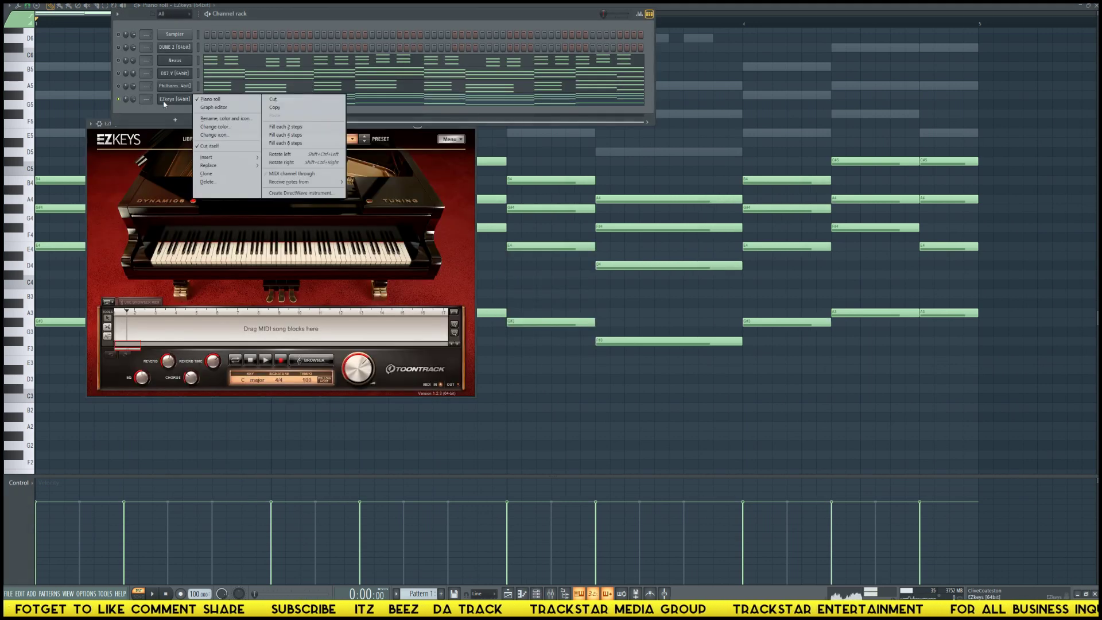
mouse_move(234, 167)
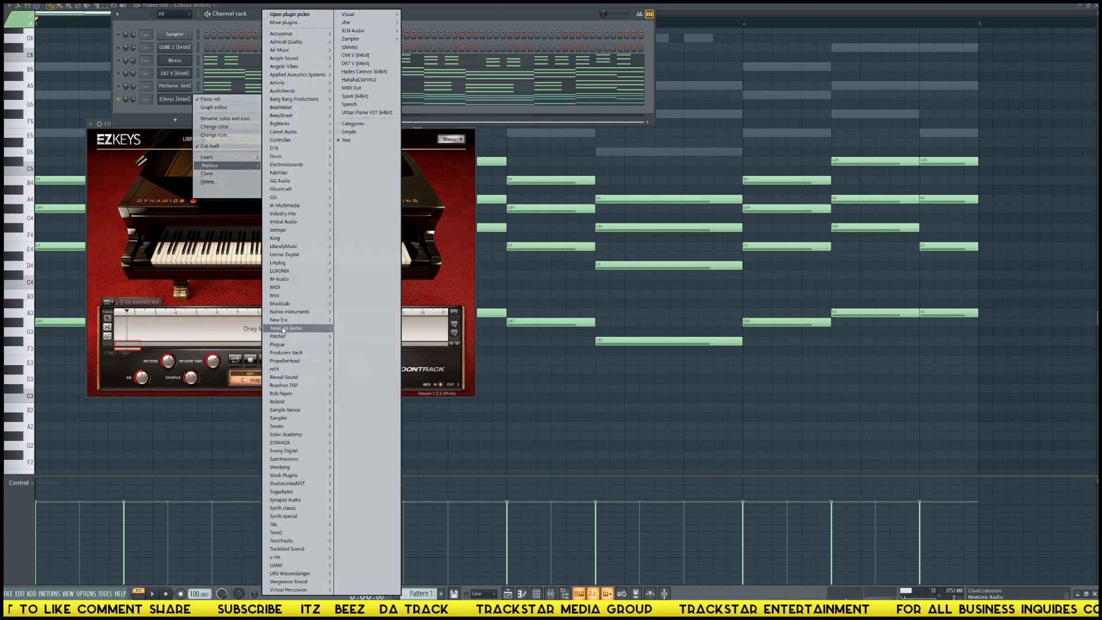
mouse_move(288, 362)
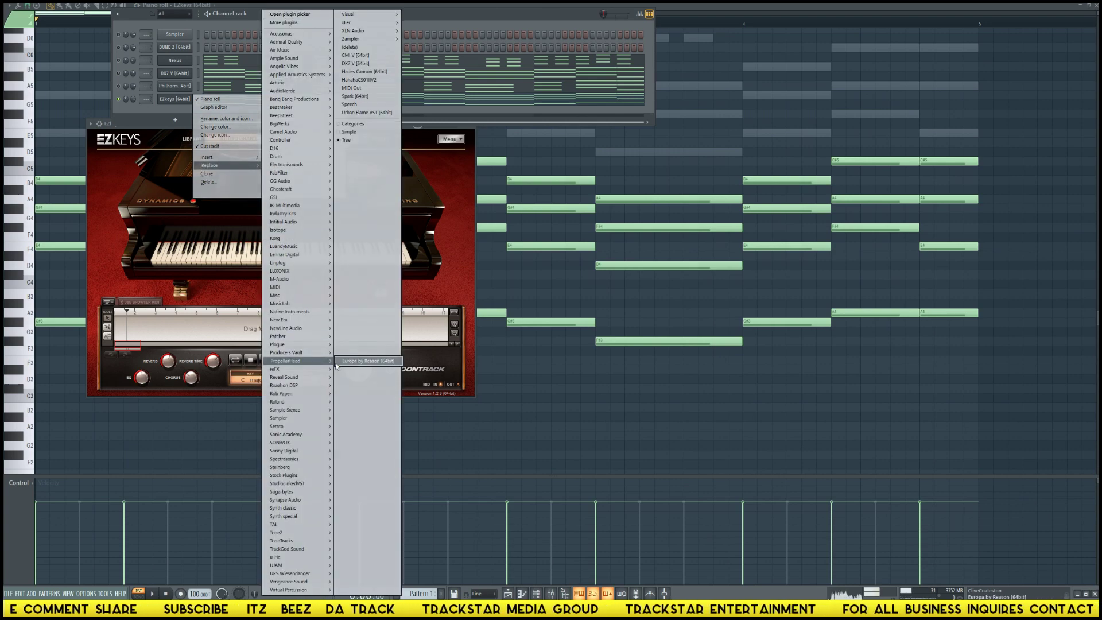
click(359, 369)
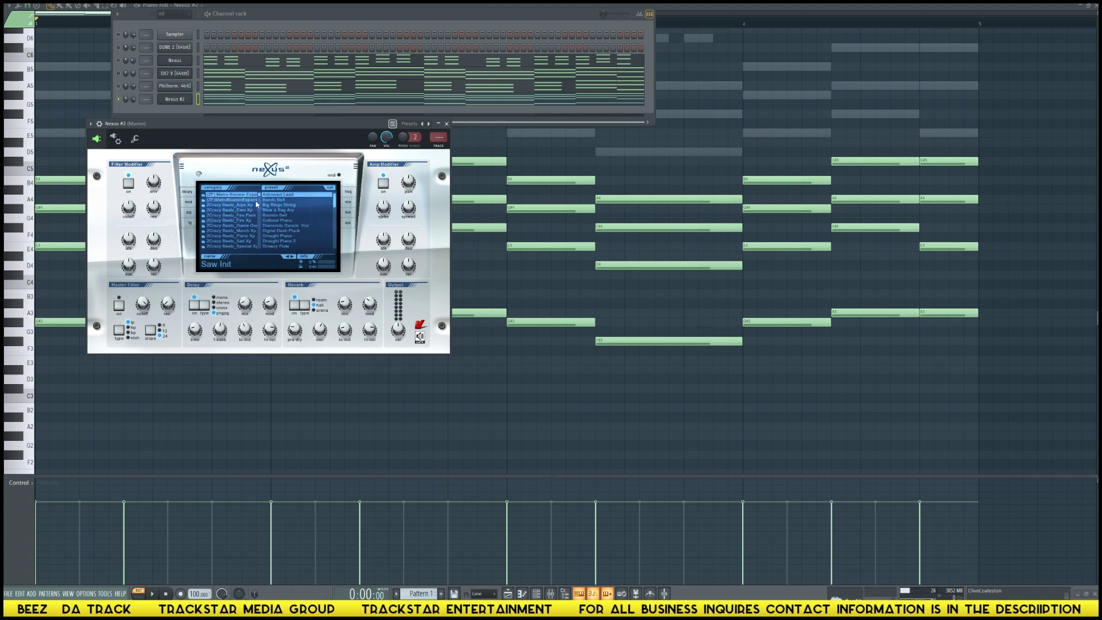
- Load the PN Nexus Grandpiano Soft preset from the Piano category in the new Nexus and play the chords
scroll(260, 201, down, 10)
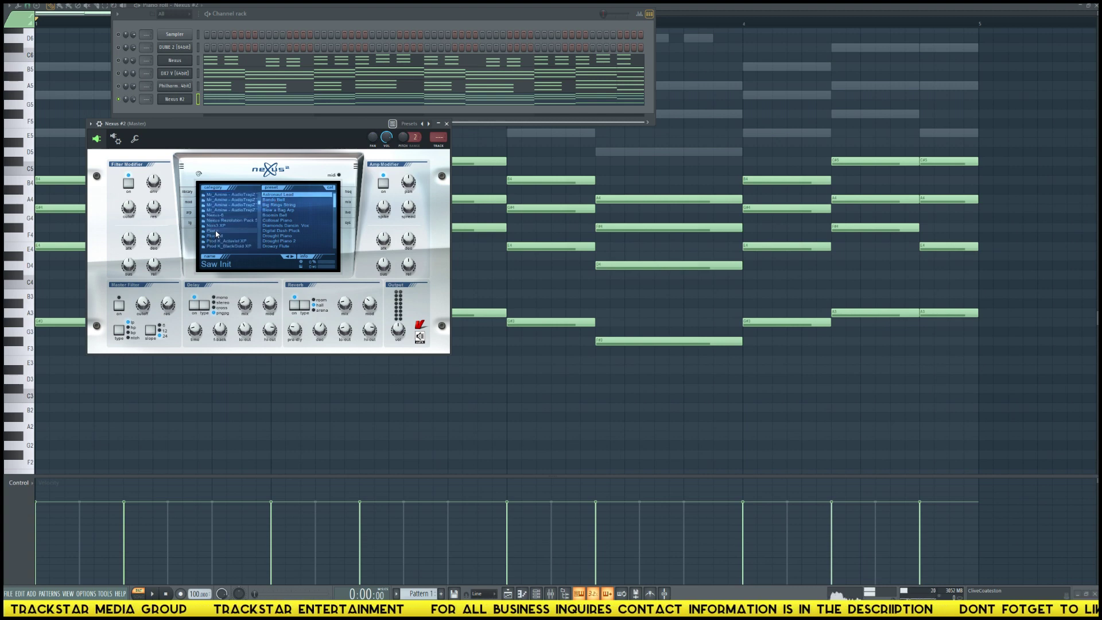
drag(333, 209, 329, 222)
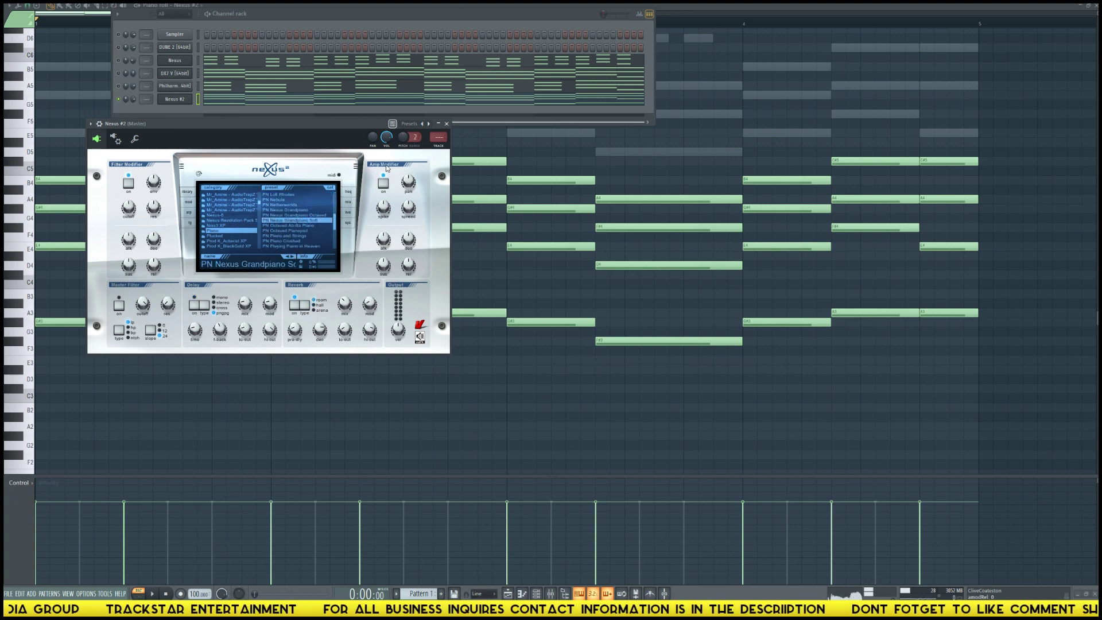
click(191, 112)
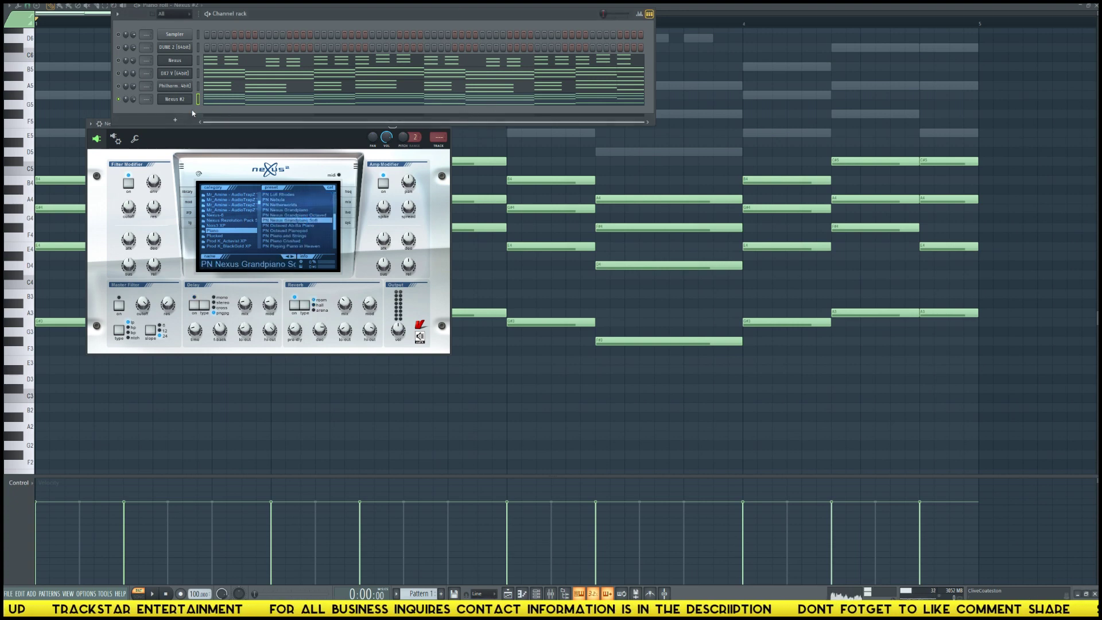
key(space)
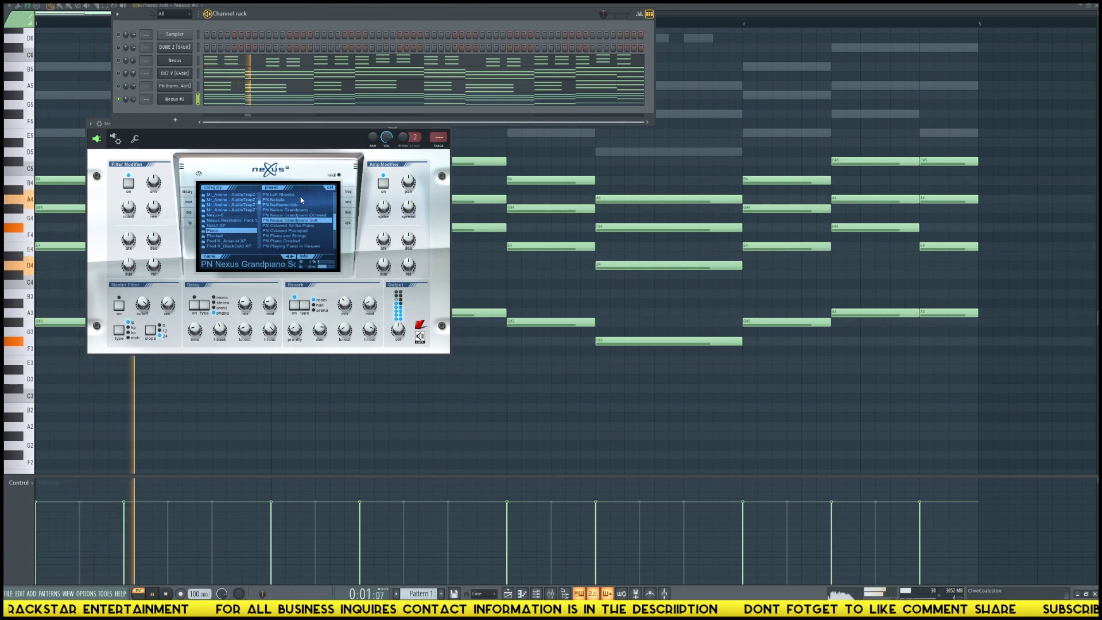
- Try the Nexus #2 notes one octave higher and listen to them
key(F12)
key(space)
key(ctrl+Up)
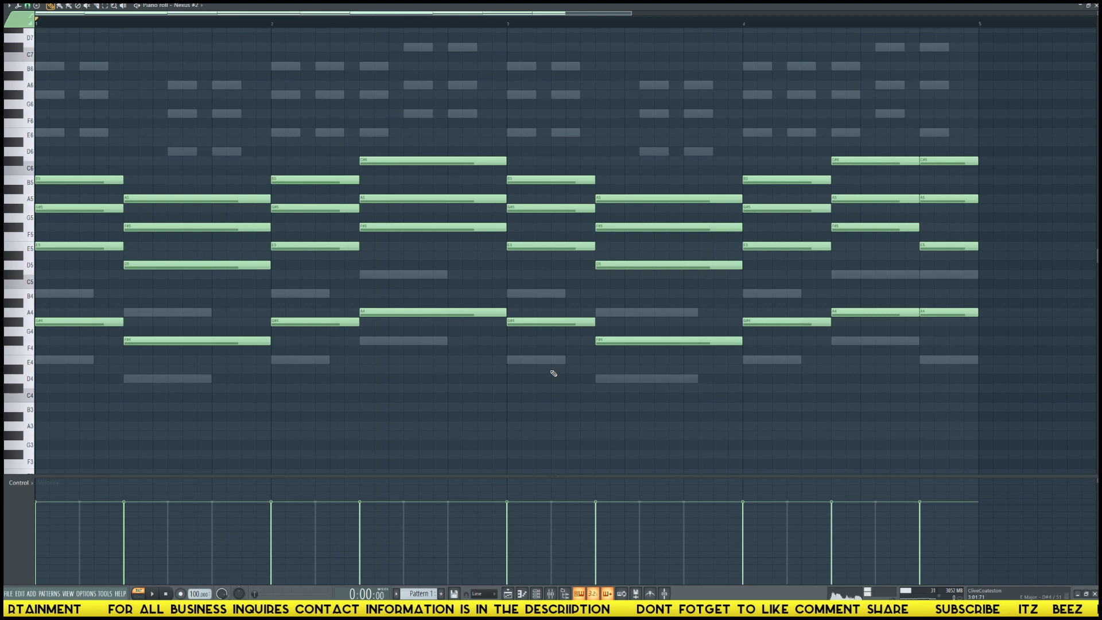
key(space)
- Audition PN Nexus Grandpiano Octaved on Nexus #2, and switch the preset to PN Nexus Grandpiano during playback
key(F6)
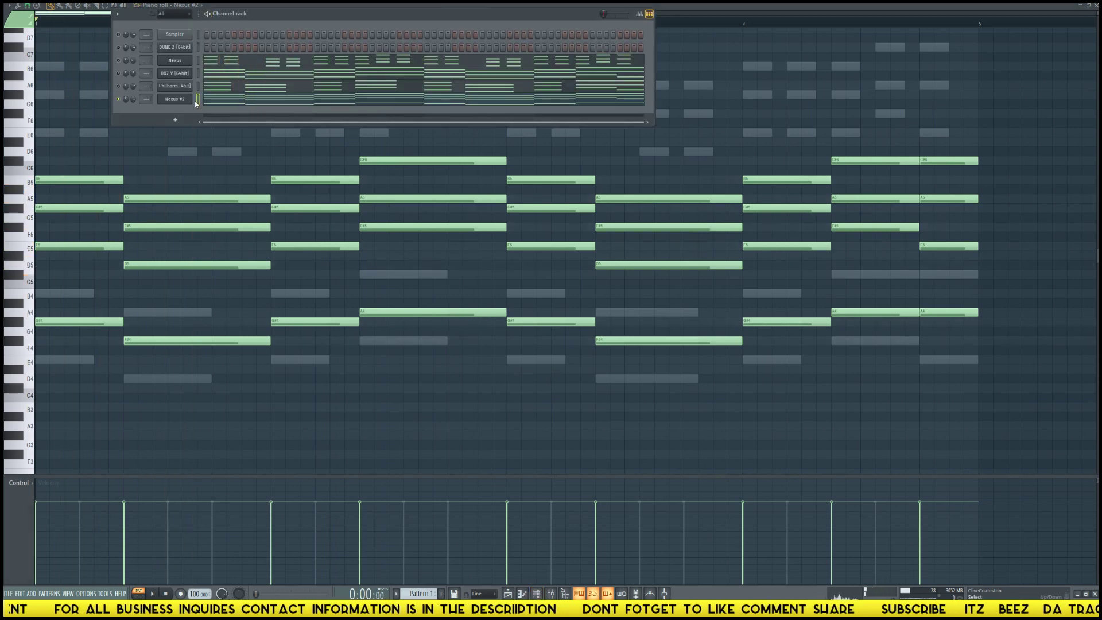
click(188, 102)
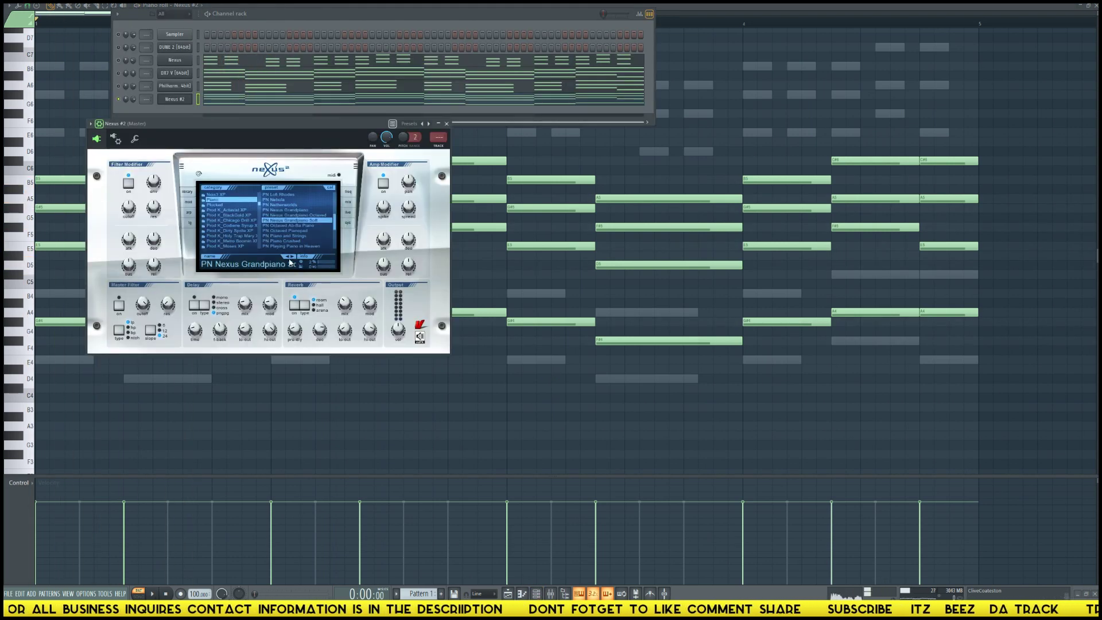
key(Up)
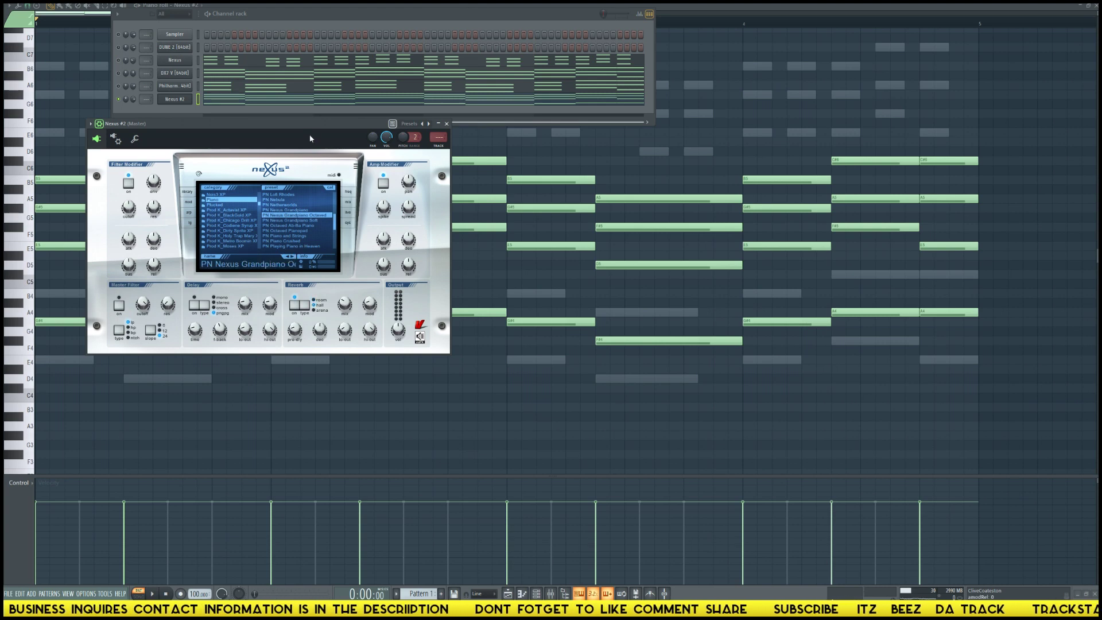
key(space)
drag(315, 129, 415, 187)
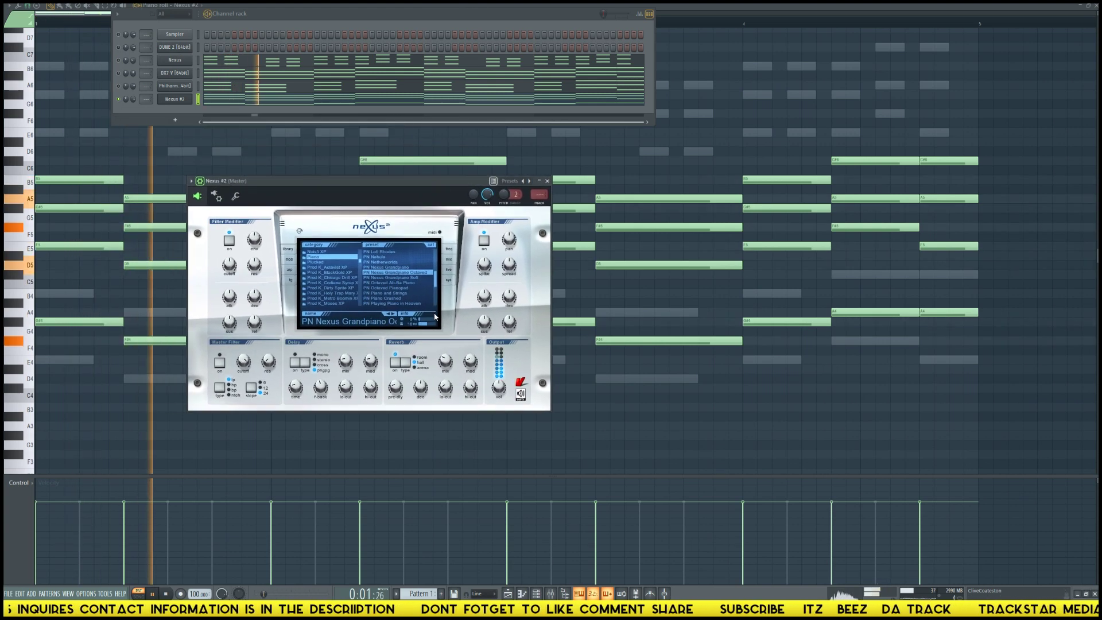
click(389, 315)
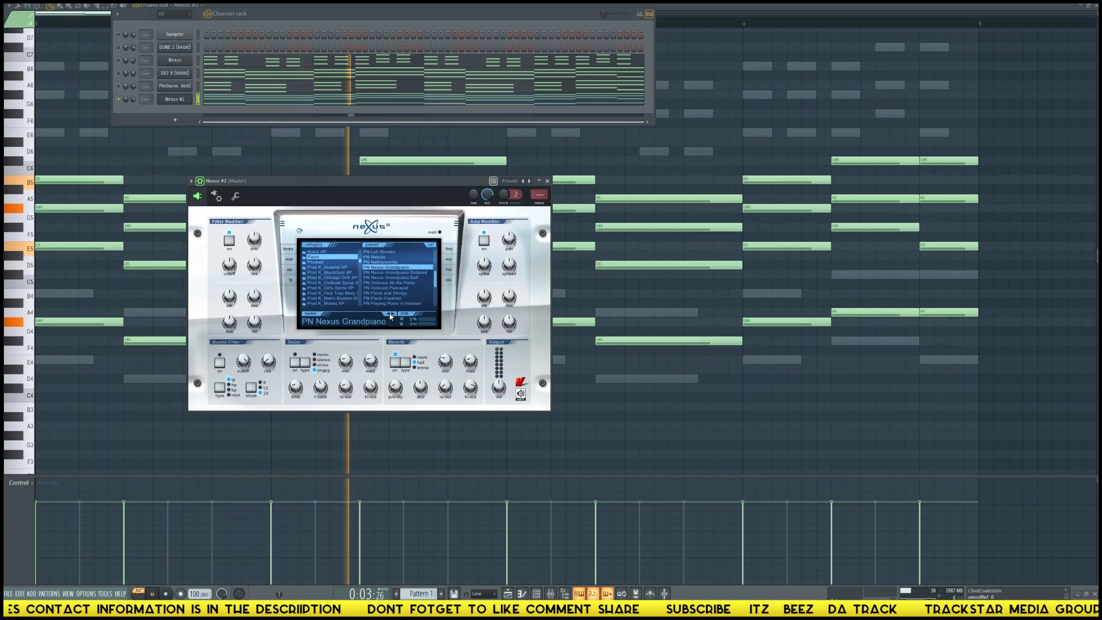
- Lower all the Nexus #2 notes one octave and delete the row of bass notes beneath the chords
click(614, 322)
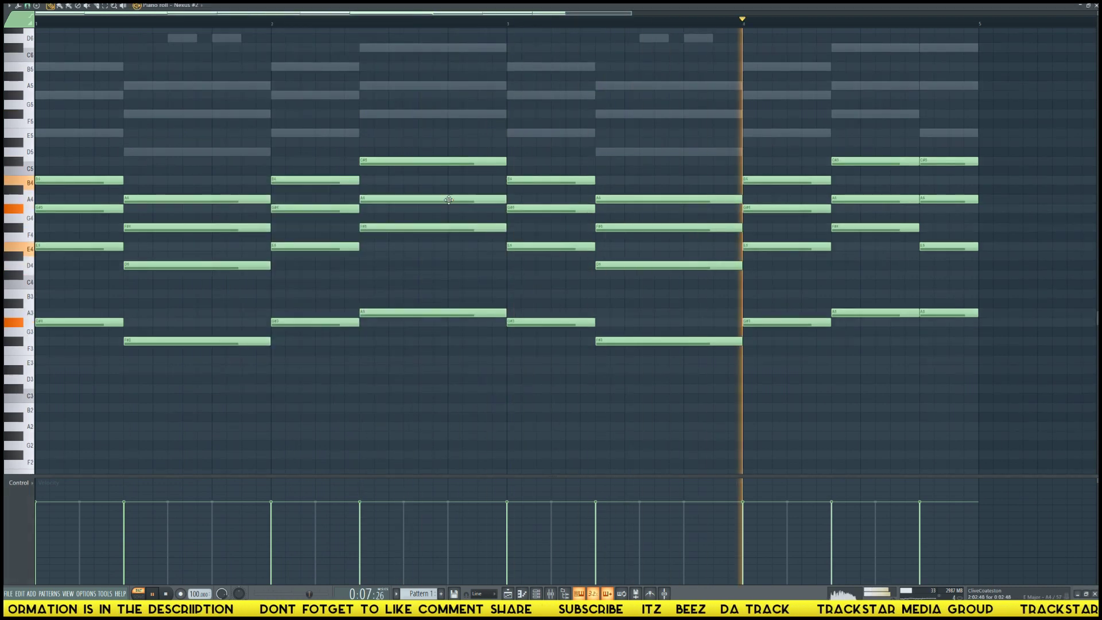
scroll(435, 23, down, 2)
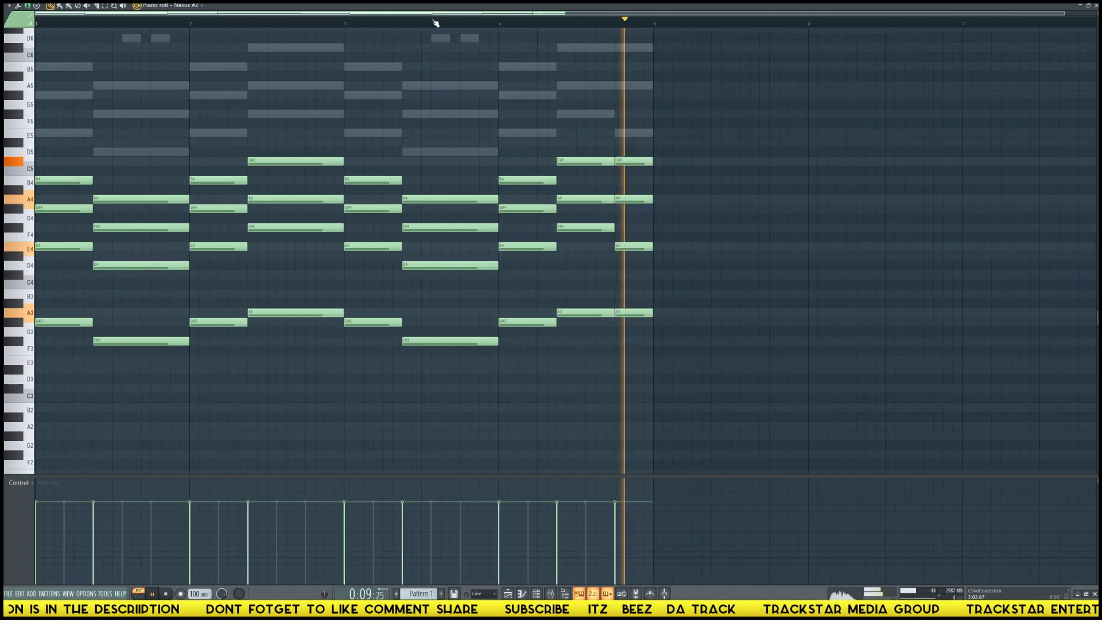
scroll(436, 23, down, 1)
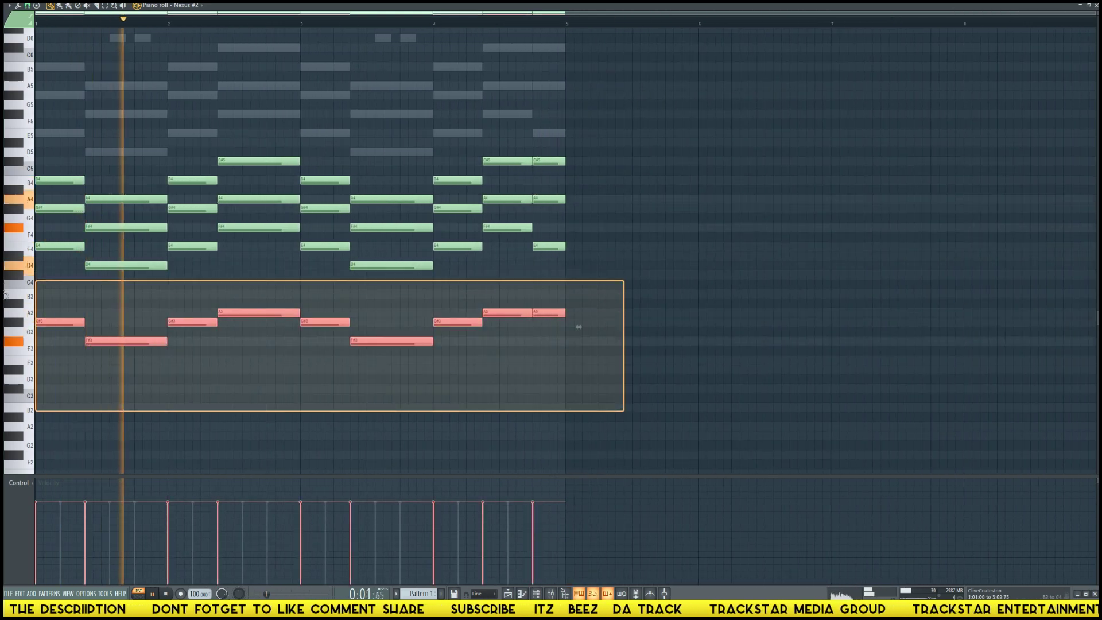
scroll(125, 299, up, 2)
key(Delete)
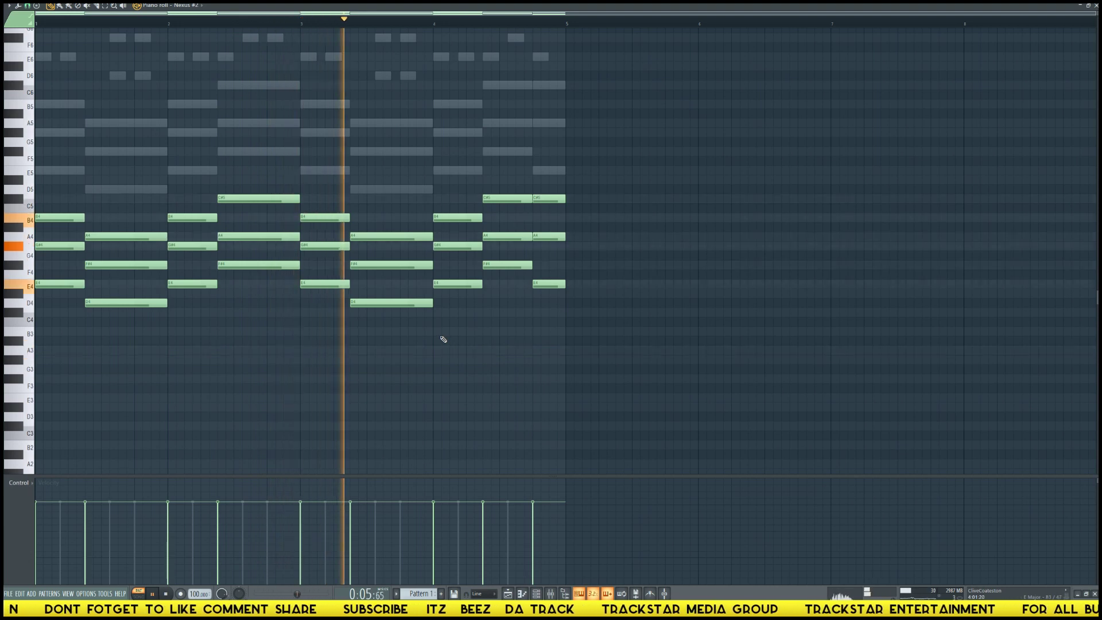
- Unsolo Nexus #2 so all channels play, and raise its chords two octaves
key(F6)
right_click(119, 99)
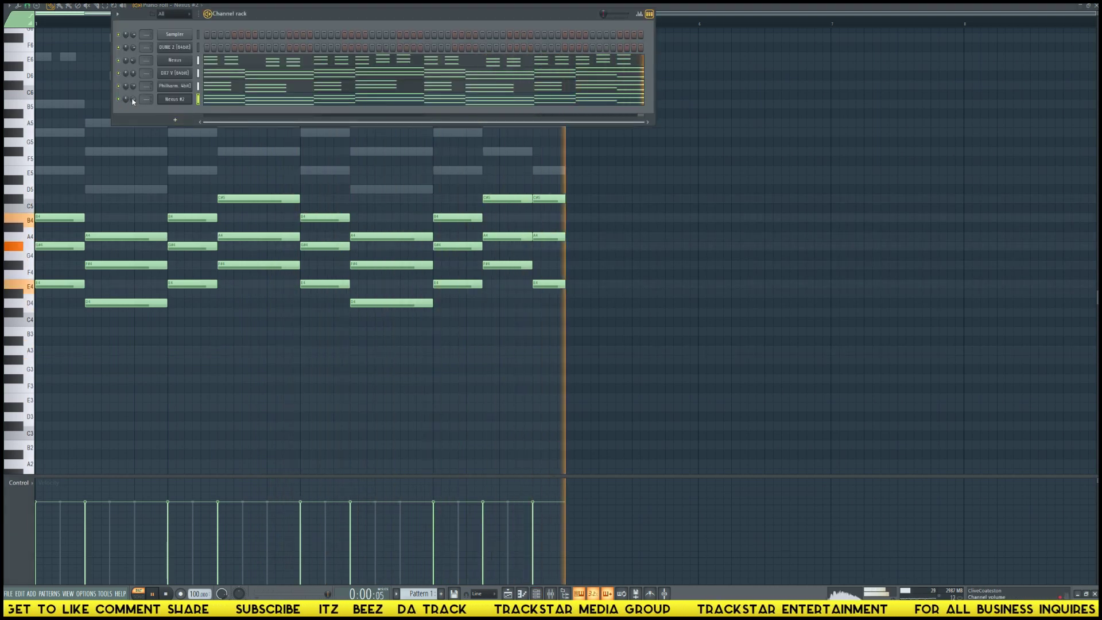
key(F6)
key(ctrl+Up)
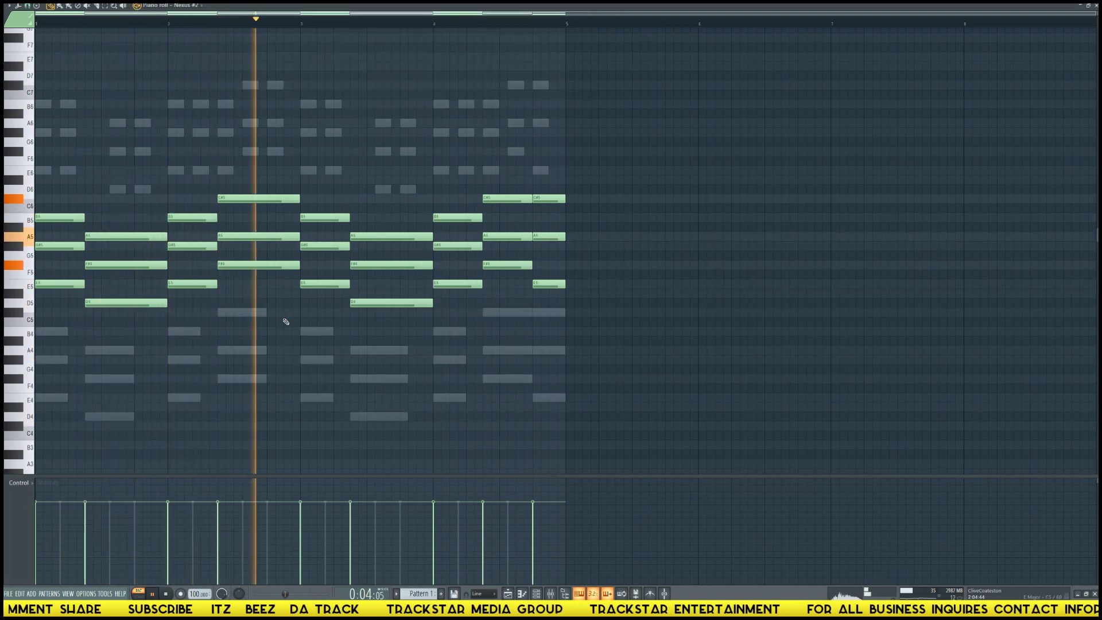
key(ctrl+Up)
- Listen to the Nexus #2 chords in the full mix, and solo the channel to hear them alone
key(F6)
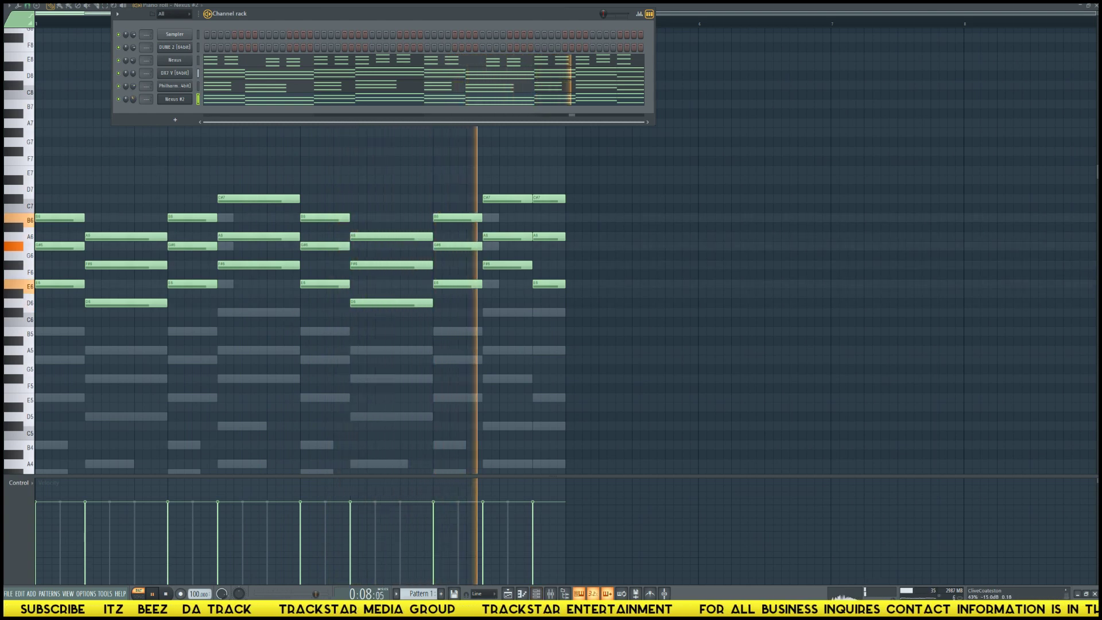
key(space)
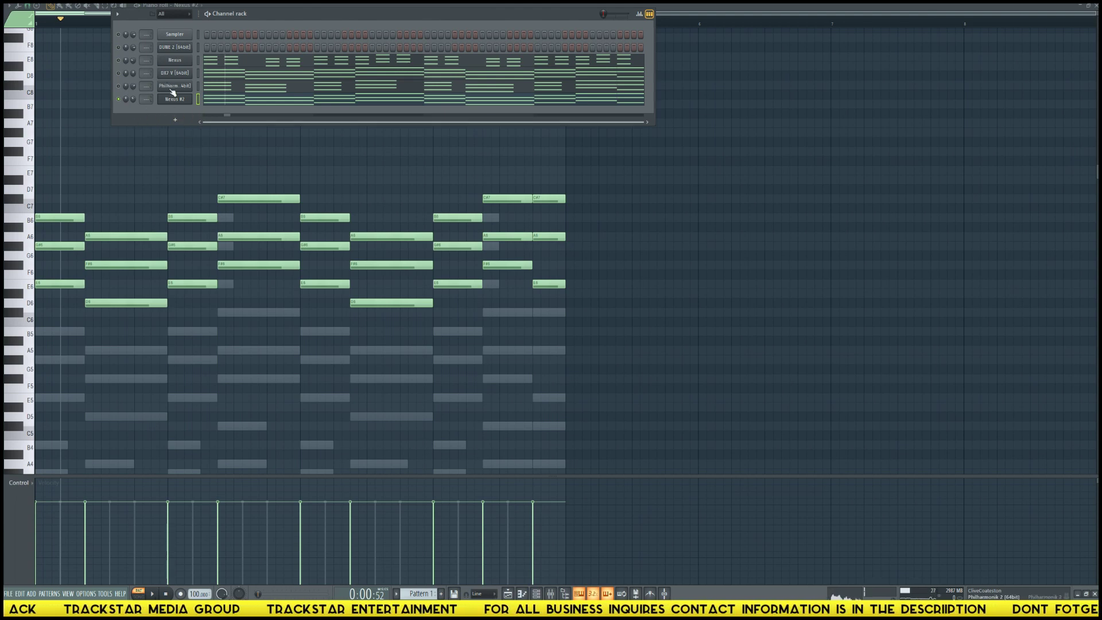
key(space)
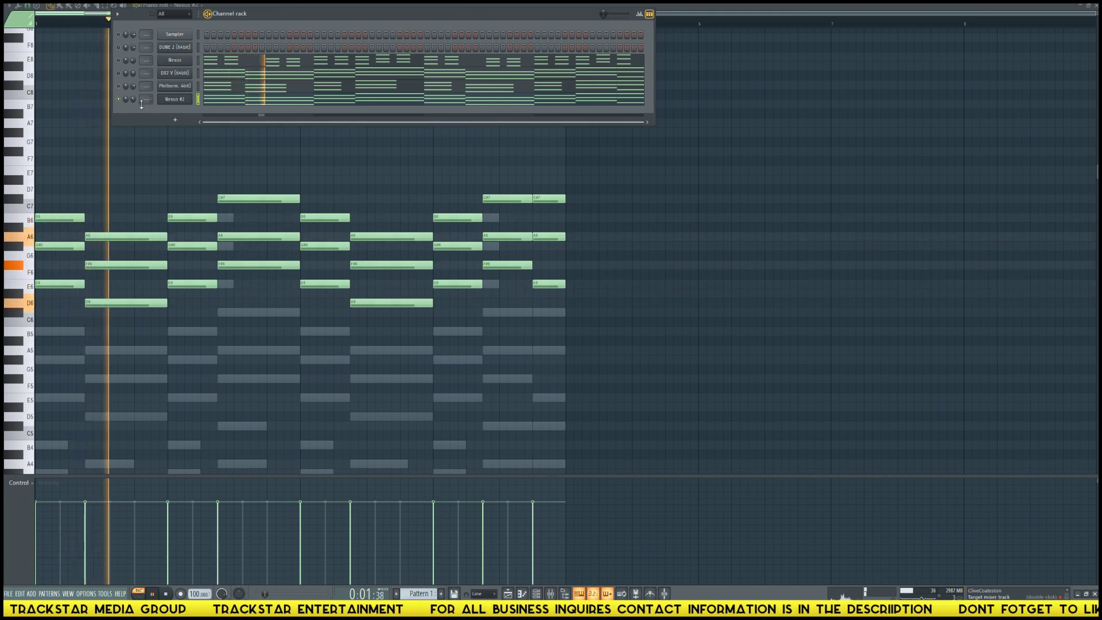
key(space)
- Insert an Xpand!2 channel above Nexus #2, and select the Nexus #2 channel
right_click(179, 101)
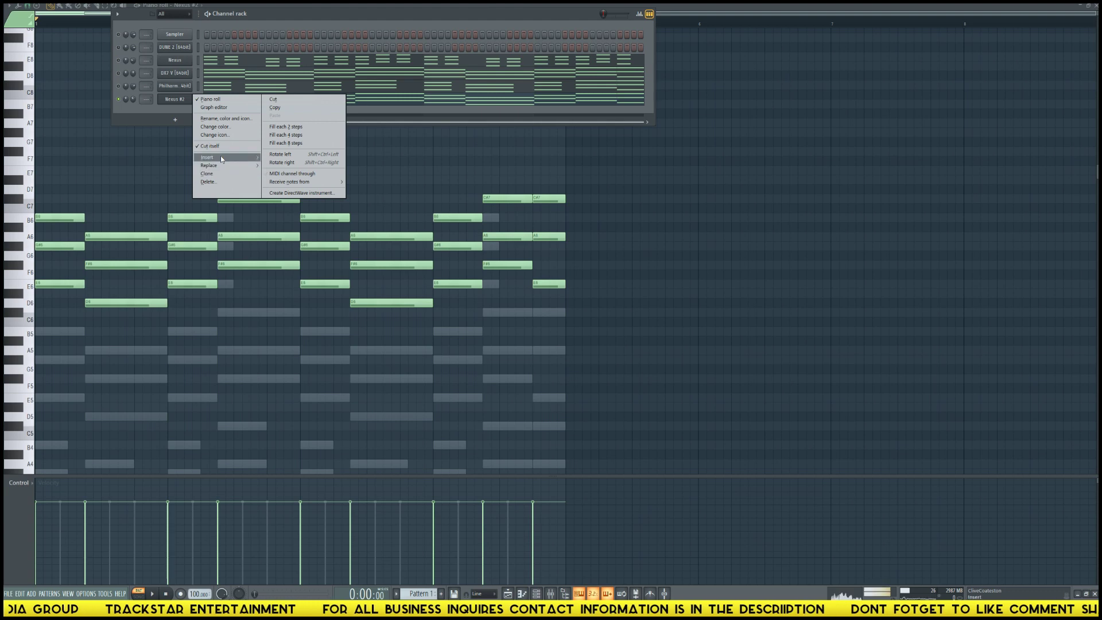
mouse_move(220, 156)
mouse_move(302, 158)
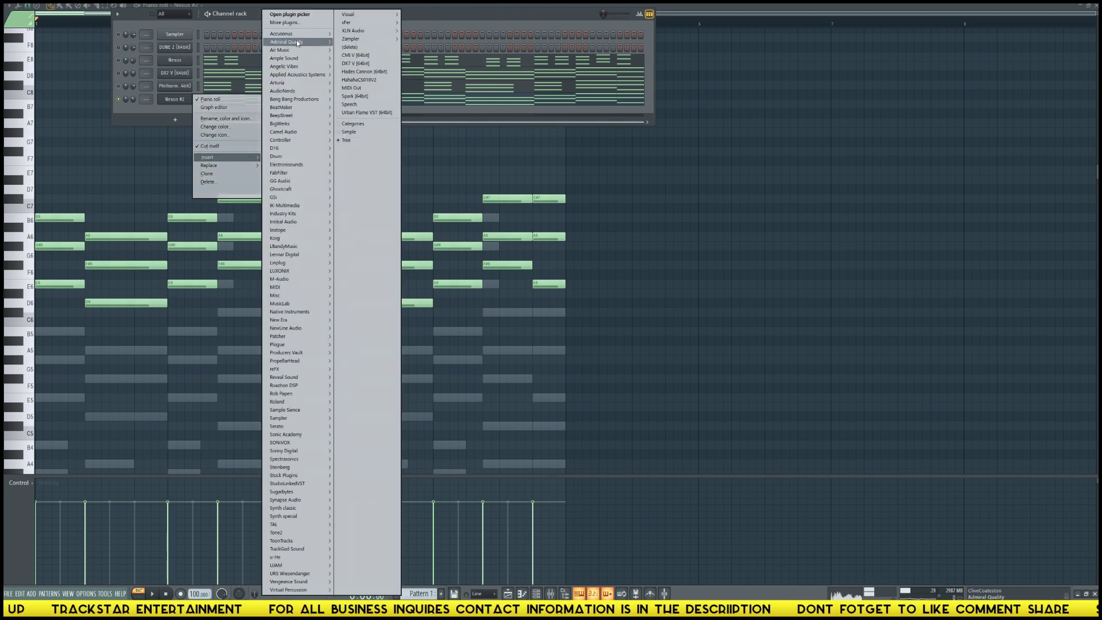
mouse_move(316, 50)
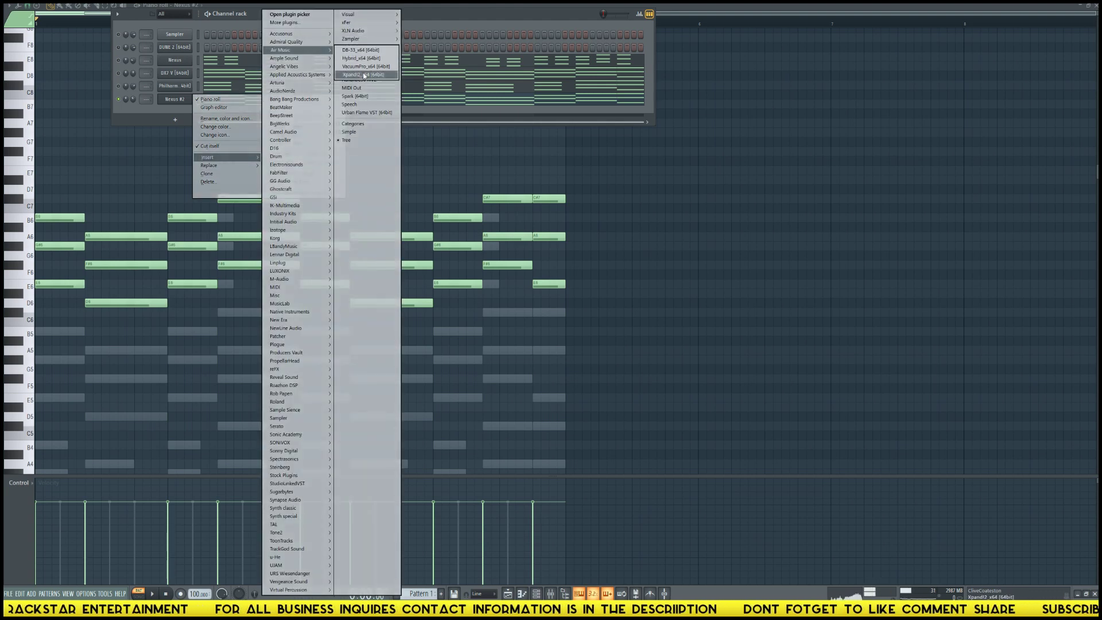
click(364, 76)
click(198, 113)
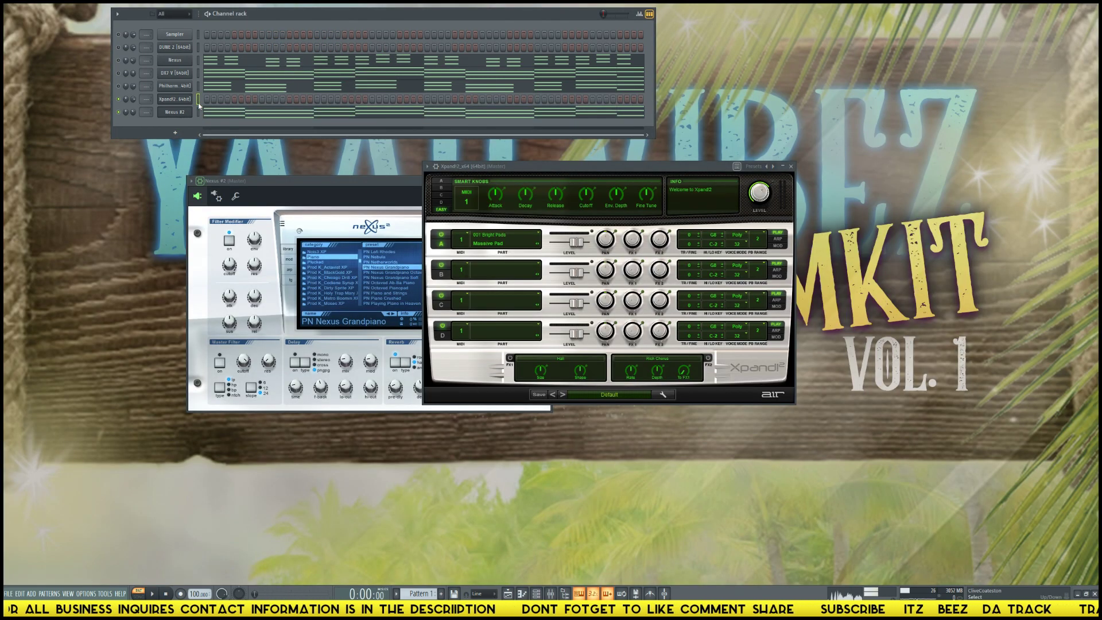
- Copy the Nexus #2 chords into the Xpand!2 channel, check them in the piano roll, and bring up the Xpand!2 plugin
click(181, 104)
click(181, 103)
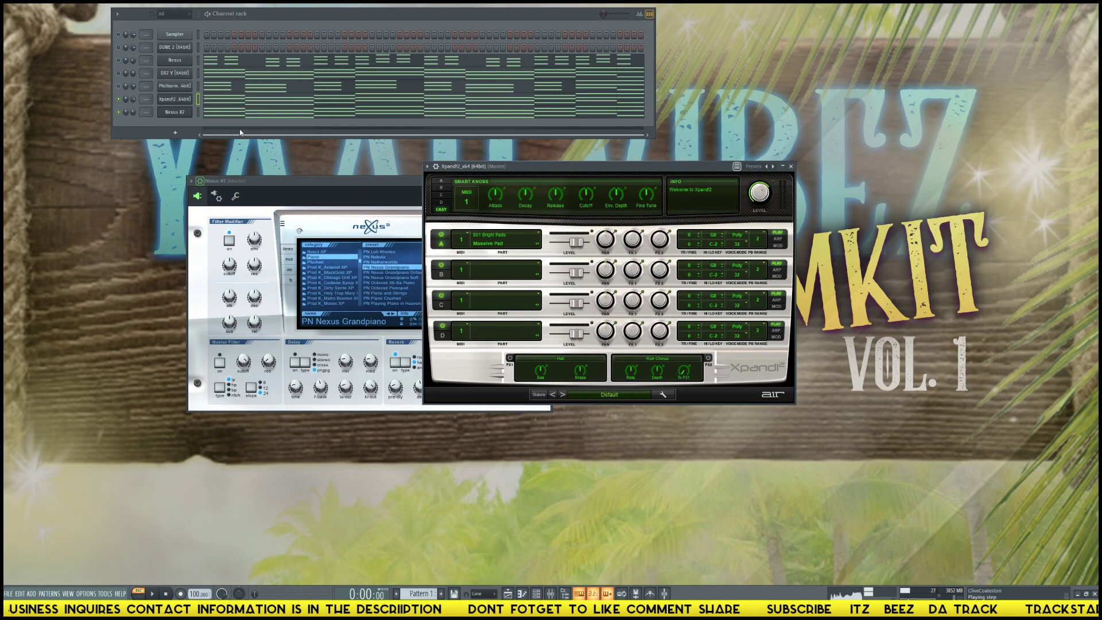
click(209, 101)
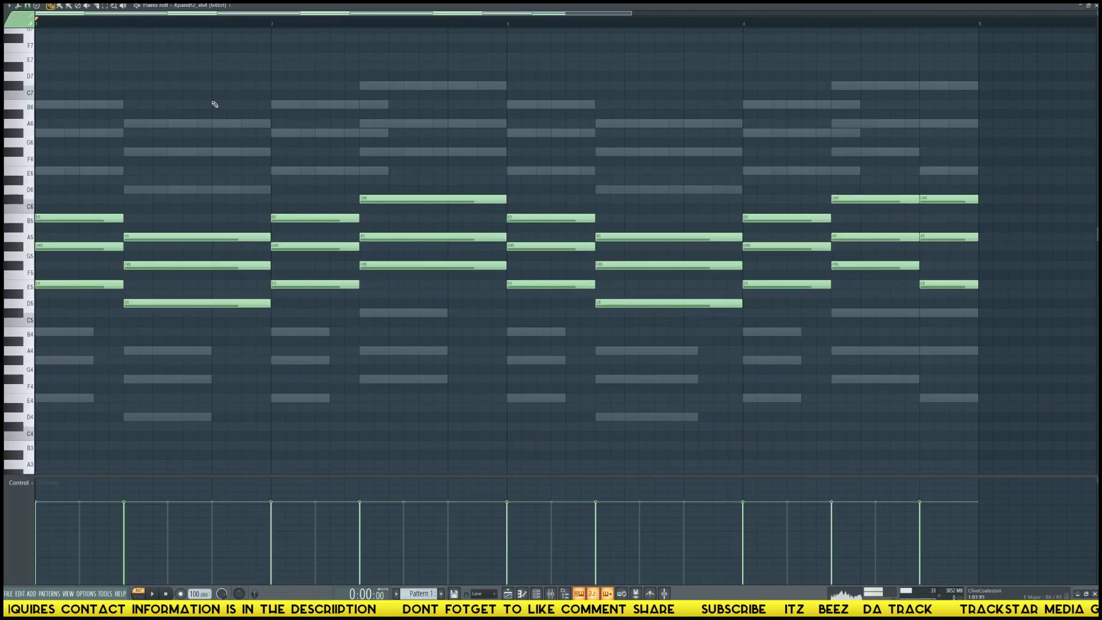
click(180, 101)
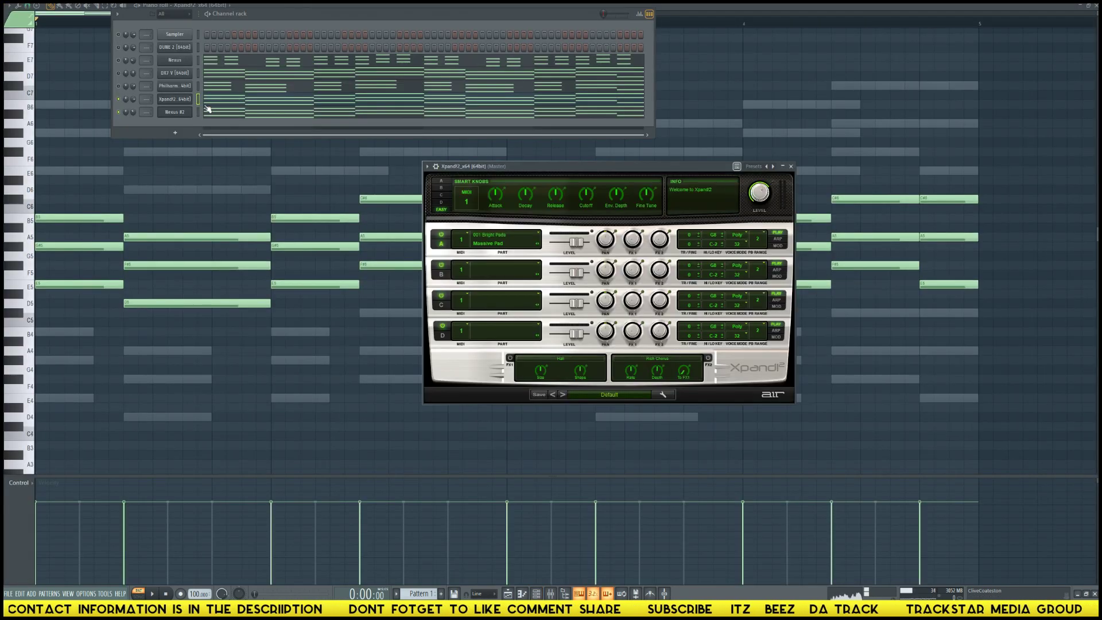
- Load the +01 Celeste Hard preset from the Percussive category in Xpand!2
click(498, 244)
click(585, 404)
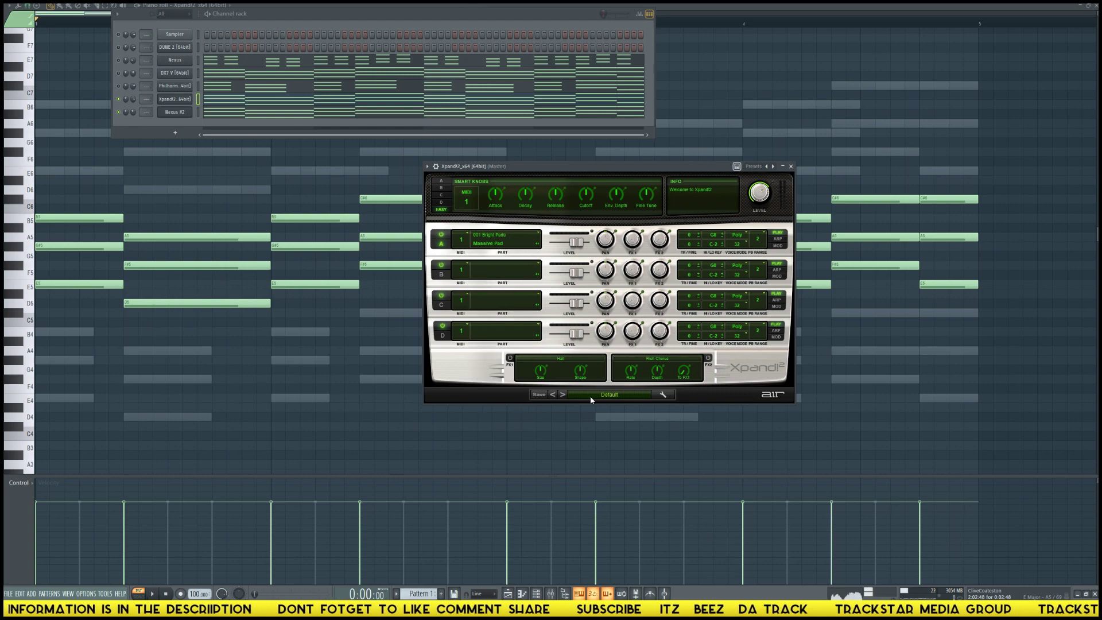
click(590, 395)
mouse_move(597, 451)
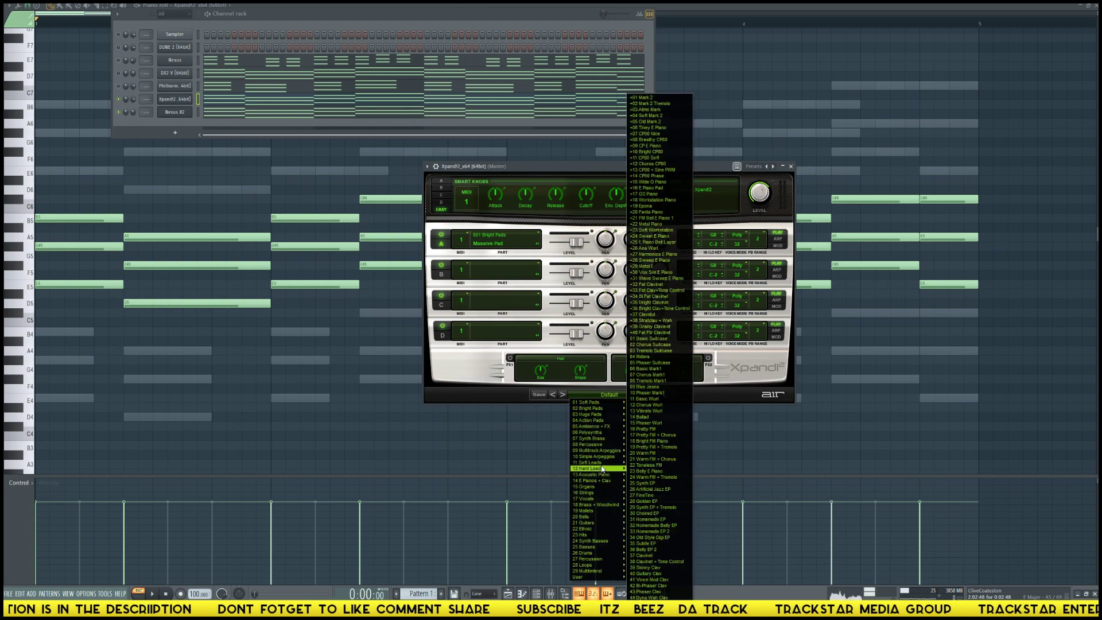
click(650, 56)
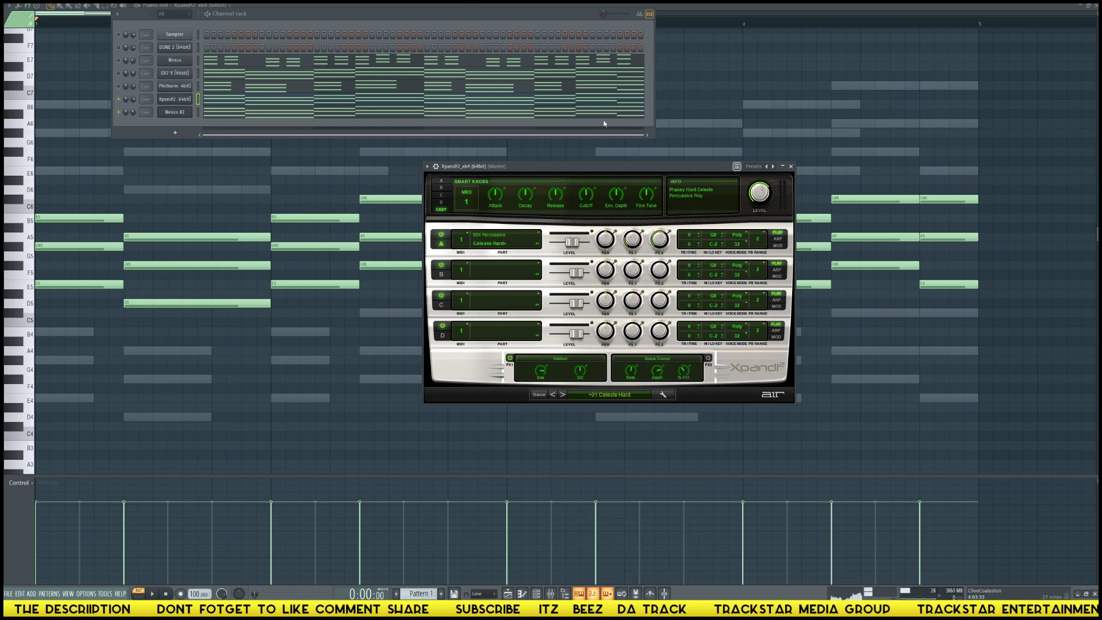
- Load the +01 Airy Arp preset from the multitrack arpeggios in Xpand!2, and switch off its loop part B during playback
click(597, 395)
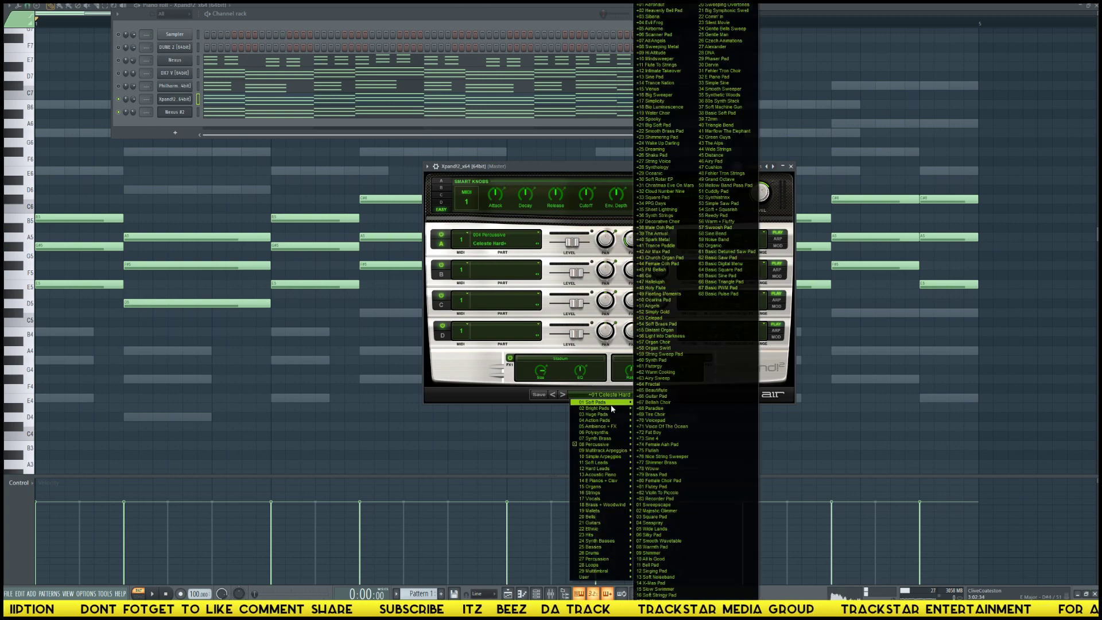
mouse_move(596, 451)
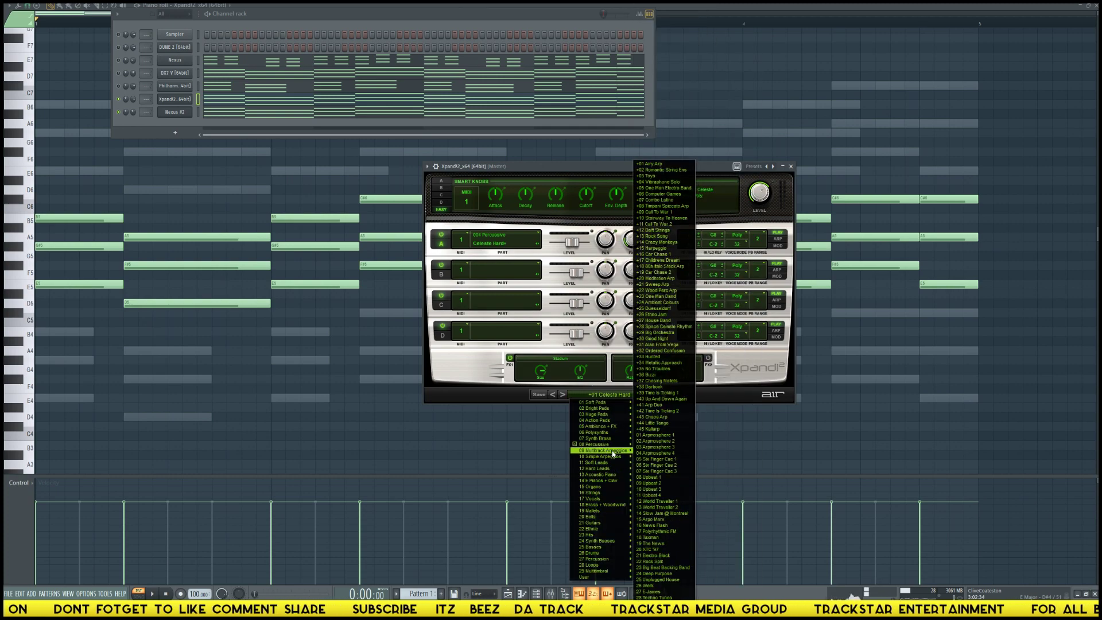
click(651, 163)
drag(651, 166, 667, 114)
key(space)
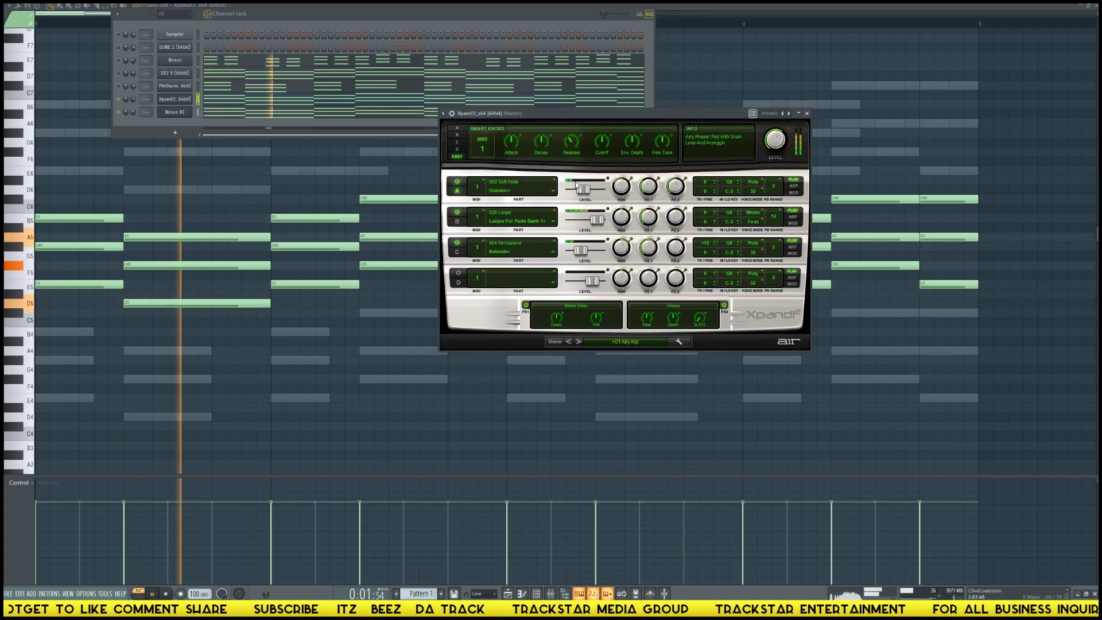
click(458, 213)
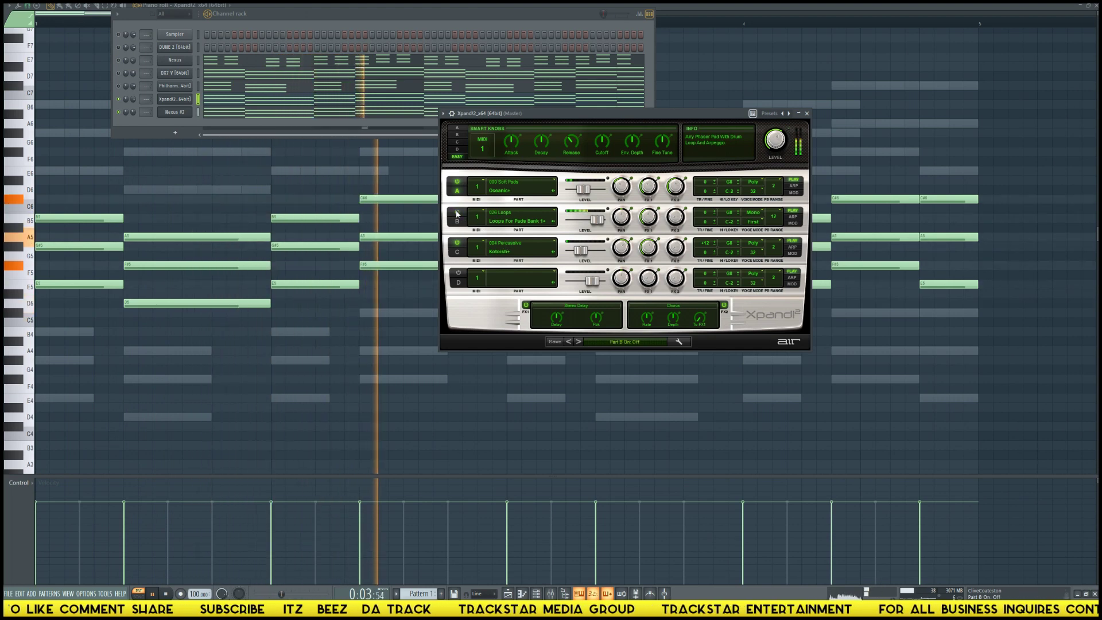
key(space)
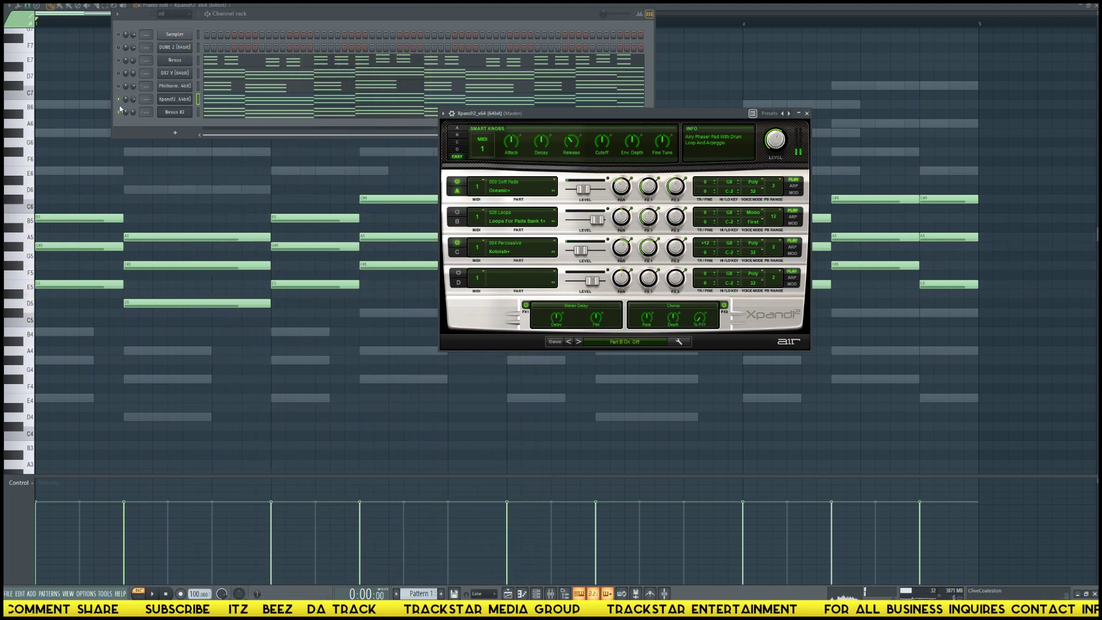
- Mute Nexus #2 and audition the following Xpand!2 presets during playback, settling on +05 One Man Electro Band
click(123, 113)
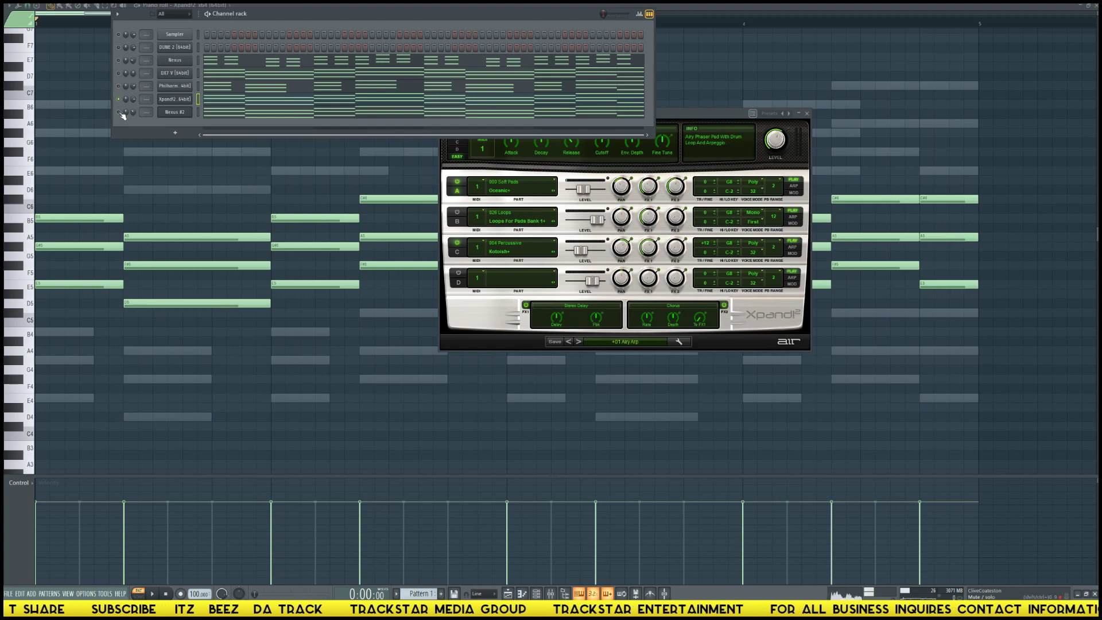
click(578, 341)
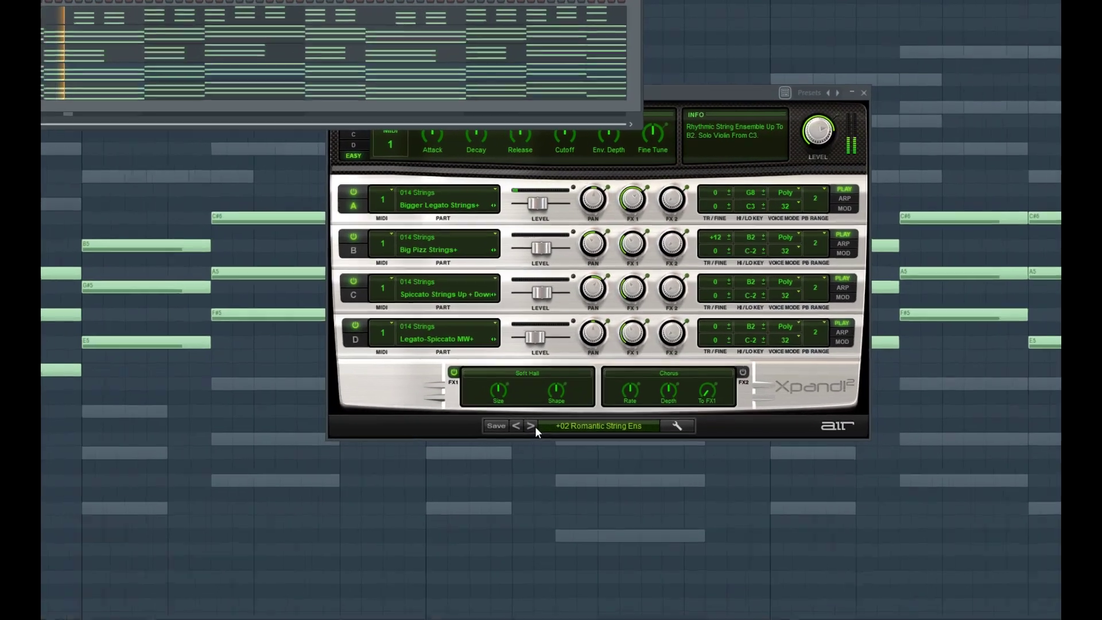
click(533, 426)
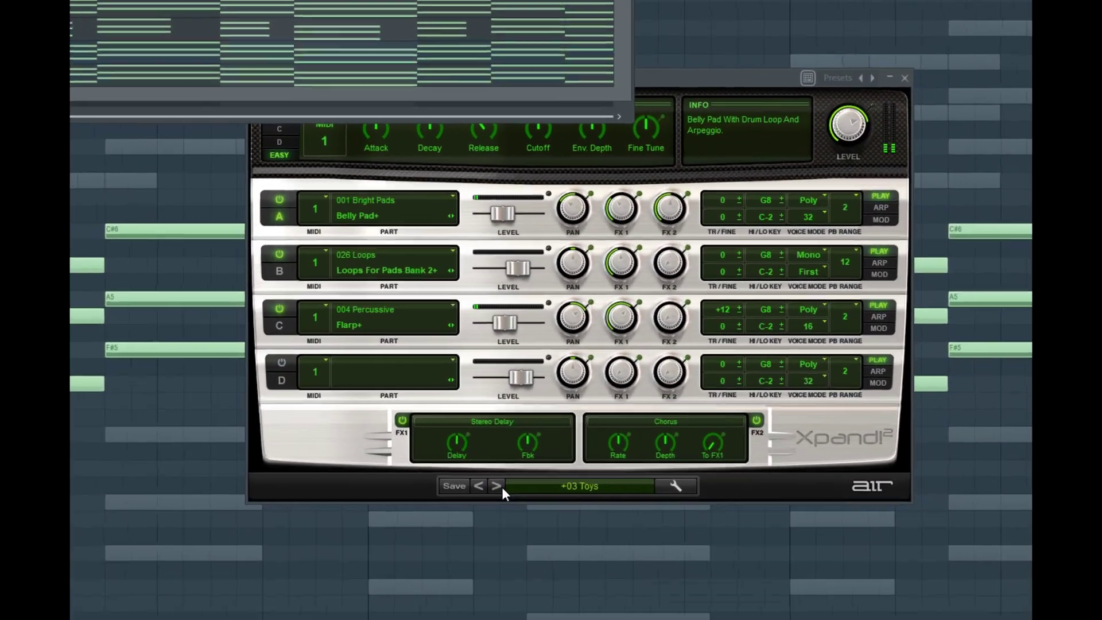
click(455, 569)
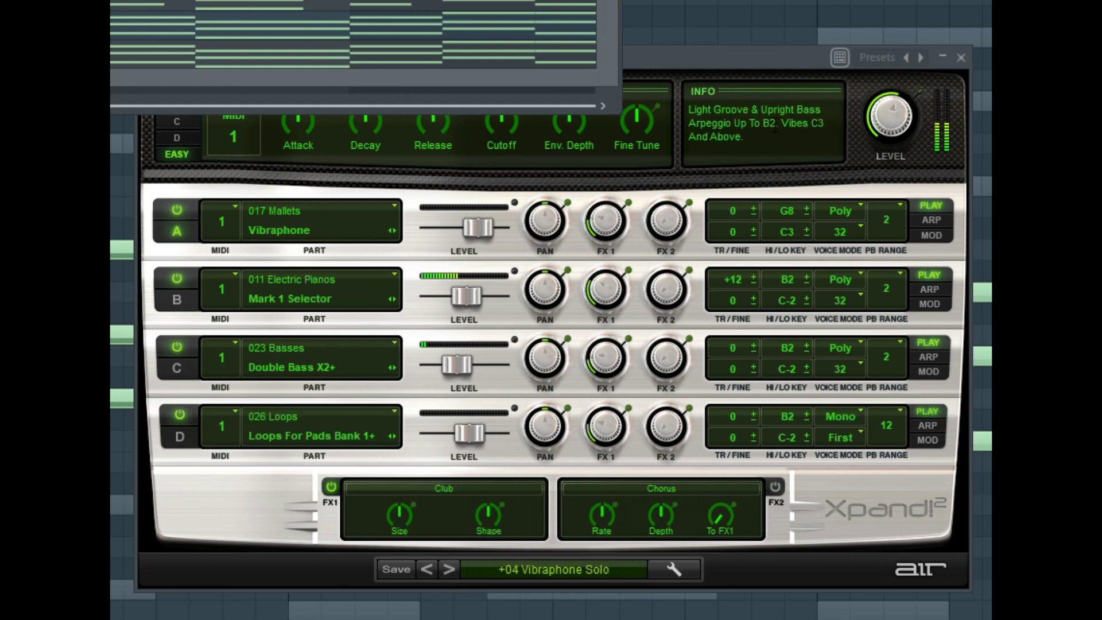
click(748, 66)
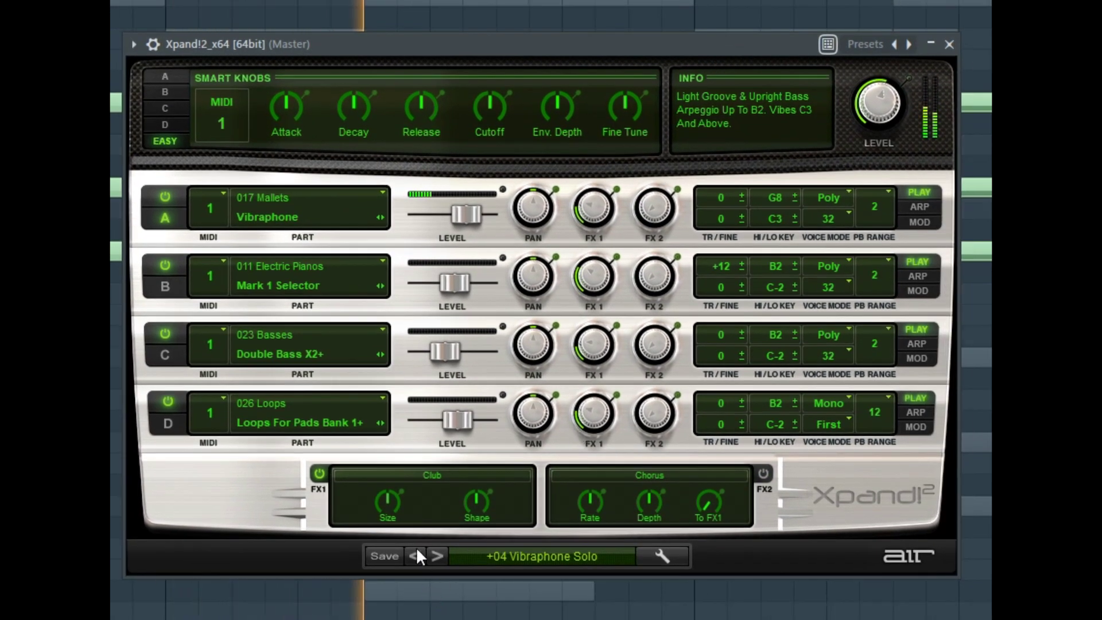
click(437, 556)
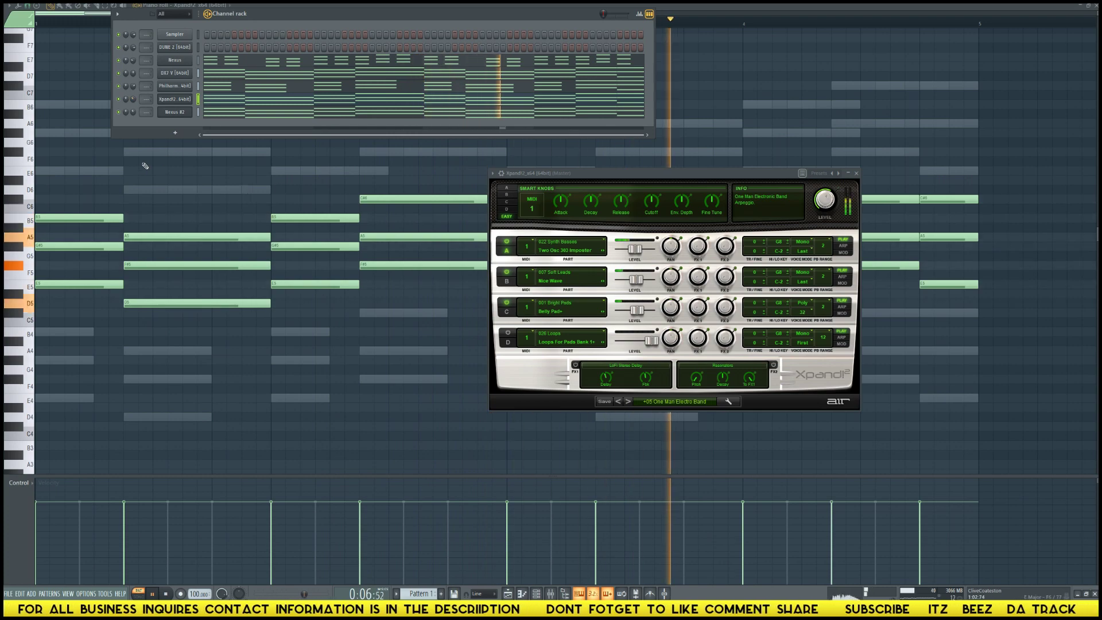
key(space)
- Add Kick (7) from the Kicks folder of Dancehall Don Dadda Drumkit Vol. 2 as a new channel
key(alt+F8)
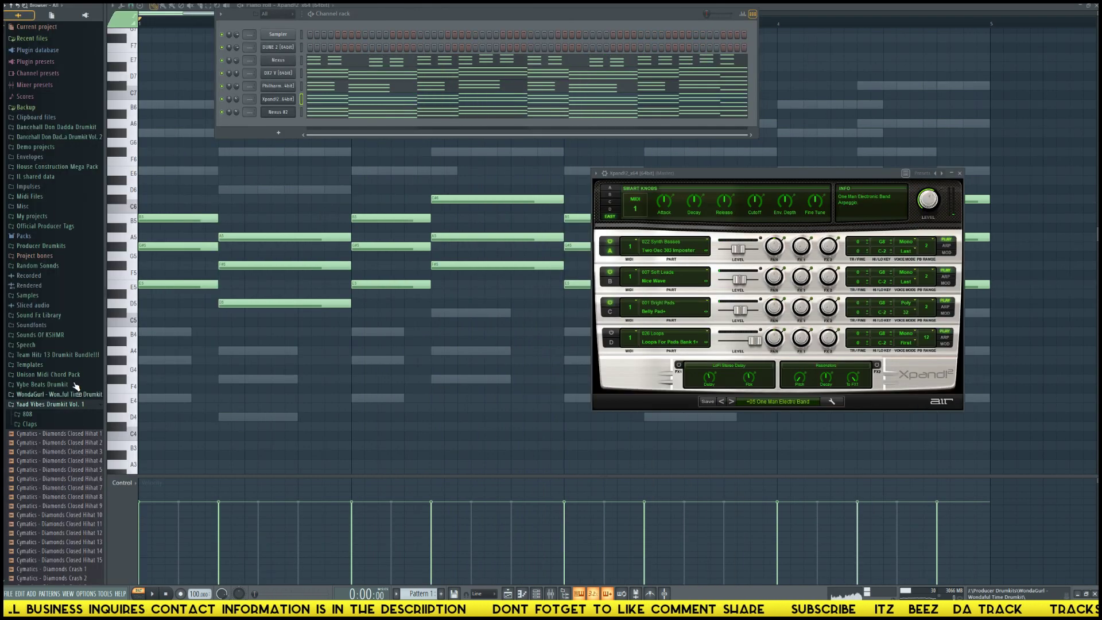
click(58, 138)
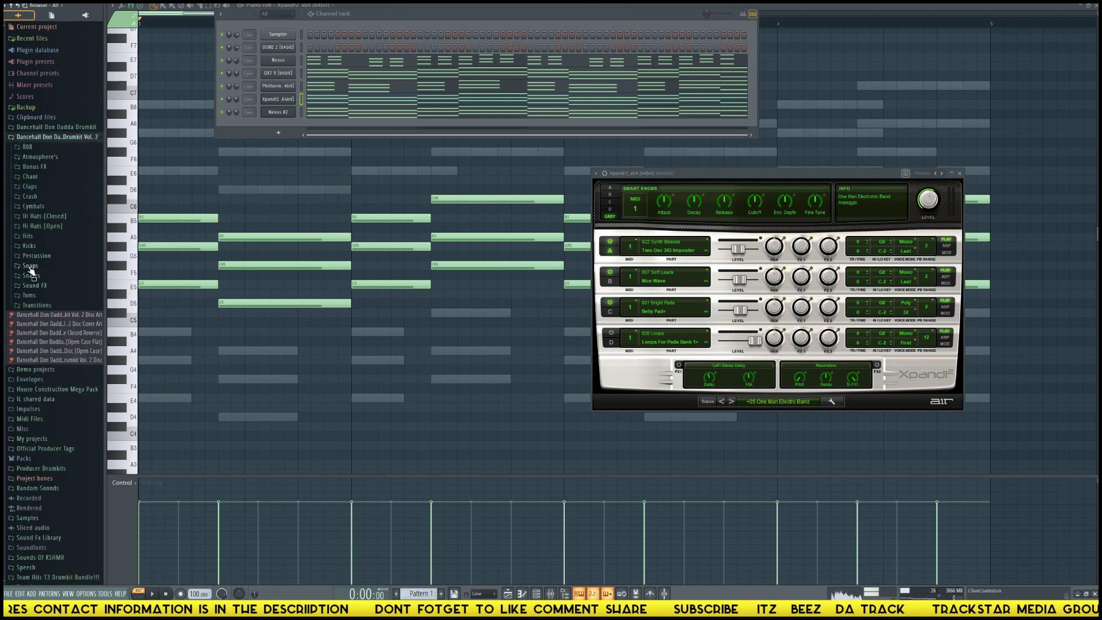
click(29, 246)
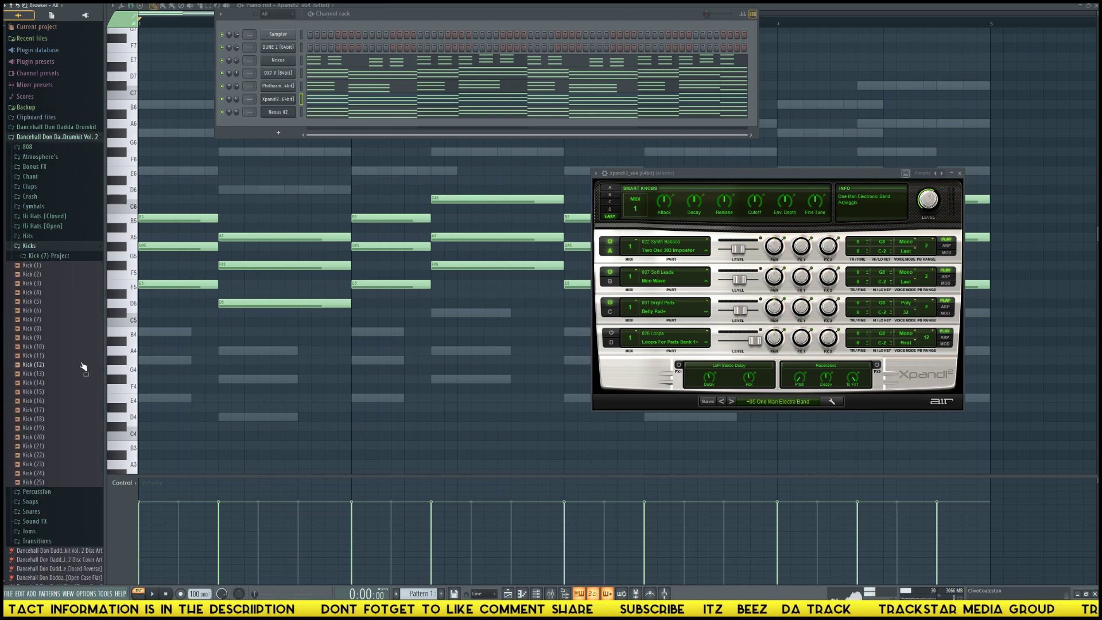
scroll(48, 321, down, 5)
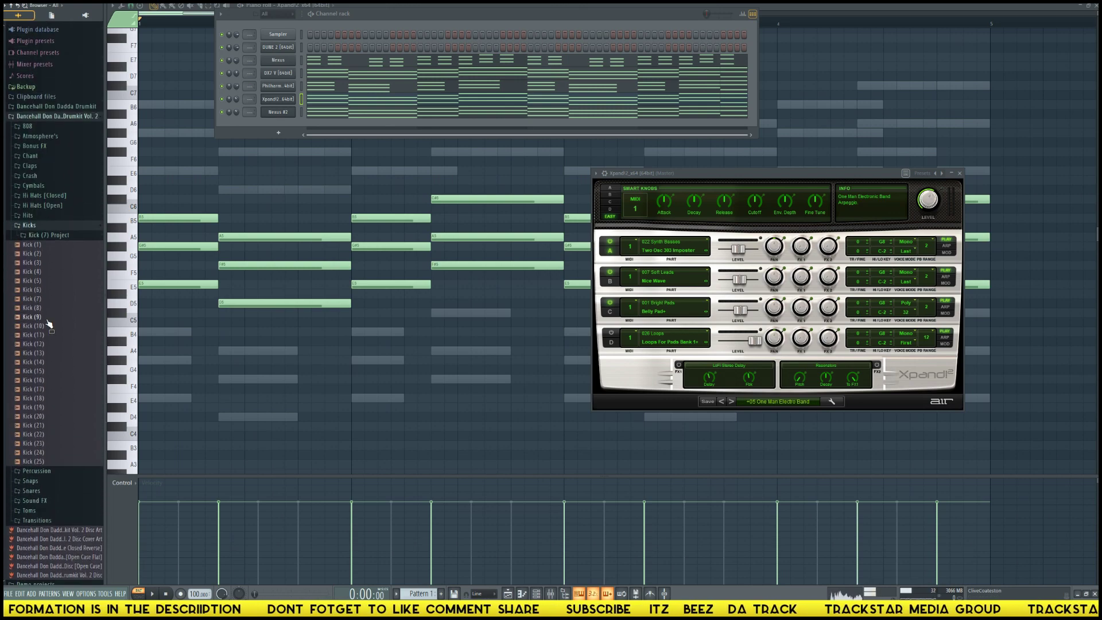
scroll(44, 333, up, 3)
click(40, 274)
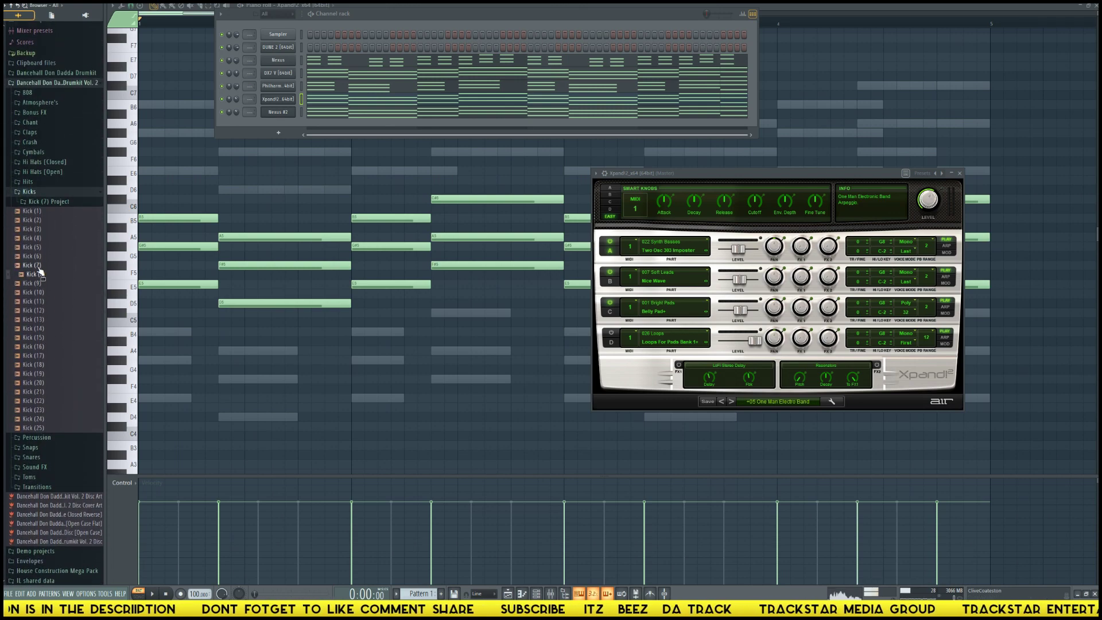
right_click(39, 271)
click(57, 272)
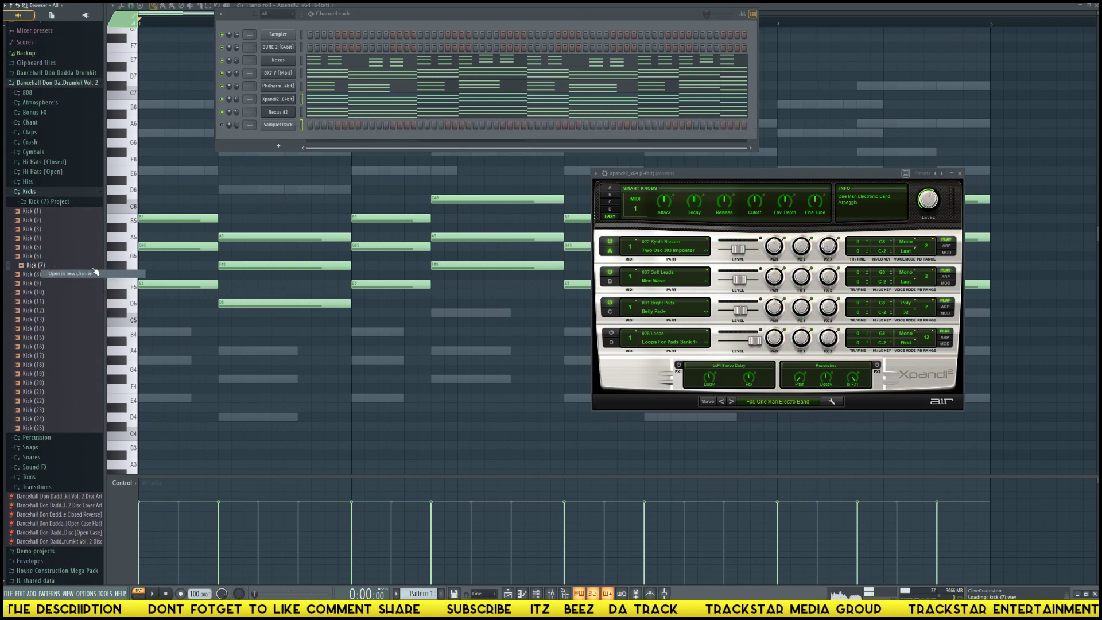
- Find the Claps folder of Yaad Vibes Drumkit Vol. 1 and add Yaad Vibez_Clap_1 as a new channel
mouse_move(9, 505)
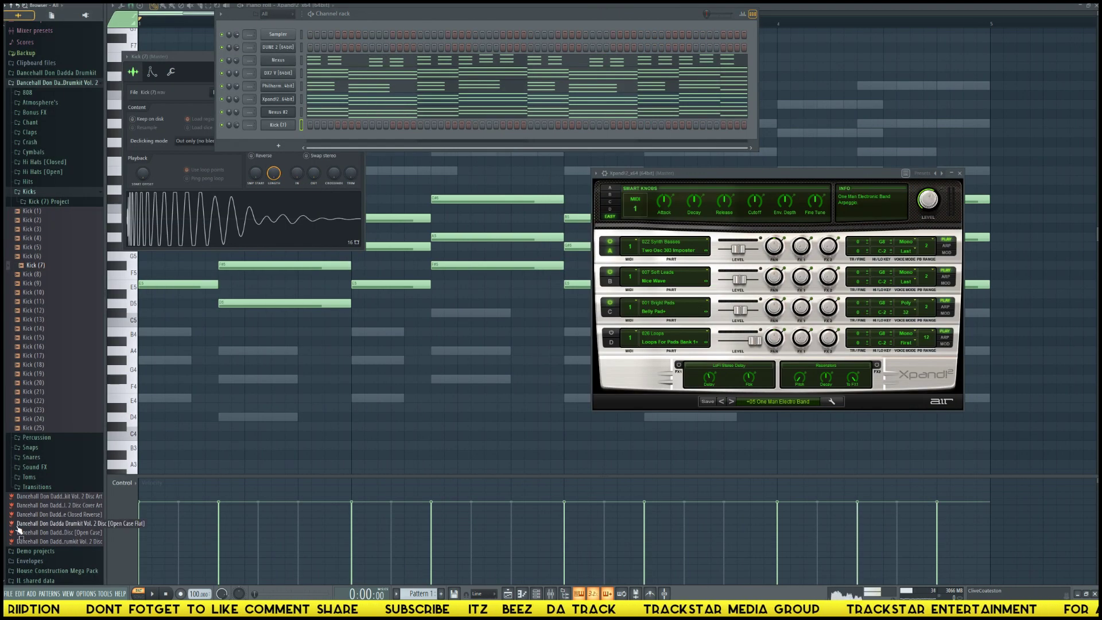
scroll(23, 508, down, 8)
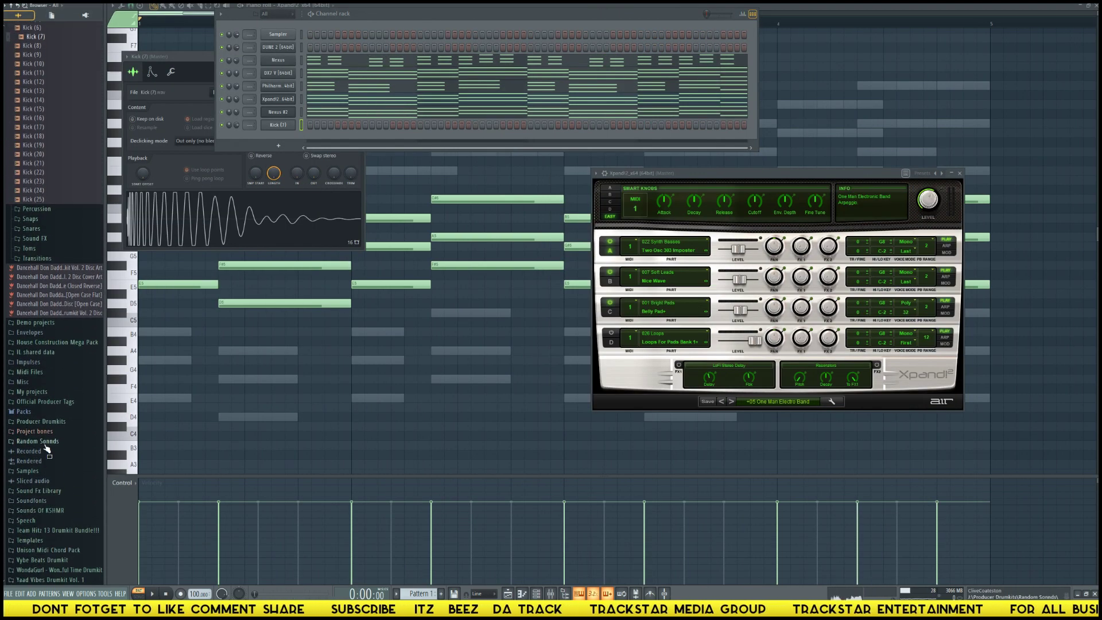
click(59, 579)
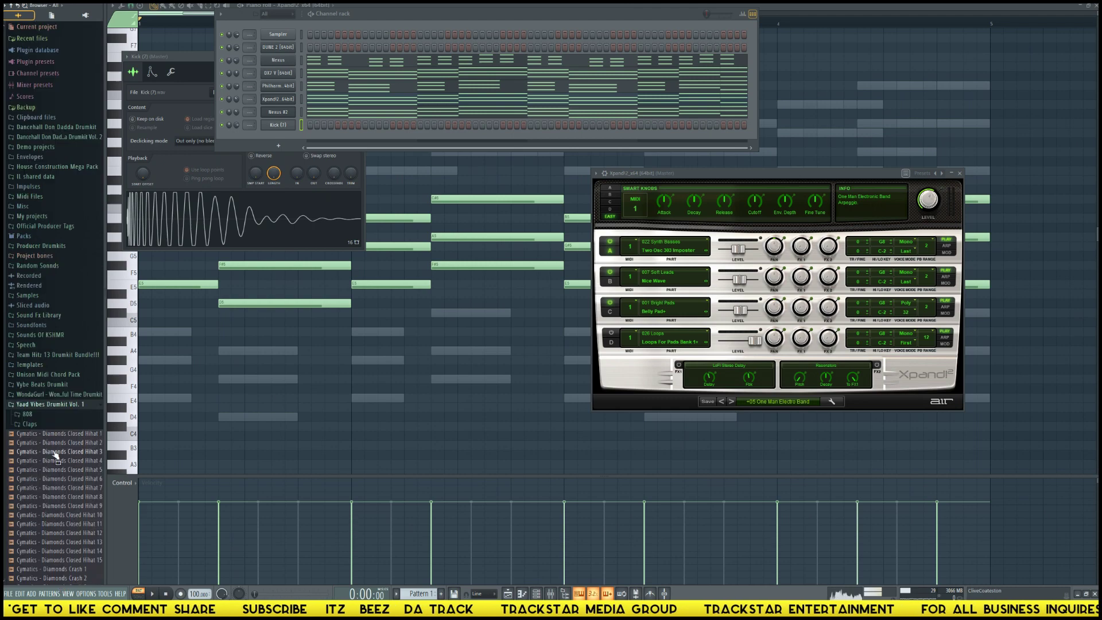
click(60, 344)
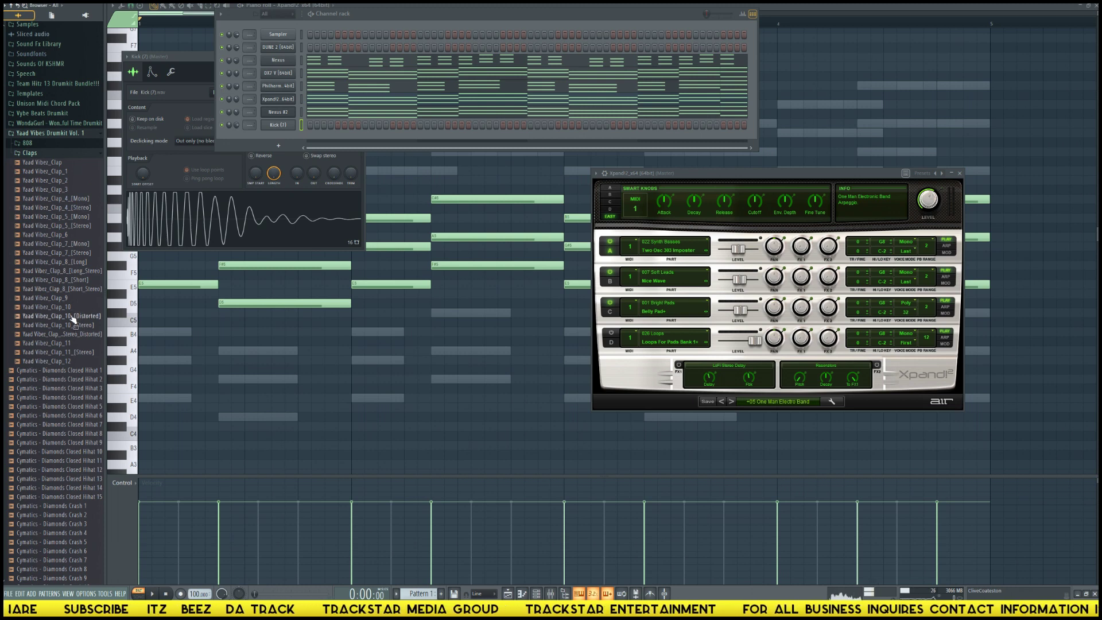
right_click(57, 167)
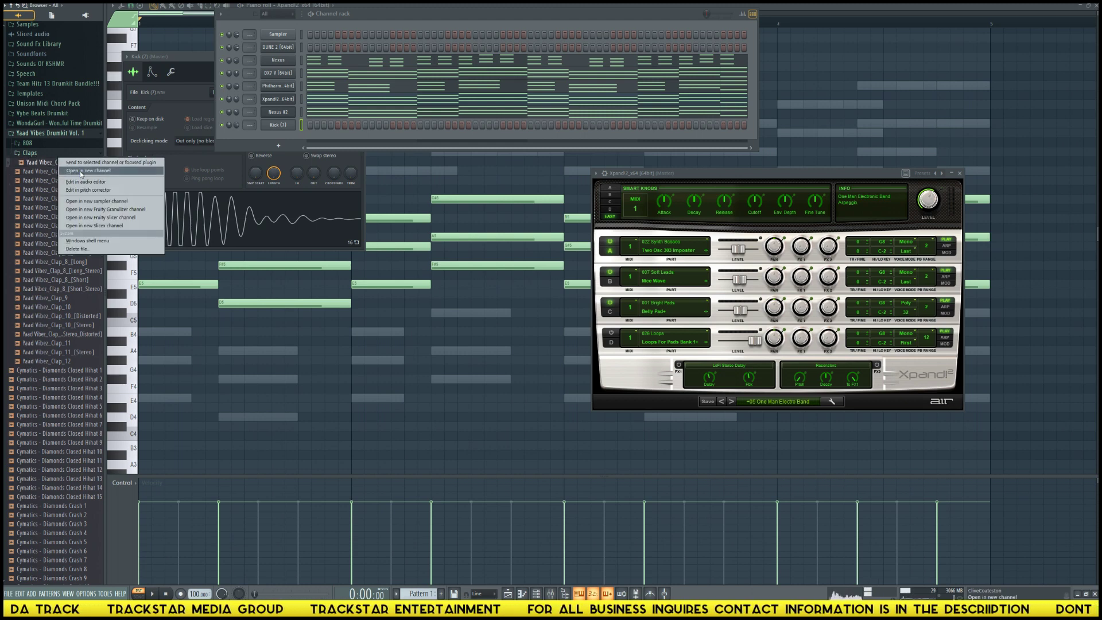
click(81, 170)
right_click(60, 171)
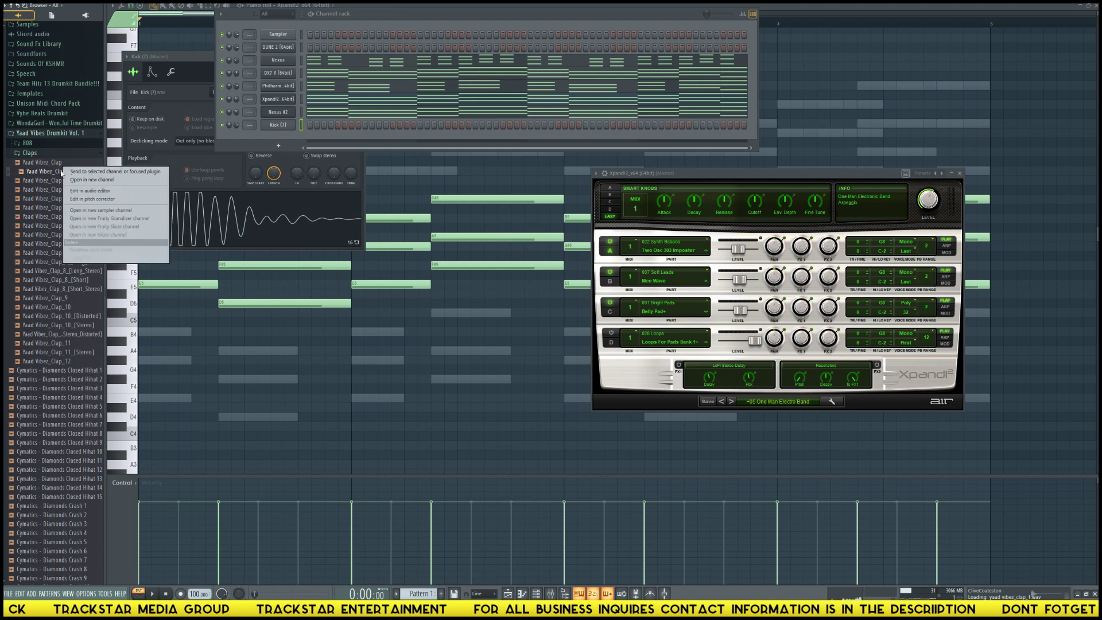
click(80, 179)
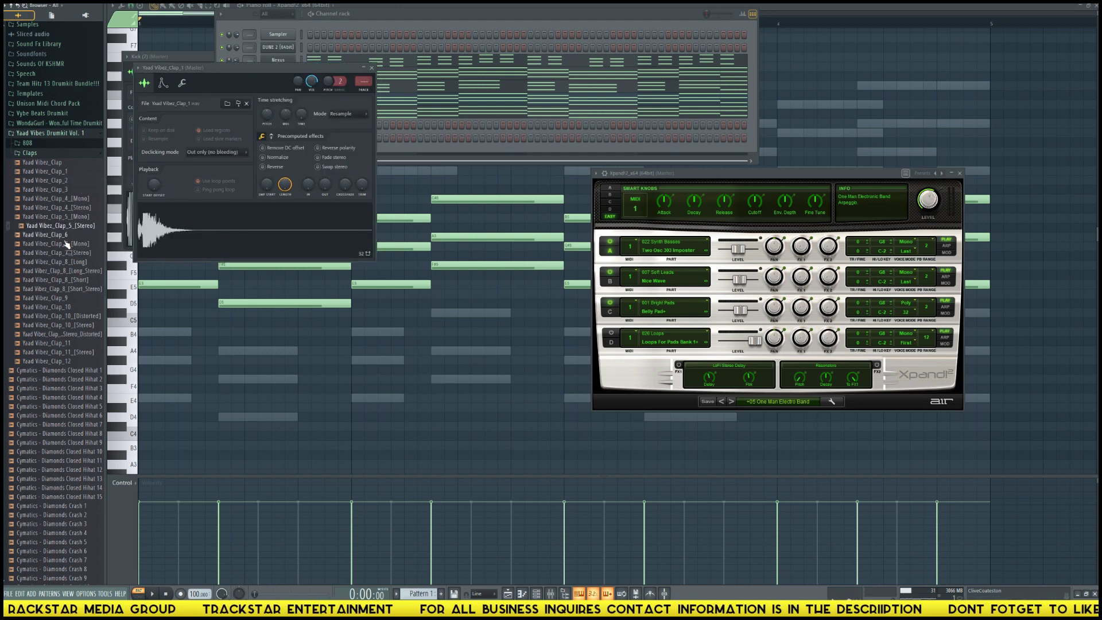
- Add the Yaad Vibez_Clap_8_[Long_Stereo] sample as another new channel
click(71, 264)
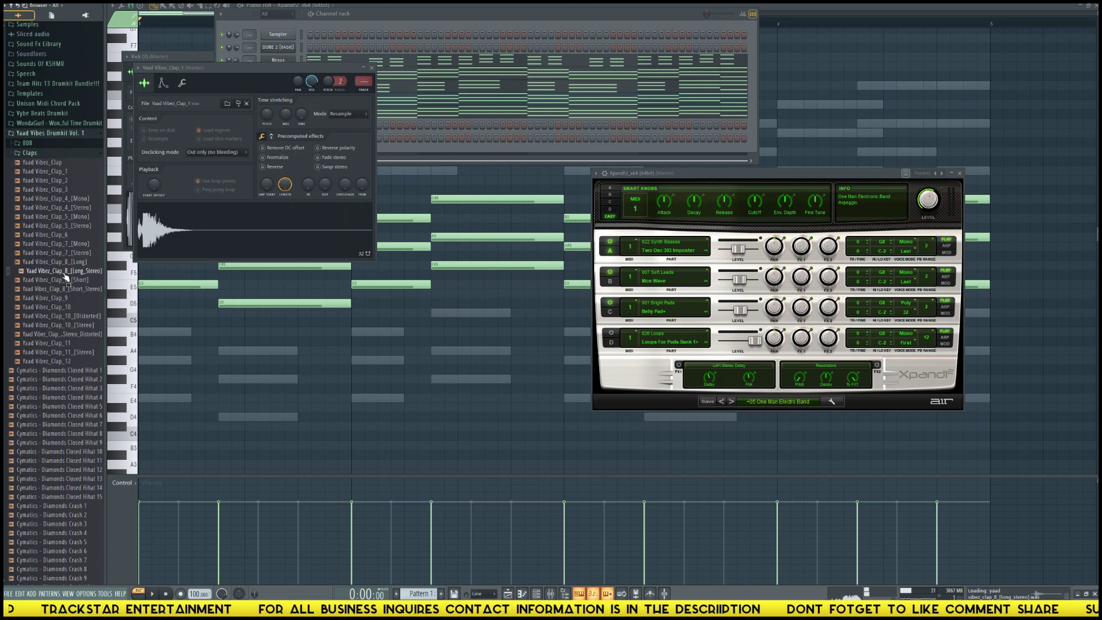
right_click(66, 277)
click(86, 285)
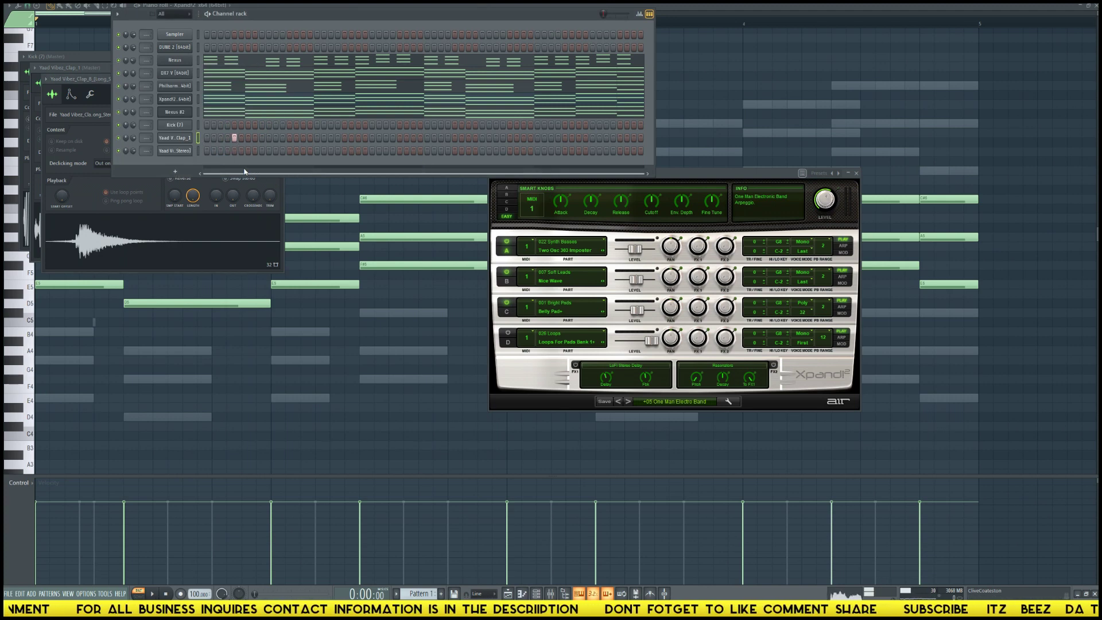
- Place Clap_1 hits every eight steps across the pattern, starting on step 5, while it plays, and select the Clap_8 channel
key(space)
click(289, 138)
click(344, 137)
click(399, 137)
click(454, 138)
click(510, 138)
click(565, 138)
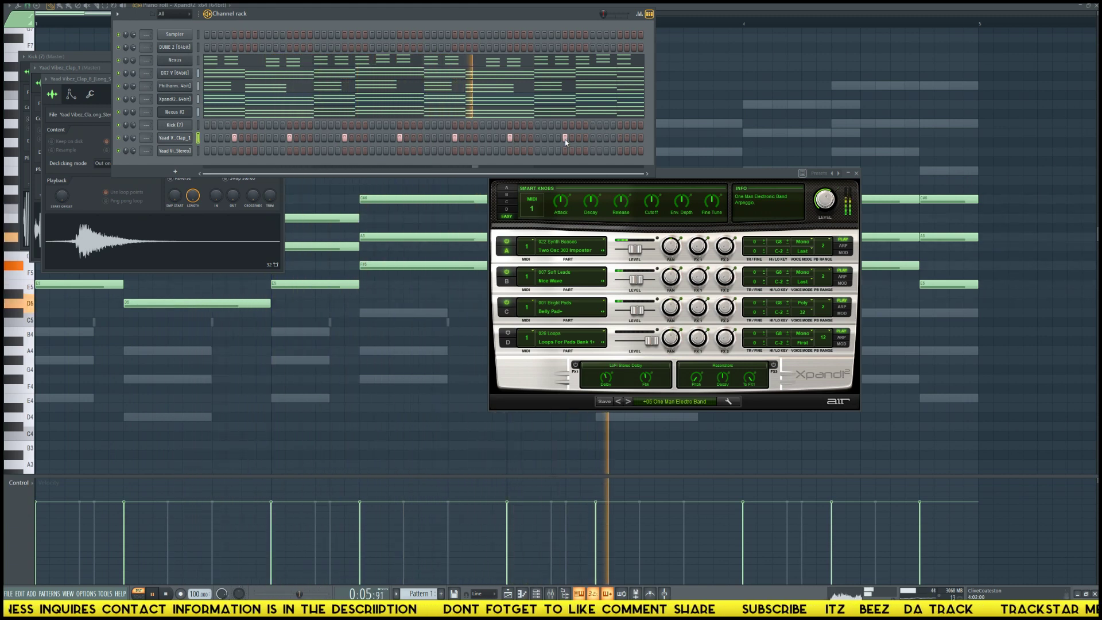
click(619, 137)
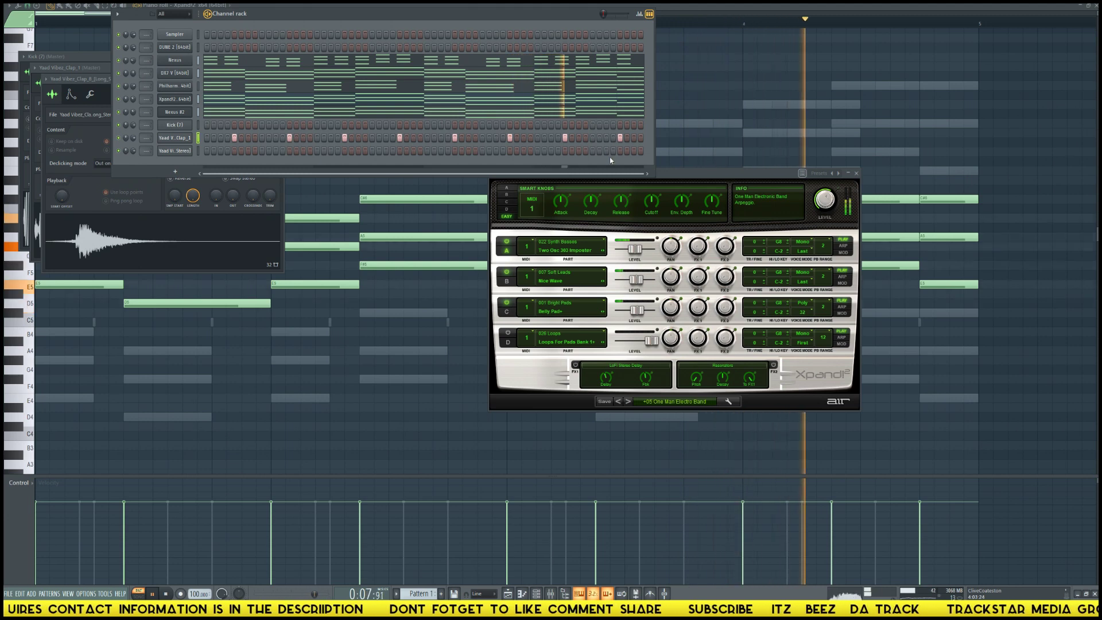
click(606, 150)
key(space)
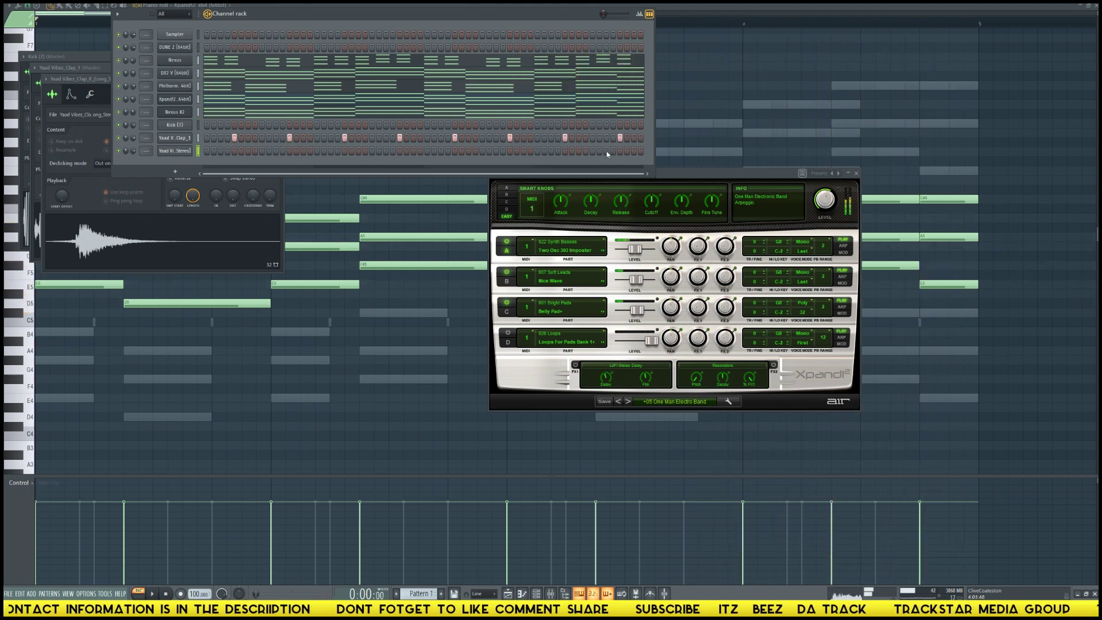
- Place Clap_8 hits on steps 12, 28, 44 and 60, and add Kick (7) hits on steps 1 and 4
click(173, 152)
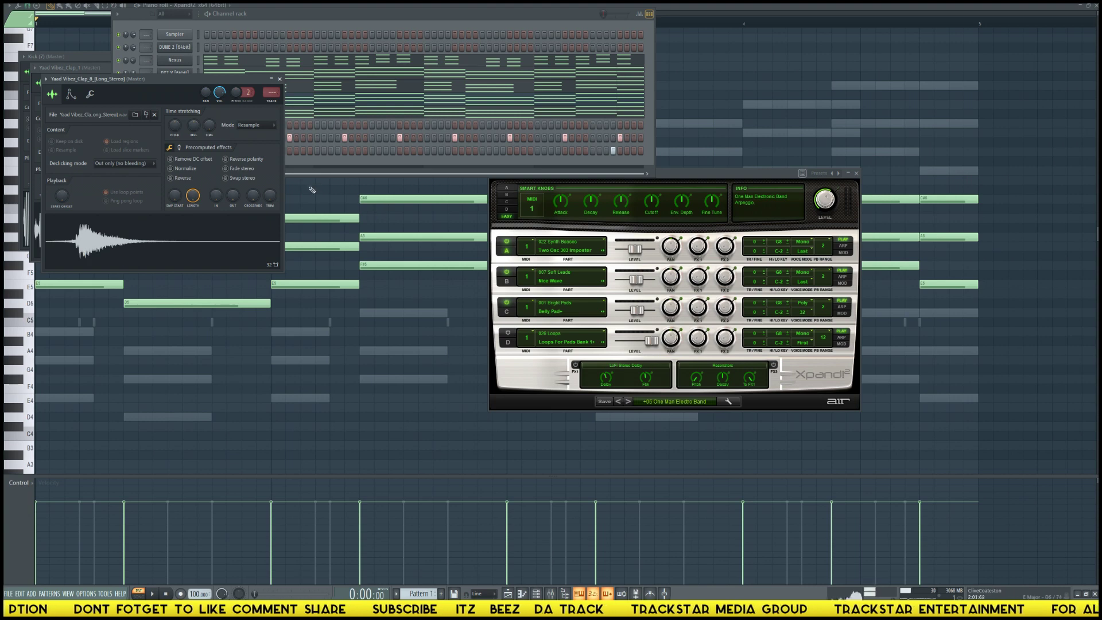
click(303, 163)
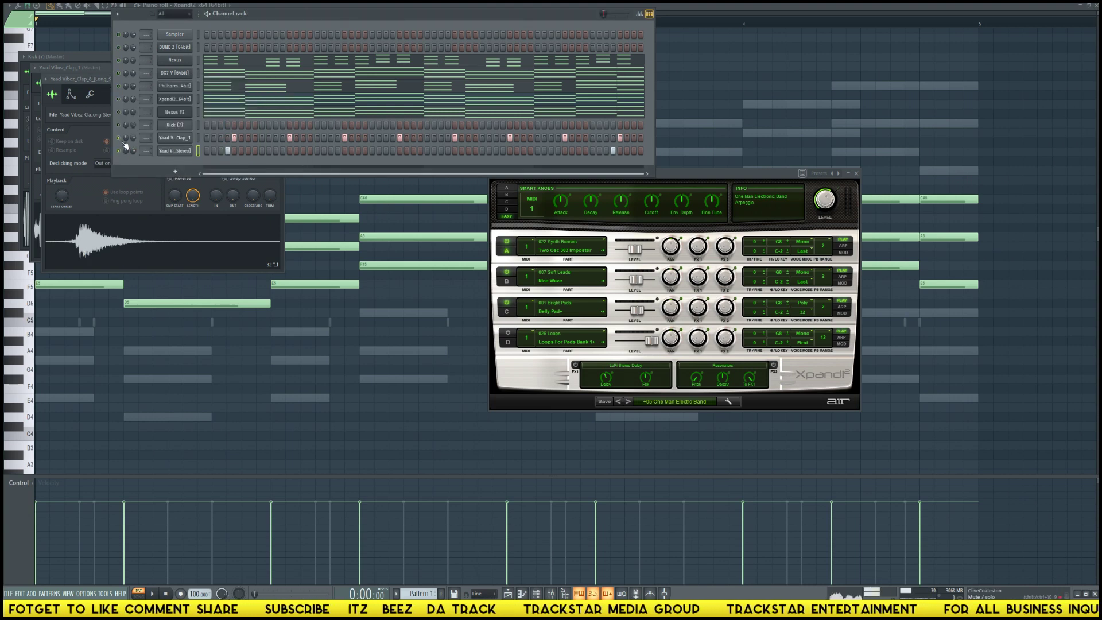
key(space)
key(space)
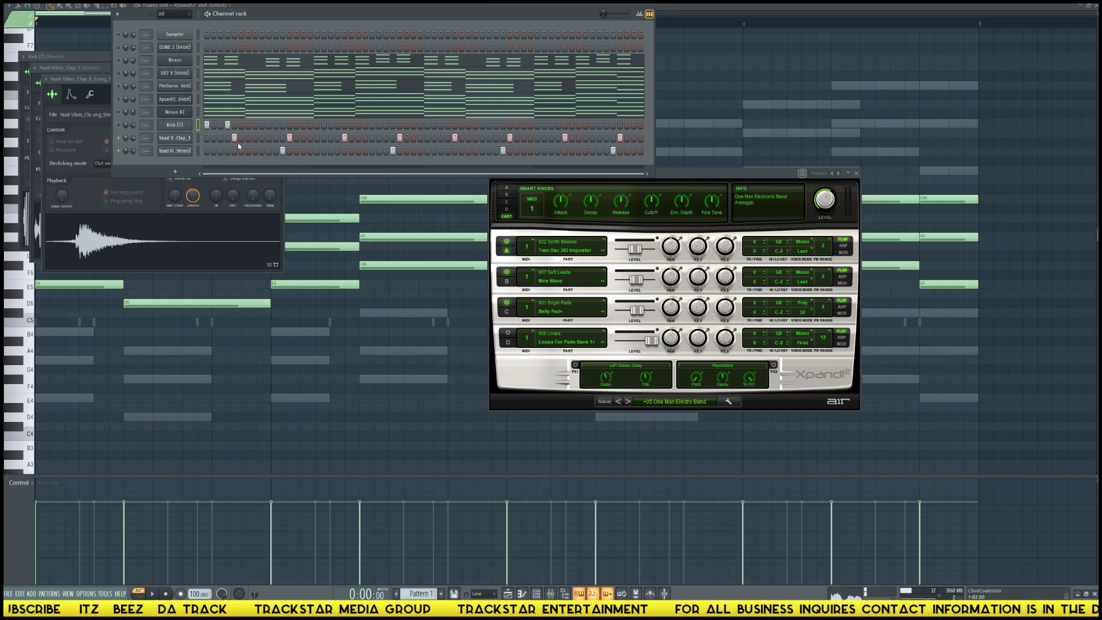
key(space)
key(space)
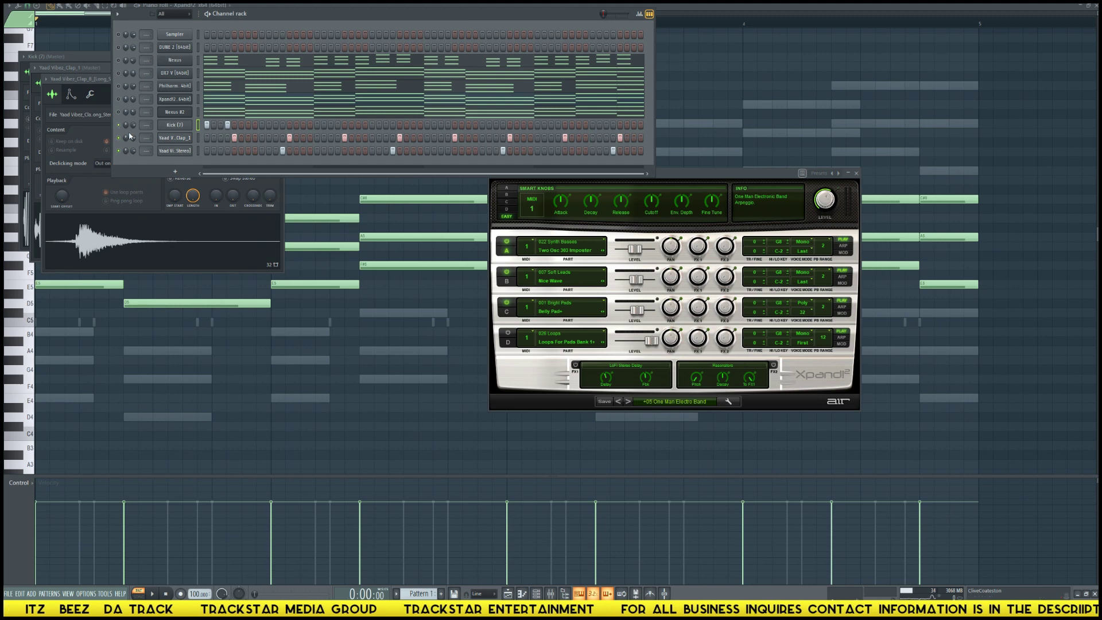
- While the pattern plays, add Kick (7) hits on steps 11, 17, 20, 27, 33, 36, 40, 43, 49, 52, 55, 59 and 63
key(space)
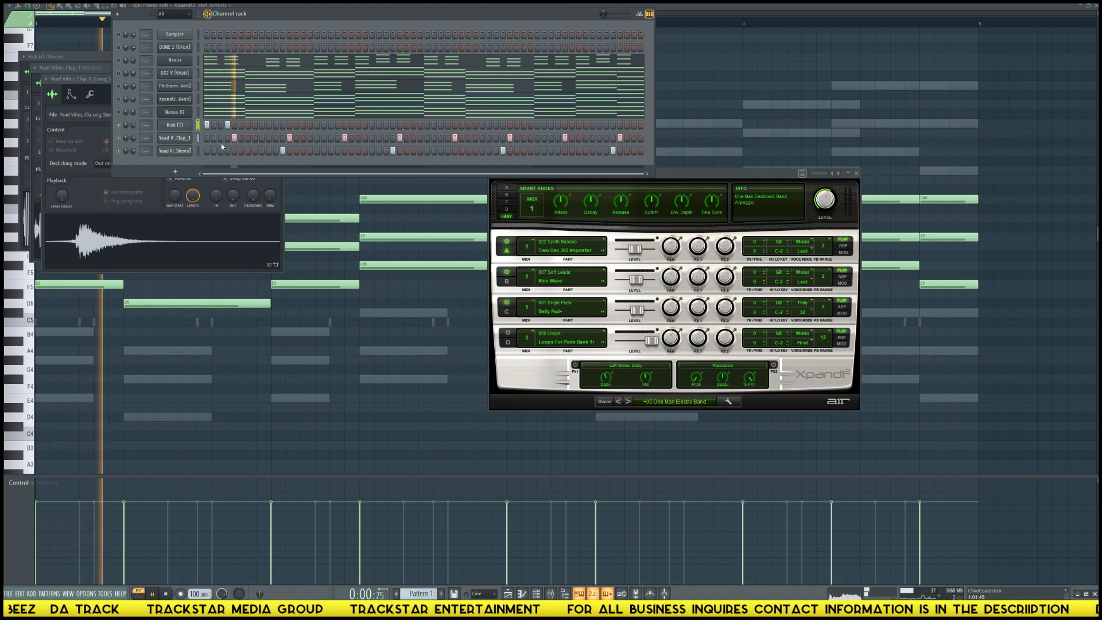
click(275, 125)
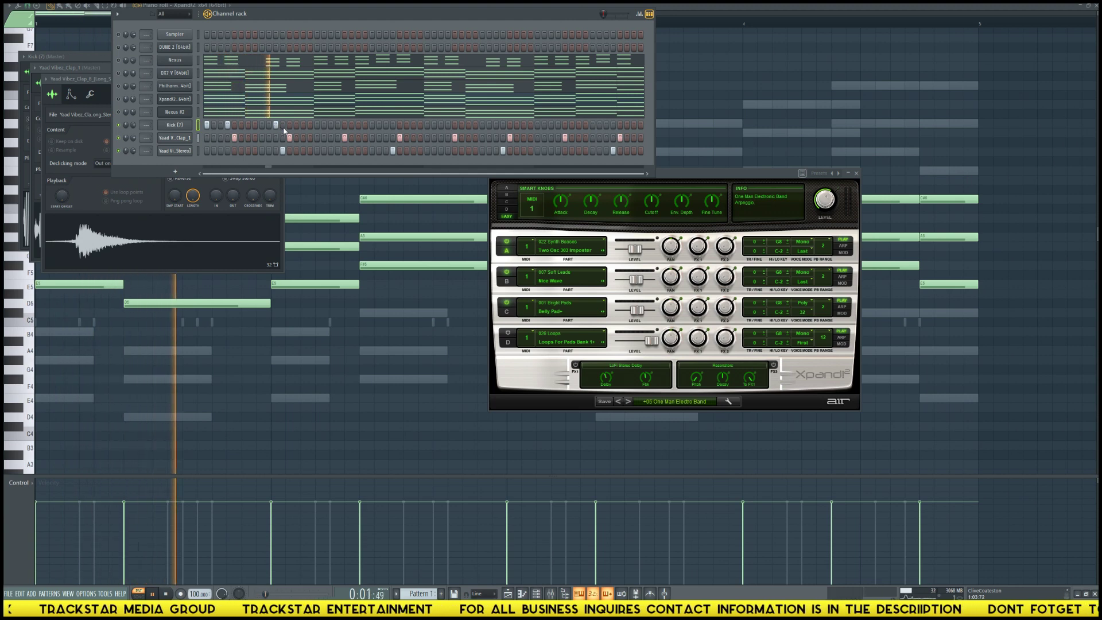
click(317, 125)
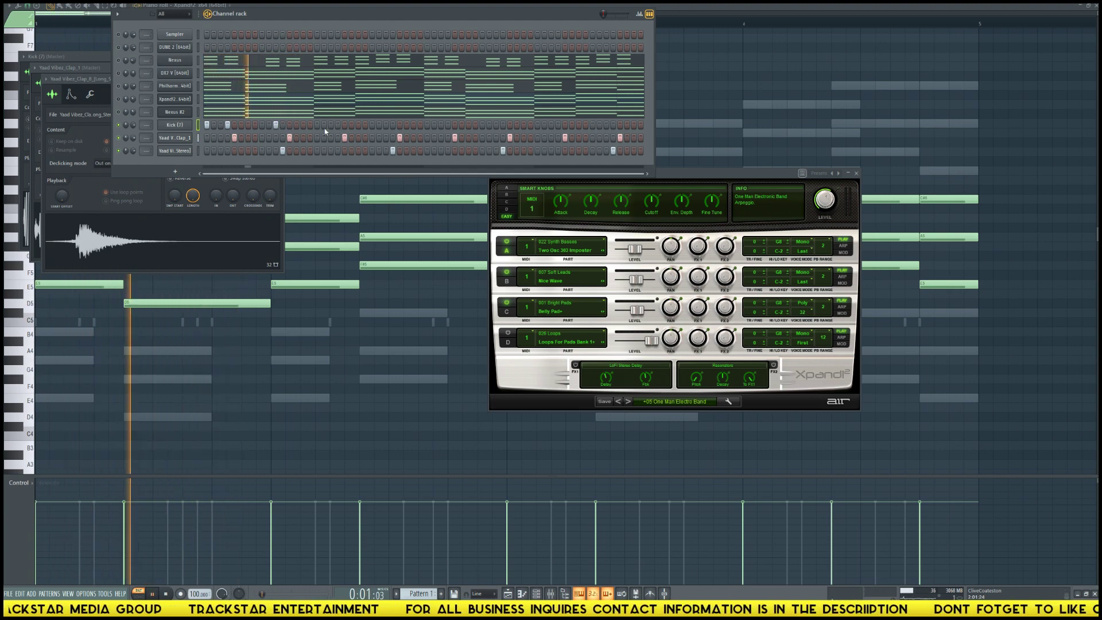
click(337, 126)
click(385, 125)
click(427, 125)
click(447, 125)
click(495, 125)
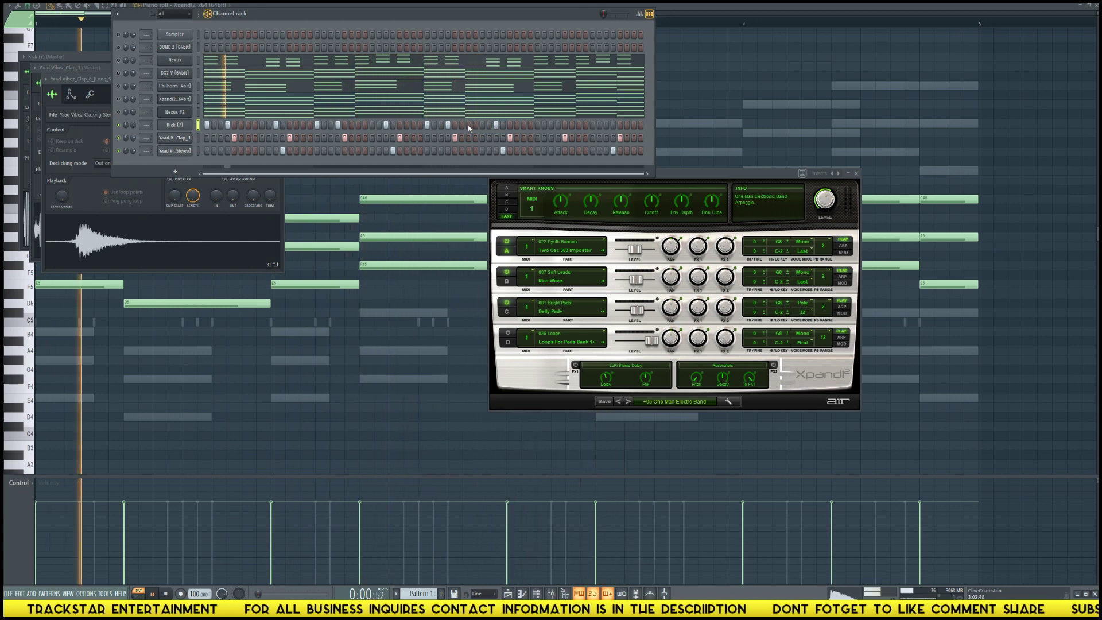
click(537, 125)
click(557, 125)
click(578, 125)
click(606, 125)
click(627, 125)
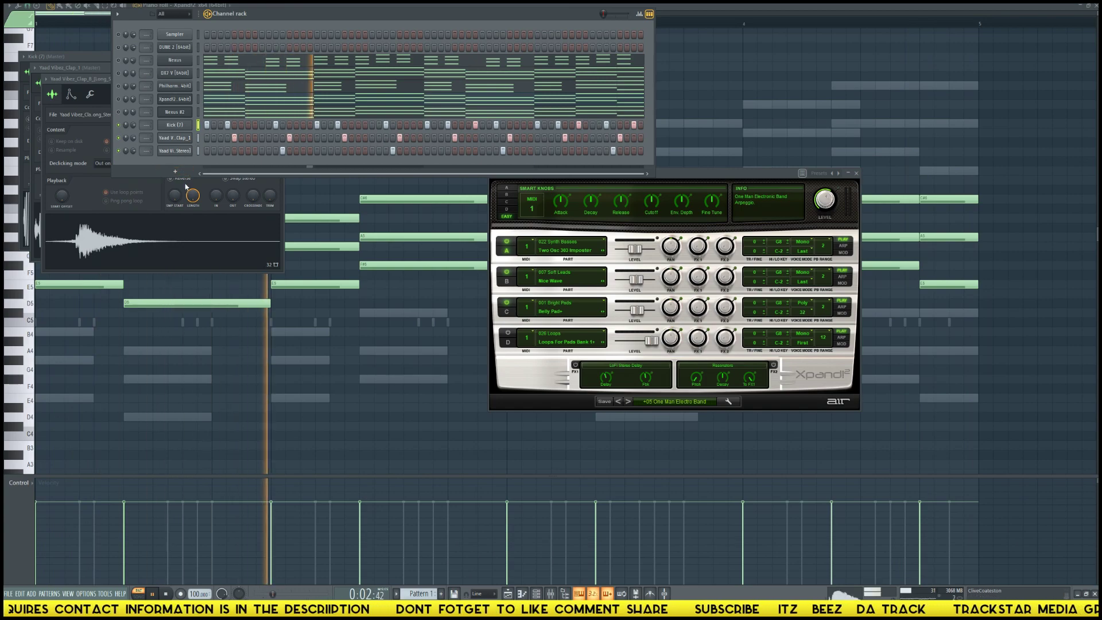
- Close the Clap_8 sampler window, unmute all channels and play the full beat with the melodies
key(space)
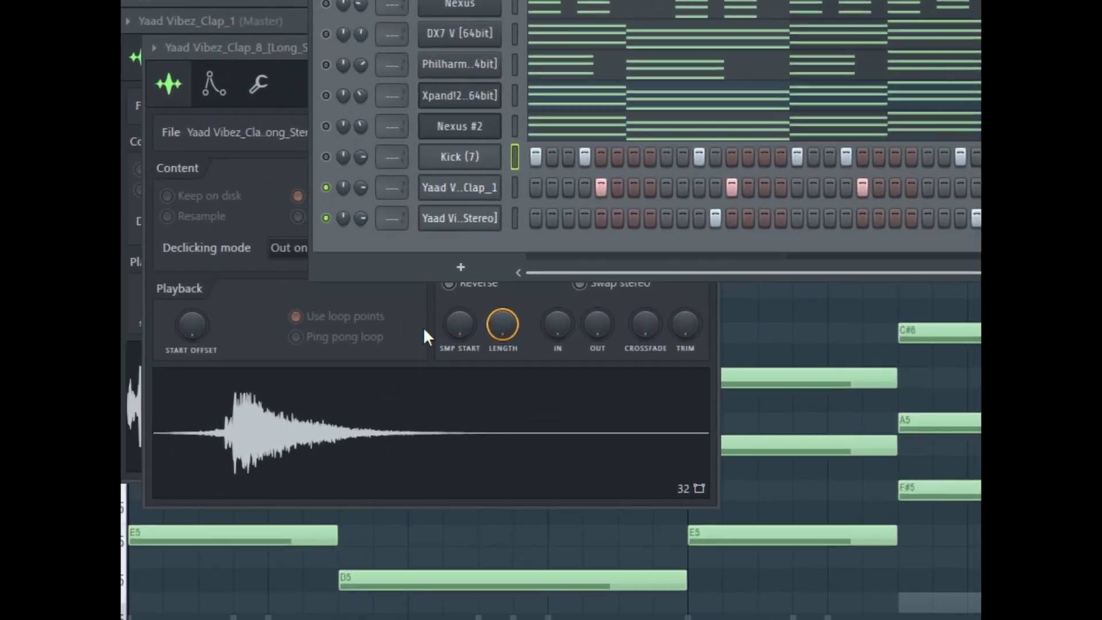
click(424, 330)
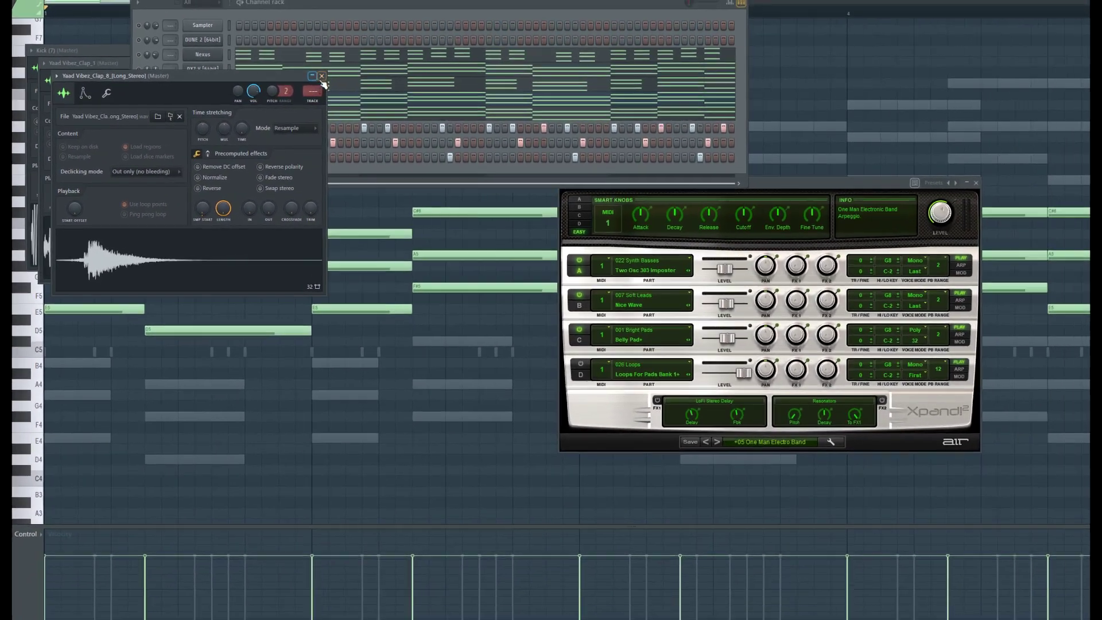
key(space)
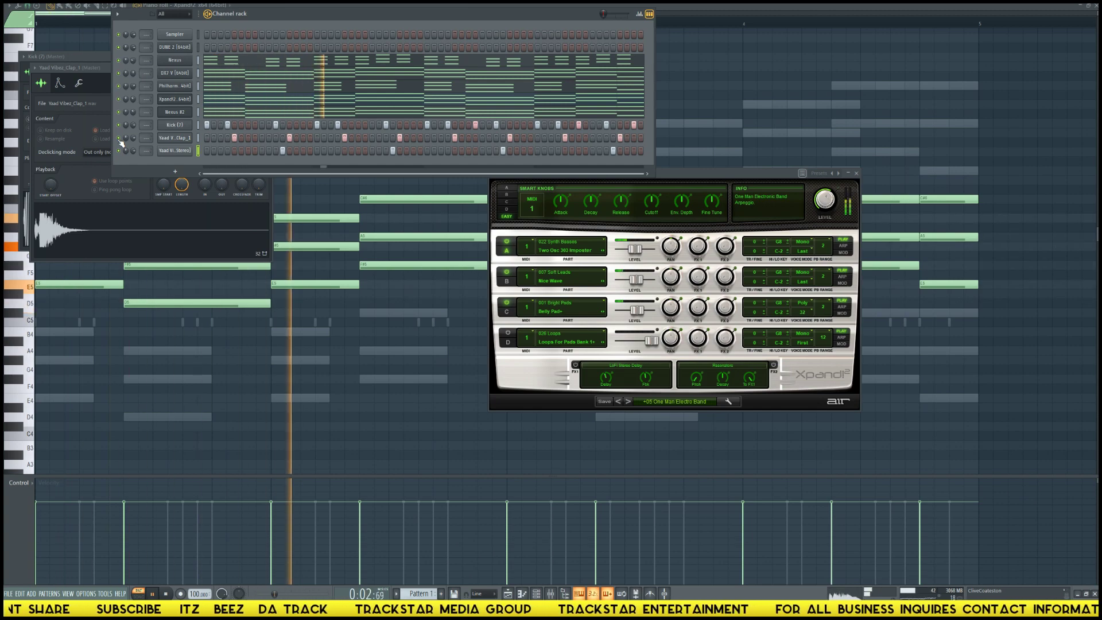
- Audition samples in the 808 folder of Yaad Vibes Drumkit Vol. 1 and add Yaad Vibez_808_11_E as a new channel
key(alt+F8)
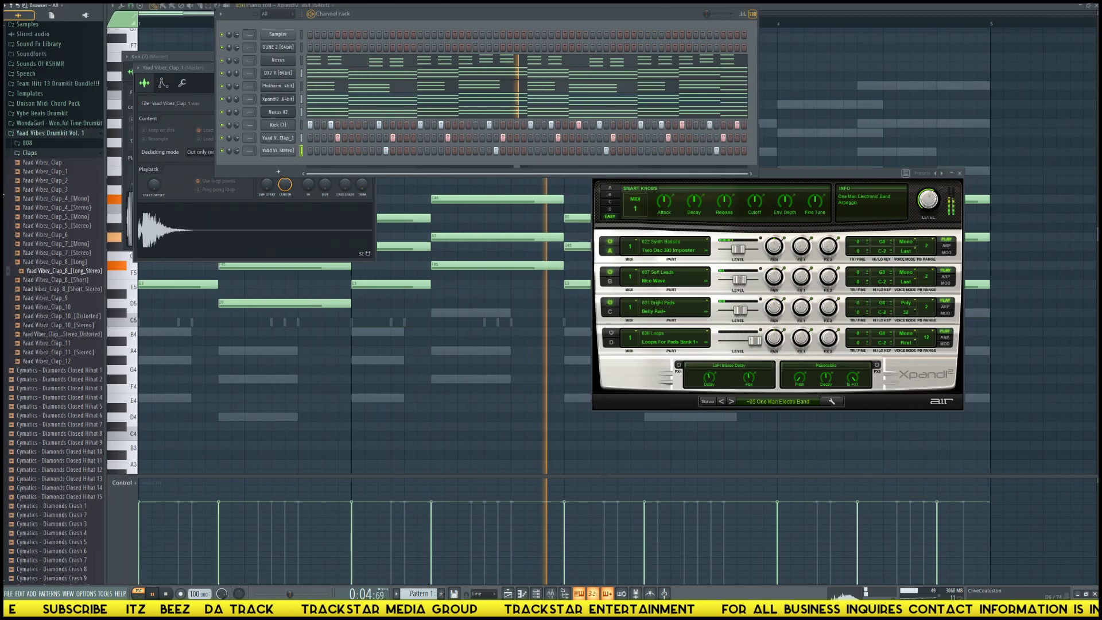
click(31, 143)
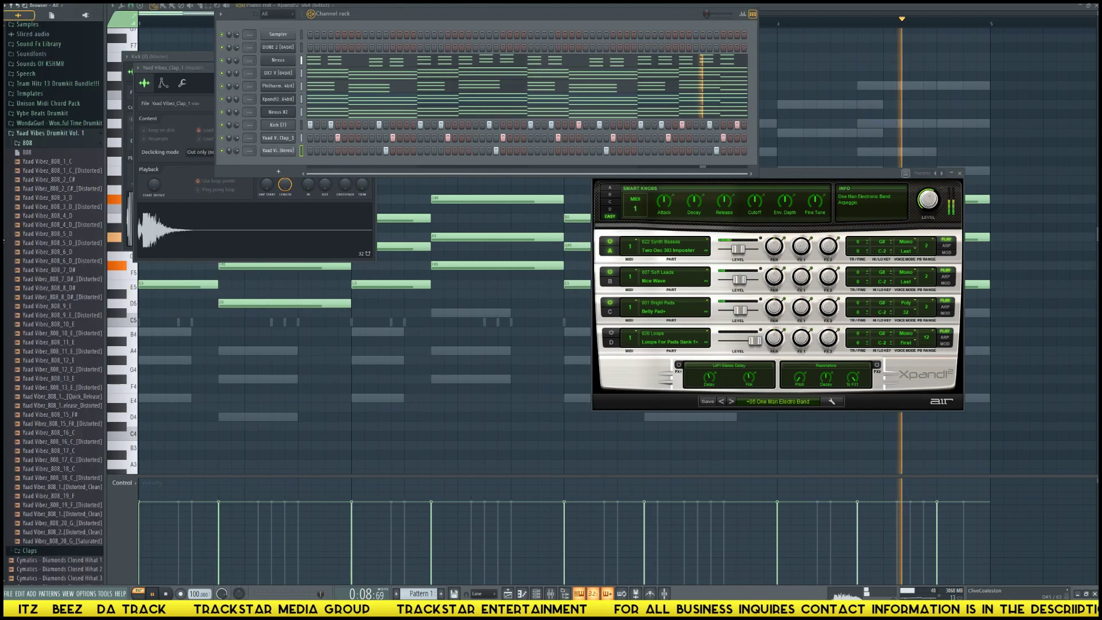
key(space)
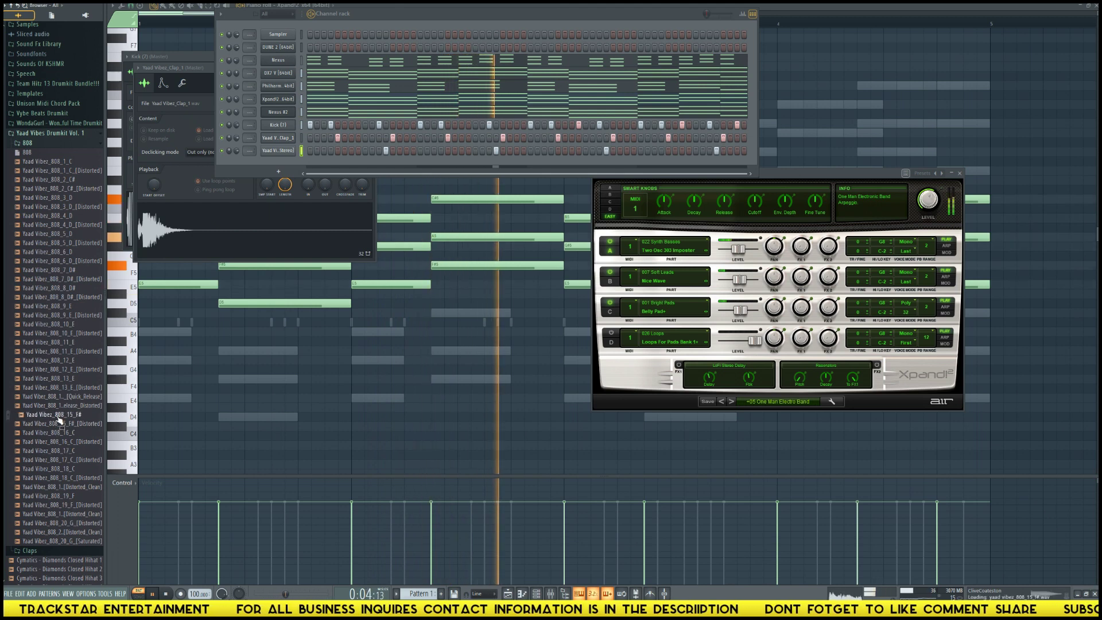
click(58, 345)
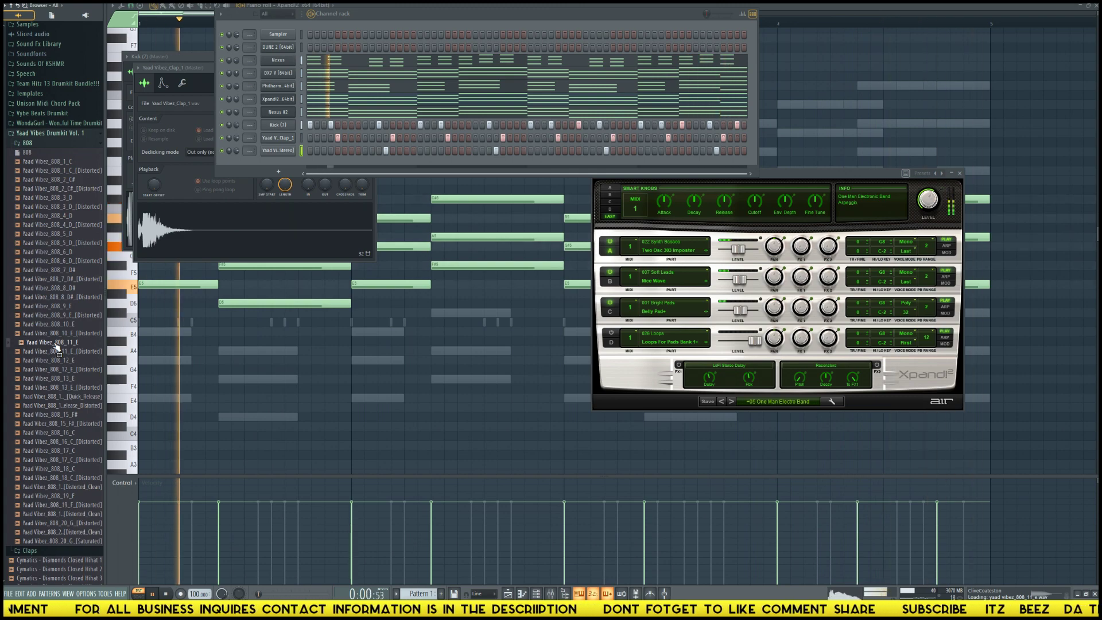
key(space)
right_click(57, 342)
click(88, 350)
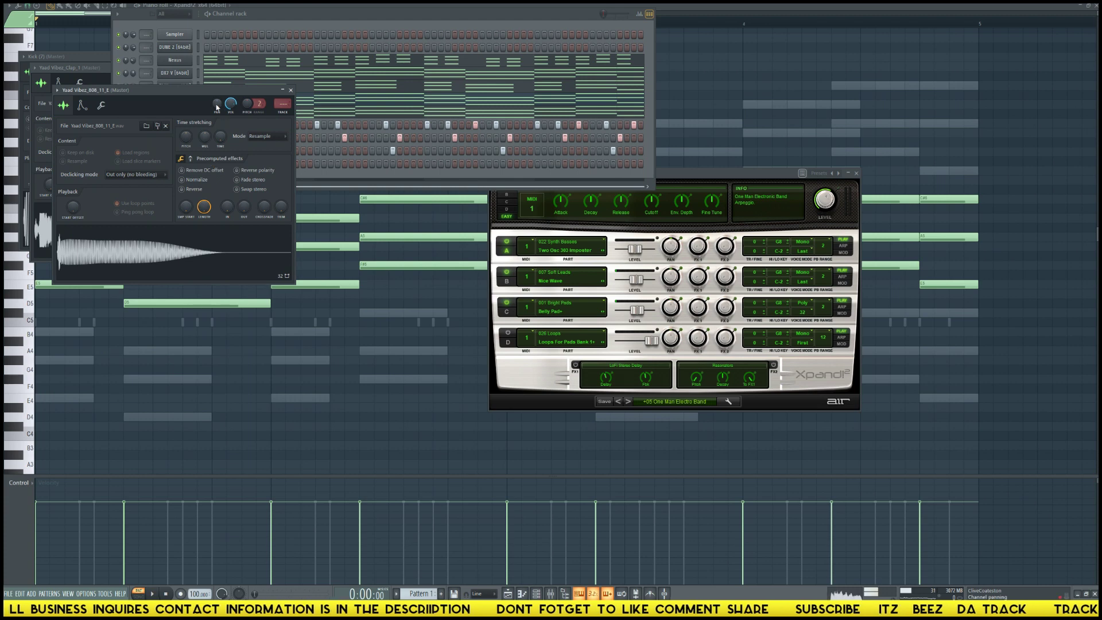
- Move the 808_11_E sampler window clear of the channel rack, normalize the sample and close the window
drag(203, 95, 427, 265)
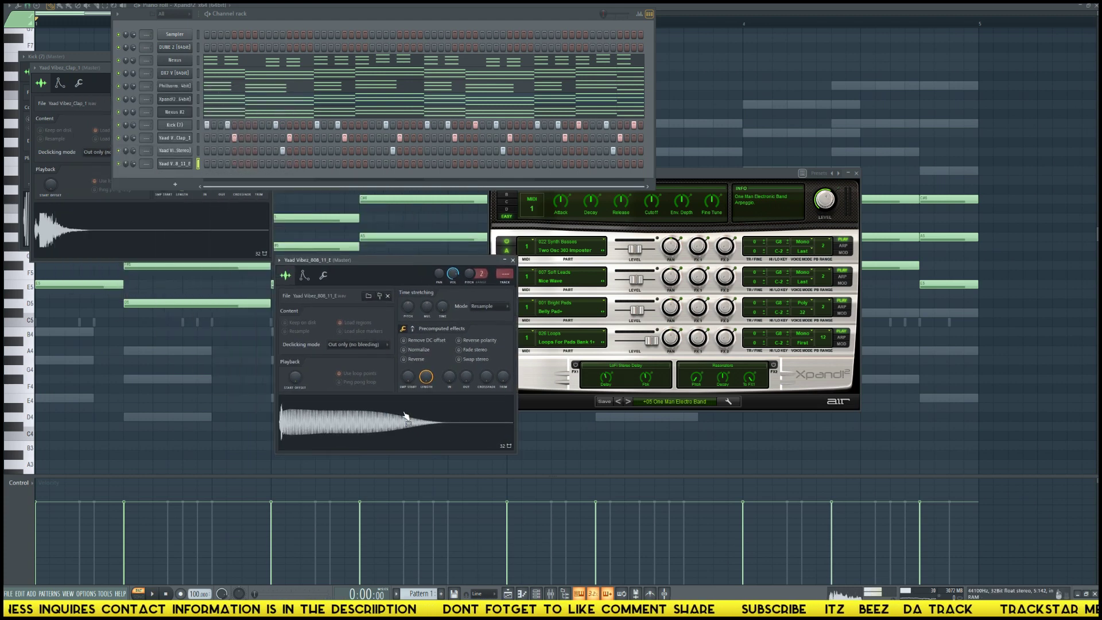
click(418, 348)
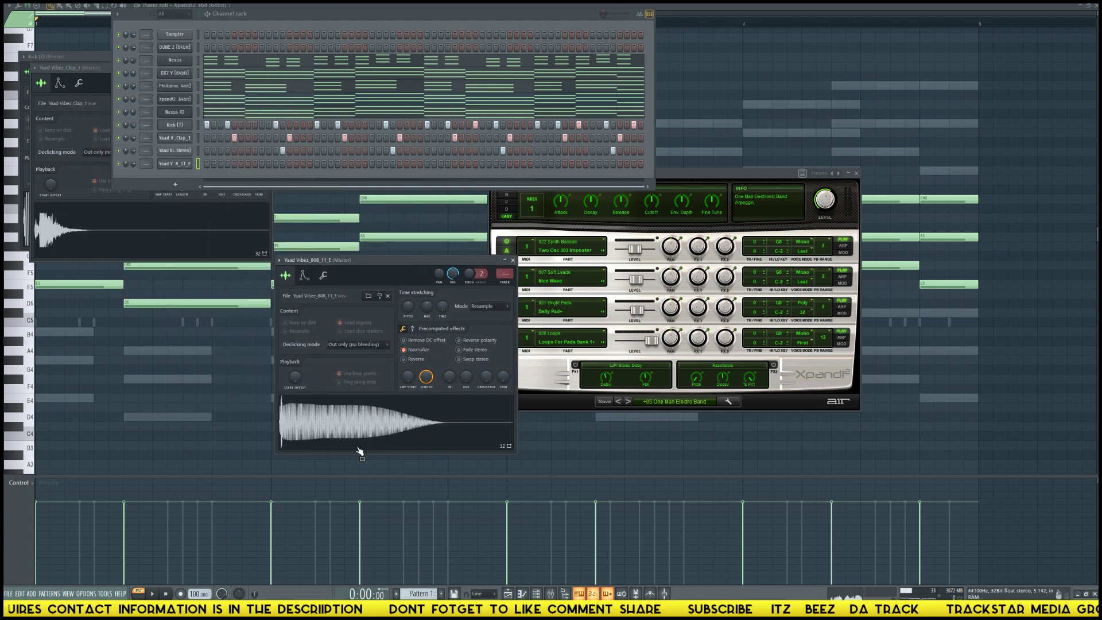
click(513, 260)
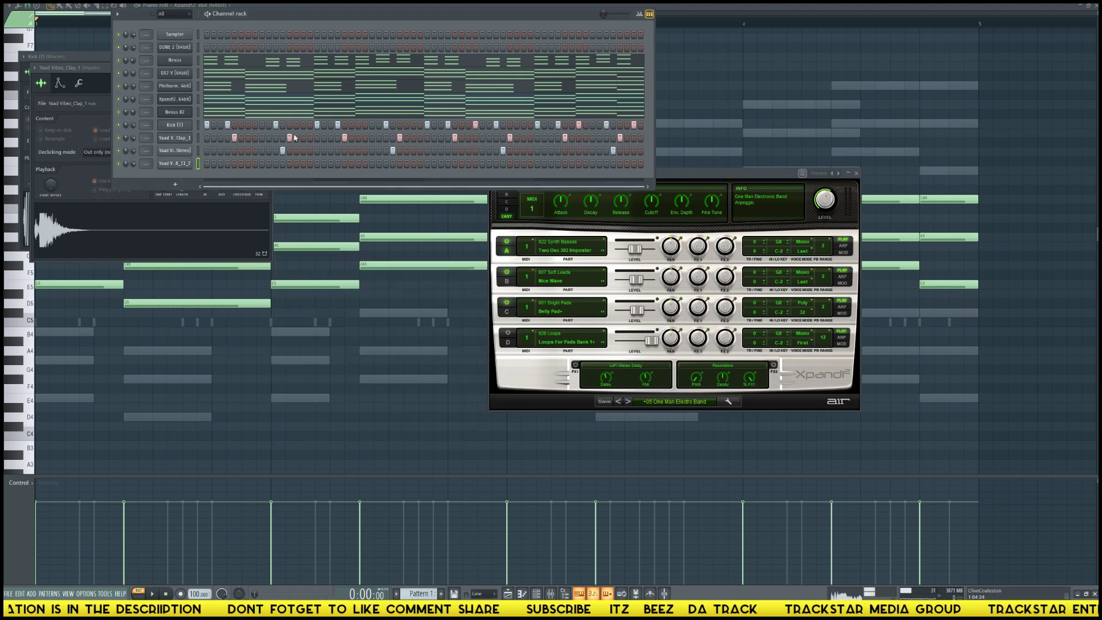
- Enable the volume envelope of the 808_11_E channel and shape it with full sustain and minimal decay and release
click(171, 161)
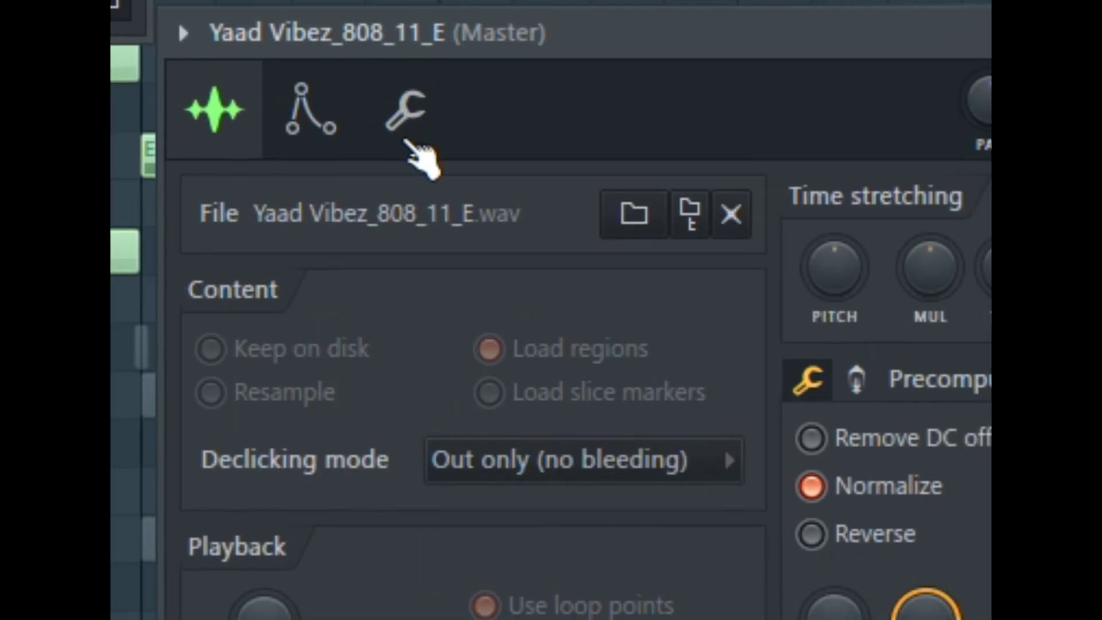
click(297, 217)
drag(300, 525, 332, 524)
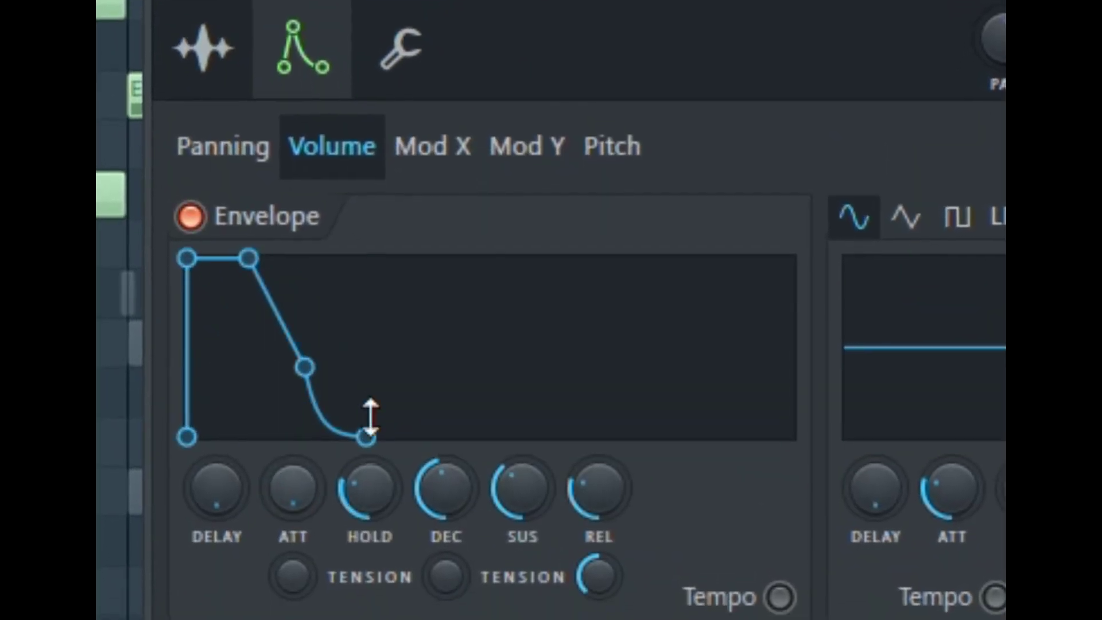
drag(405, 529, 505, 488)
drag(507, 450, 507, 402)
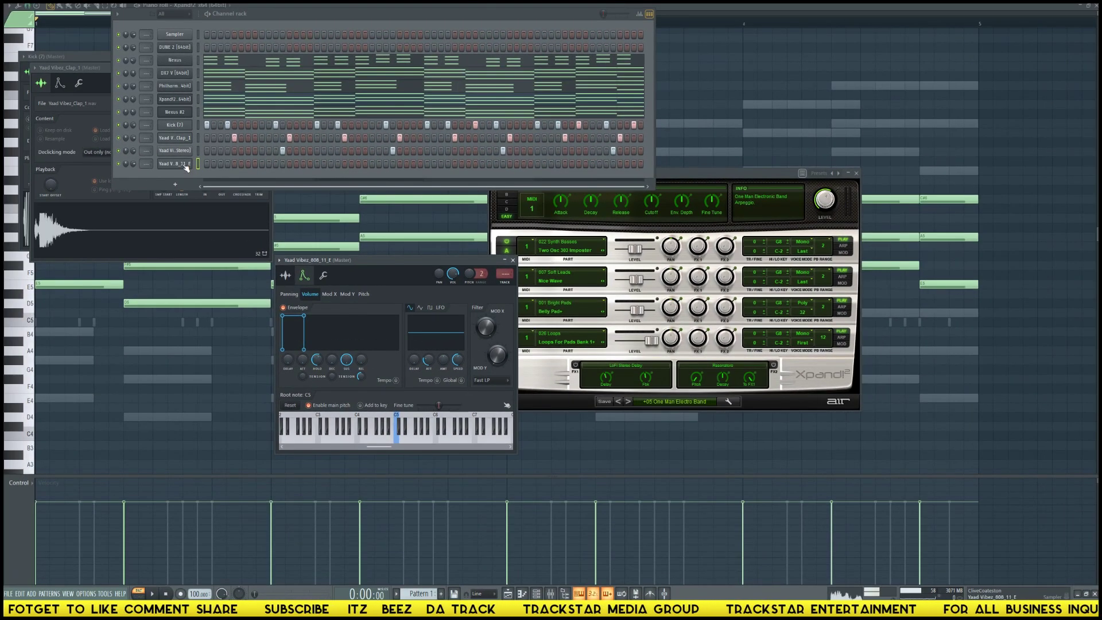
- Open the piano roll of the 808_11_E channel and draw a six-step G#4 note at the start of the pattern
right_click(185, 165)
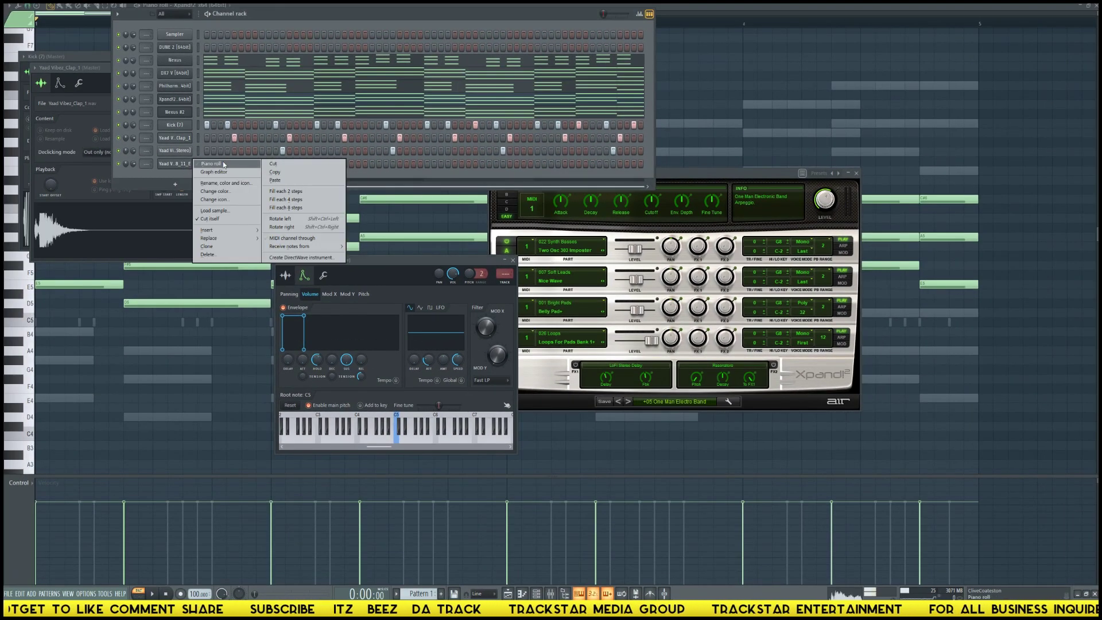
click(225, 164)
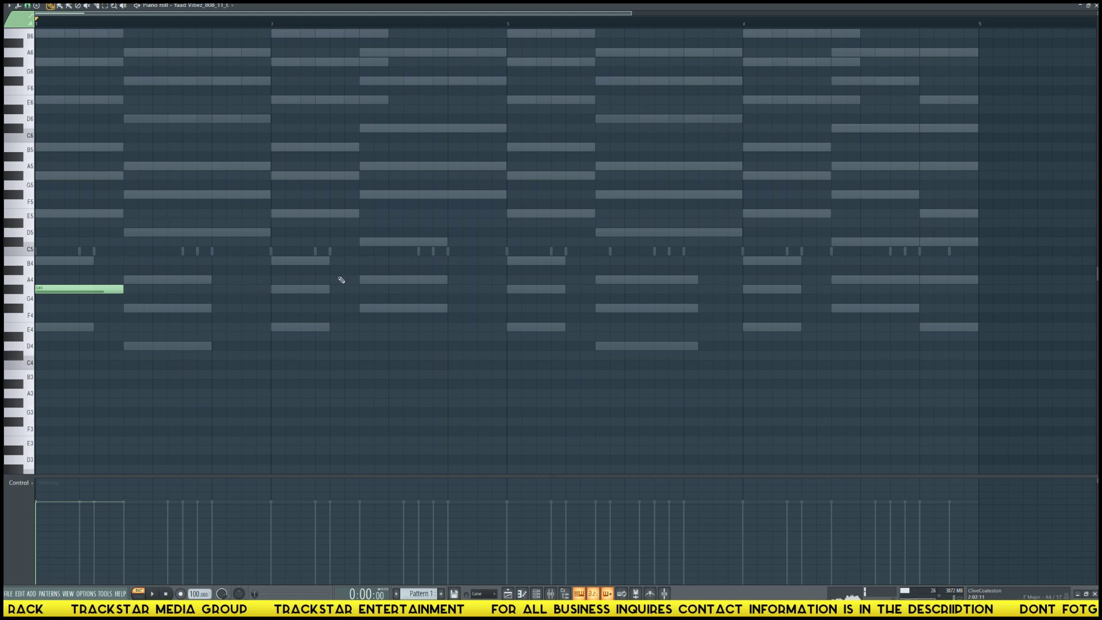
- Shorten the 808's opening G#4 note and add a second G#4 note in the second half of bar 1
key(F6)
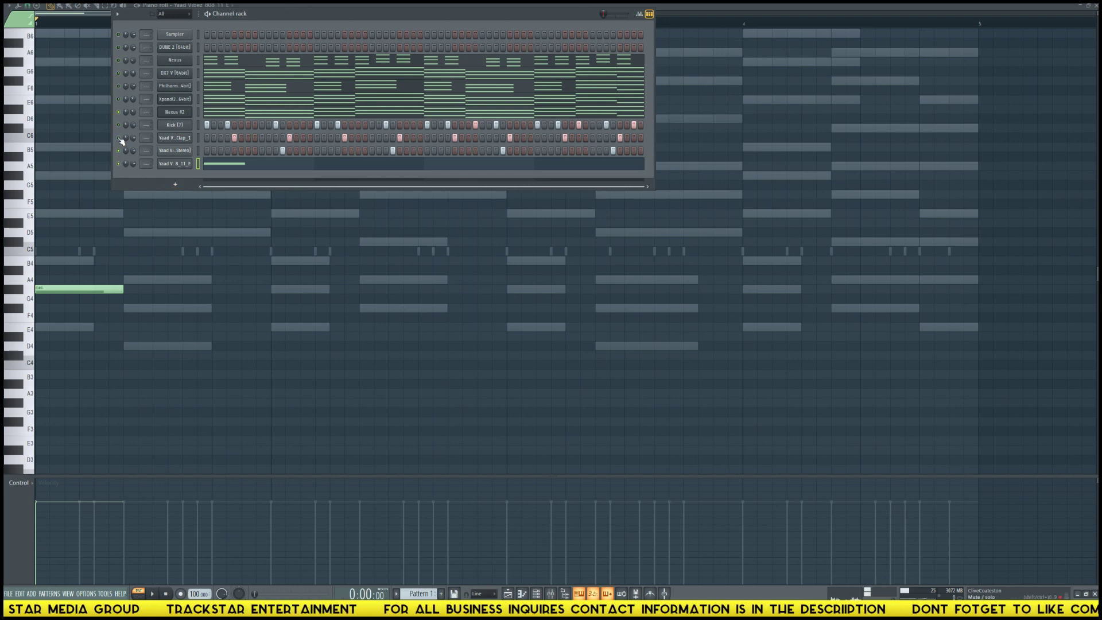
key(F7)
click(232, 171)
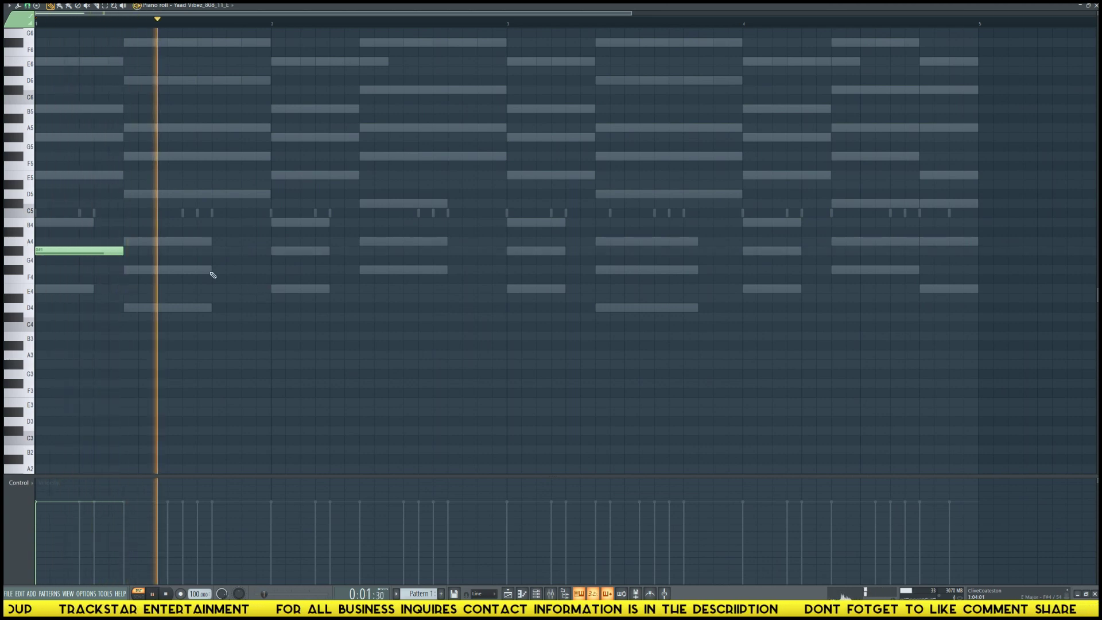
click(121, 251)
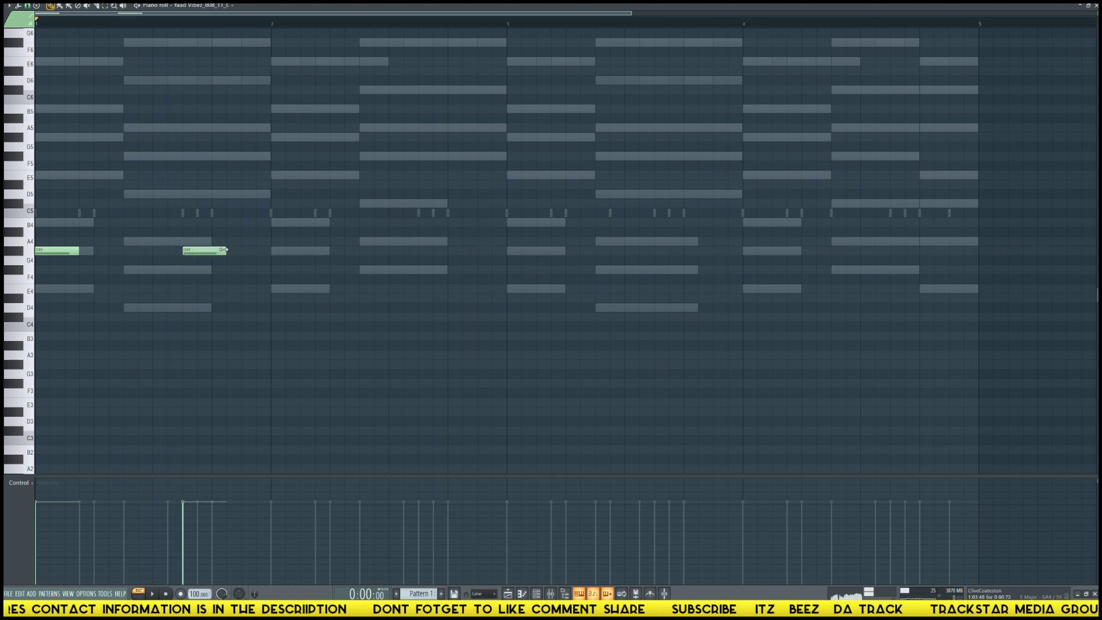
- Add an F#5 note over the second G#4 in bar 1, turn that G#4 into an equally long slide note, and audition it
key(space)
key(space)
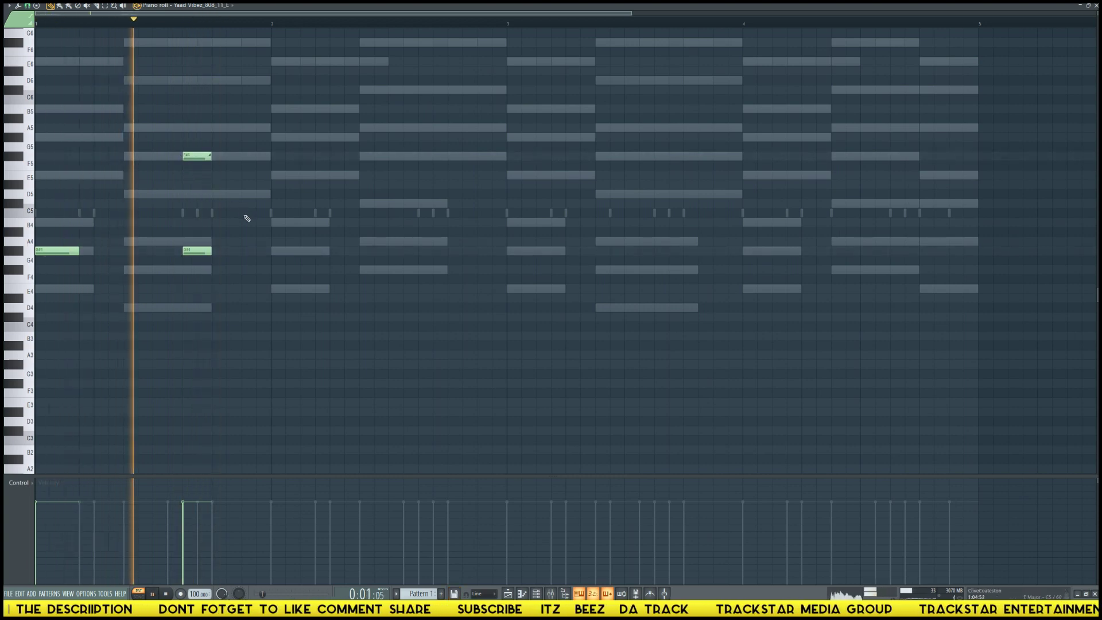
key(space)
key(space)
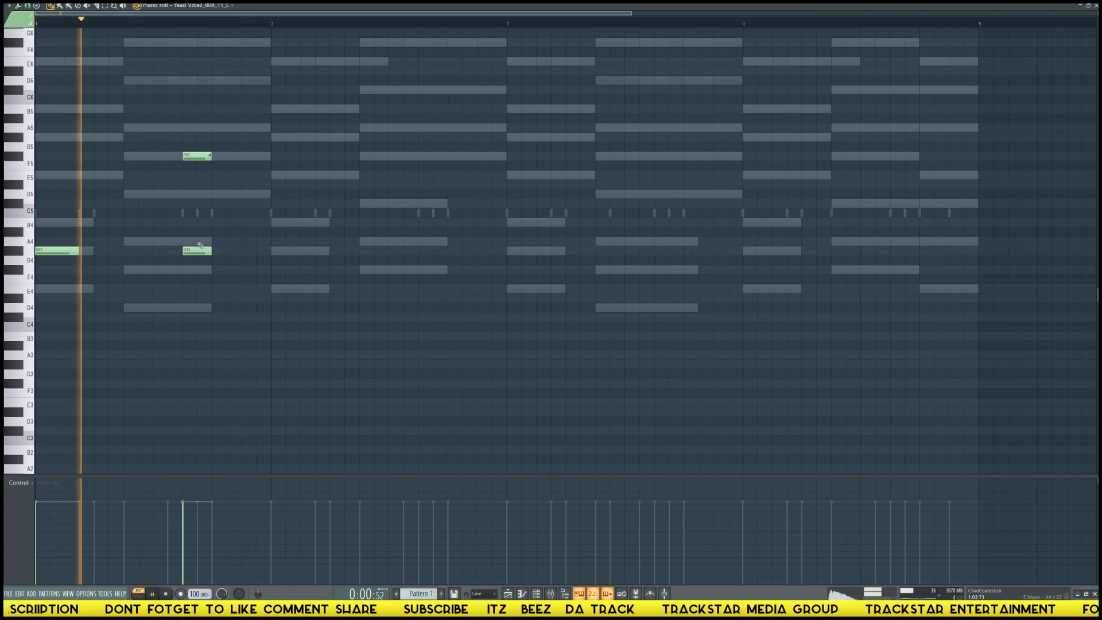
key(space)
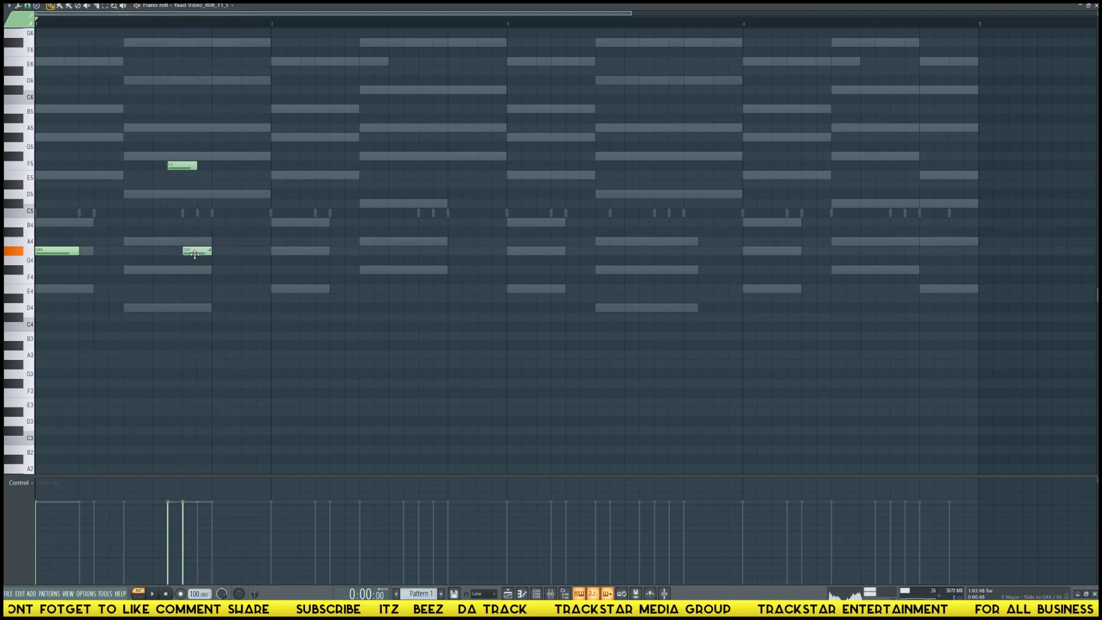
key(space)
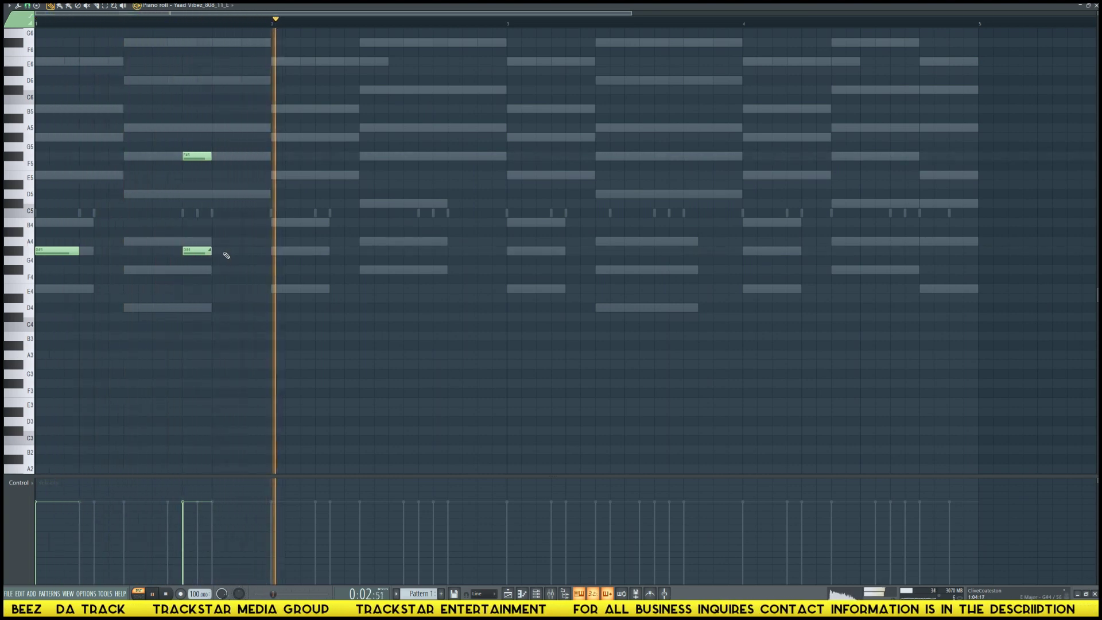
- Add two consecutive G#4 notes of equal length to the 808 at the start of bar 2
click(274, 250)
drag(300, 250, 310, 250)
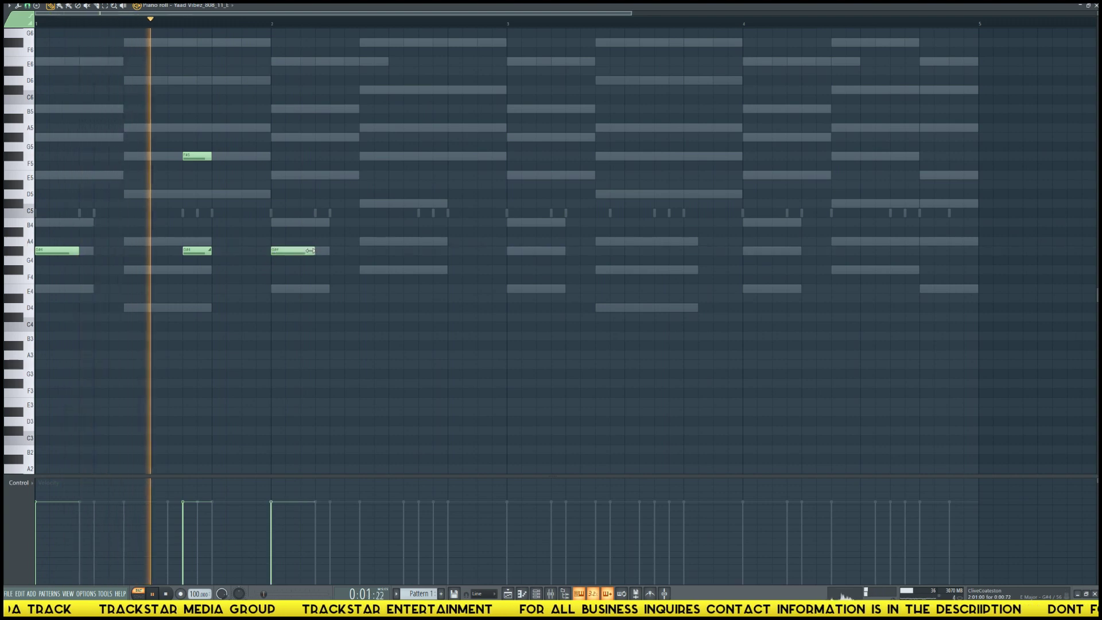
click(323, 251)
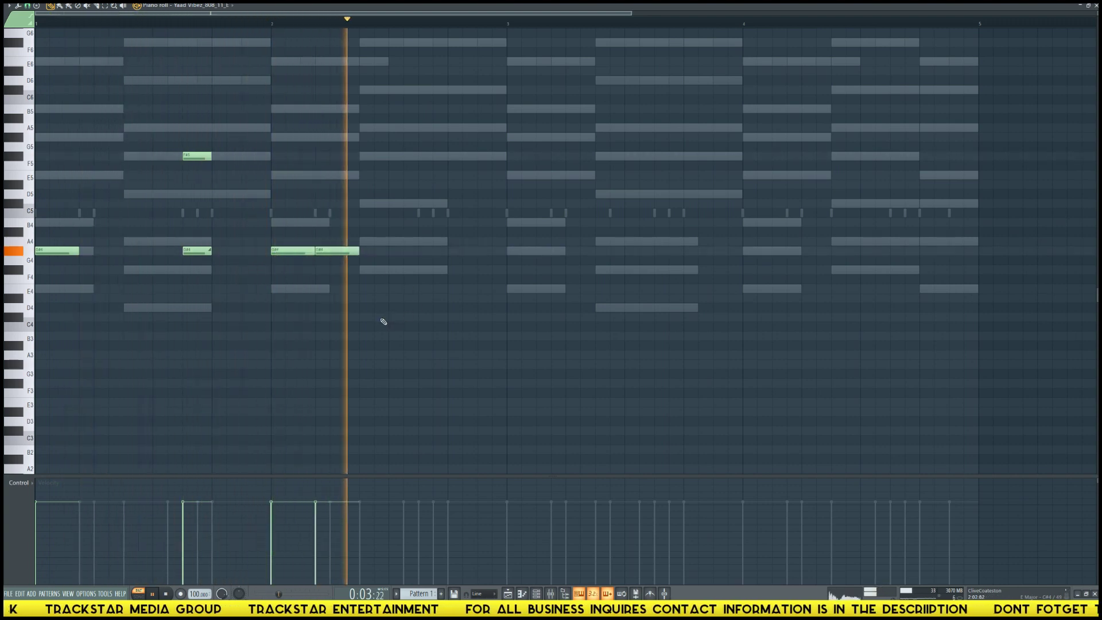
- Place a note directly after the two G#4 notes in bar 2, pitch it to C#5 and shorten it to four steps
click(364, 269)
drag(400, 269, 439, 269)
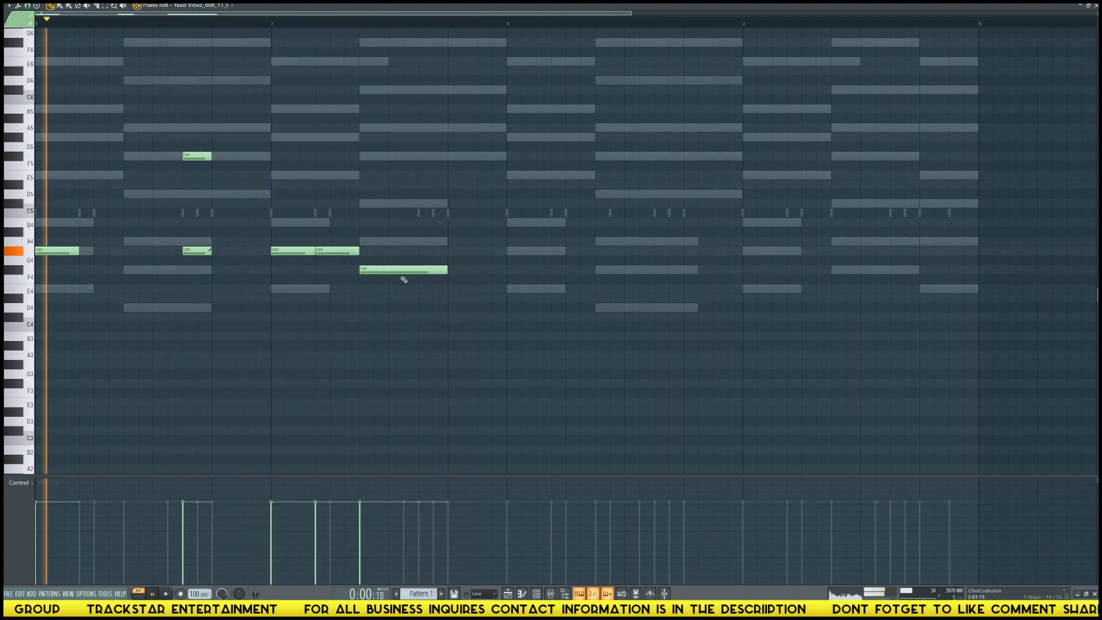
drag(402, 269, 400, 202)
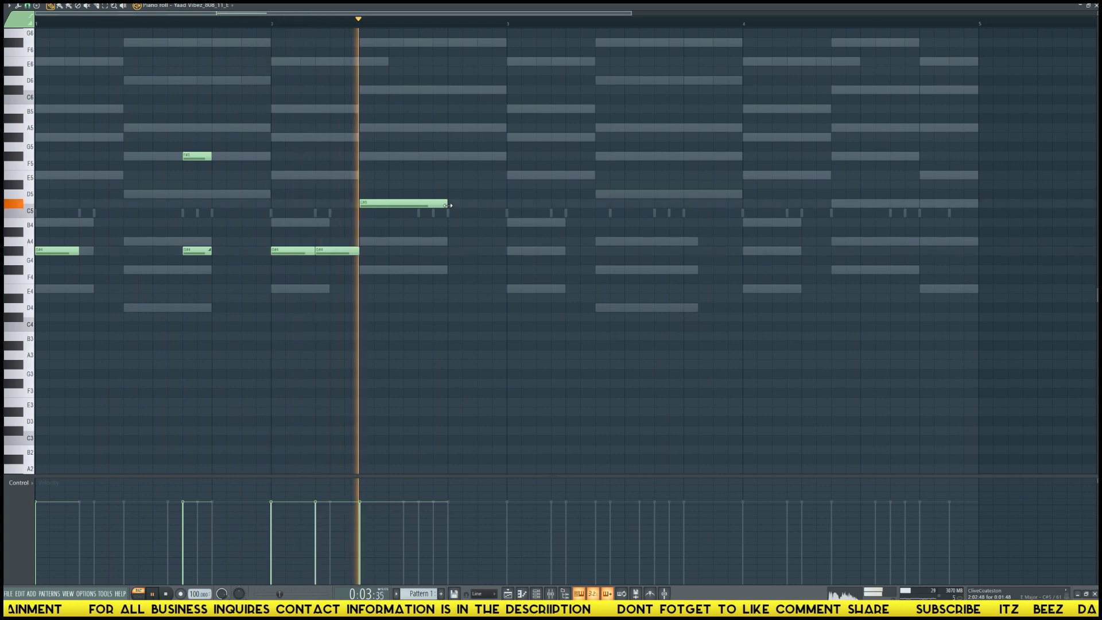
drag(447, 205, 418, 205)
- Copy bar 1's F#5 and G#4 slide pair to directly after bar 2's C#5 note and lower the upper copy to C#5
drag(213, 264, 199, 157)
scroll(199, 152, up, 3)
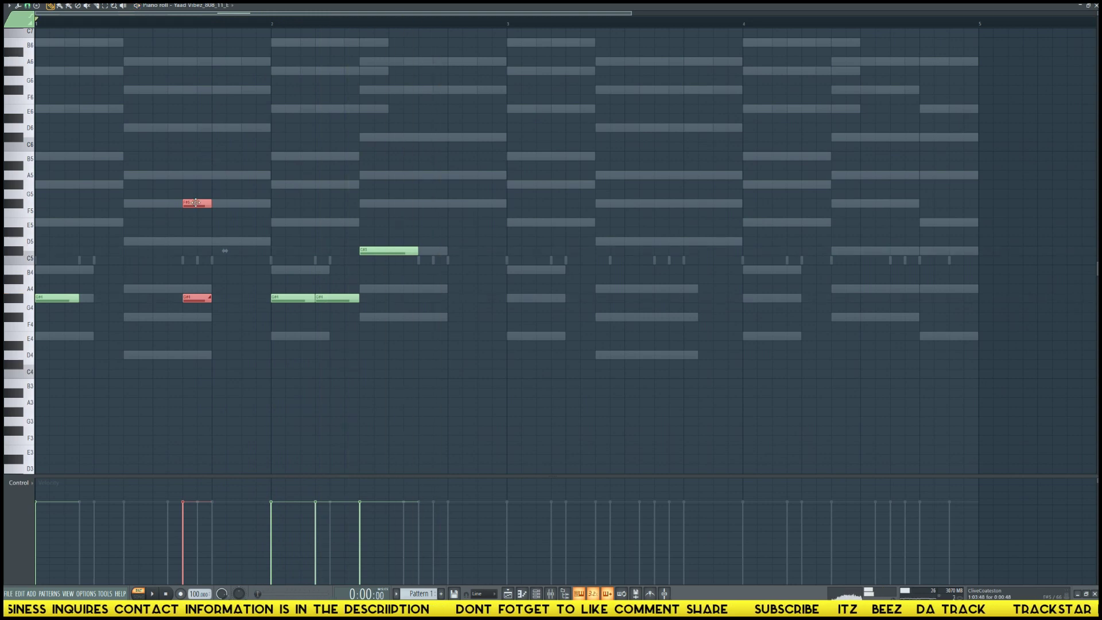
click(430, 202)
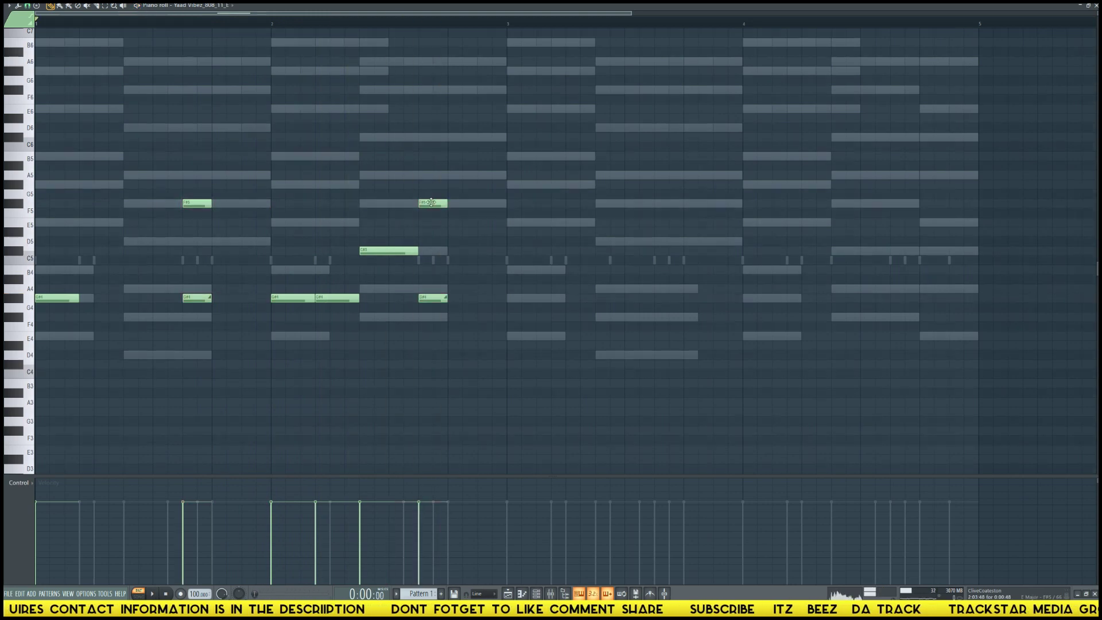
key(space)
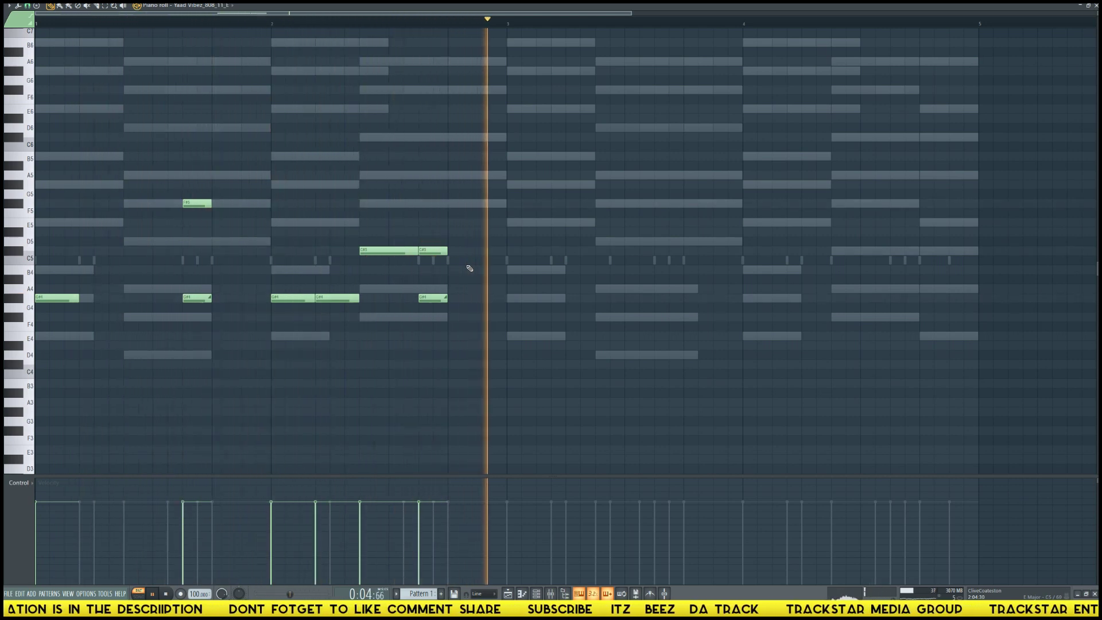
- Add a G#4 note filling the rest of bar 2 and an F#5 slide note at the bar's end
key(space)
key(space)
key(space)
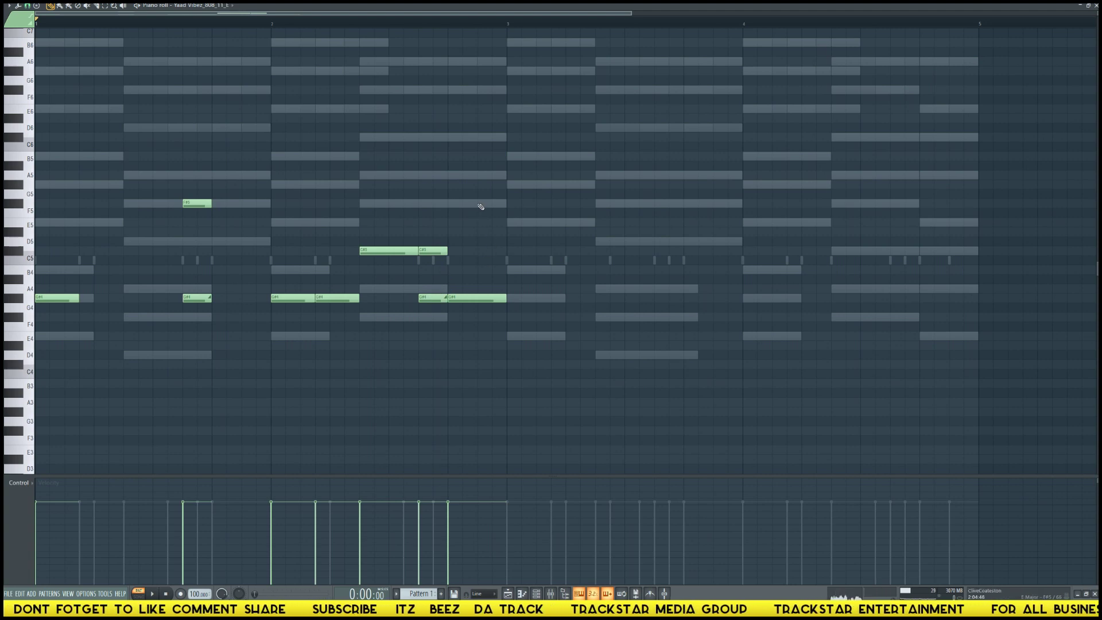
key(space)
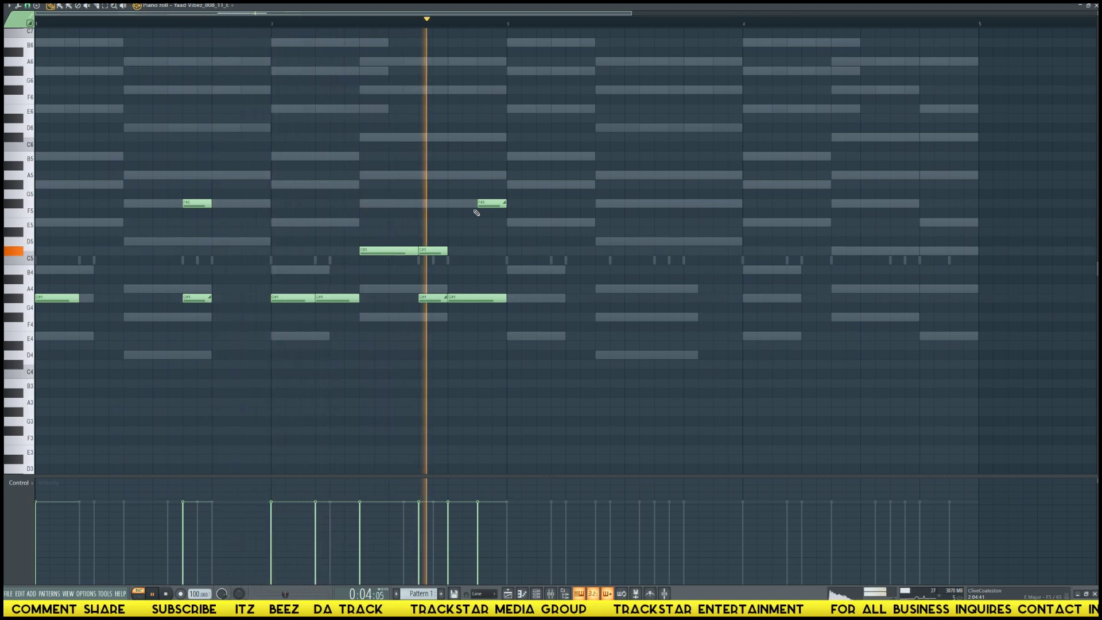
- Delete bar 2's last G#4 note, extend the second C#5 to the bar's end, and keep the G#4 slide note two steps long
key(space)
key(space)
right_click(447, 299)
drag(436, 246, 452, 319)
key(space)
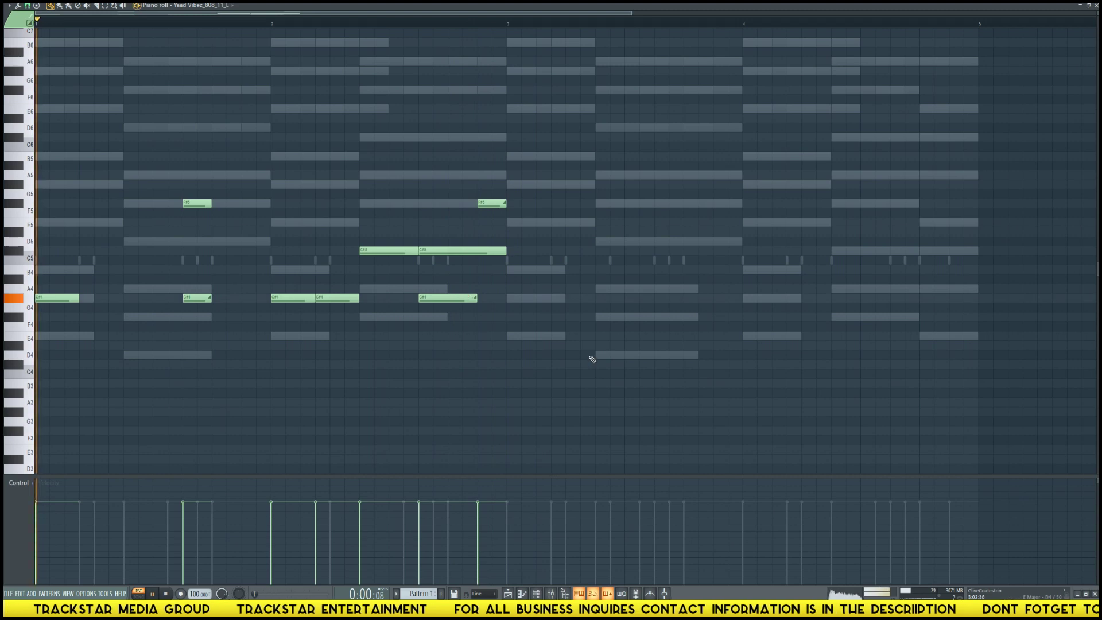
drag(476, 299, 447, 298)
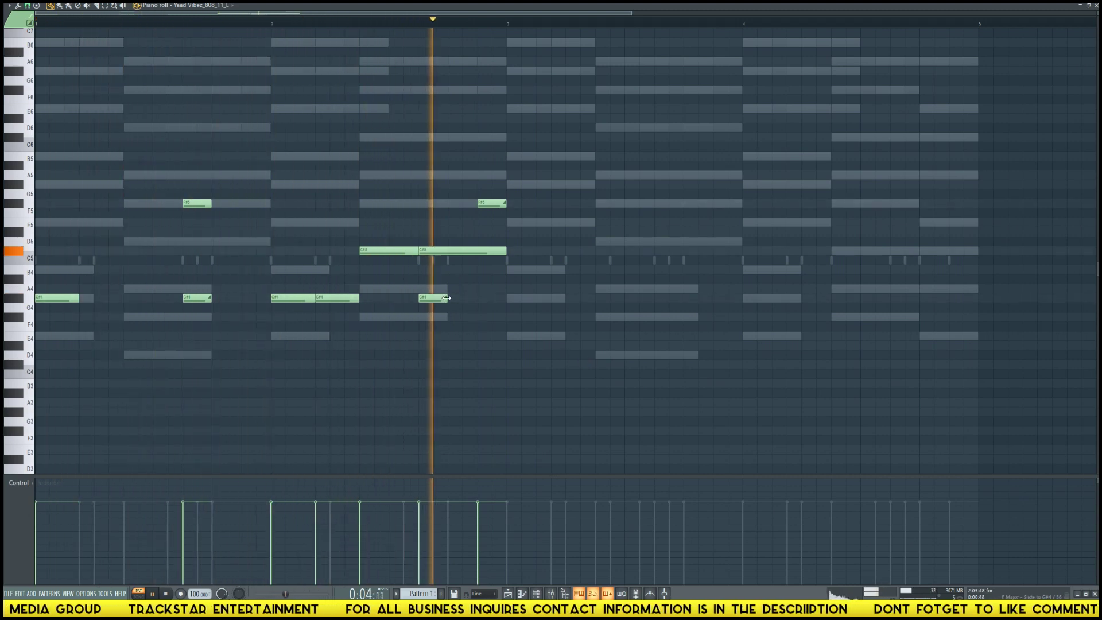
key(space)
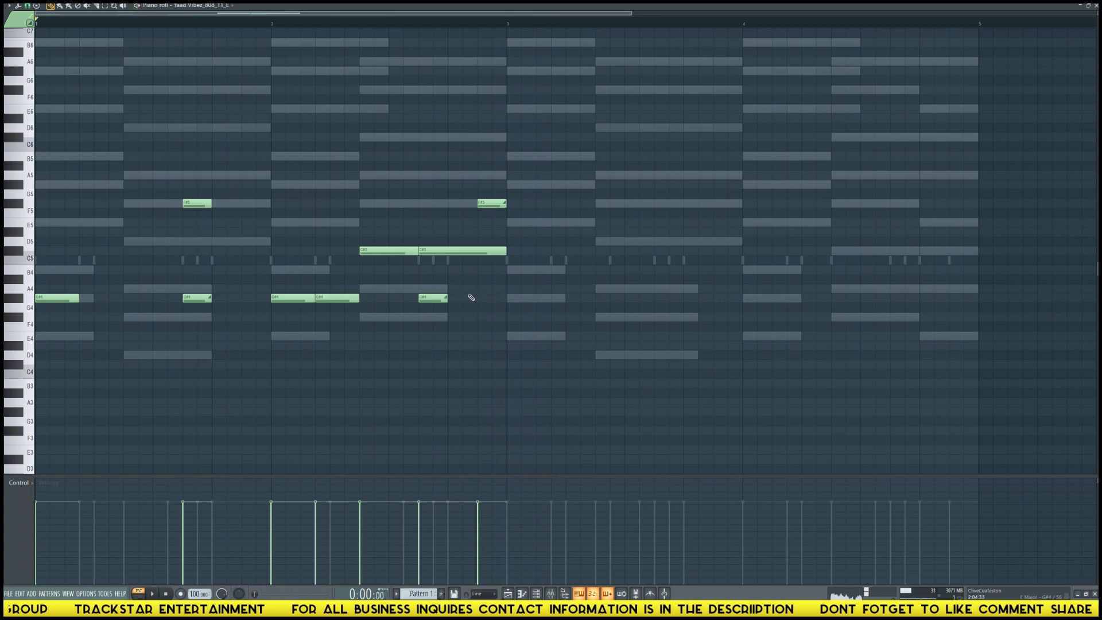
- Duplicate the two-bar 808 phrase into bars 3 and 4 and set the playback start in bar 2
scroll(387, 224, down, 3)
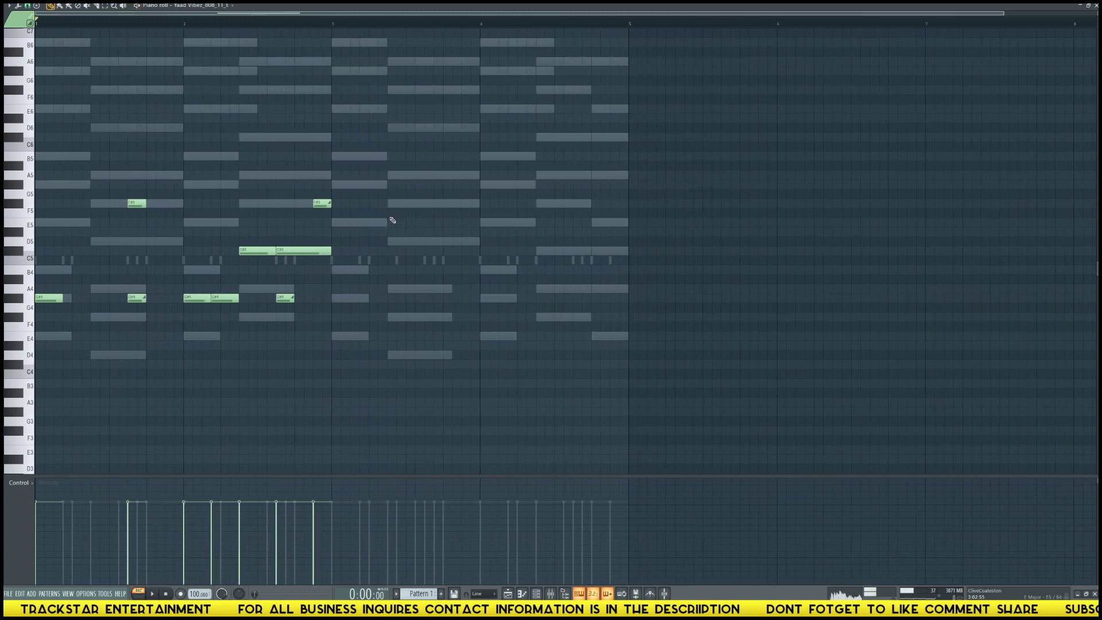
click(264, 21)
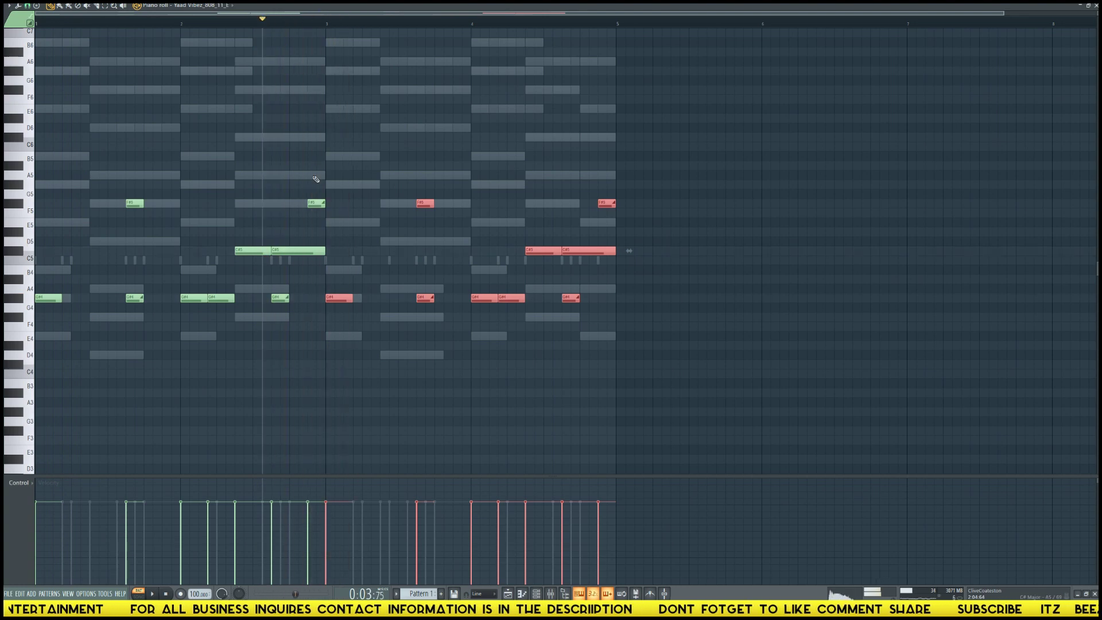
- Raise bar 3's opening note to F#5 and follow it with another F#5 note with a G#4 slide note beneath
key(space)
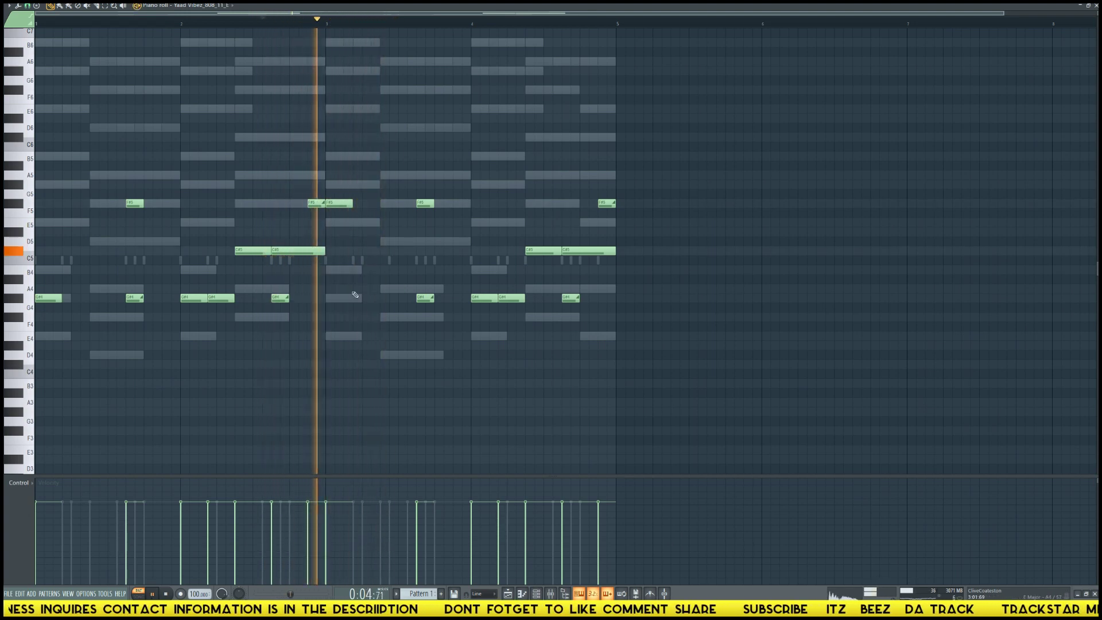
key(space)
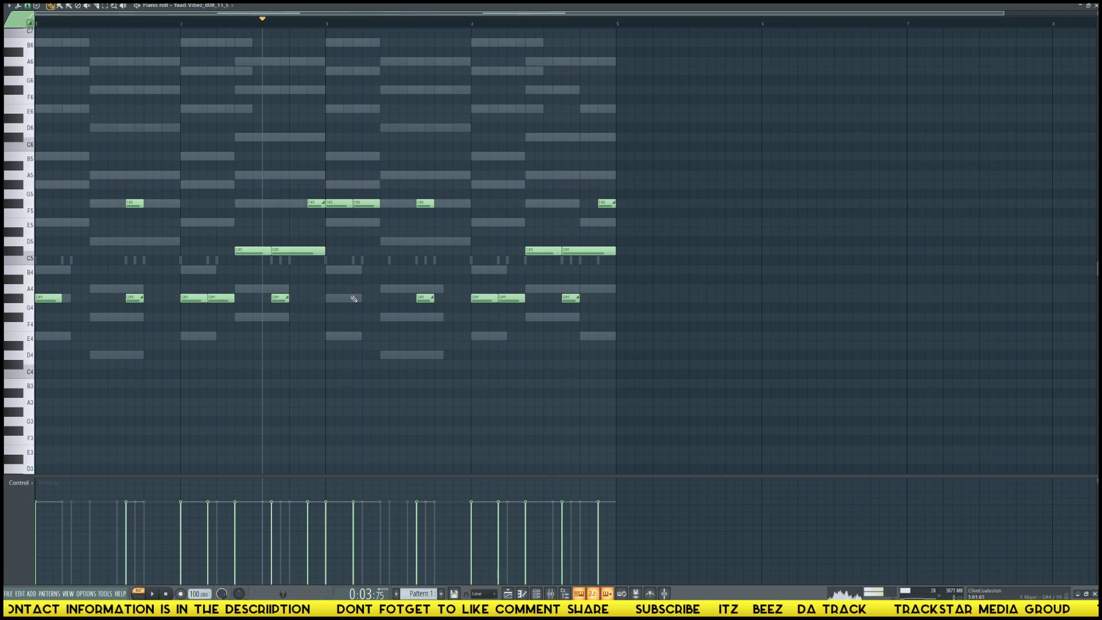
drag(362, 297, 379, 299)
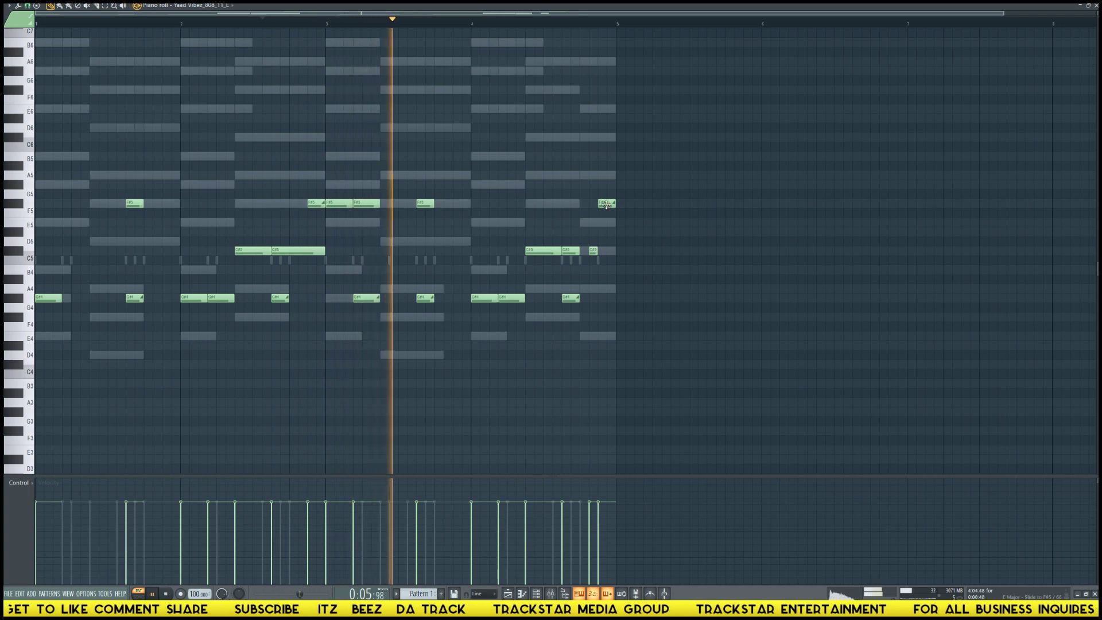
- End bar 4 with a shortened C#5 note and a regular E5 note in place of the F#5 slide, playing from bar 4
mouse_move(606, 204)
mouse_down()
mouse_move(609, 252)
mouse_move(606, 222)
mouse_up()
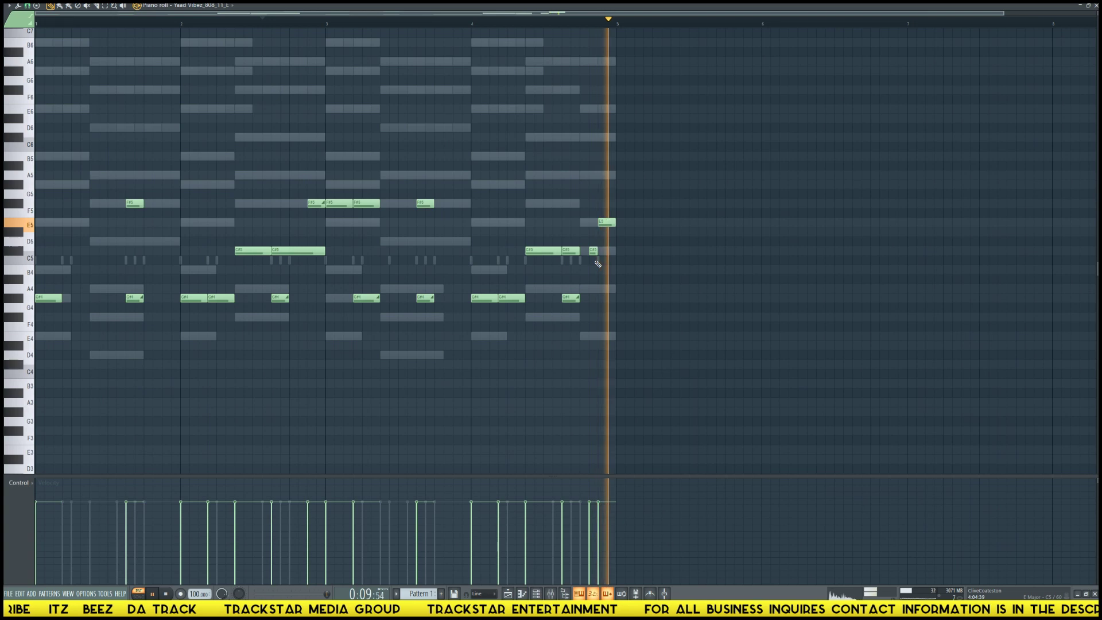
key(space)
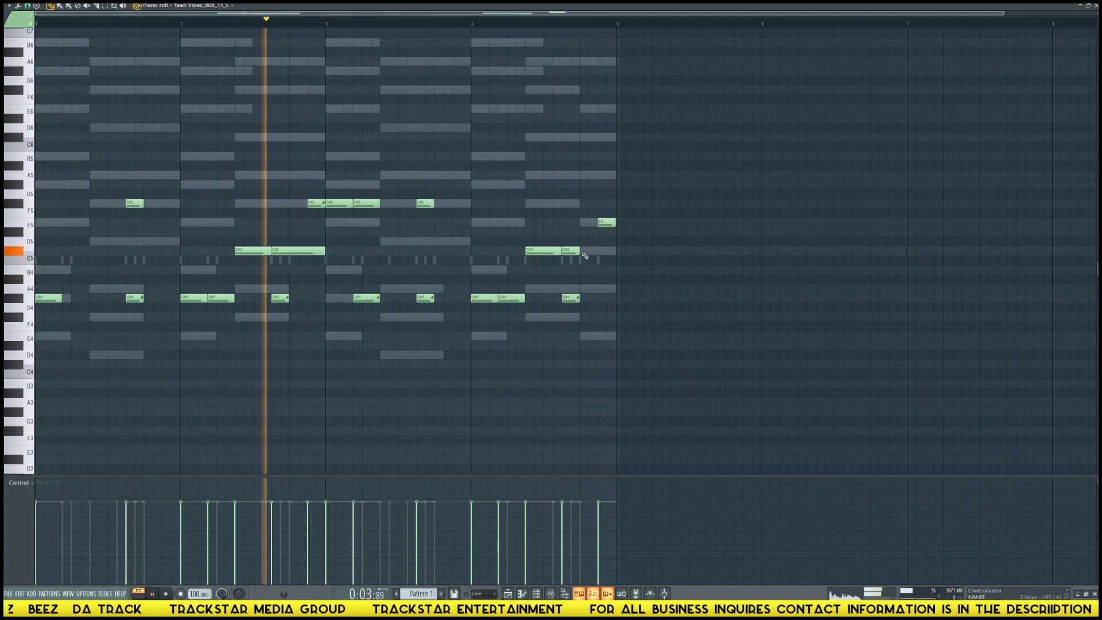
click(474, 25)
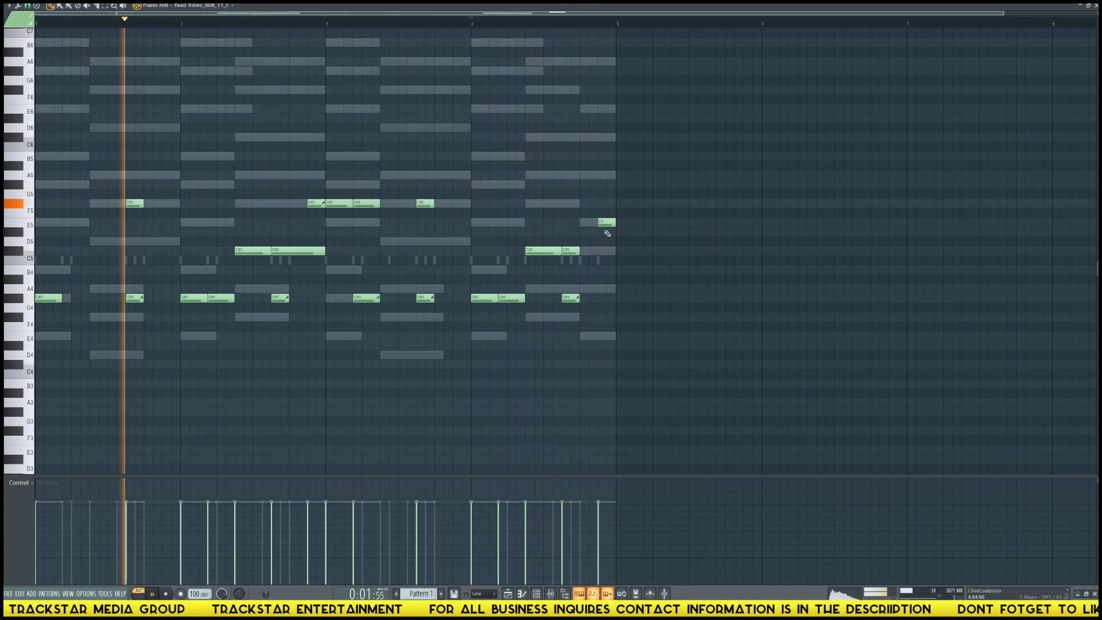
- Load HAT - BLANCO from the WondaGurl drumkit's Closed Hats folder into a new channel
key(F6)
key(space)
key(alt+F8)
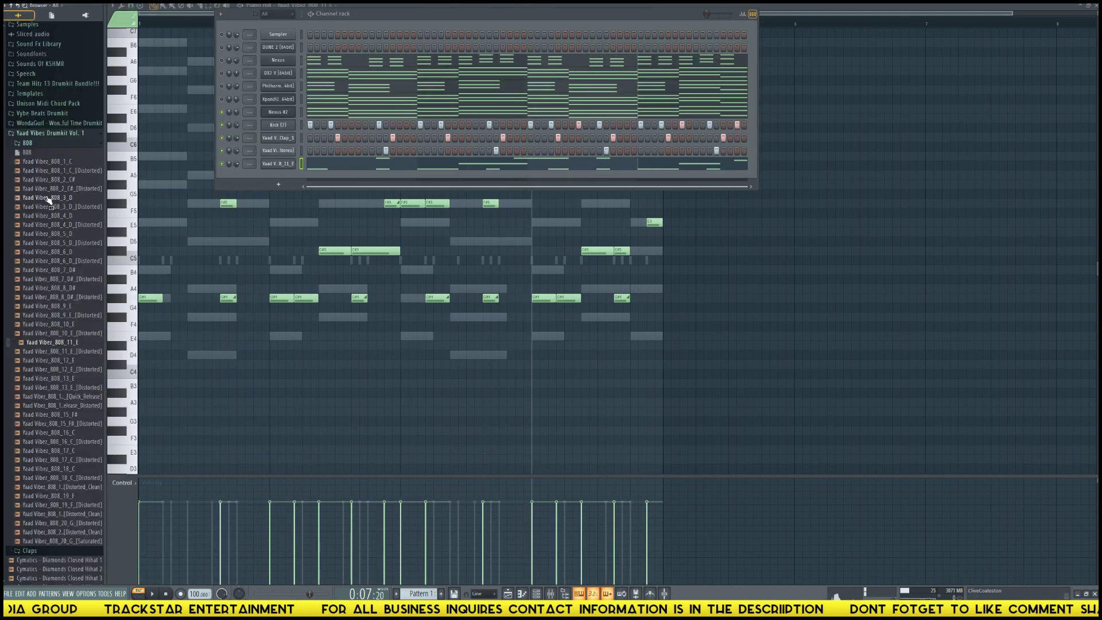
click(36, 124)
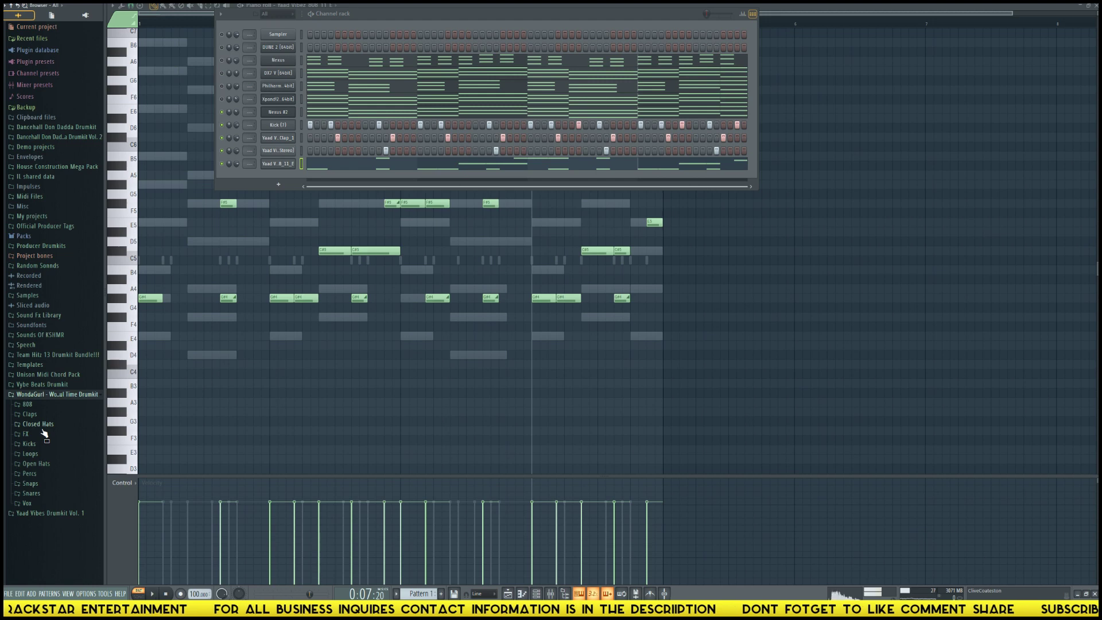
click(42, 425)
click(45, 460)
right_click(51, 465)
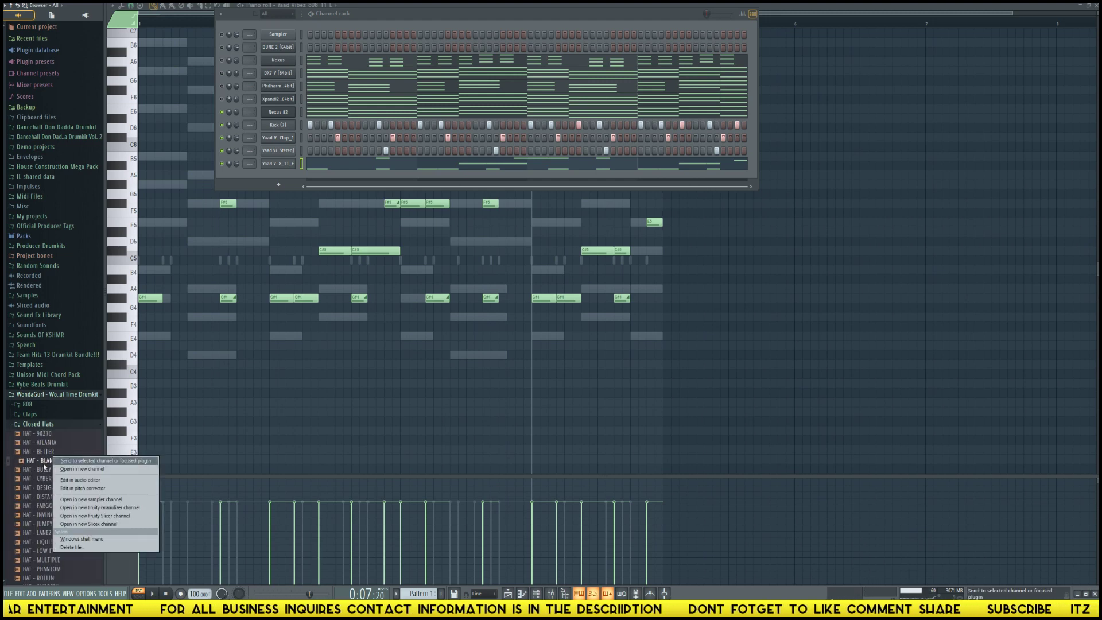
right_click(44, 468)
click(78, 469)
key(alt+F8)
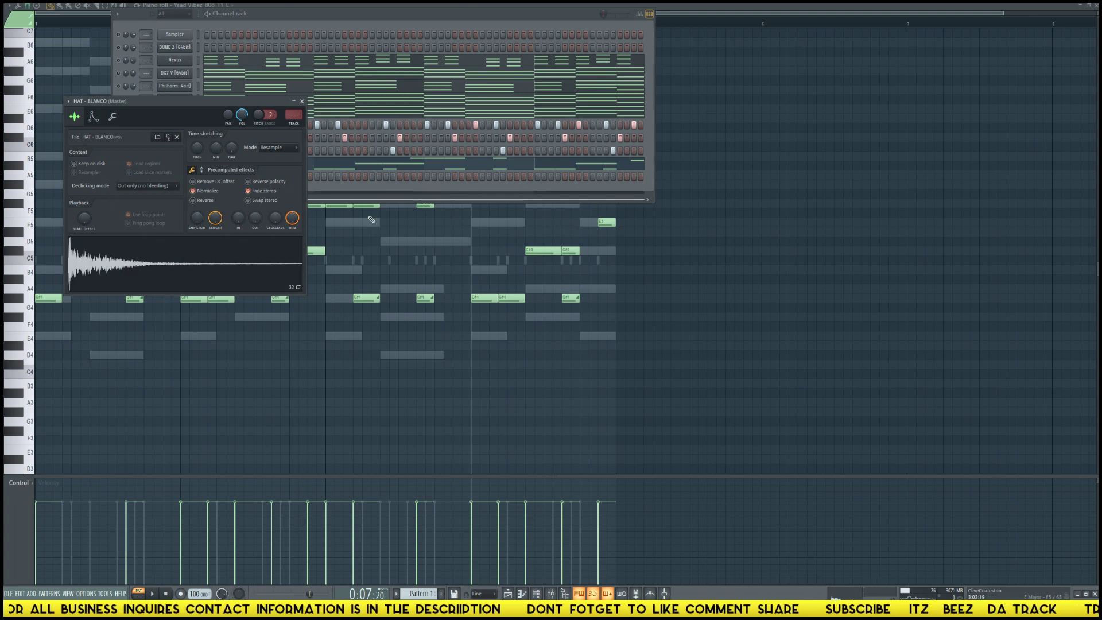
- Fill the HAT - BLANCO channel with a hit on every 2 steps and play the pattern
click(348, 191)
right_click(176, 177)
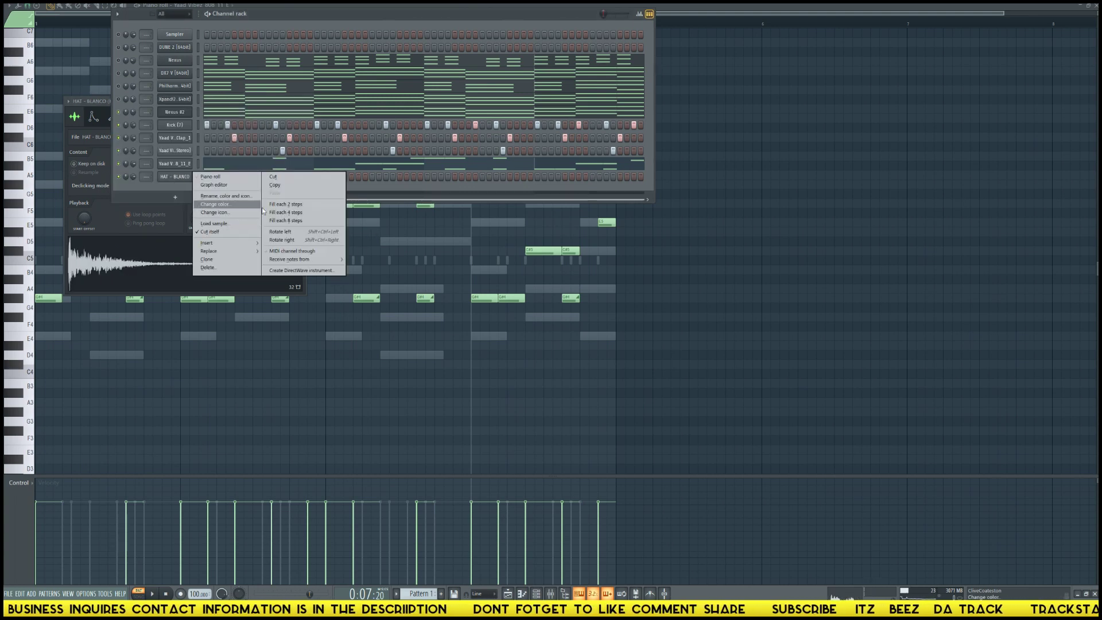
key(Escape)
key(space)
- Replace the hi-hat channel's sample with HAT - DESIGNER and audition it in the pattern
click(178, 179)
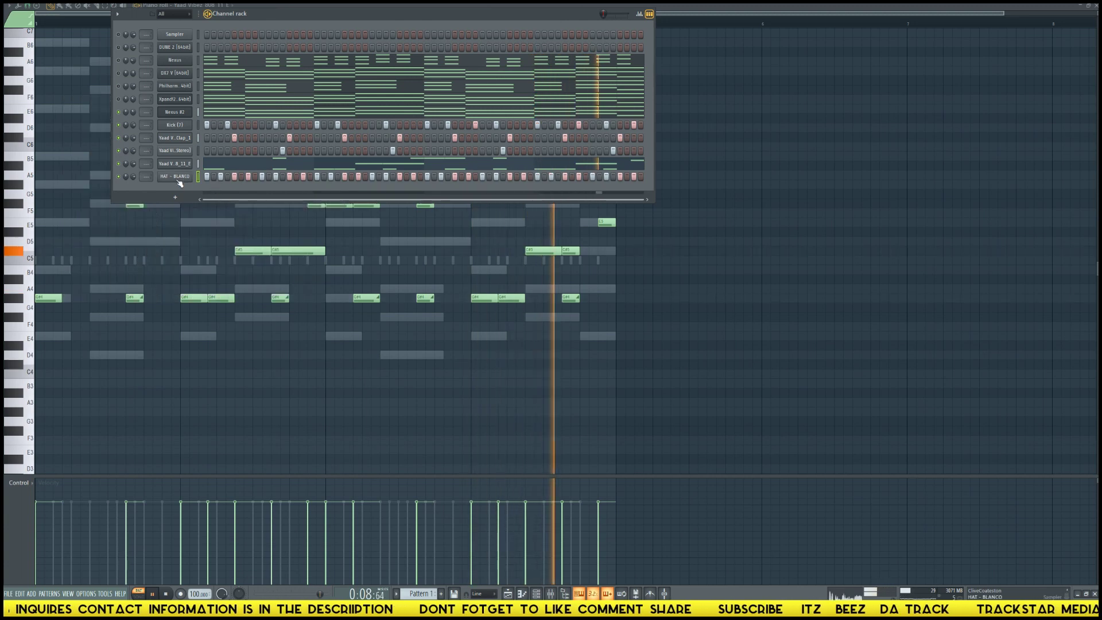
click(177, 177)
mouse_move(19, 525)
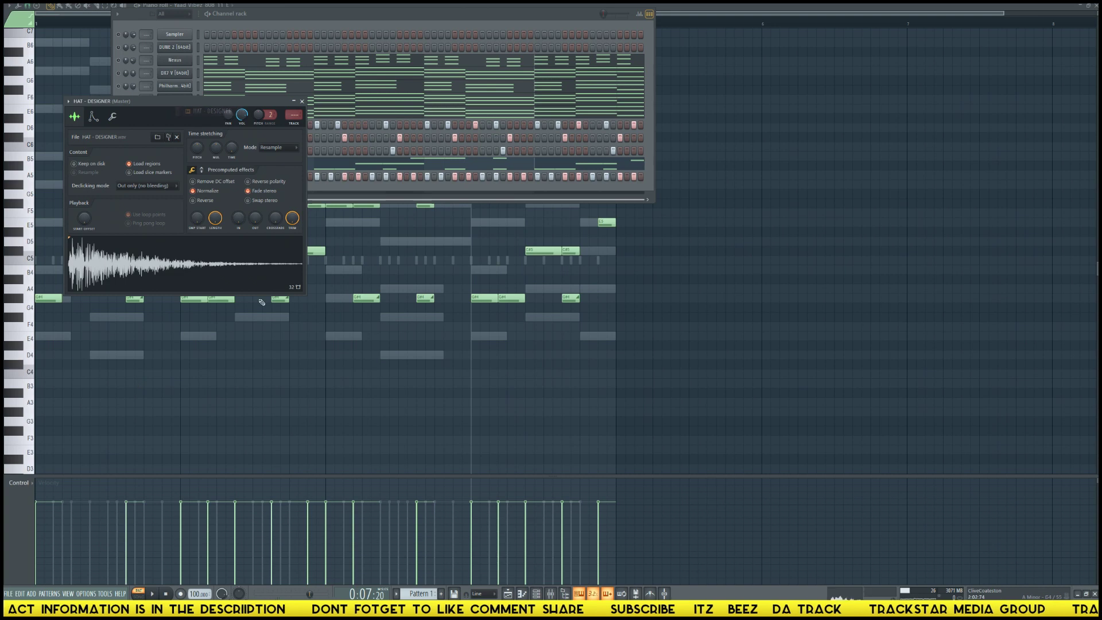
click(336, 190)
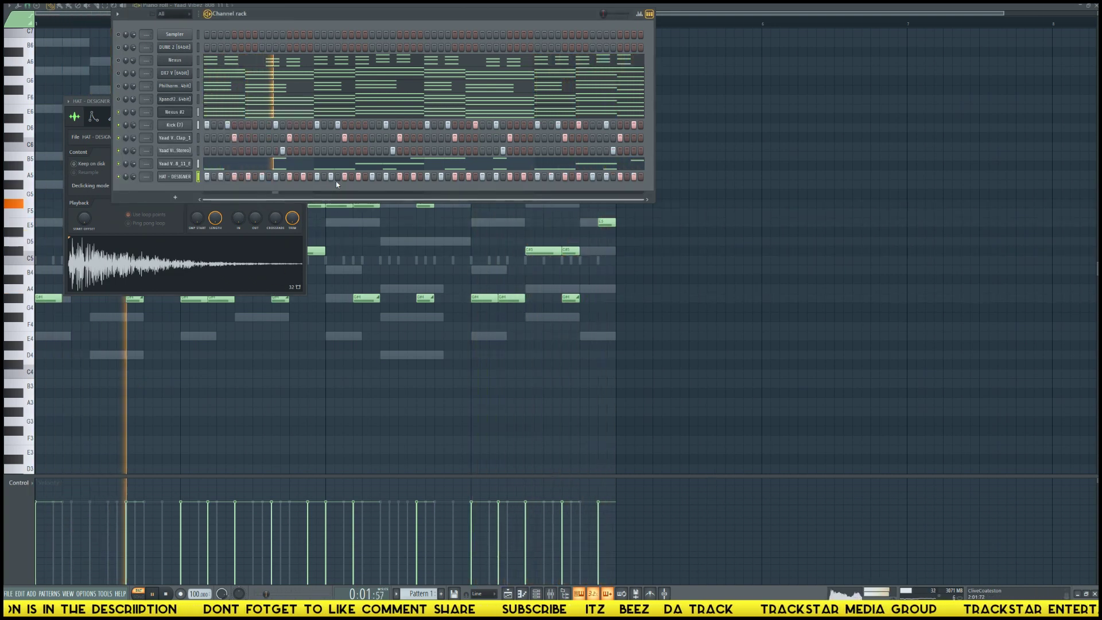
- Inspect the HAT - DESIGNER channel's sampler settings while playing the pattern
key(space)
click(176, 180)
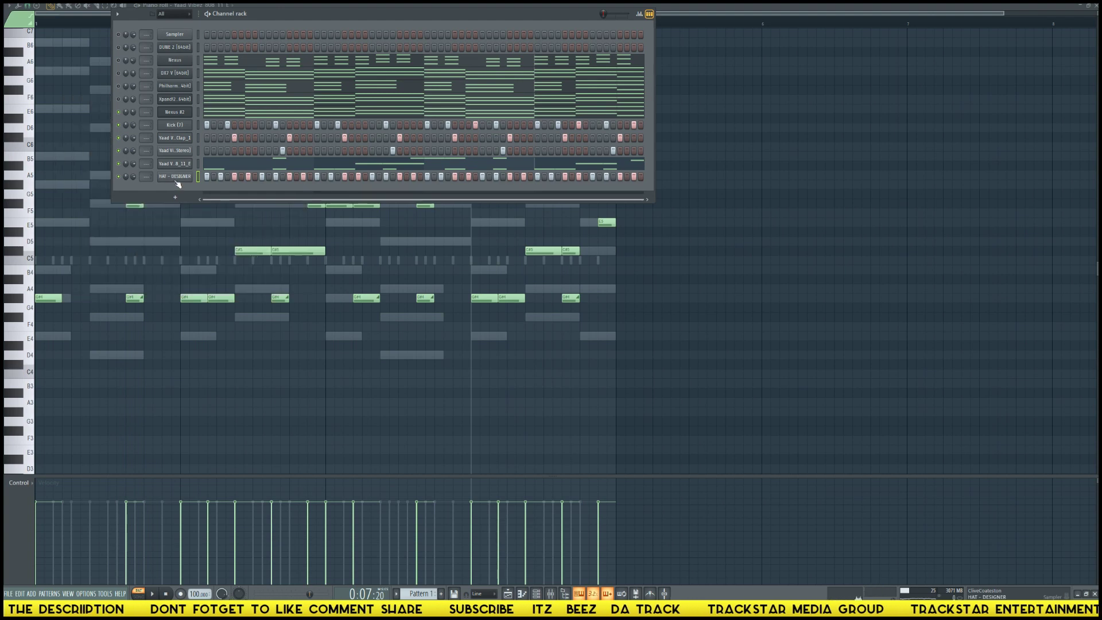
click(176, 180)
key(space)
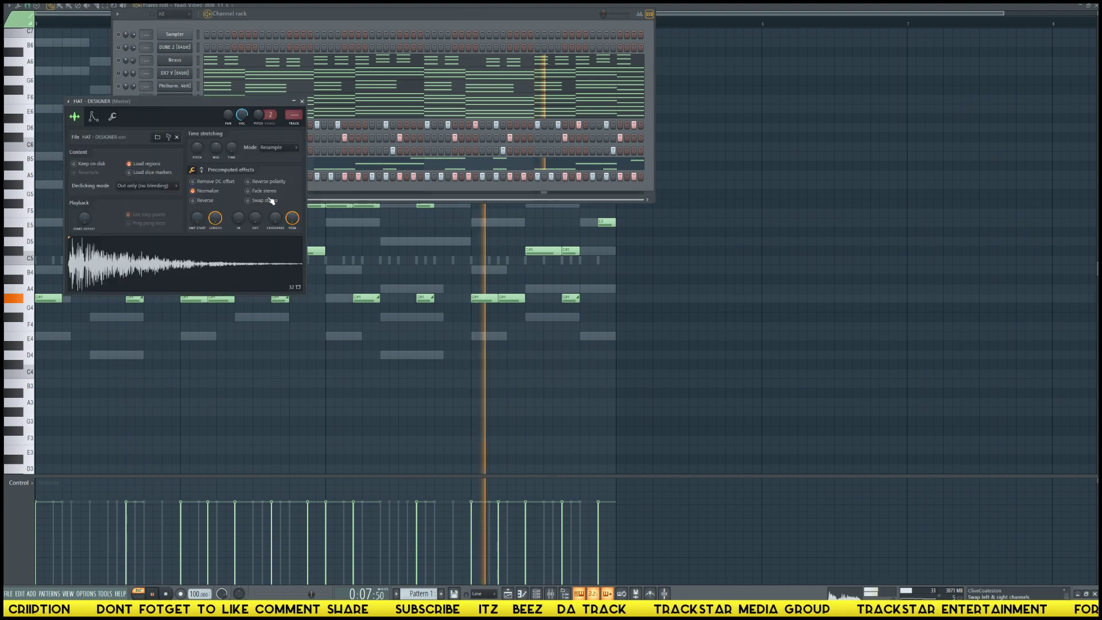
click(170, 93)
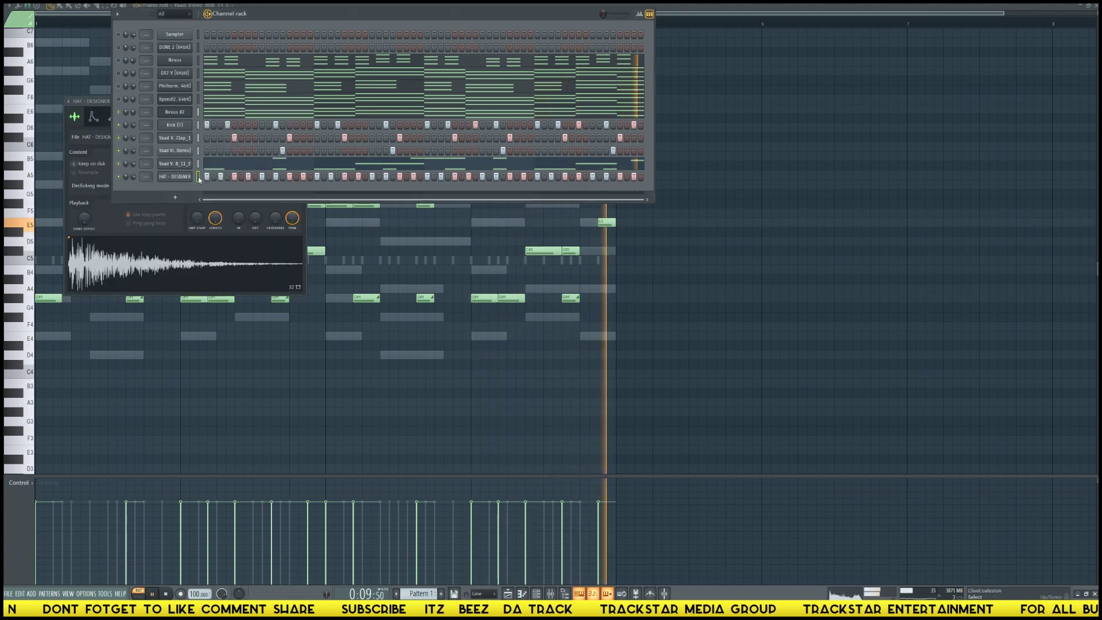
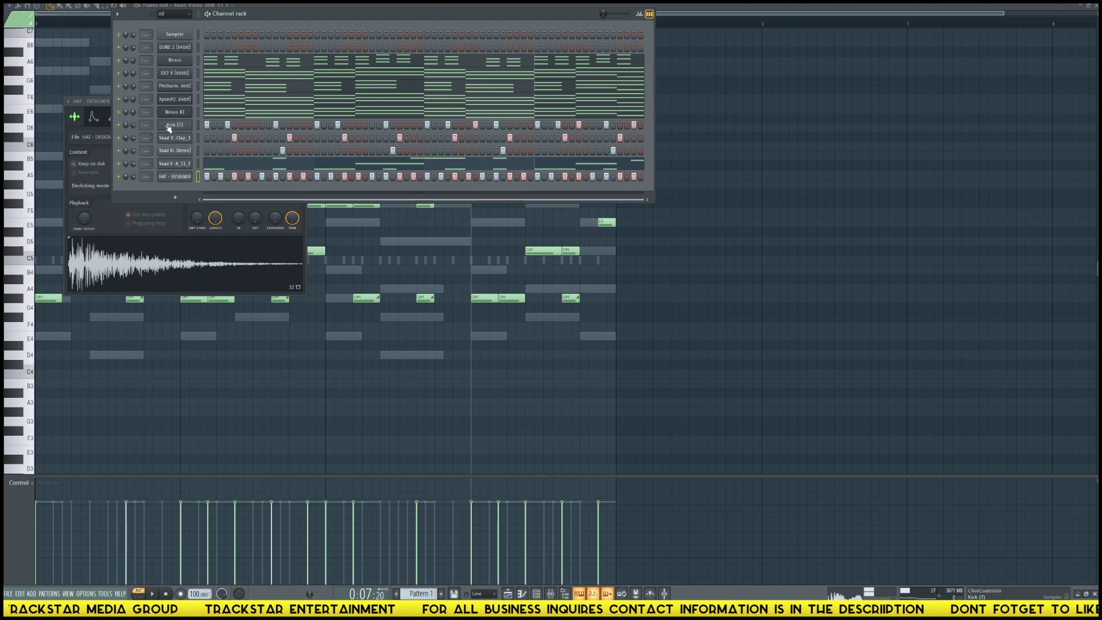
- Open and close the DUNE 2 synth, and audition the Nexus melody and its layers with the drums muted
click(175, 49)
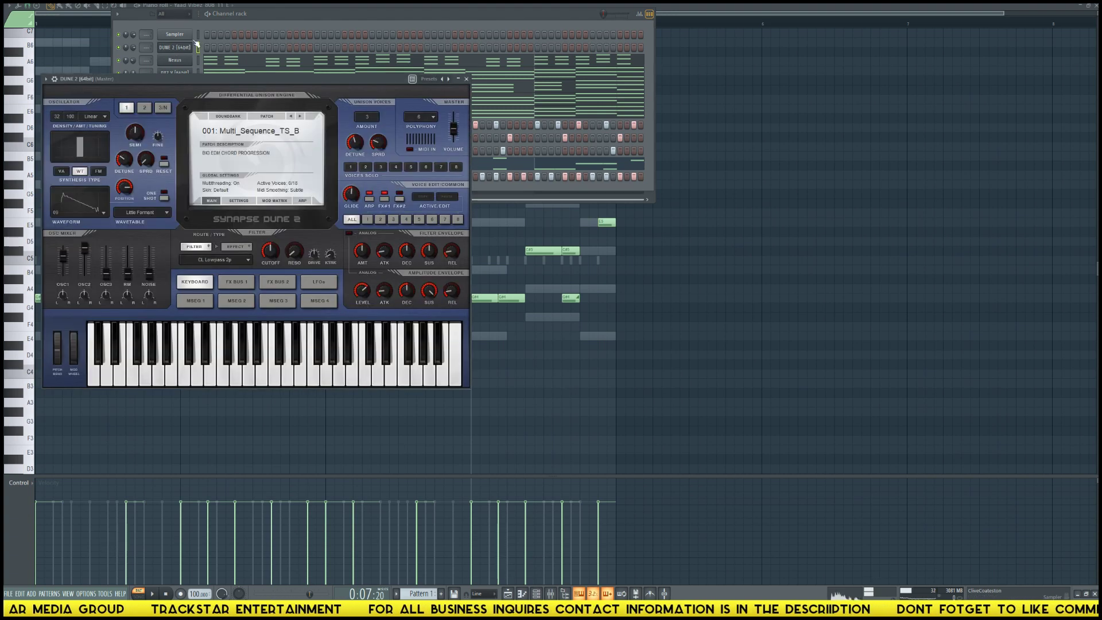
click(174, 48)
key(space)
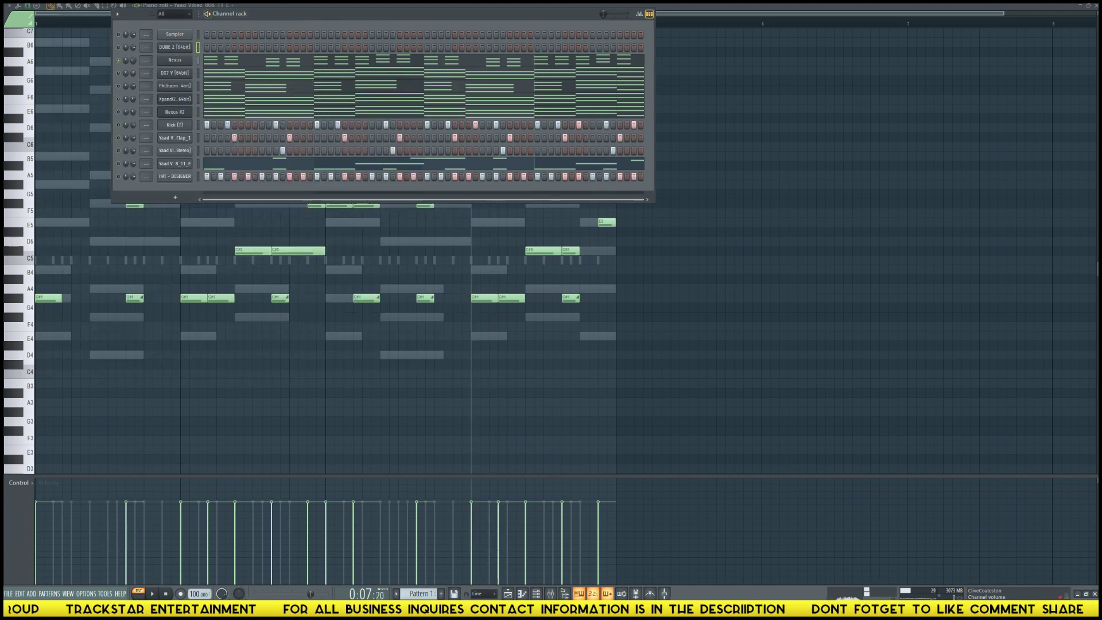
key(space)
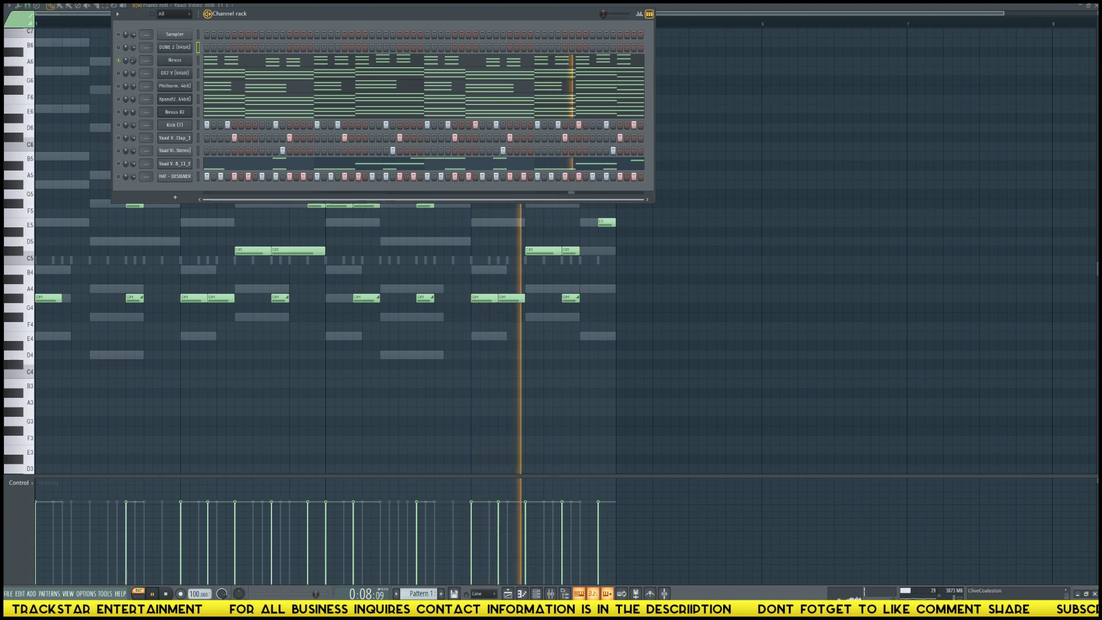
key(space)
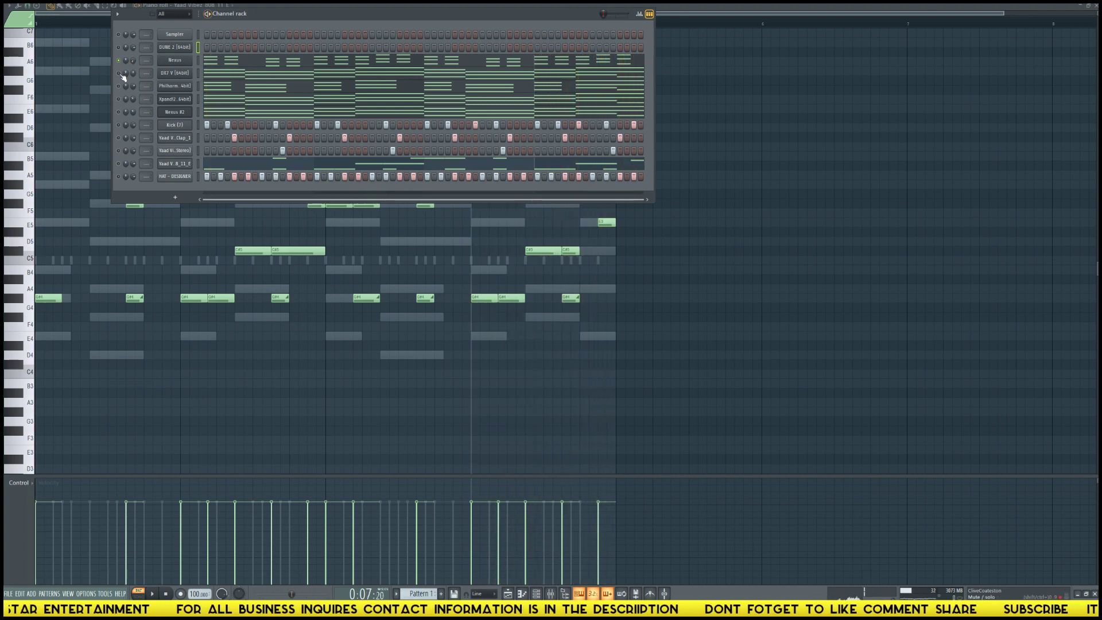
key(space)
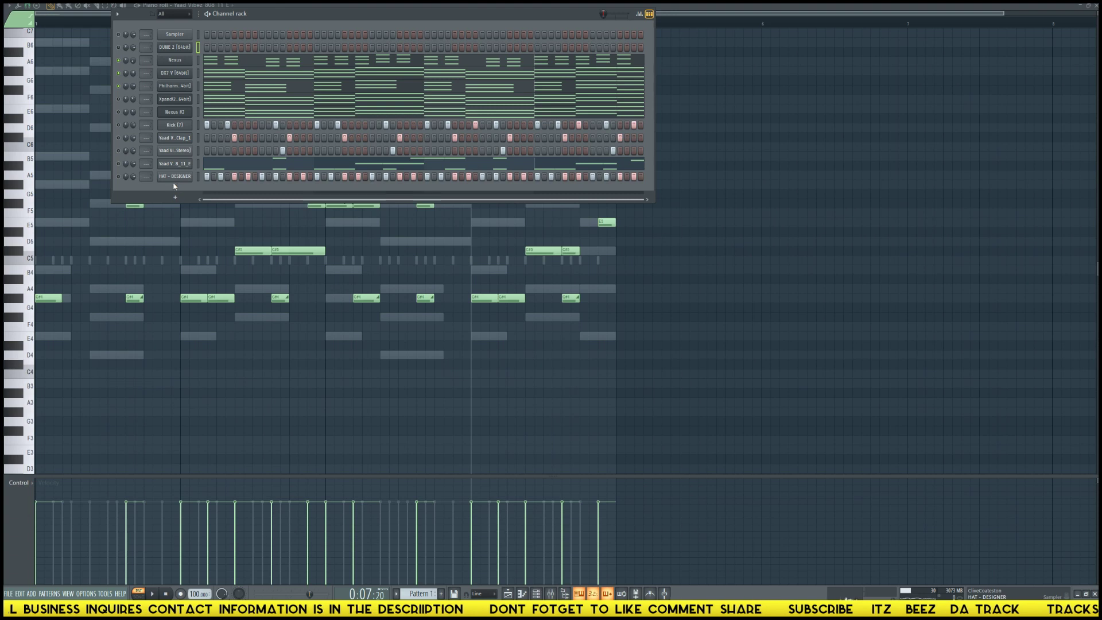
- Add an Xpand!2 channel carrying the chord notes, with part A set to Spiccato Strings Up + Down+
click(175, 197)
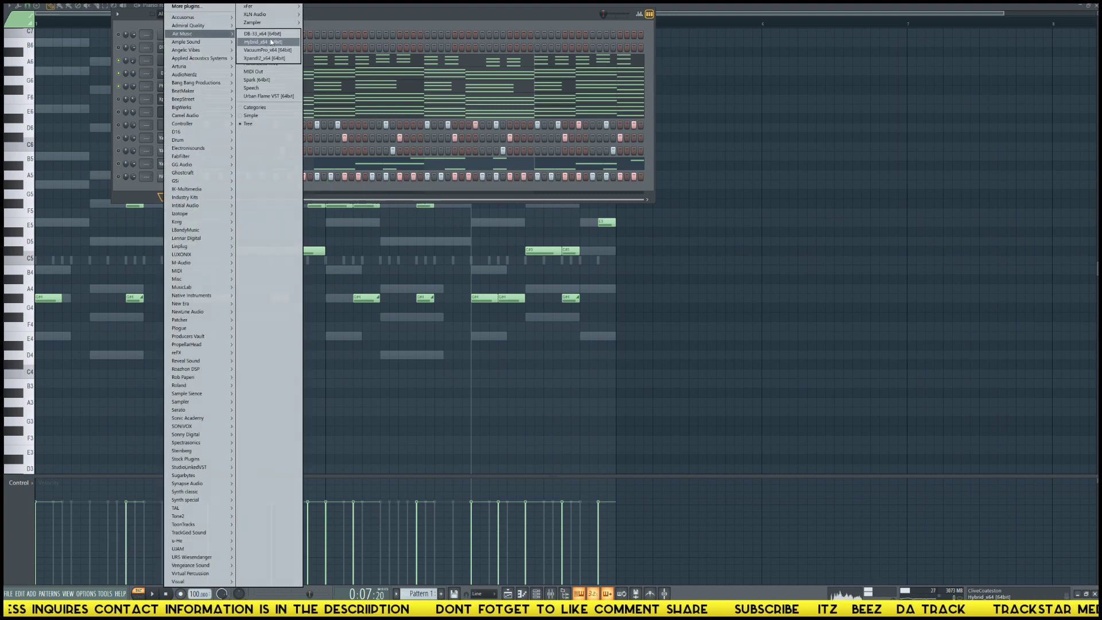
click(264, 58)
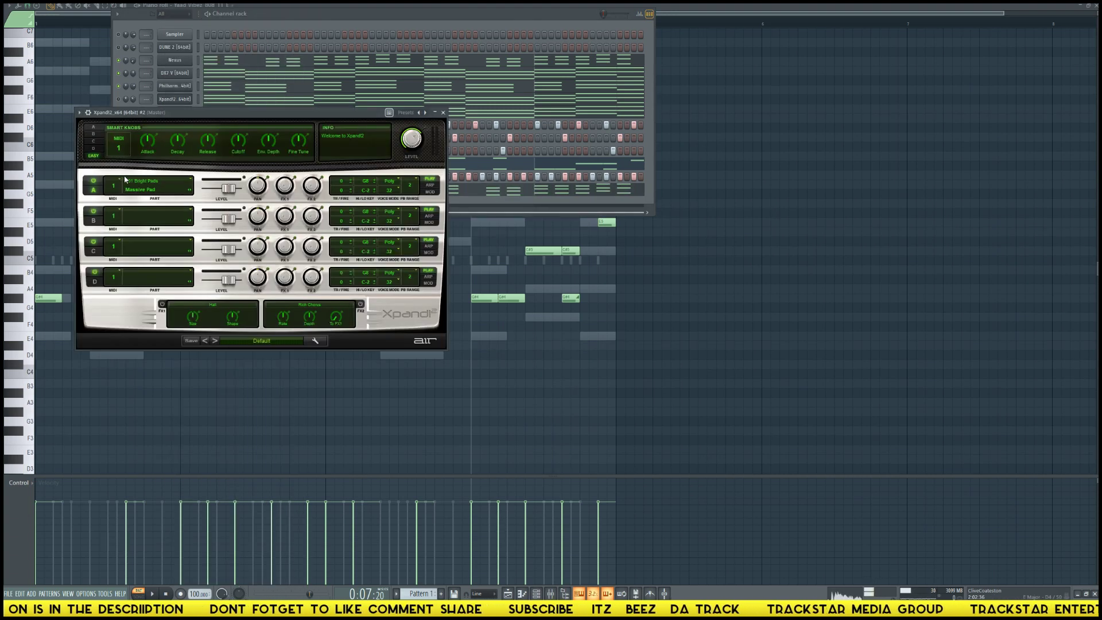
click(144, 190)
mouse_move(160, 274)
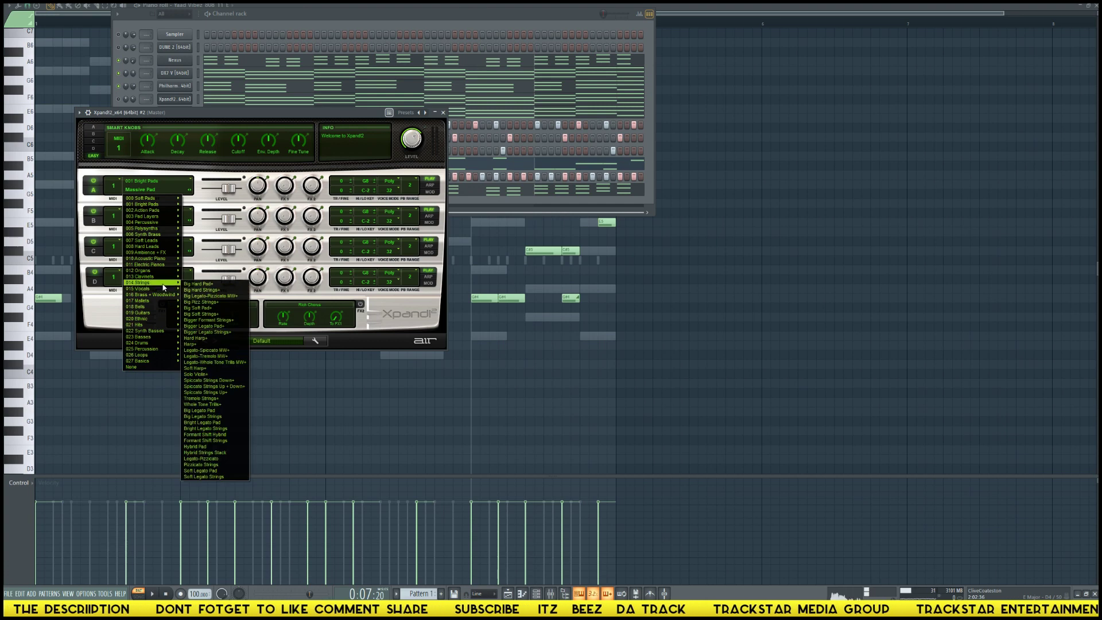
click(224, 387)
click(274, 207)
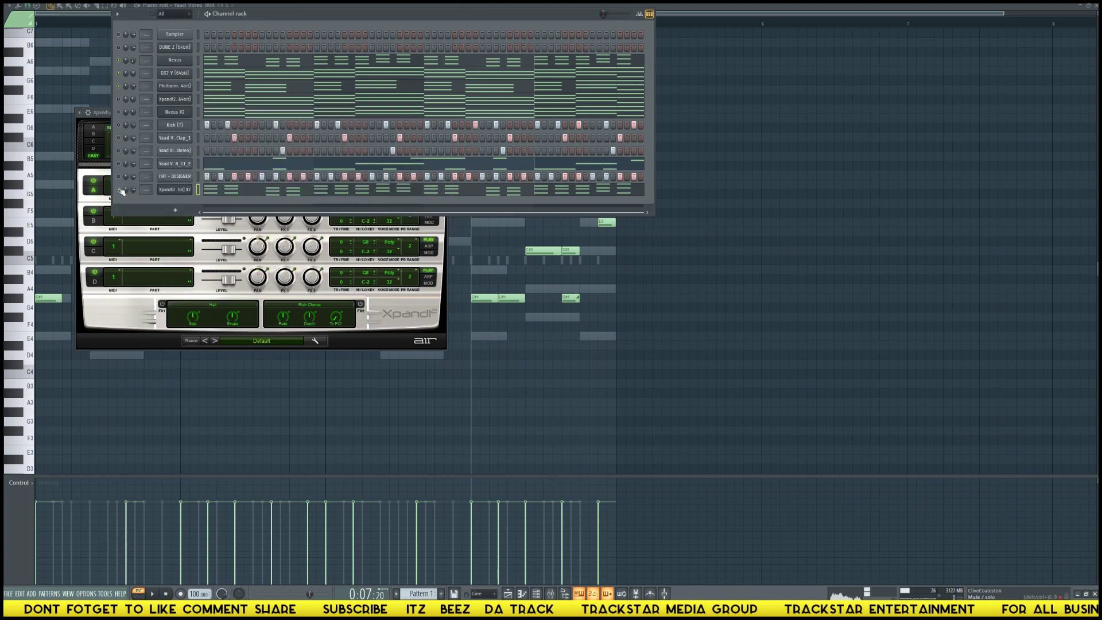
- Transpose the new Xpand!2 channel's chord notes down two octaves, bring them back up one octave, and audition them
click(226, 191)
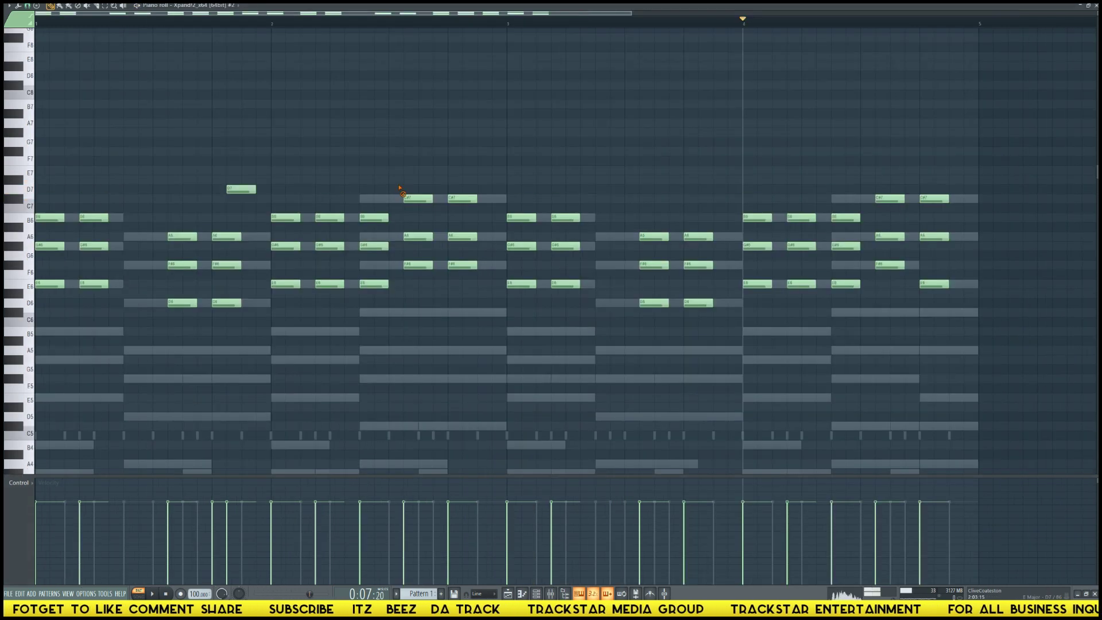
key(ctrl+Down)
key(space)
key(ctrl+Down)
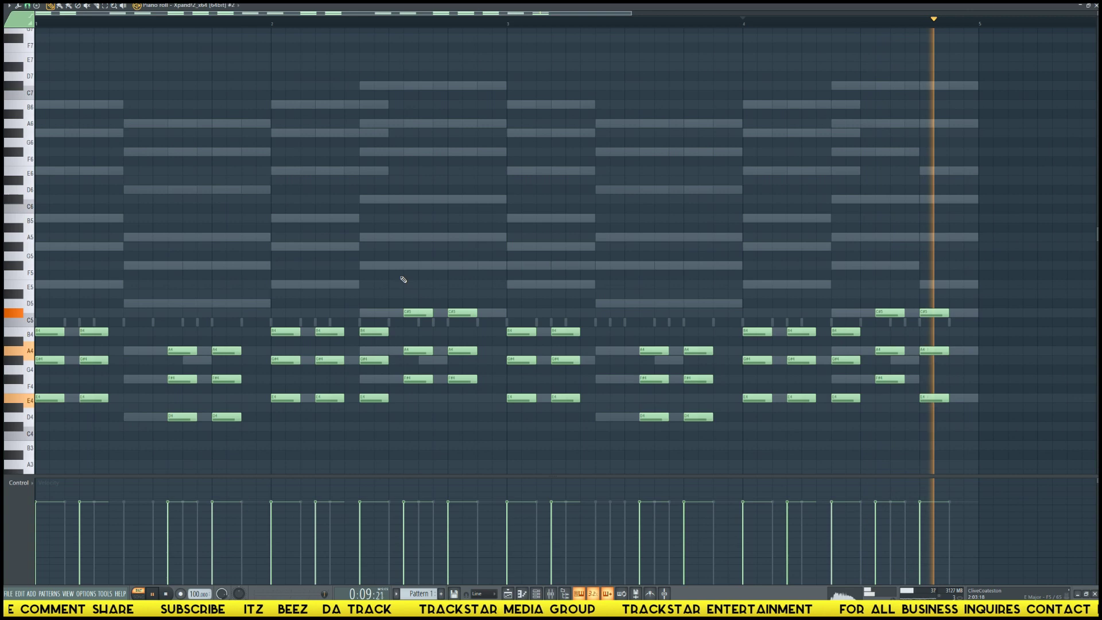
key(space)
key(ctrl+Up)
key(space)
key(space)
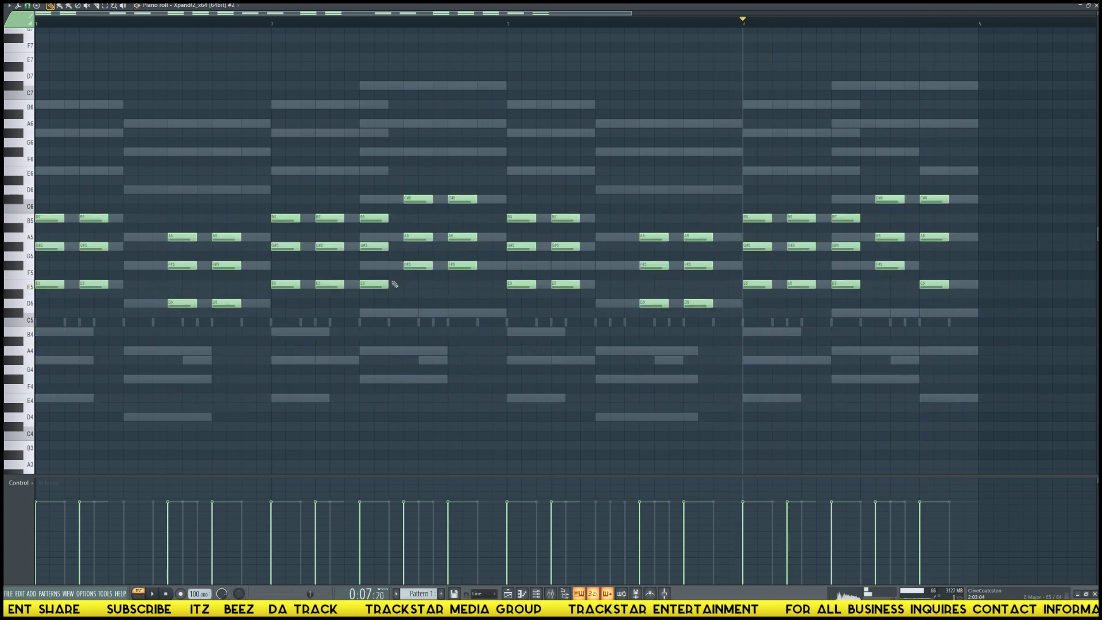
- Shorten all the Xpand!2 chord notes into short staccato hits, with the snap set to (none)
key(ctrl+a)
drag(559, 282, 545, 282)
key(space)
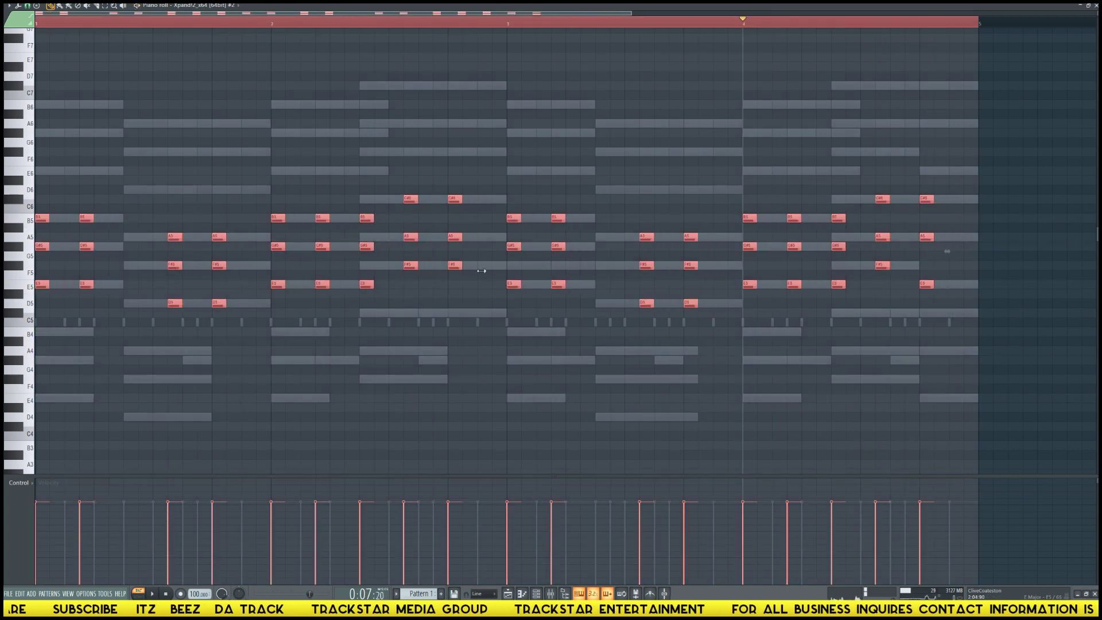
click(27, 5)
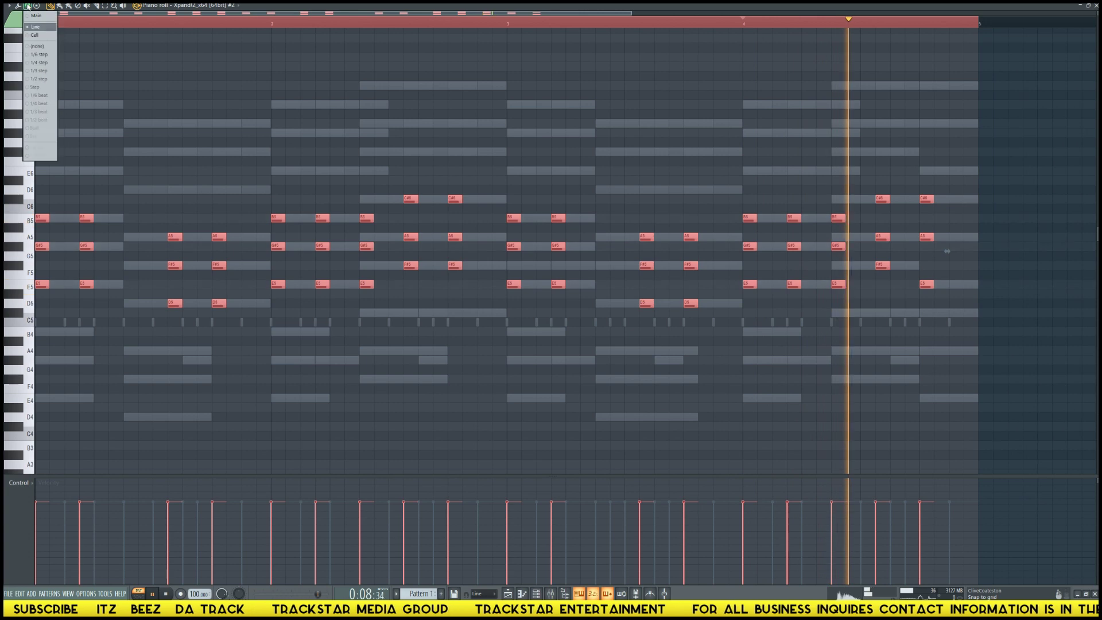
click(43, 49)
key(space)
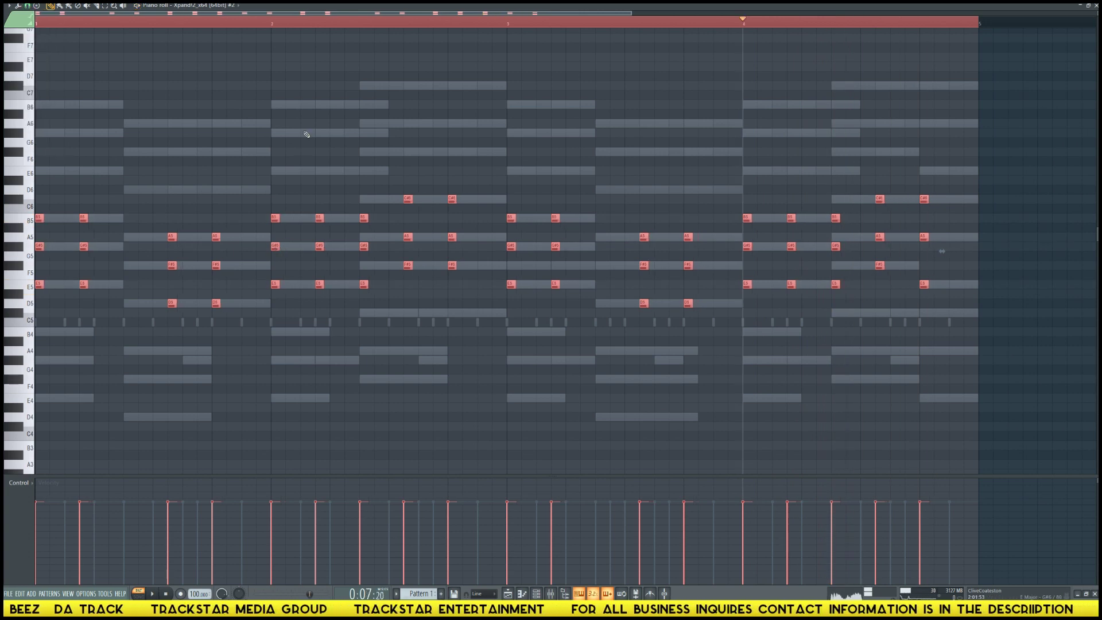
- Duplicate the chord notes one octave higher, aligned with the start times of the originals
key(shift+Right)
key(ctrl+Up)
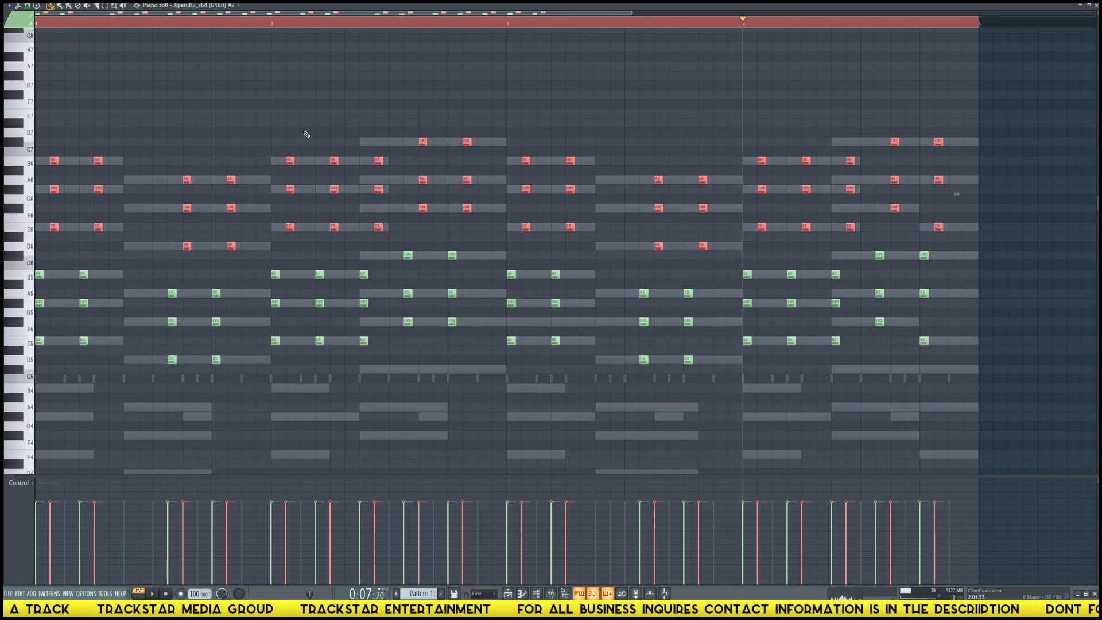
key(shift+Left)
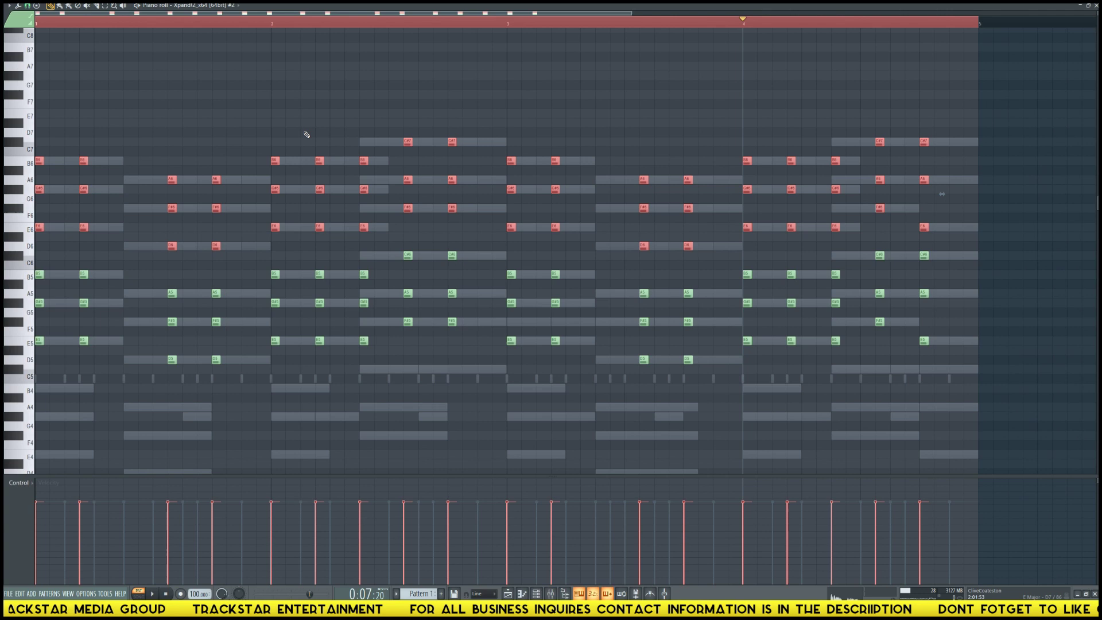
- Strum the duplicated chords with the Strumizer, using a reduced start time strength
key(alt+s)
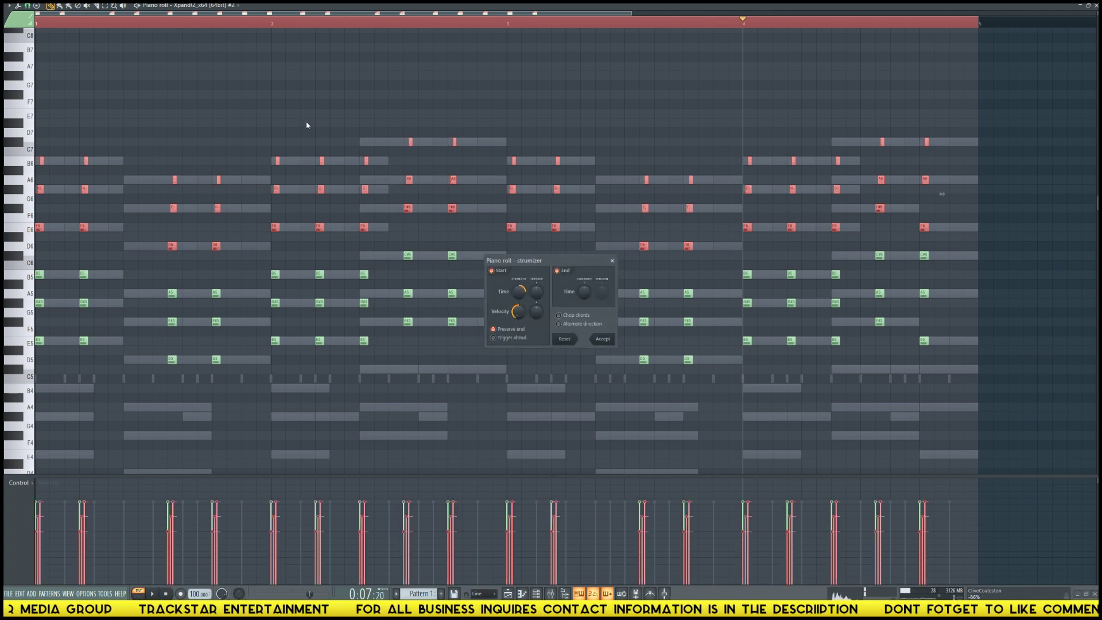
key(space)
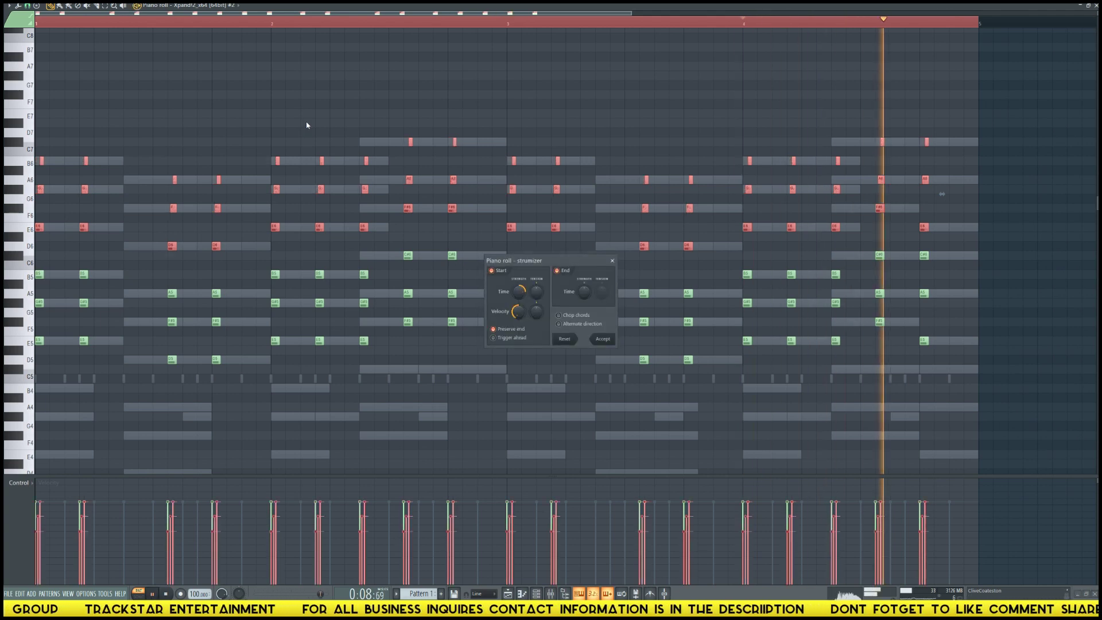
key(space)
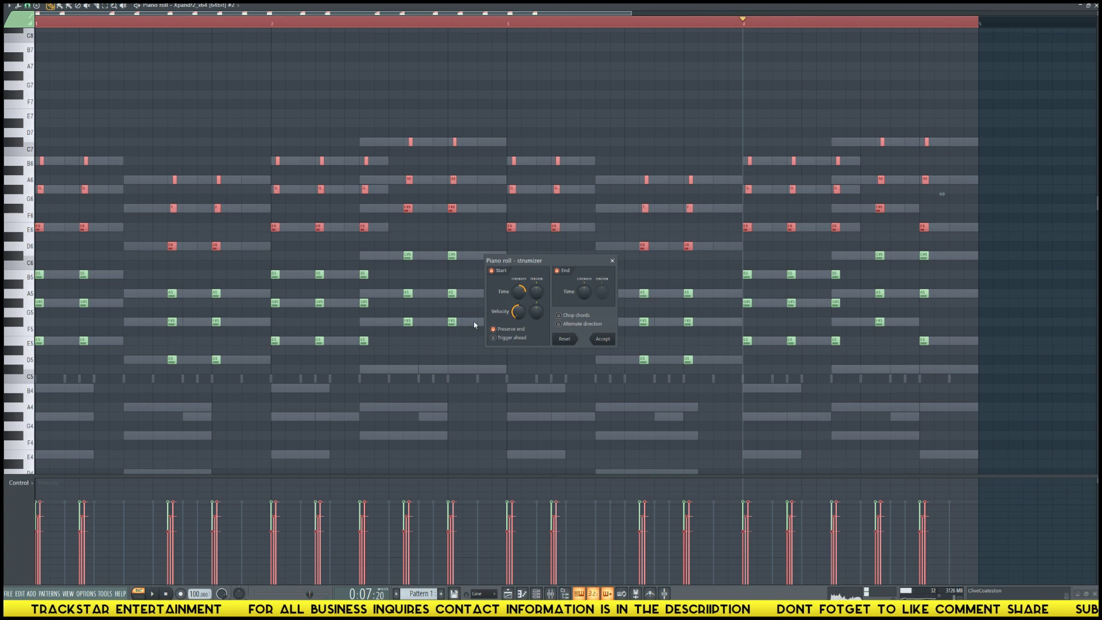
drag(509, 299, 509, 302)
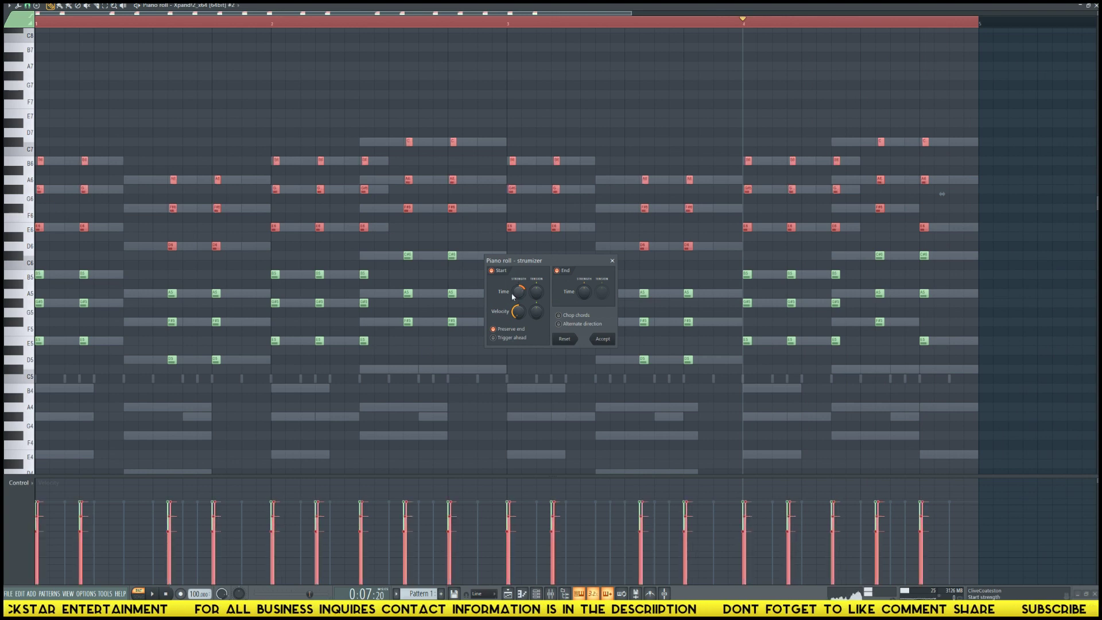
key(Return)
- Transpose the strummed copy down two octaves, lower its velocities, and play the result from bar 4
key(ctrl+Down)
key(ctrl+Down)
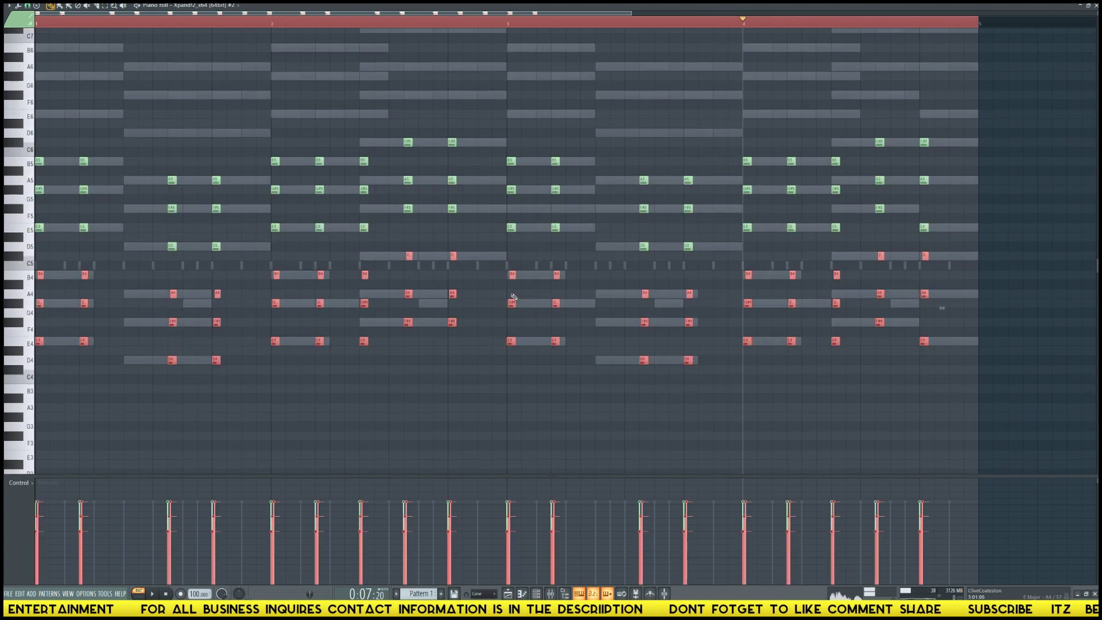
scroll(513, 296, up, 3)
key(space)
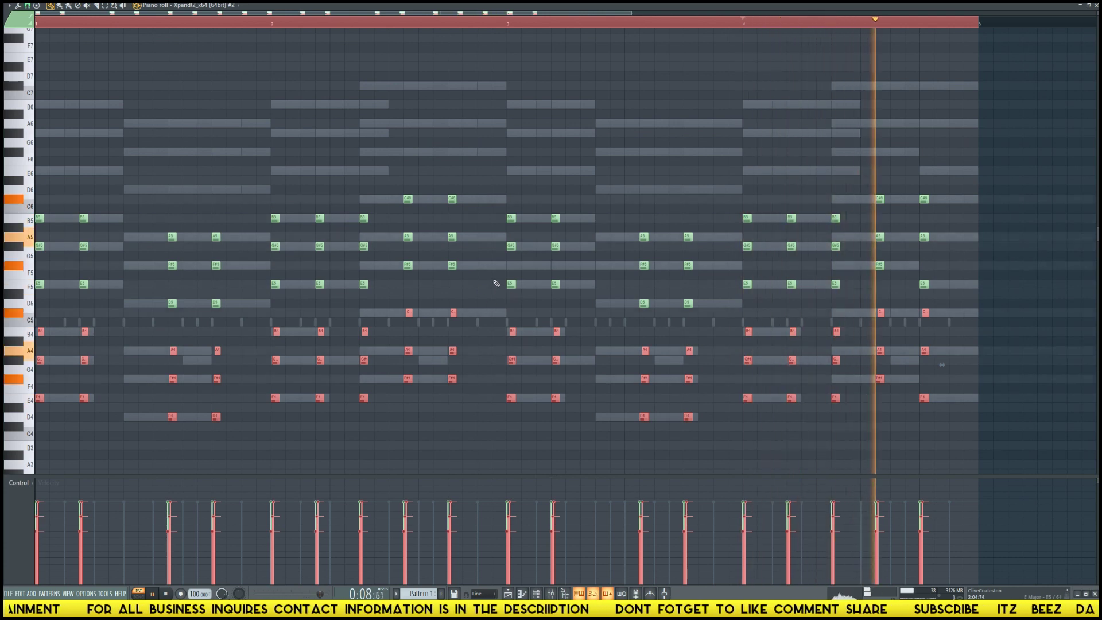
key(space)
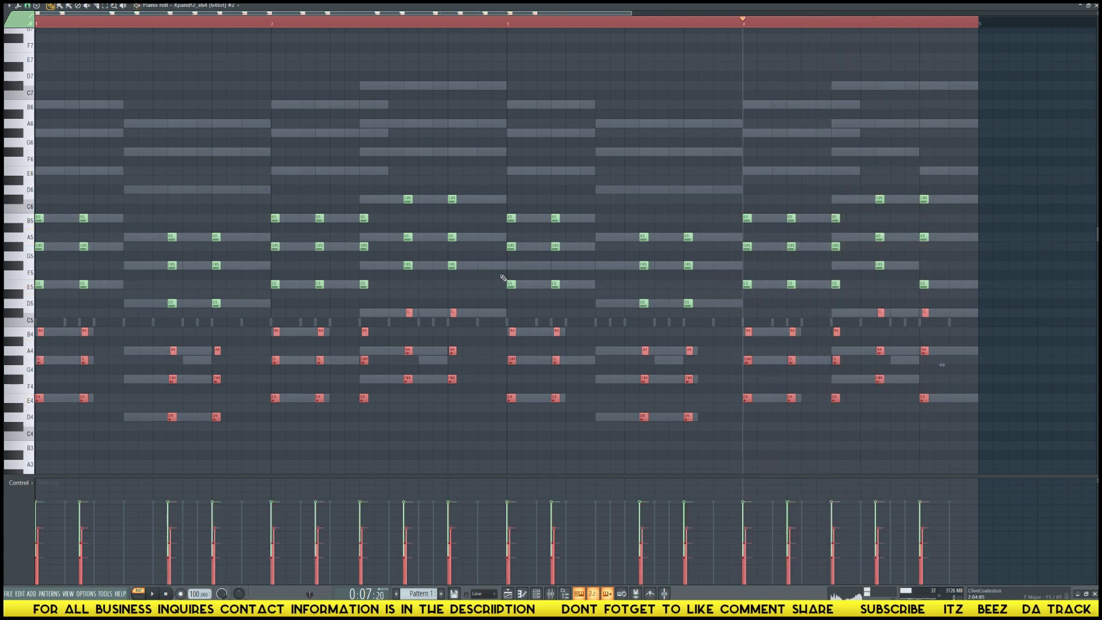
key(space)
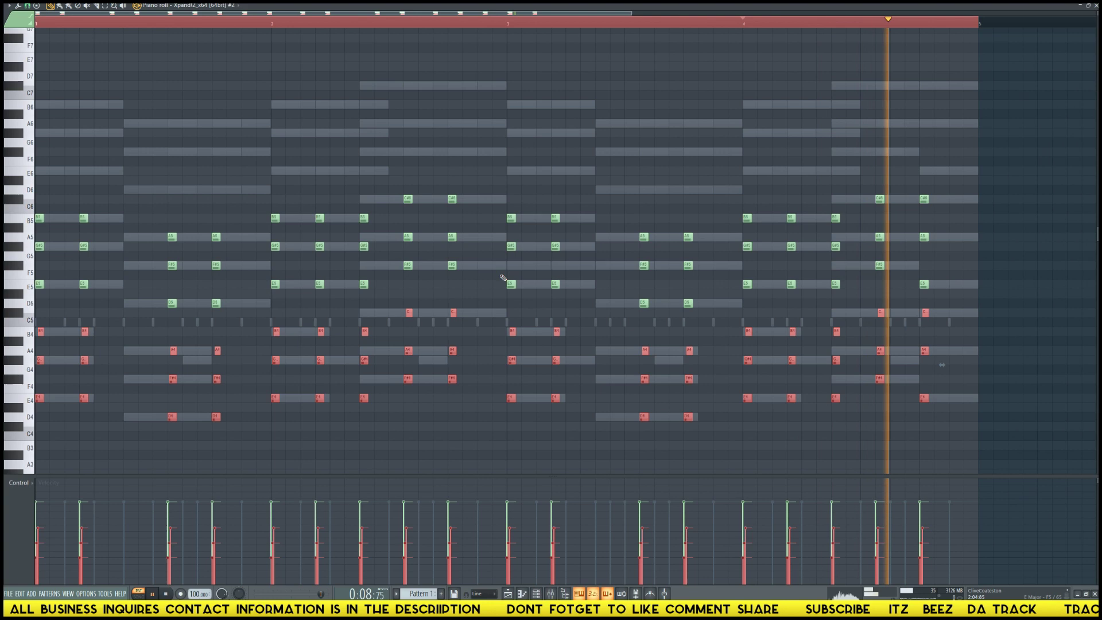
- Delete the strummed copy to hear the chords without it, and undo the deletion
key(Delete)
key(space)
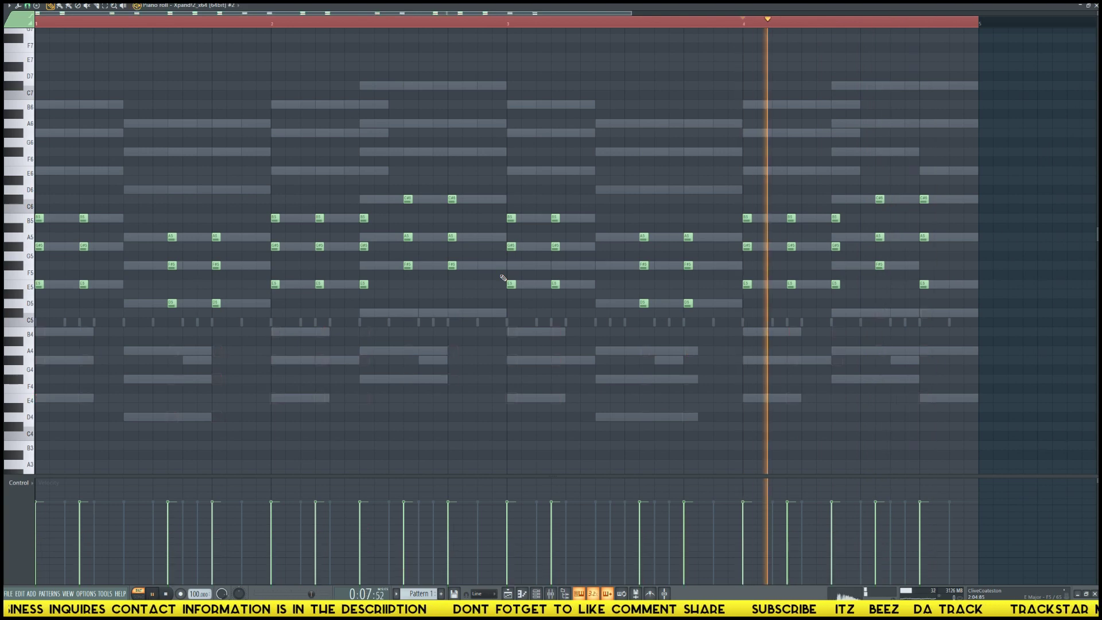
key(ctrl+z)
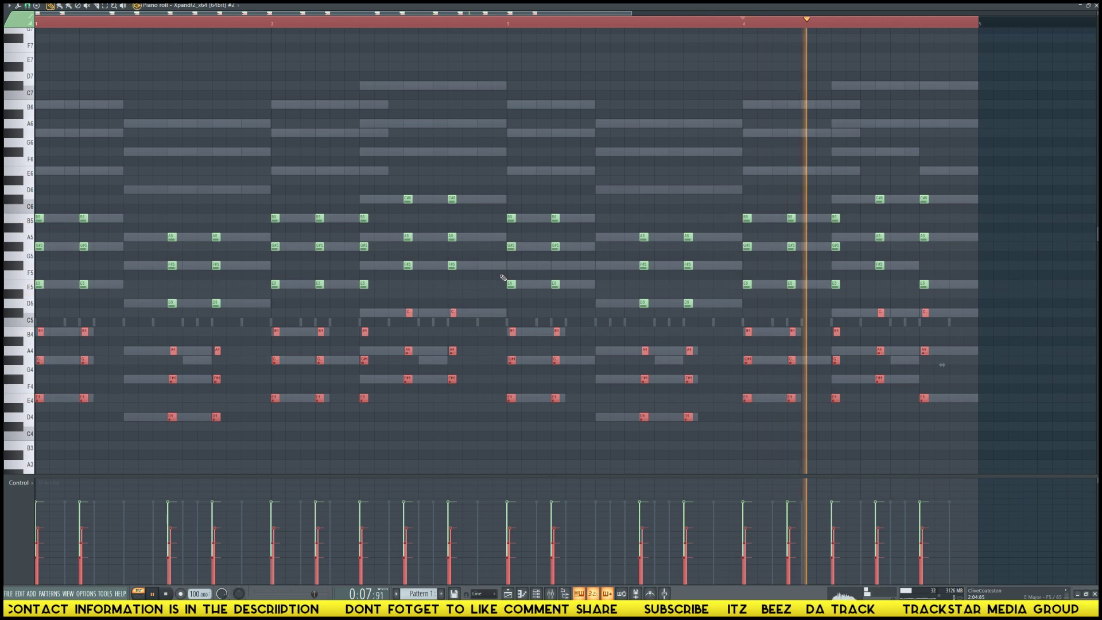
key(space)
- Unmute all the channels and play the full pattern with the new strings
key(F6)
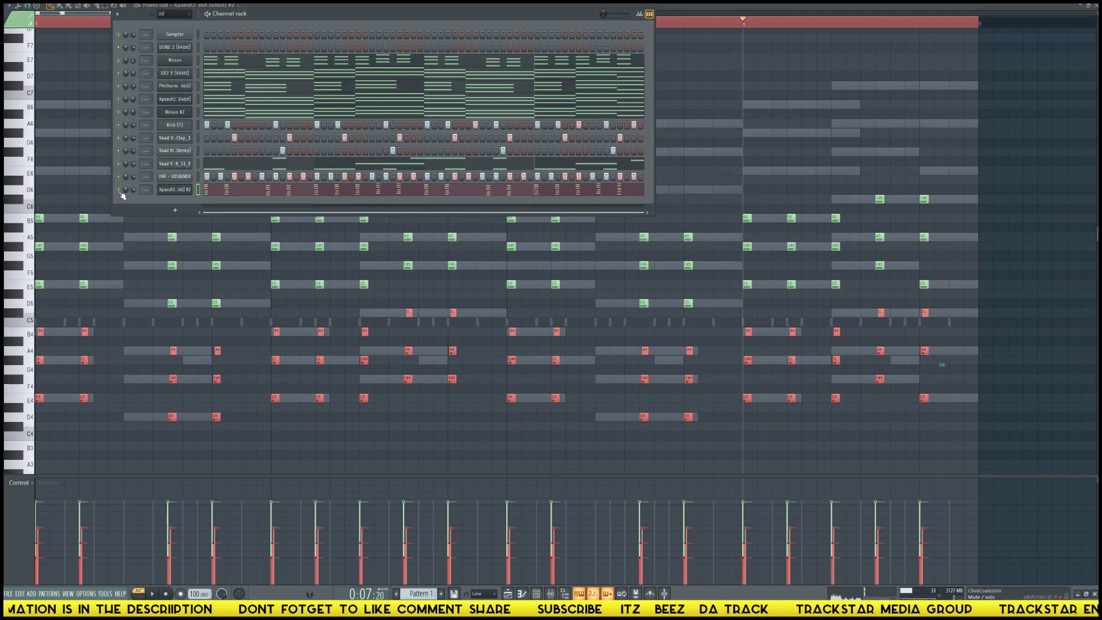
key(space)
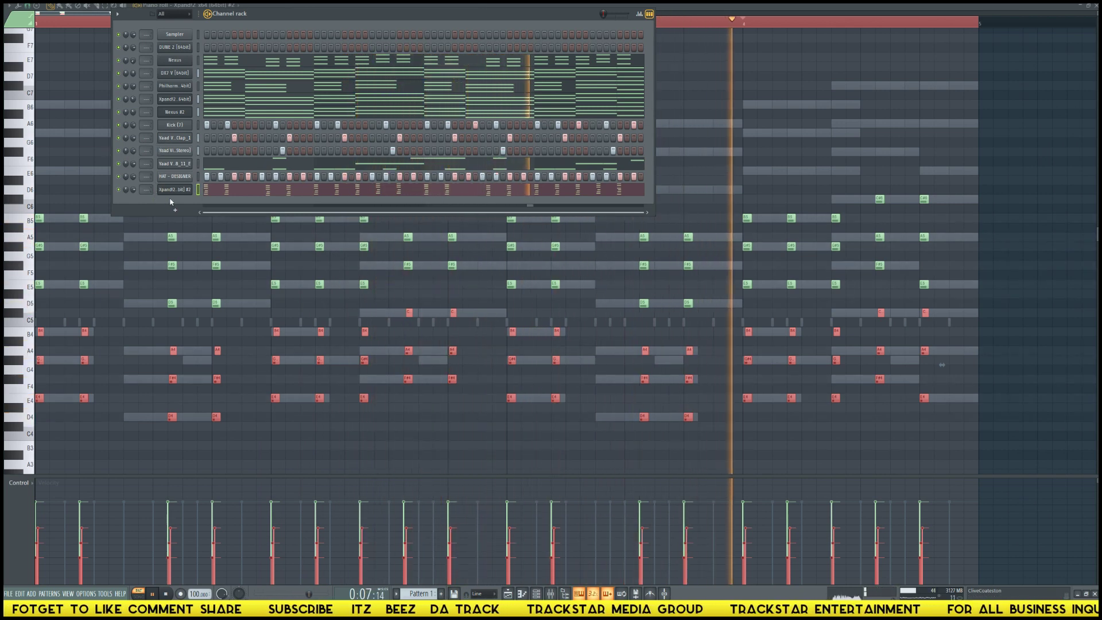
key(space)
- Open the HAT - DESIGNER channel's notes and duplicate all the hits into the gaps so a hat falls on every step
right_click(191, 175)
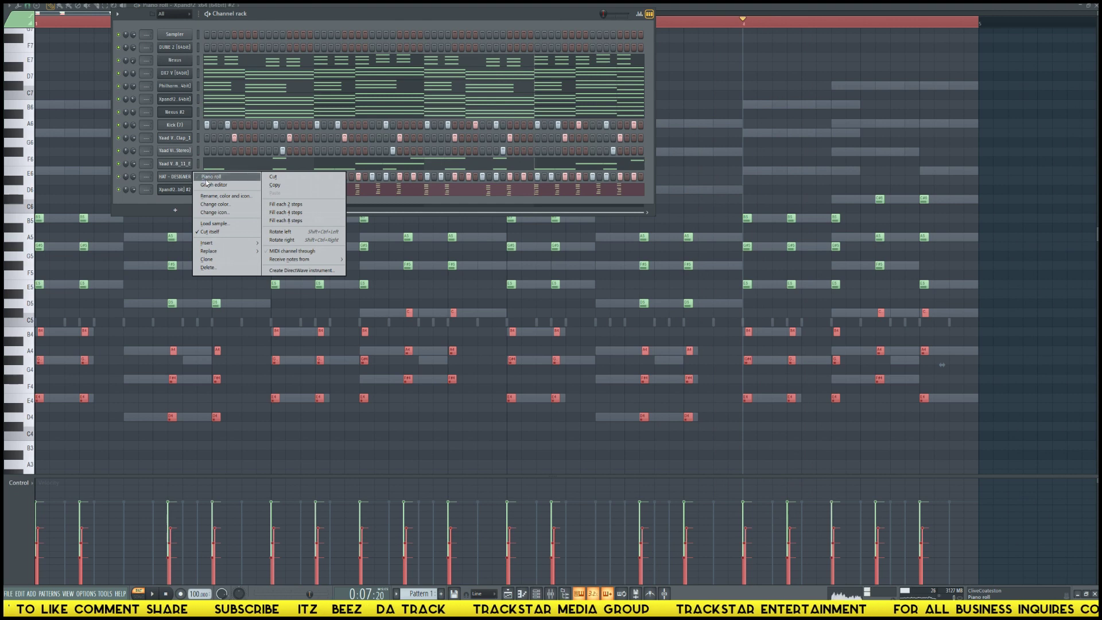
click(207, 178)
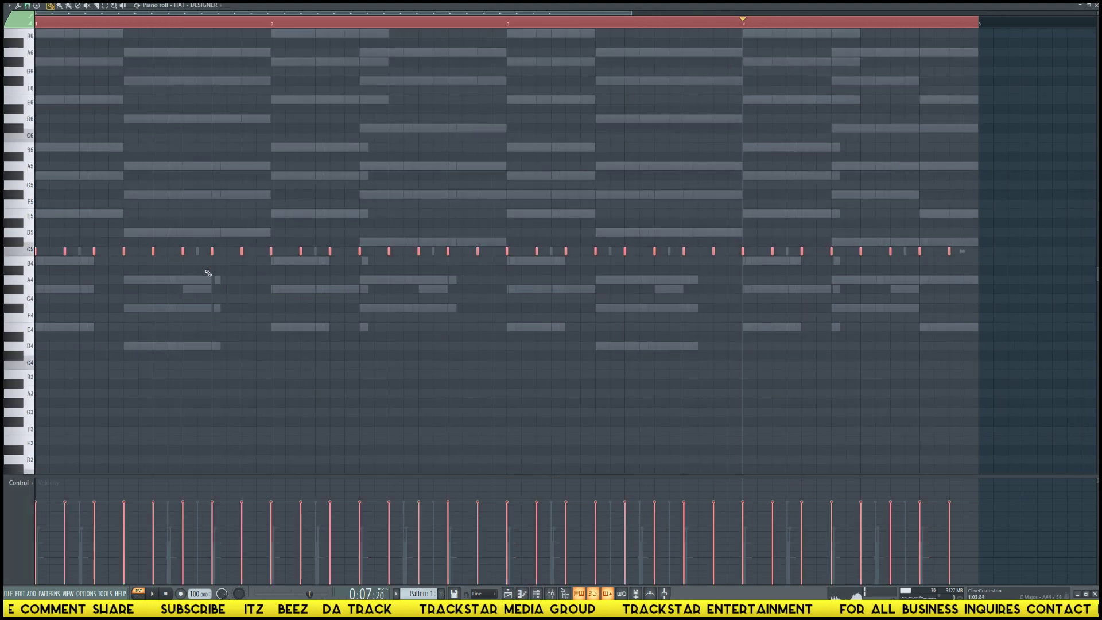
key(ctrl+z)
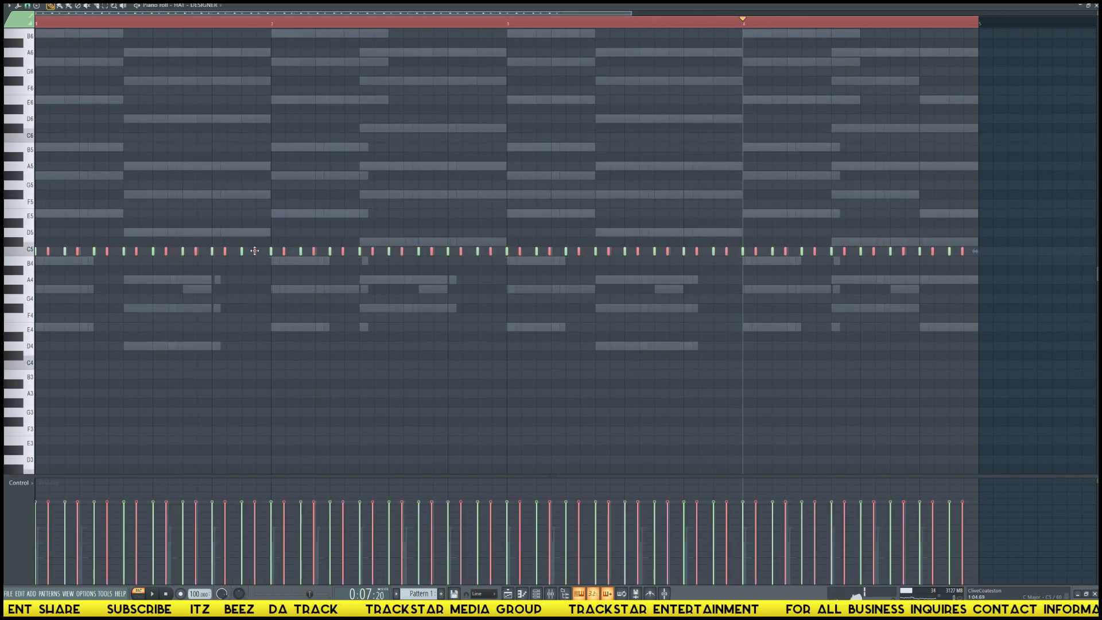
click(29, 8)
click(40, 47)
key(Delete)
key(ctrl+a)
key(ctrl+z)
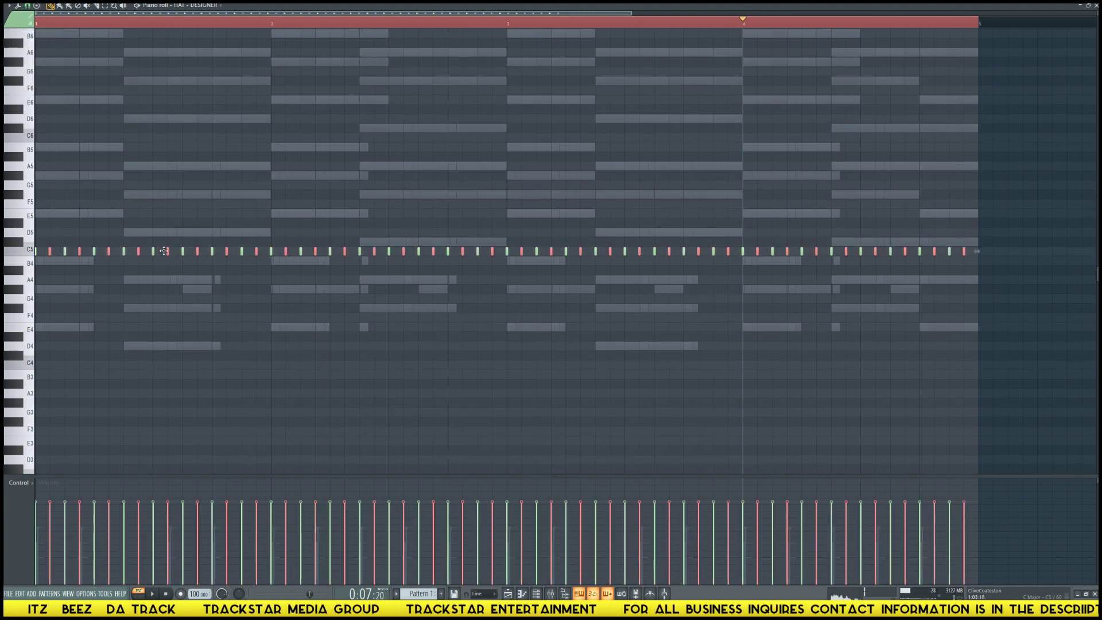
- Set the snap to 1/4 step and resize all the hat notes to an even quarter-step length
key(ctrl+a)
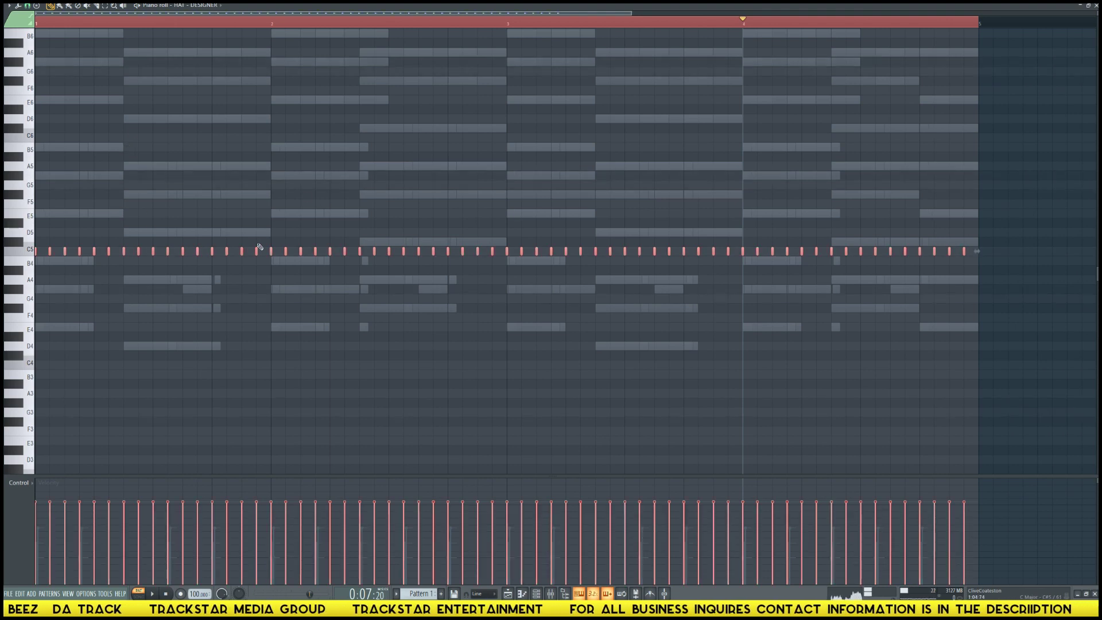
drag(248, 249, 256, 251)
key(ctrl+d)
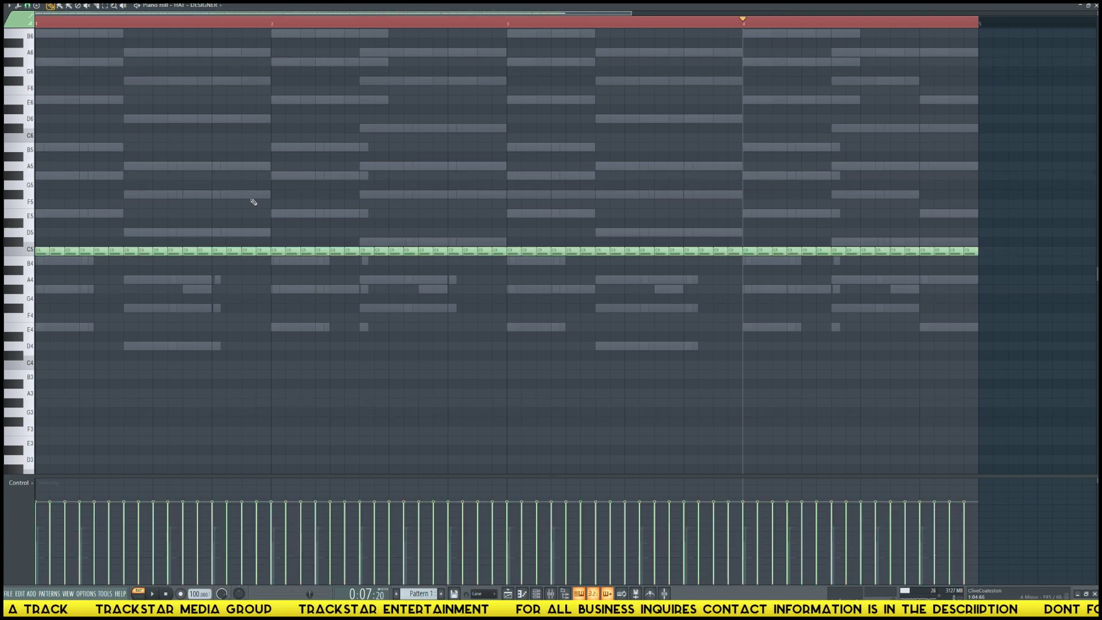
key(ctrl+a)
click(28, 6)
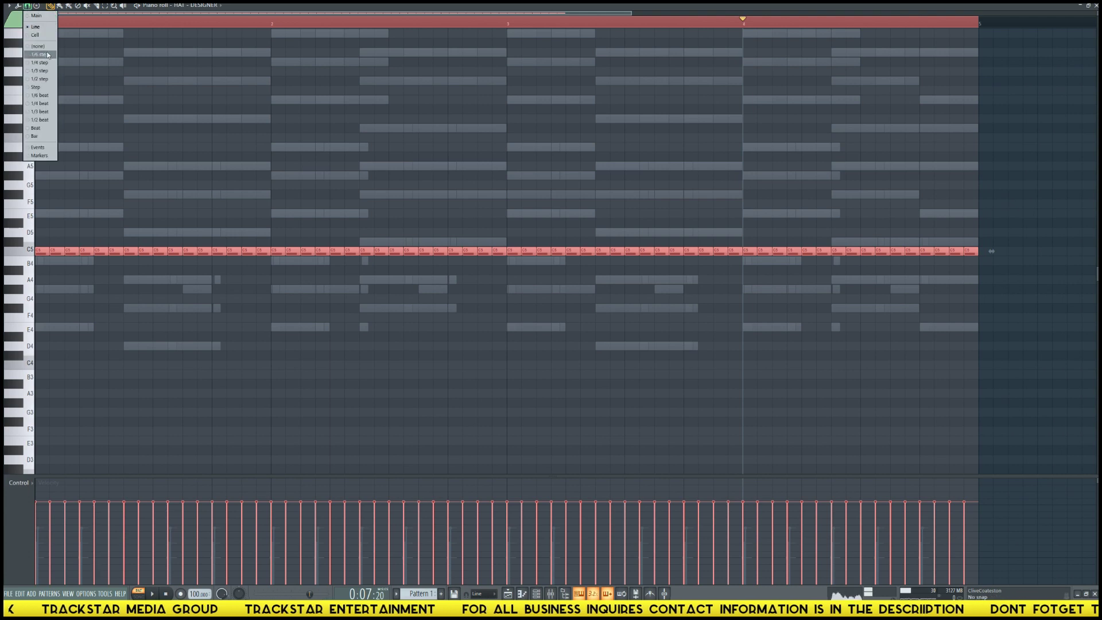
click(41, 63)
key(ctrl+d)
key(ctrl+a)
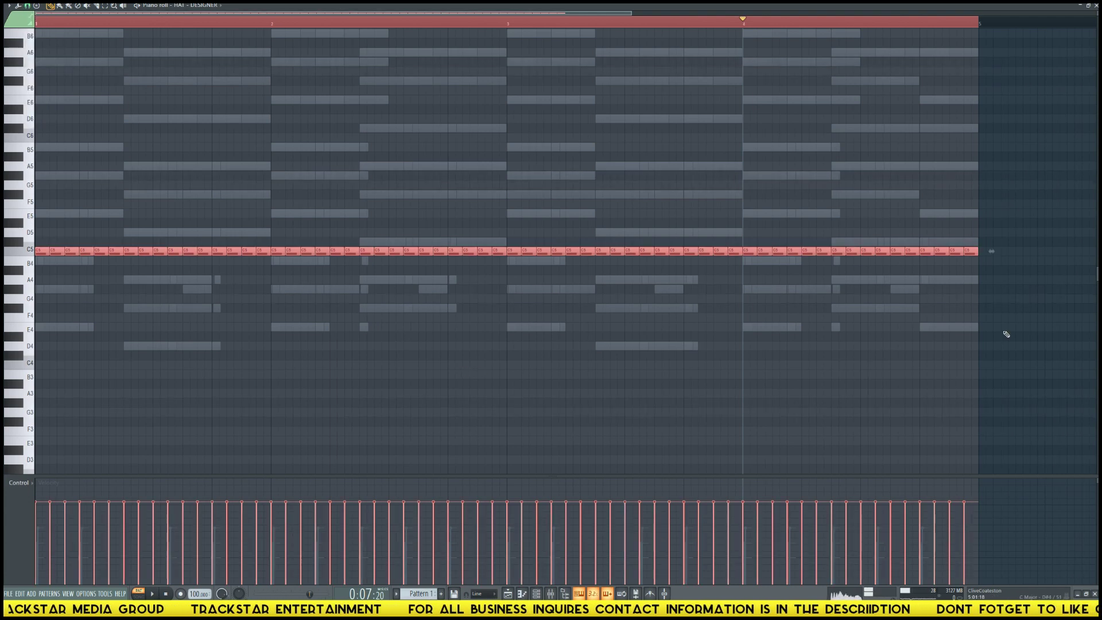
drag(978, 253, 288, 177)
key(ctrl+d)
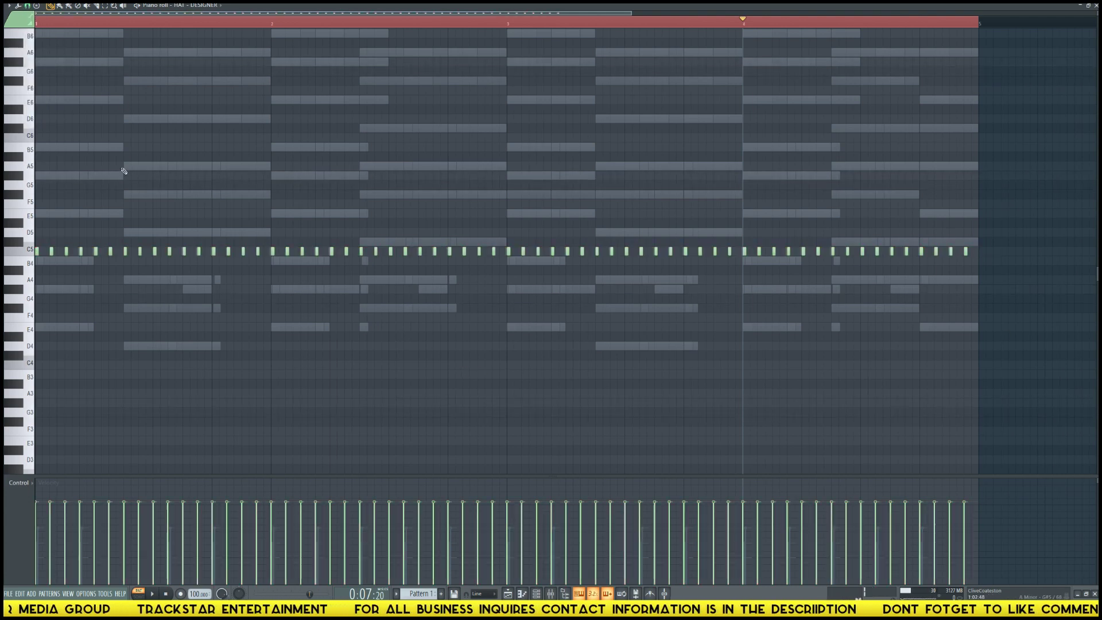
click(33, 8)
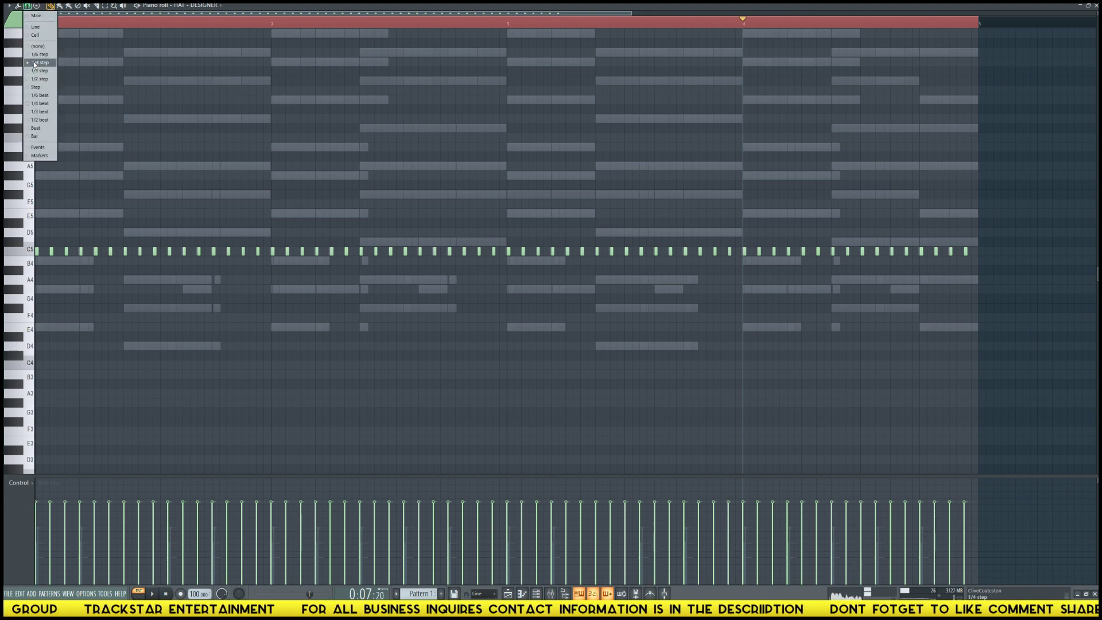
click(35, 63)
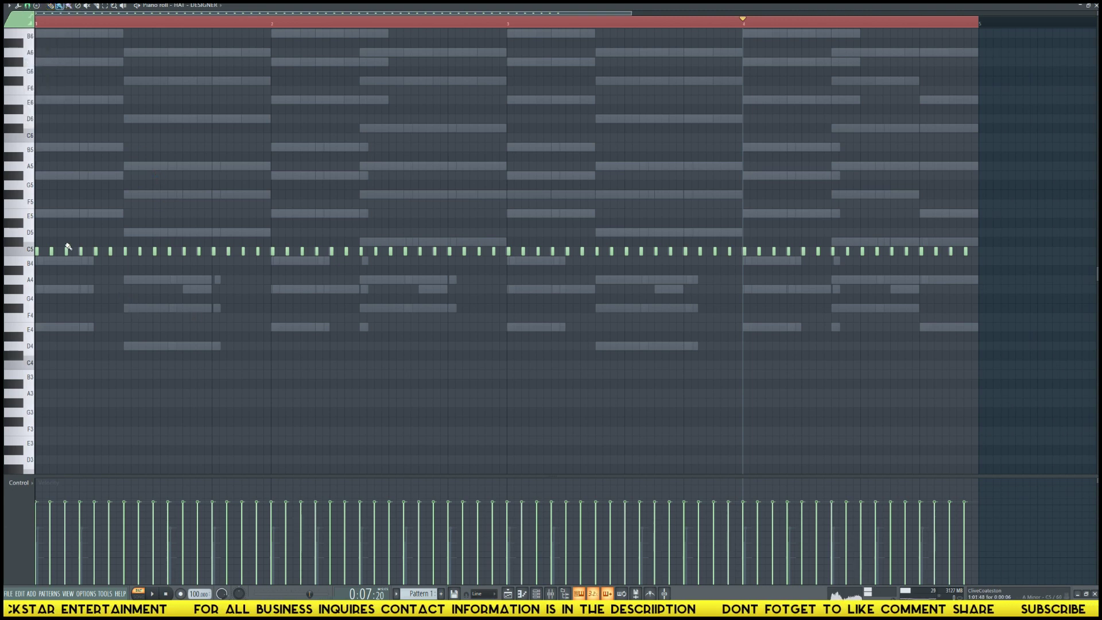
- Paint a quarter-step hat roll on beat 2 of bar 1 and add single extra hits after it and near the bar's end
scroll(32, 17, up, 5)
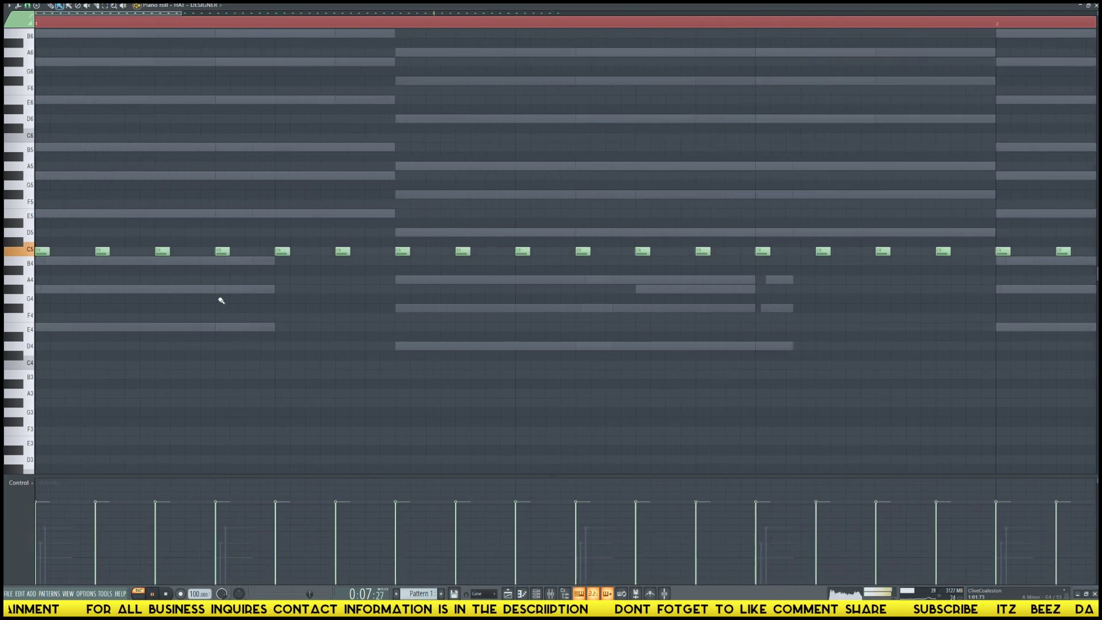
key(space)
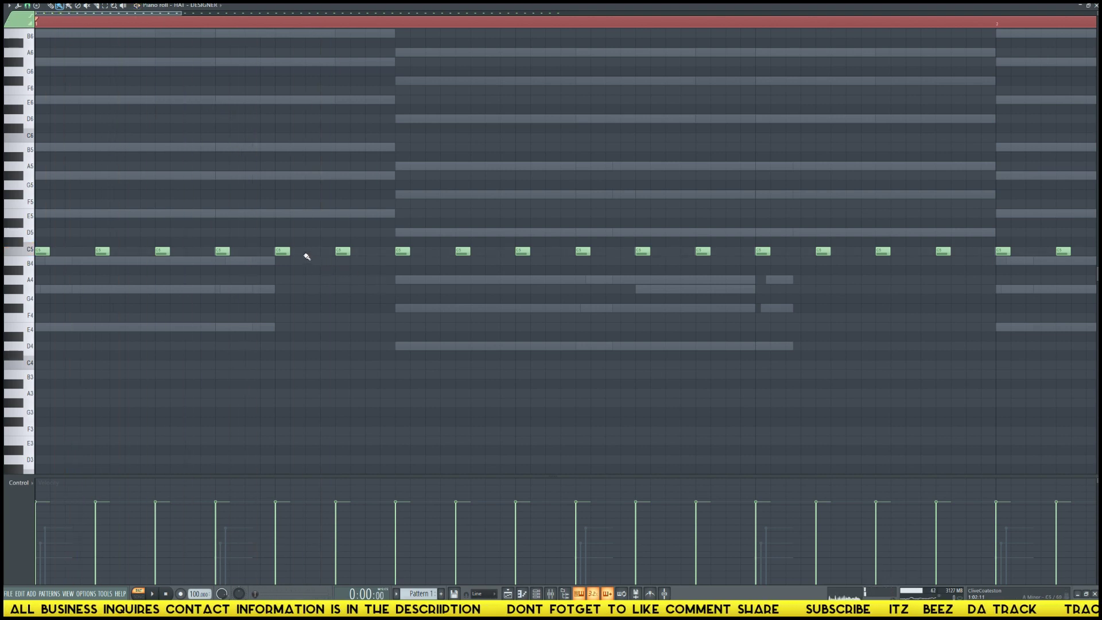
key(space)
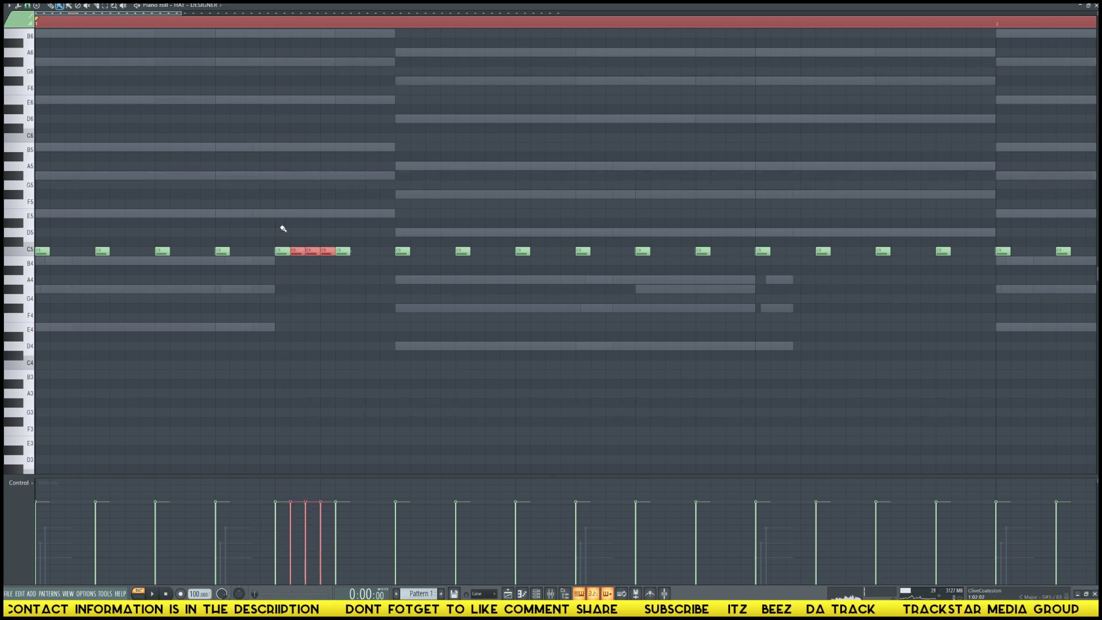
key(space)
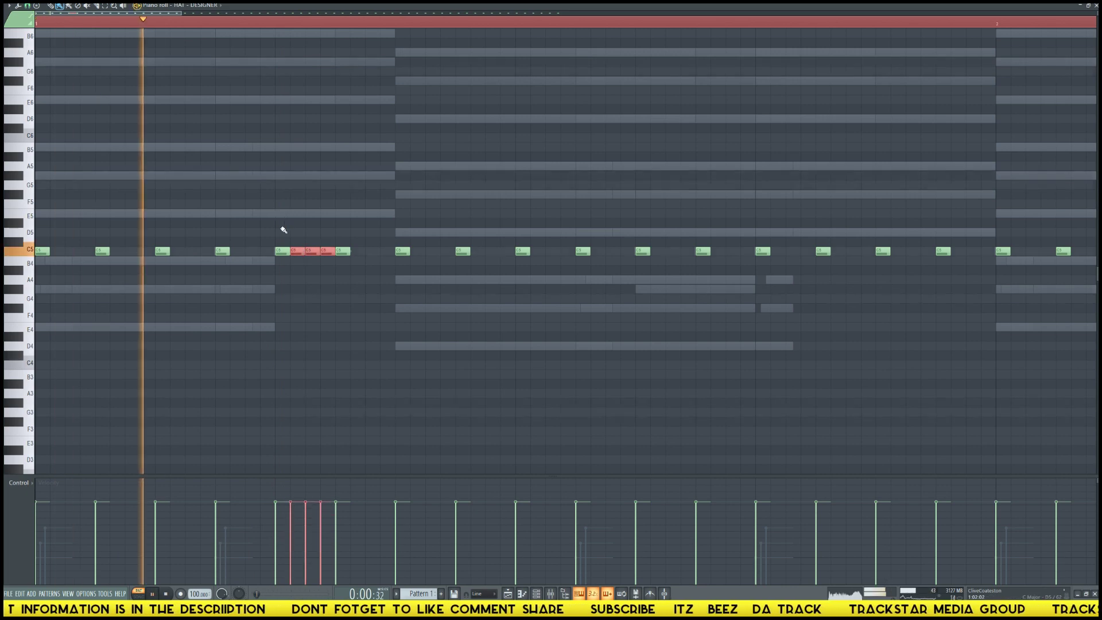
right_click(343, 252)
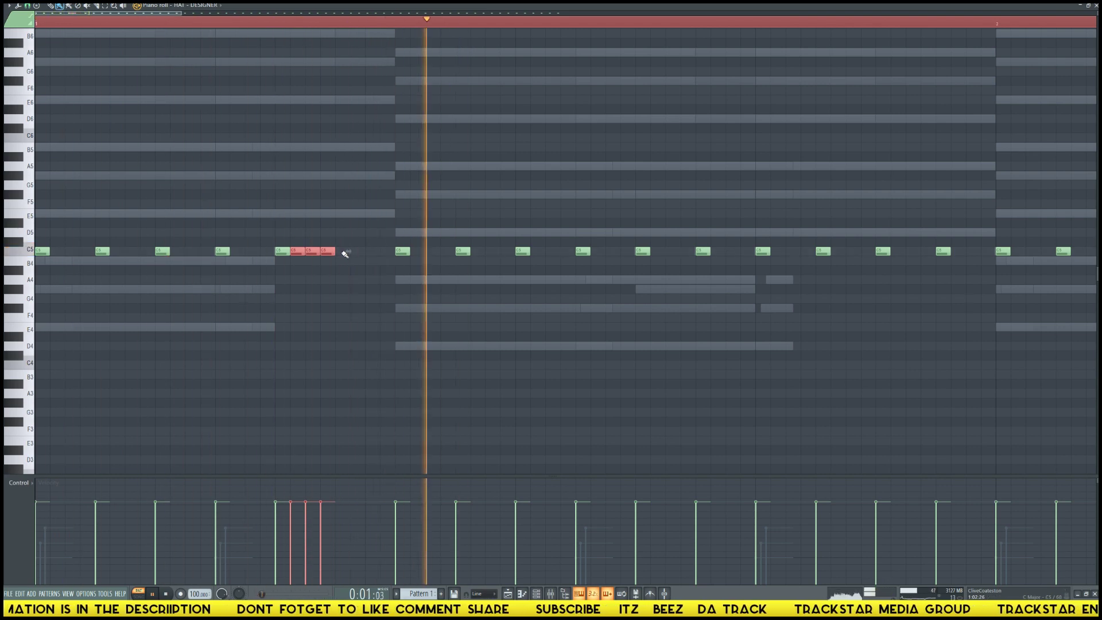
click(342, 251)
click(366, 251)
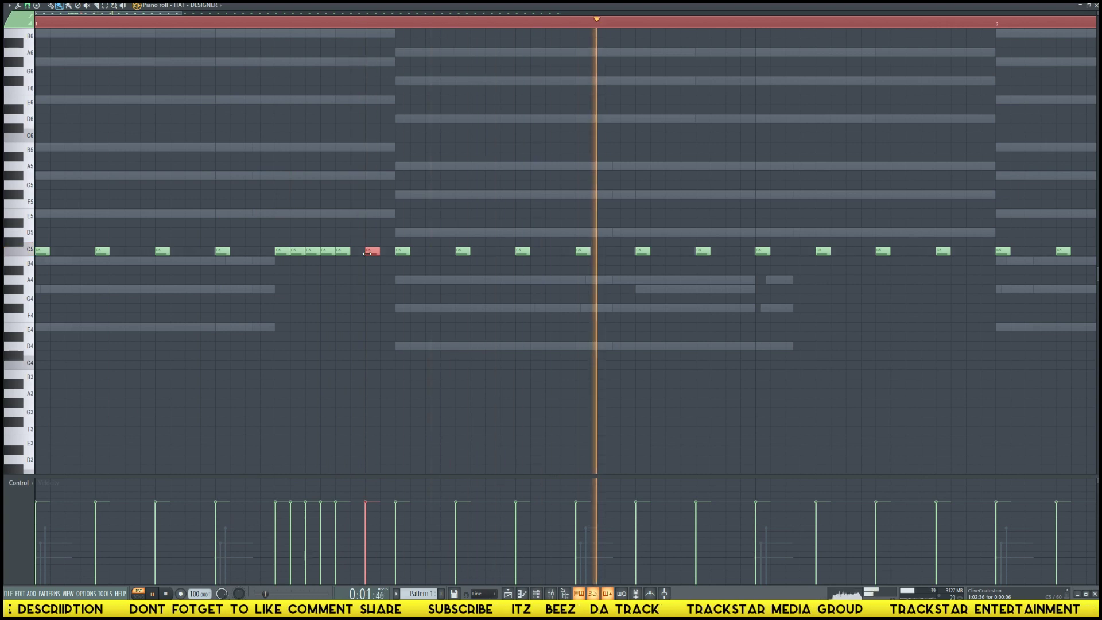
click(896, 251)
click(971, 252)
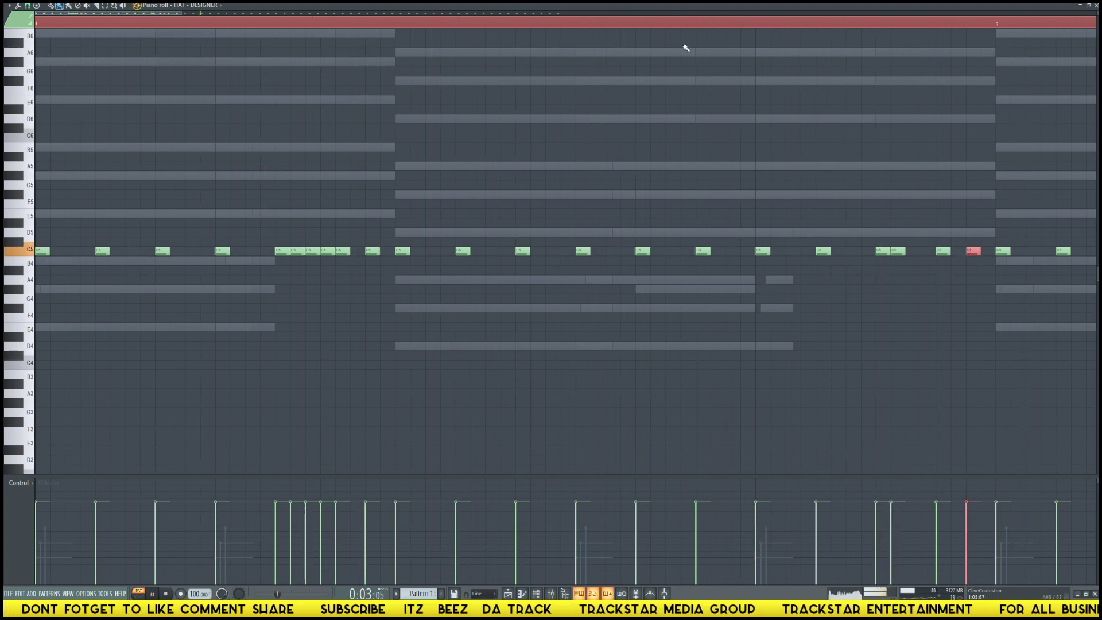
- Paint short quarter-step hat rolls on beat 4 of bar 2 and at four places in bar 3
scroll(682, 30, down, 3)
scroll(682, 30, down, 1)
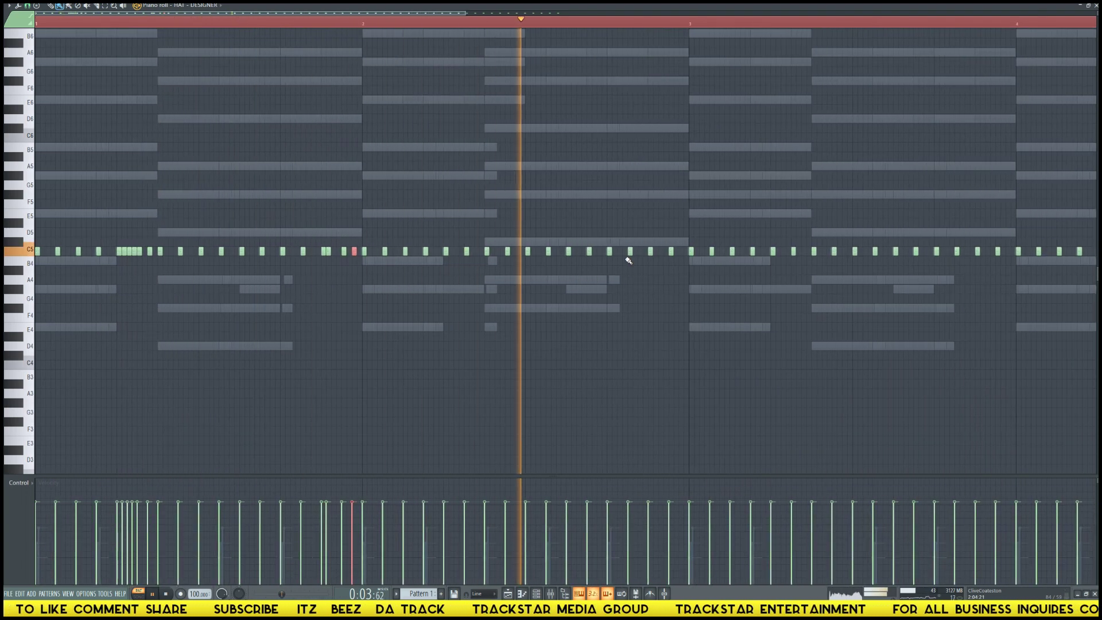
drag(613, 251, 627, 251)
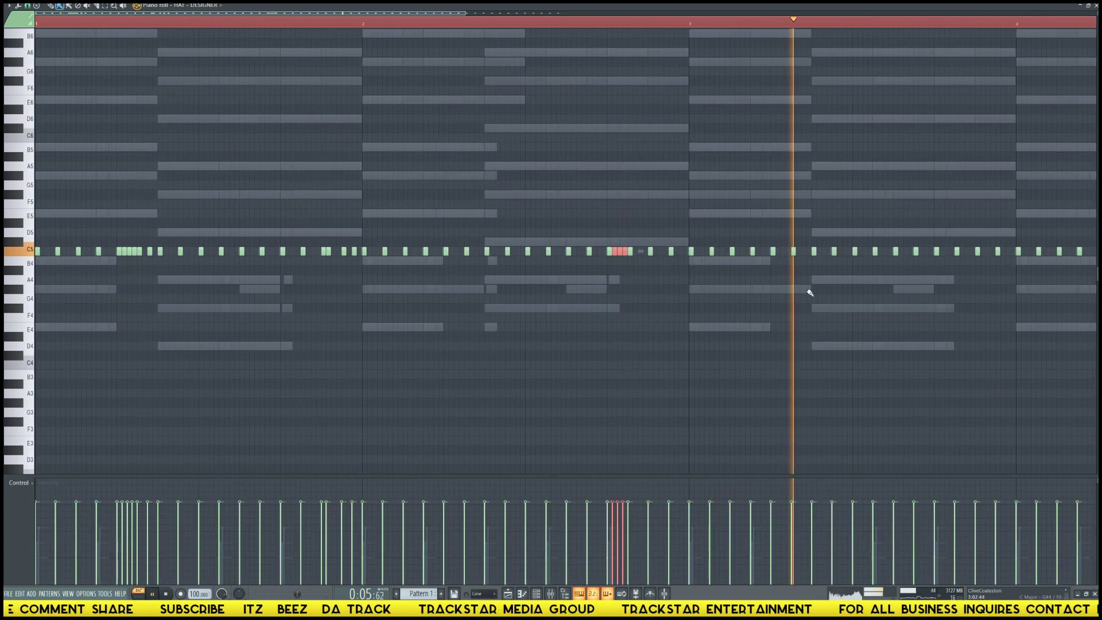
click(786, 252)
drag(785, 251, 826, 253)
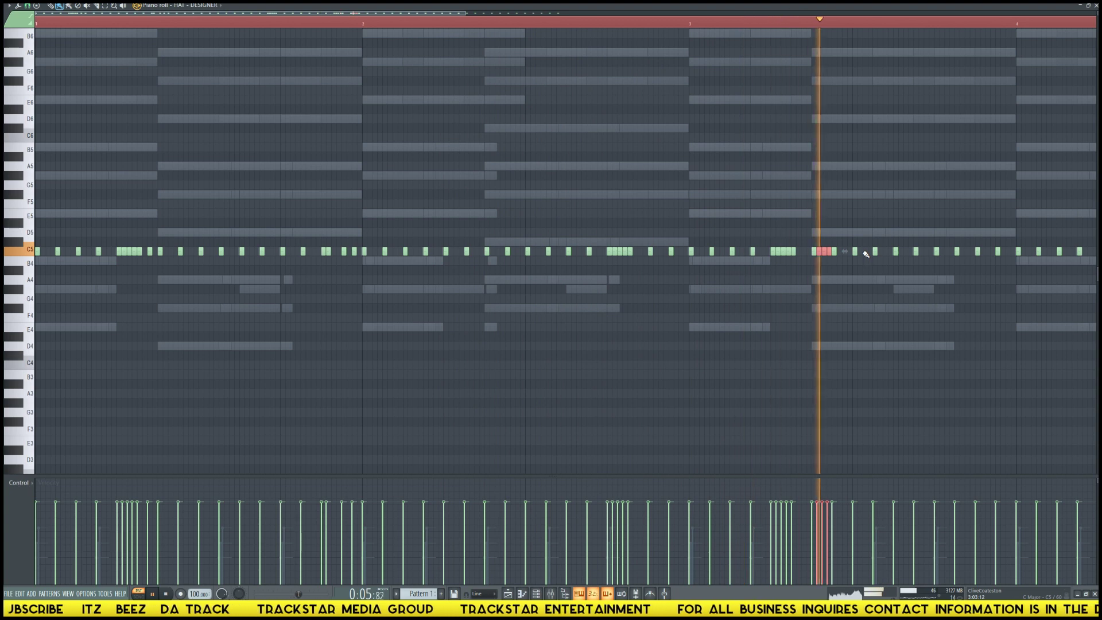
drag(904, 252, 908, 252)
click(900, 252)
click(945, 253)
drag(935, 252, 953, 252)
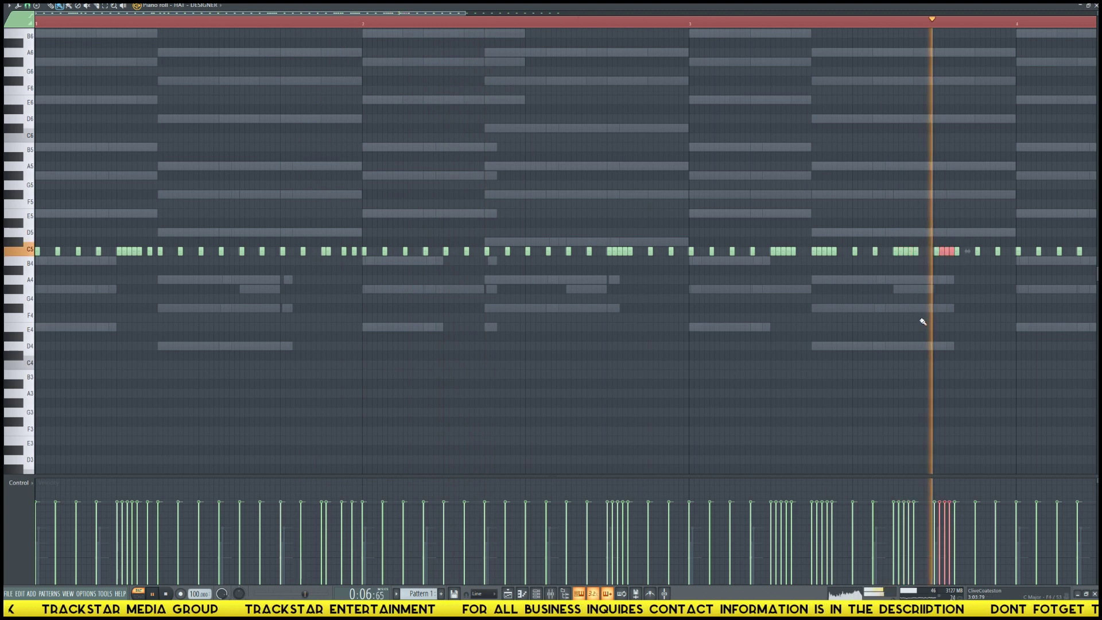
- Fill the last beat of bar 4 with a continuous quarter-step hat roll and ramp its velocities upward from near zero
scroll(818, 128, down, 1)
scroll(818, 127, down, 1)
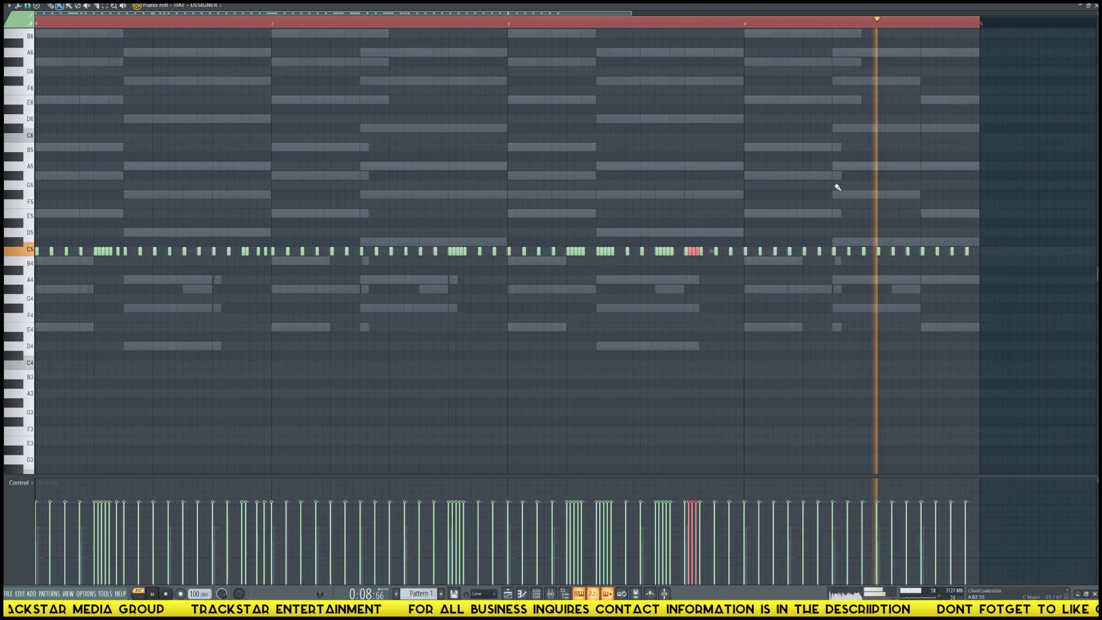
key(space)
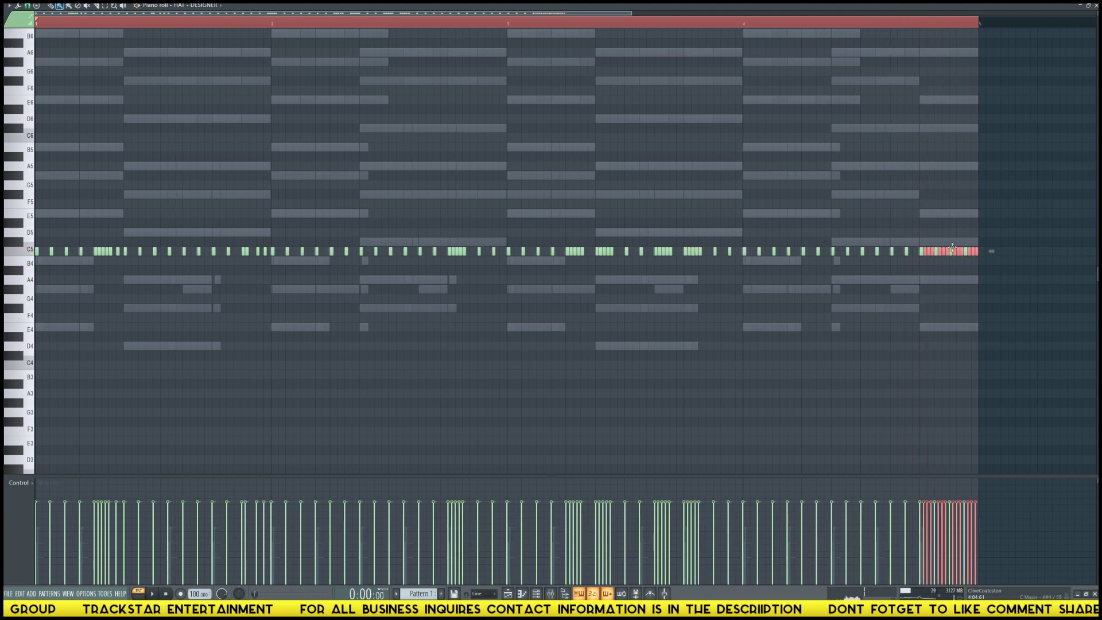
drag(908, 237, 1004, 286)
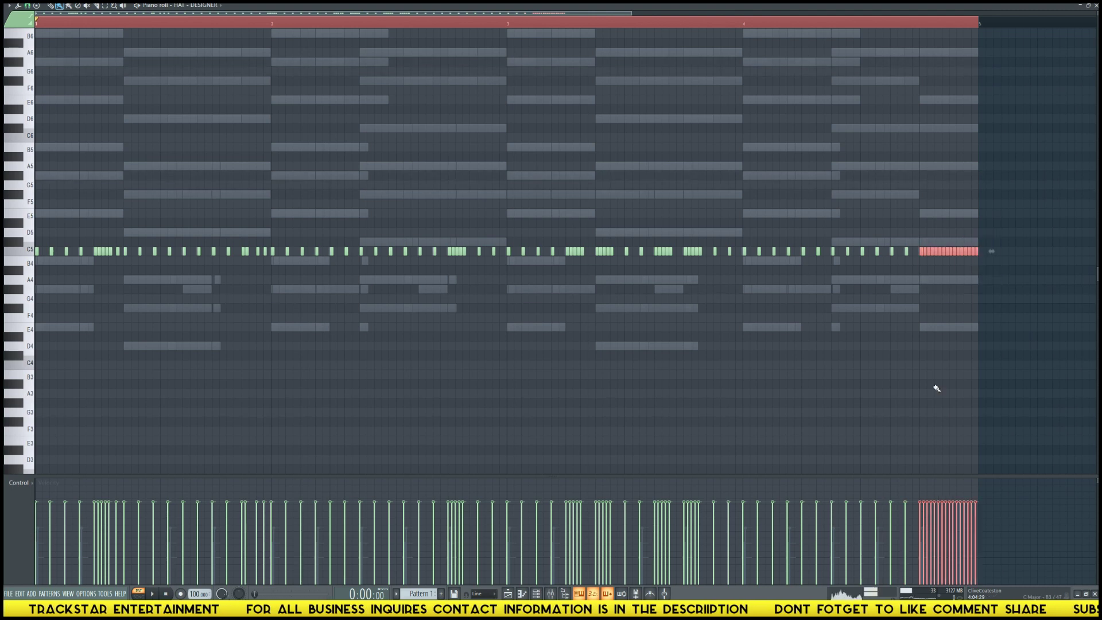
drag(917, 578, 959, 537)
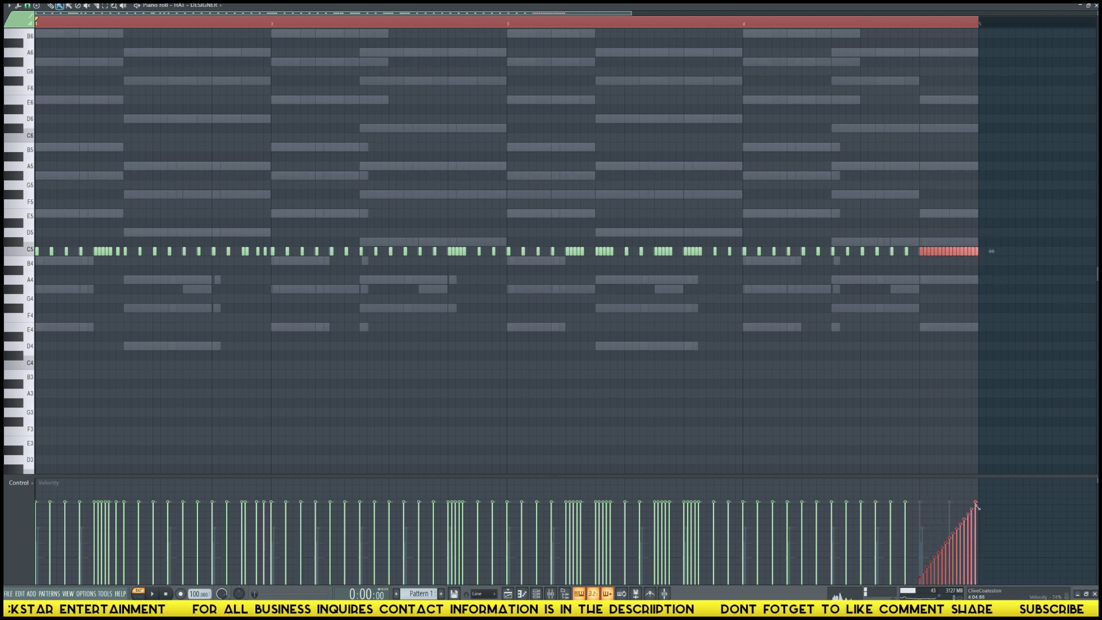
- Pan the four hat rolls of bar 3 to alternating sides, fully for the first two and about halfway for the last two
drag(563, 237, 618, 277)
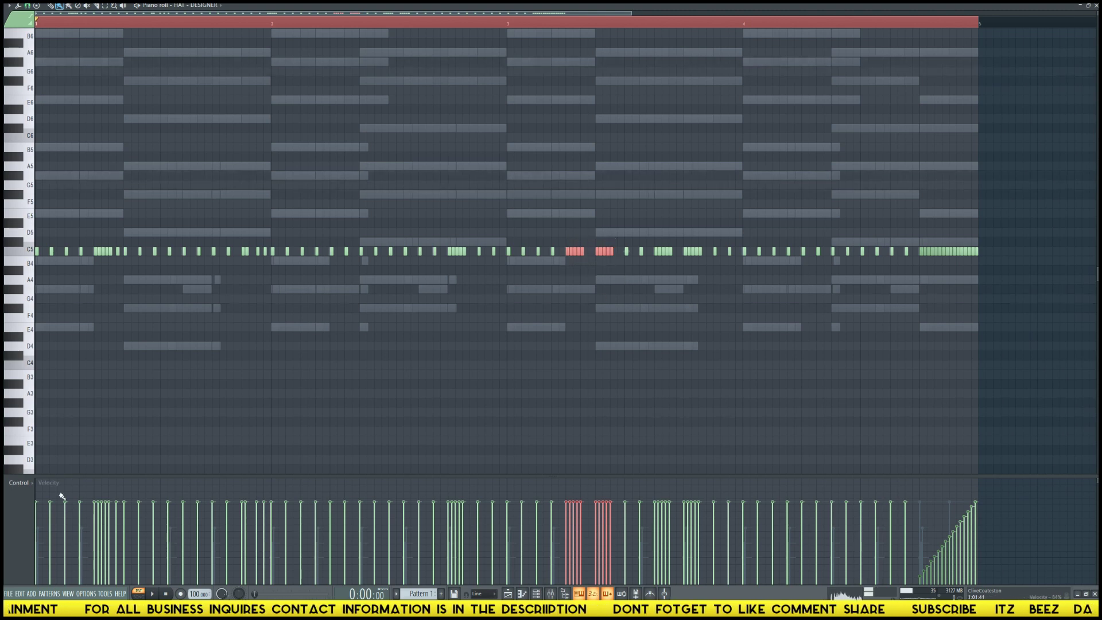
click(33, 485)
click(33, 504)
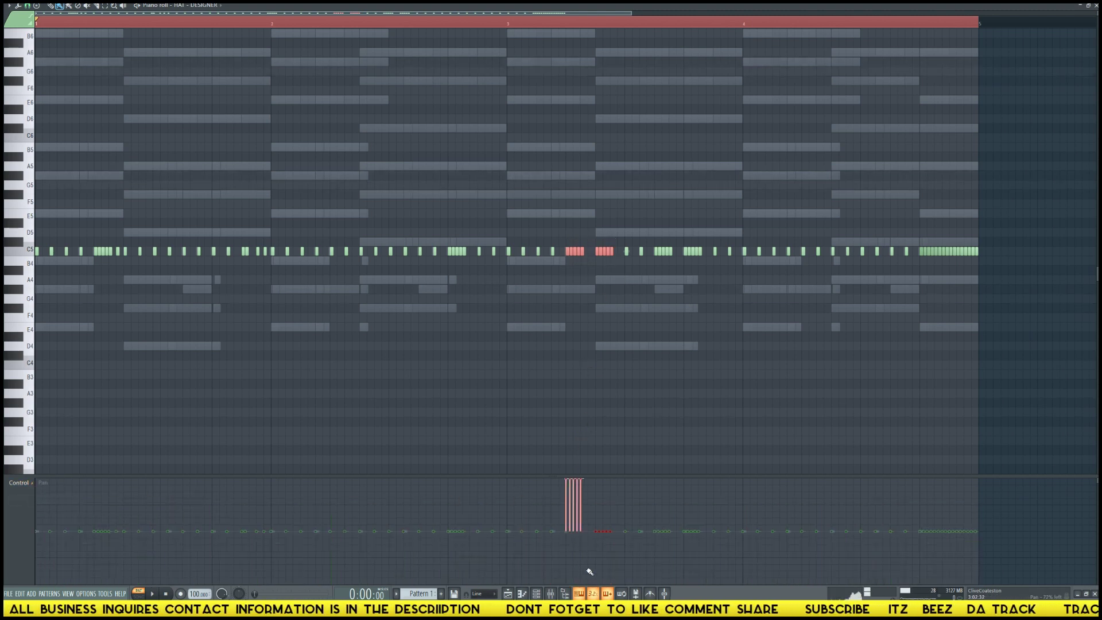
drag(652, 248, 711, 239)
scroll(710, 270, down, 6)
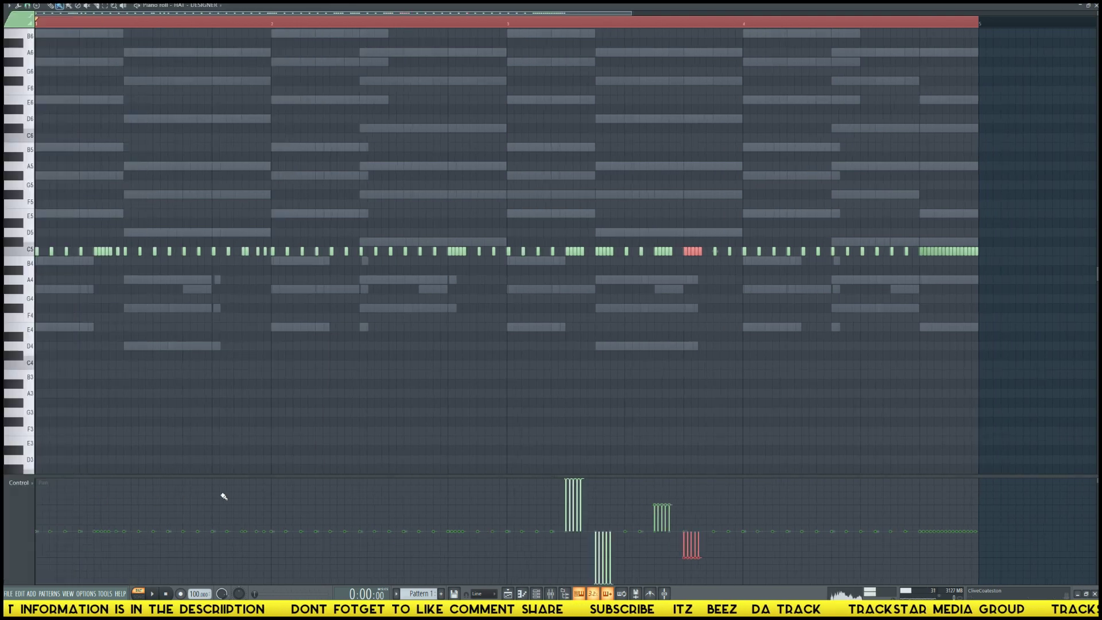
- Draw a descending note fine pitch slope on the bar 1 hat roll, play it back, and deselect the notes
click(38, 484)
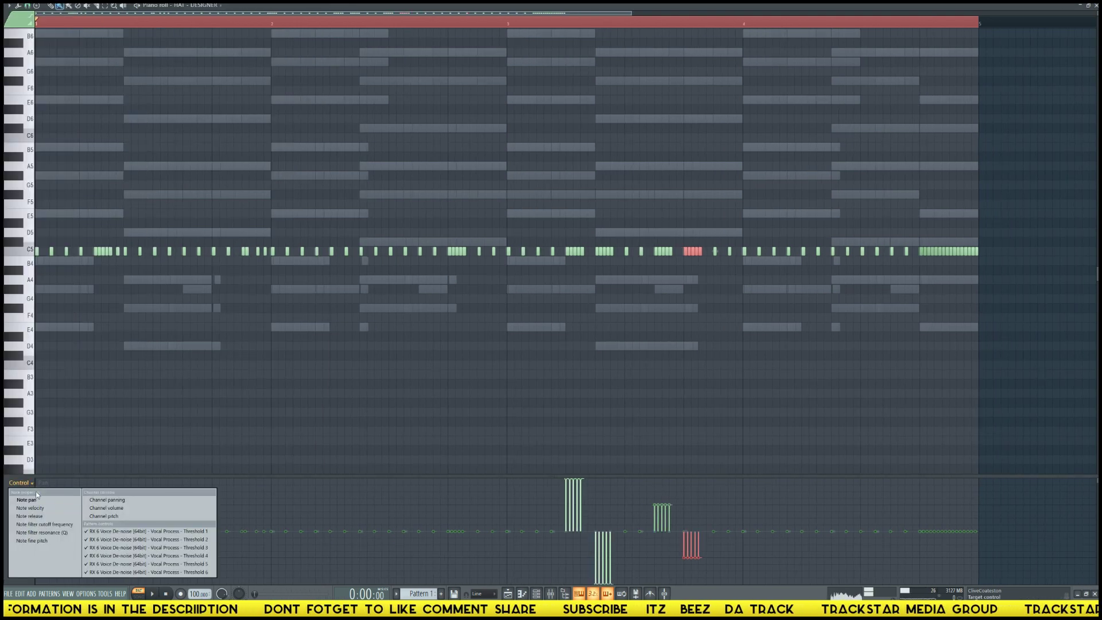
click(34, 541)
drag(92, 247, 113, 254)
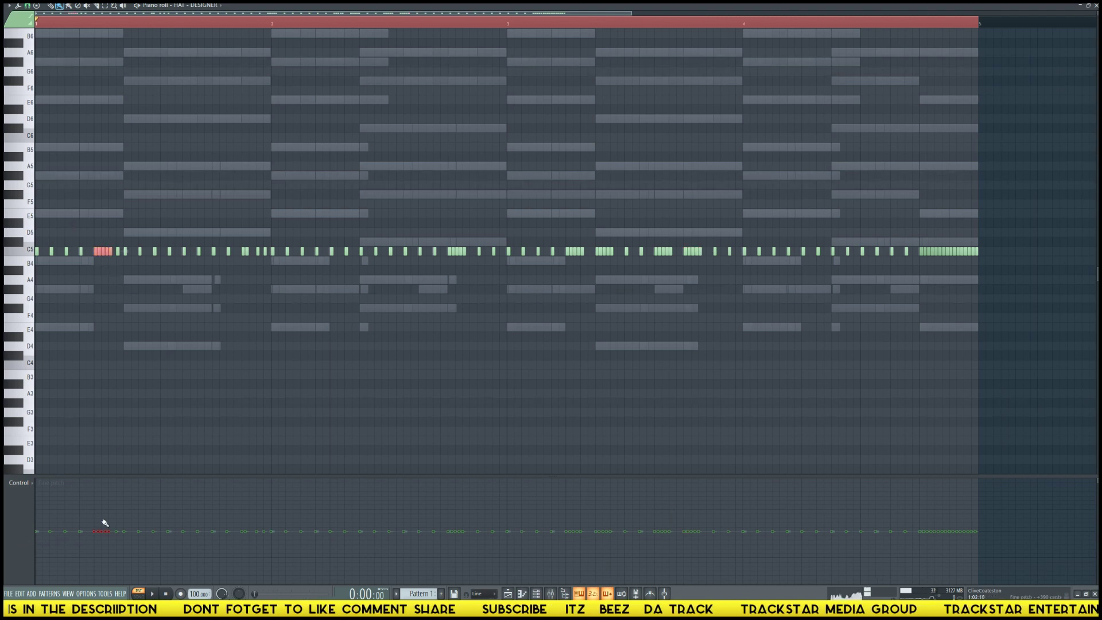
drag(92, 534, 111, 549)
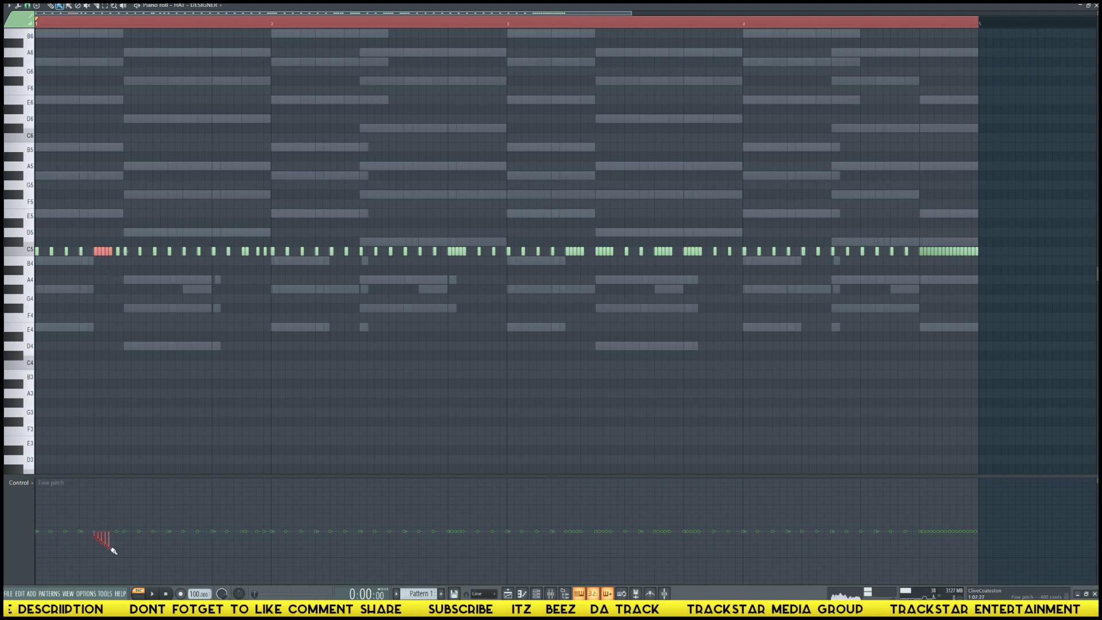
key(space)
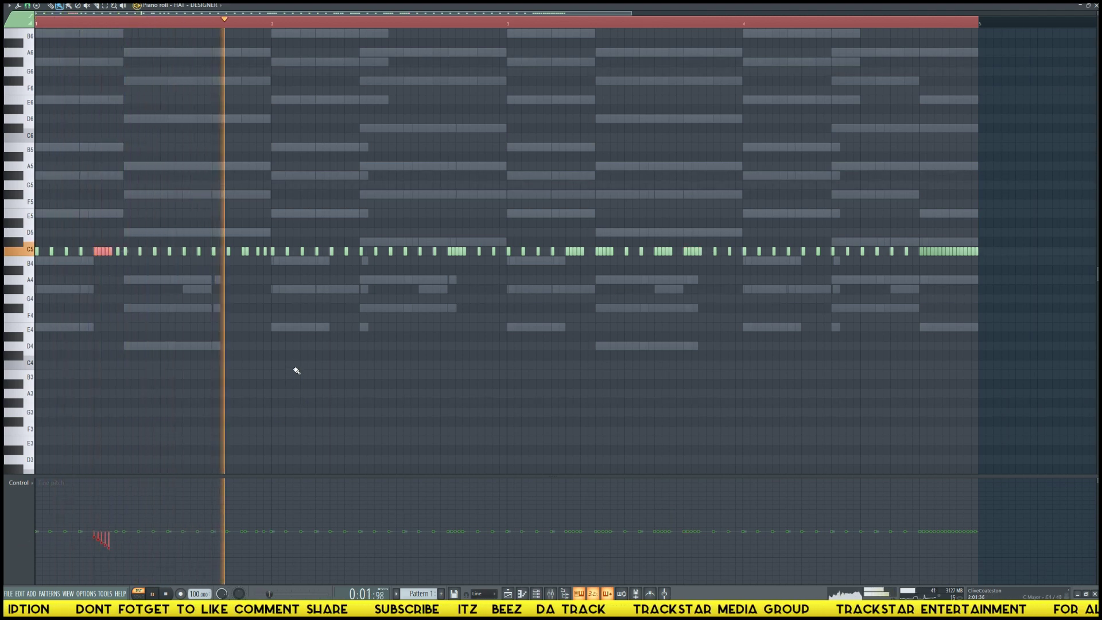
key(space)
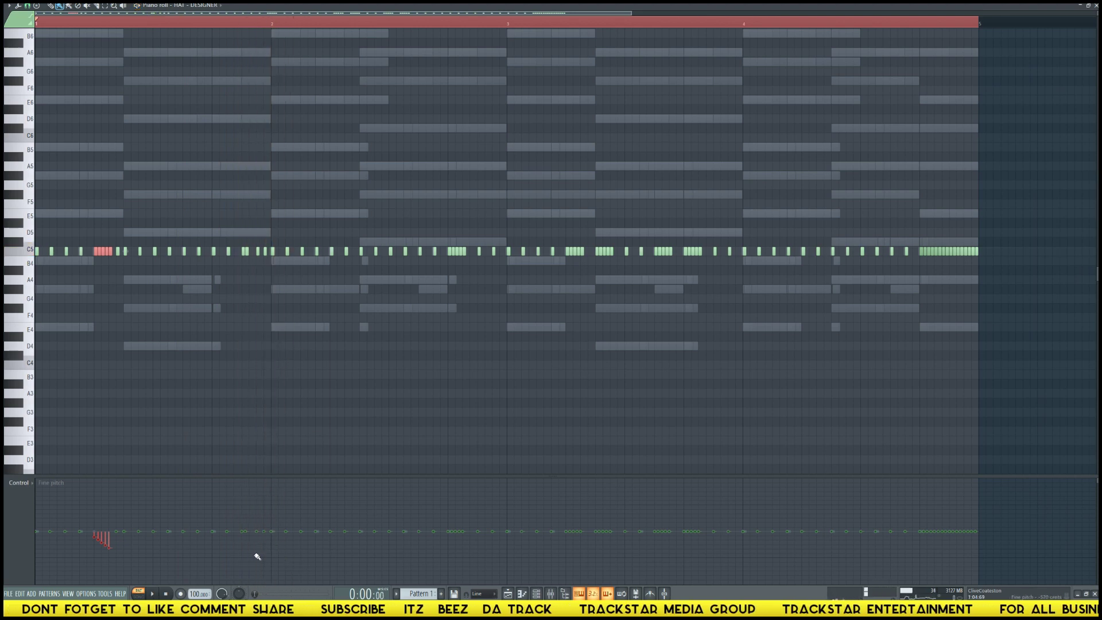
click(246, 423)
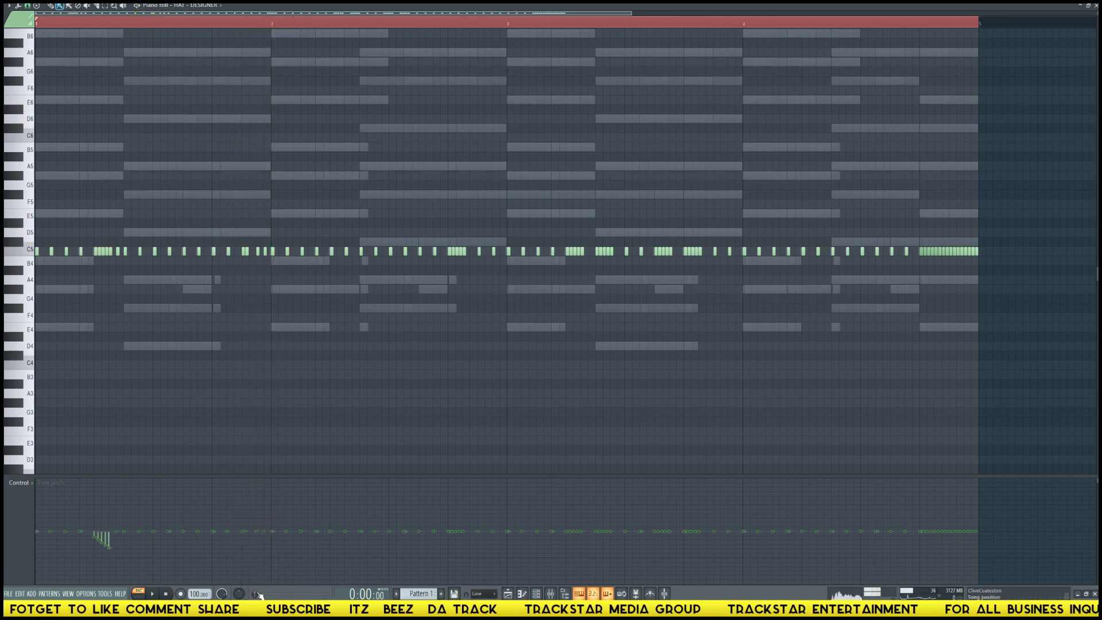
- Lower the fine pitch of bar 1's last two hats, and draw a rising slope on bar 2's roll and a descending one on bar 4's roll
key(space)
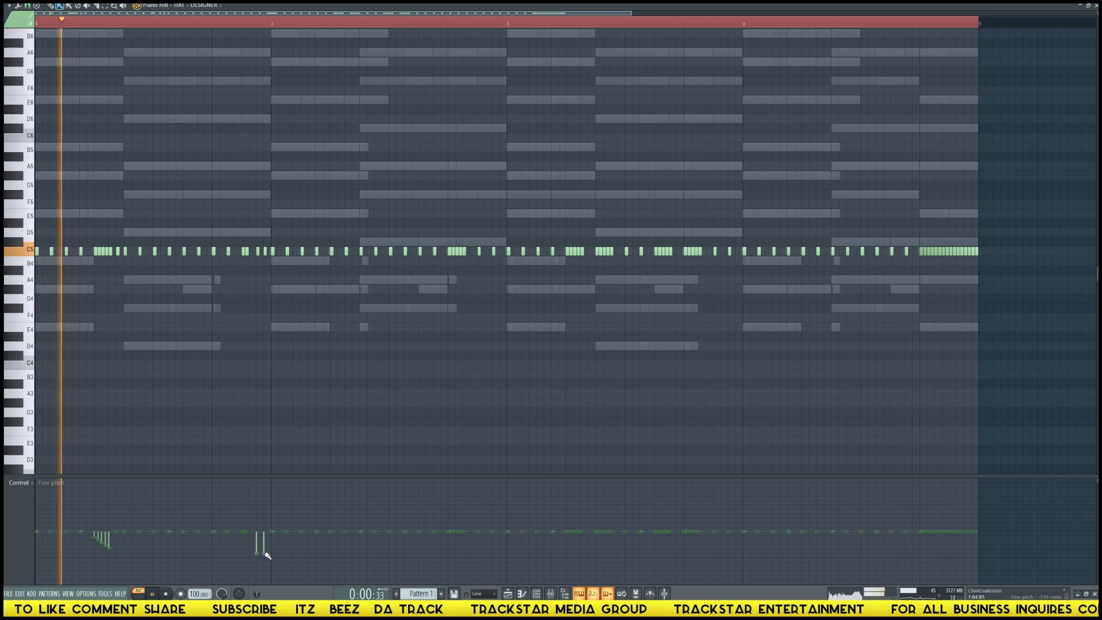
drag(448, 561, 467, 546)
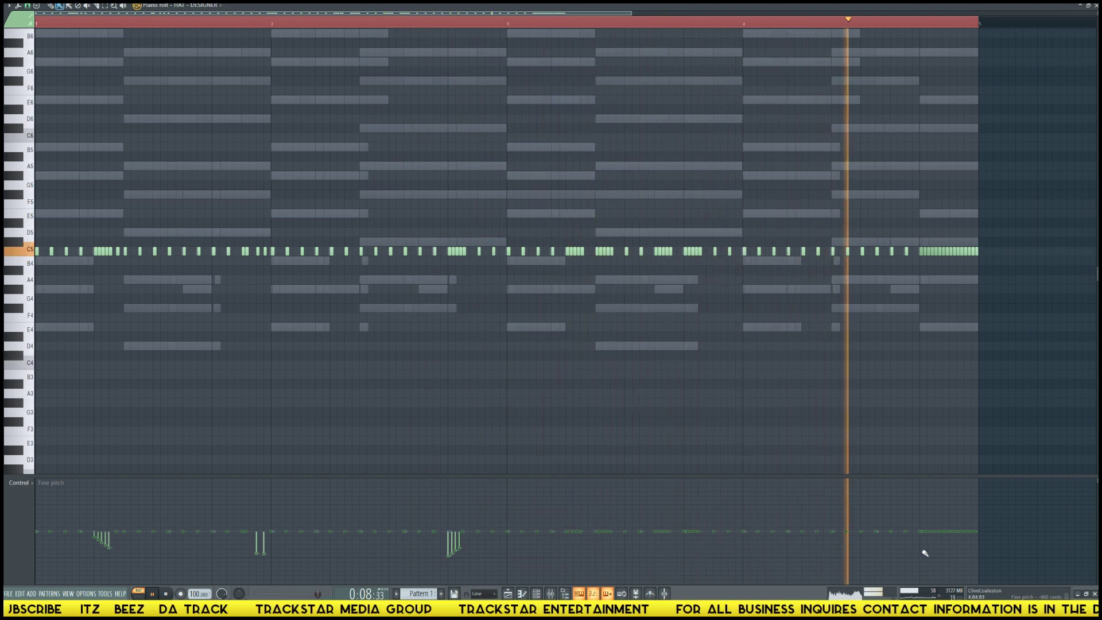
key(space)
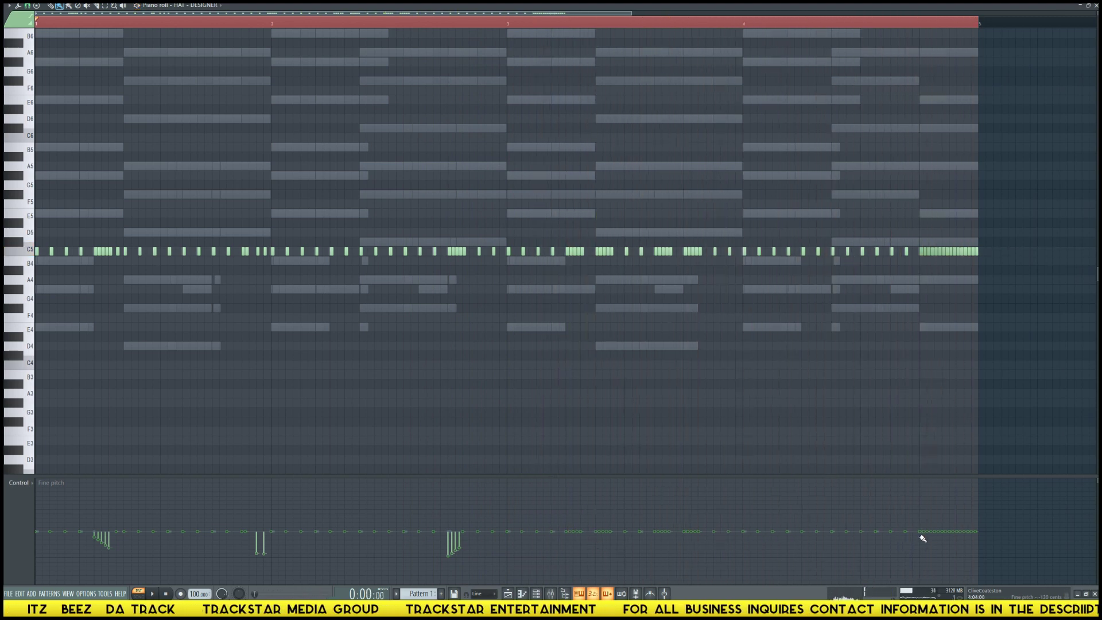
drag(923, 534, 980, 546)
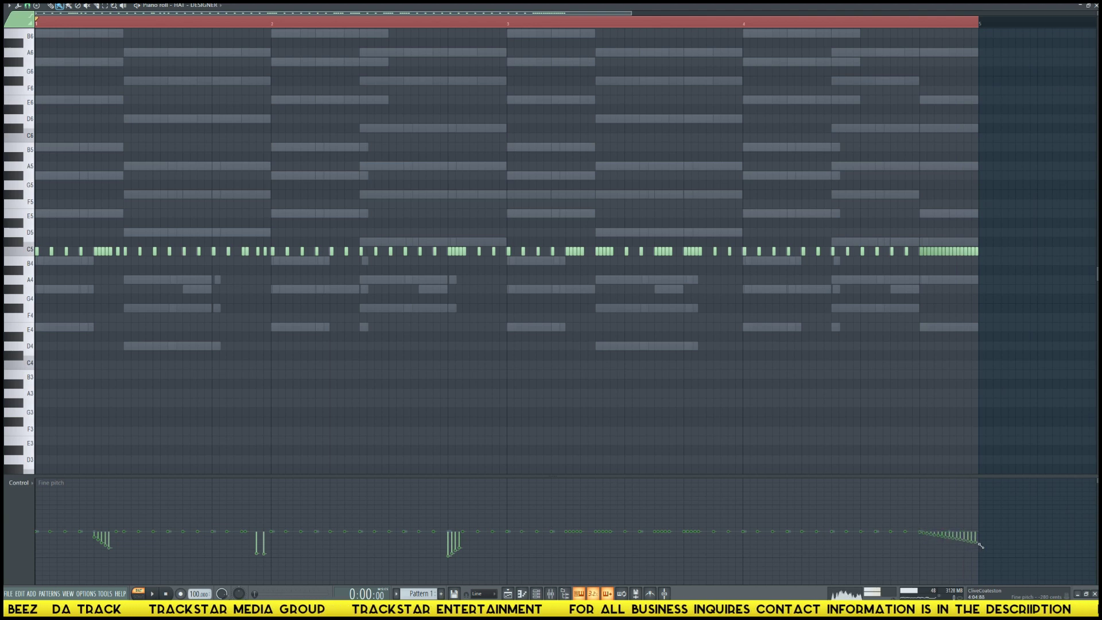
key(space)
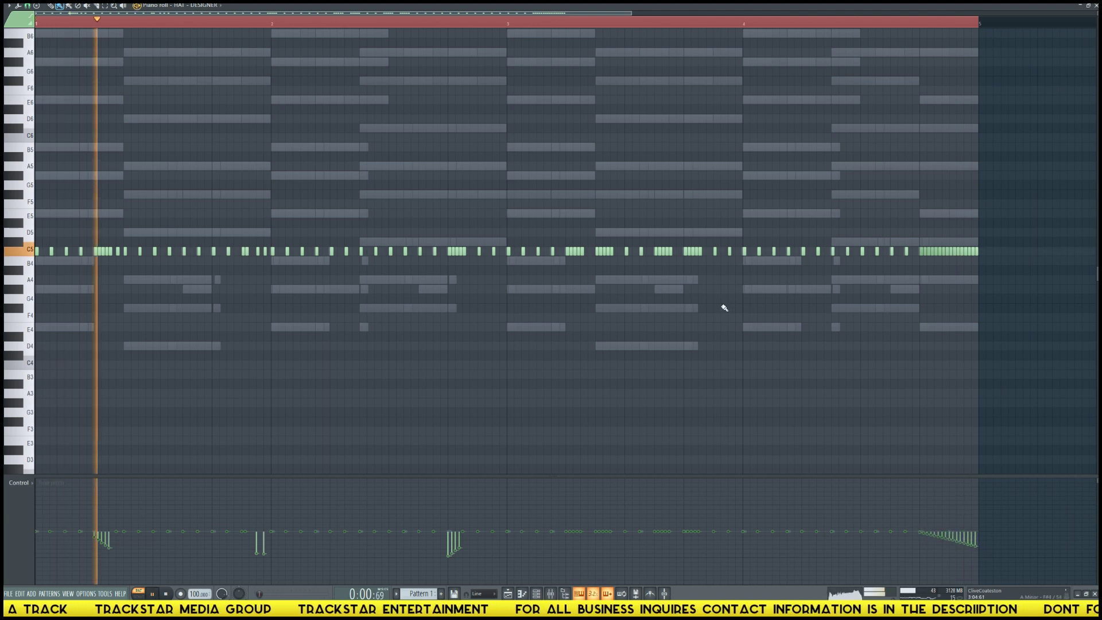
- Play the pattern through, stop it, and add another reFX Nexus channel to the channel rack
key(F6)
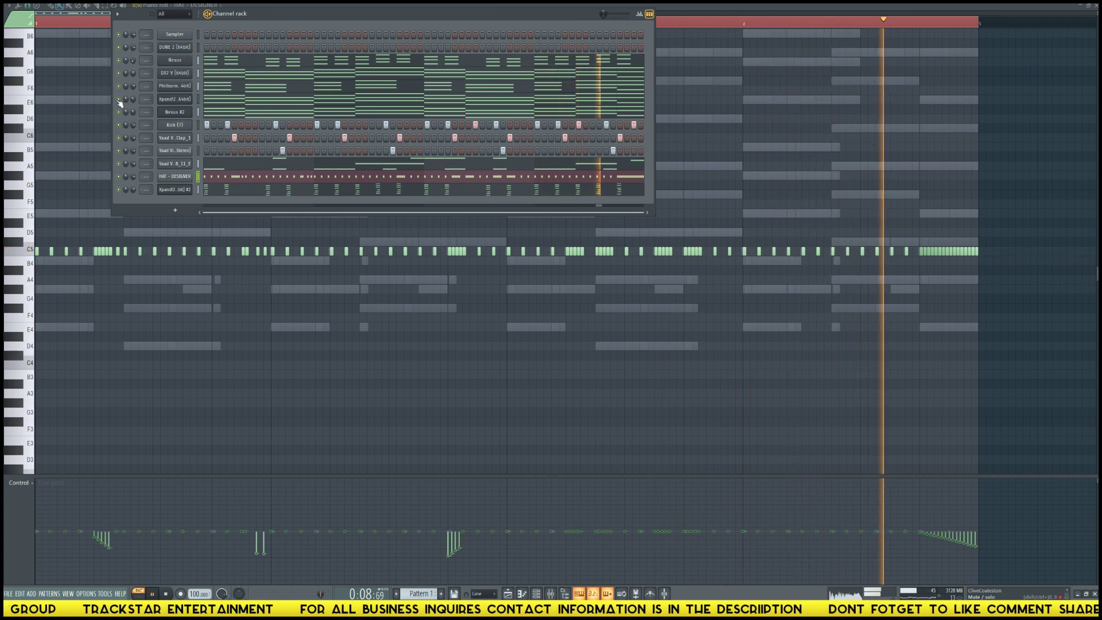
key(space)
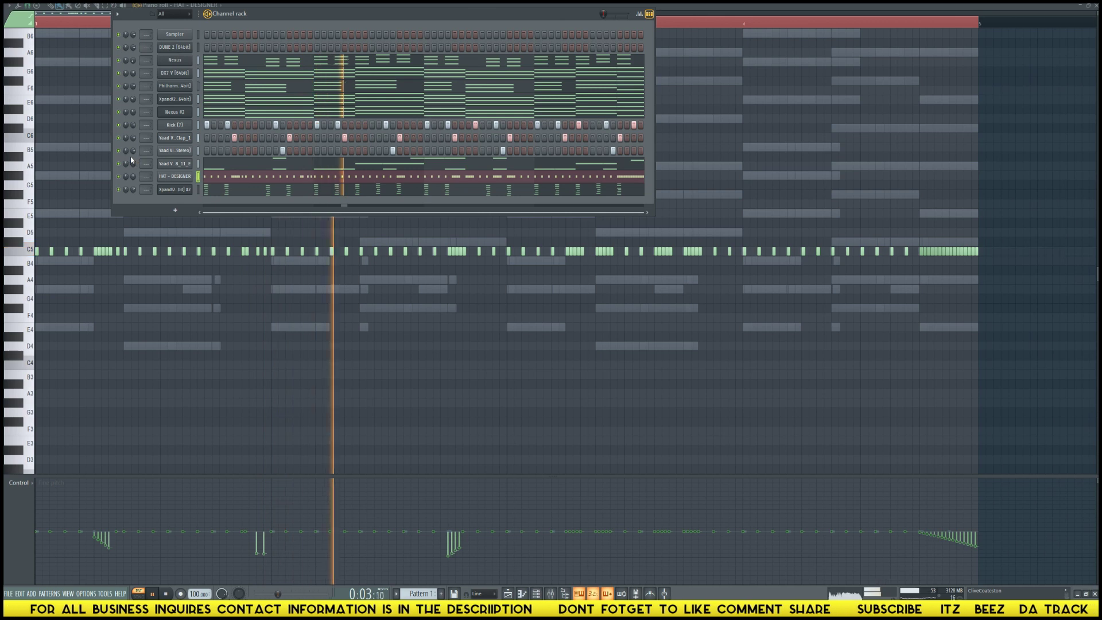
click(199, 112)
key(space)
click(175, 209)
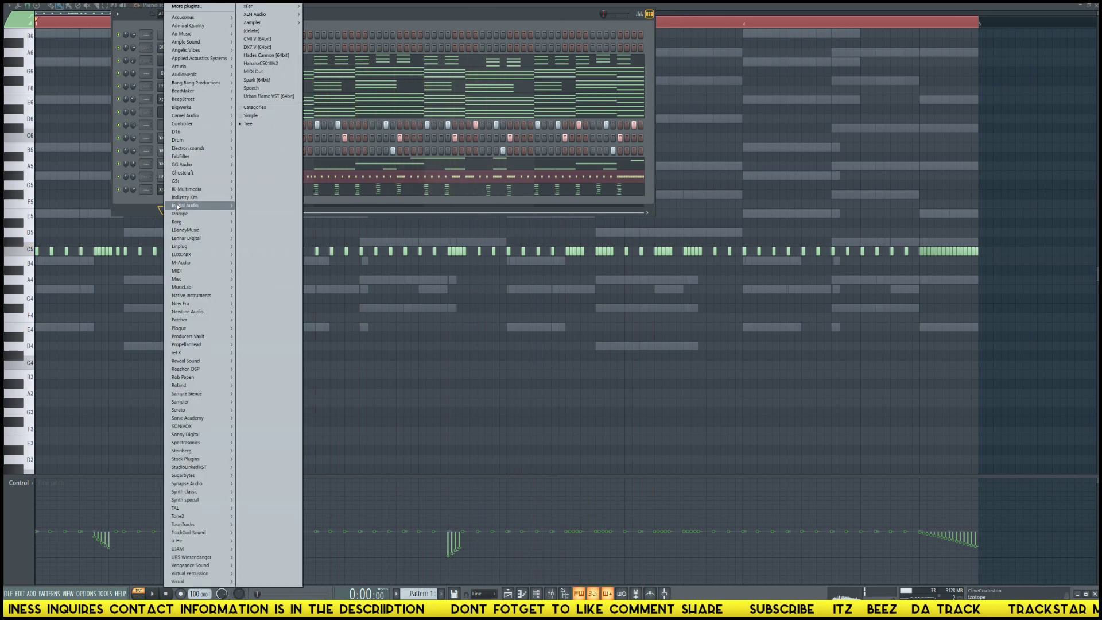
mouse_move(205, 229)
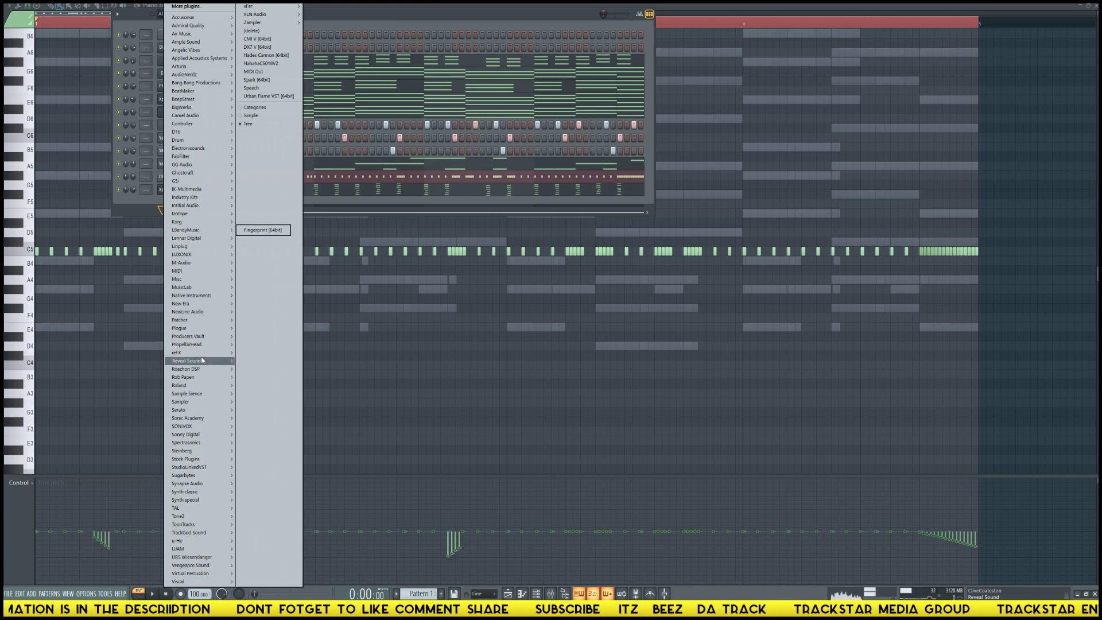
click(250, 353)
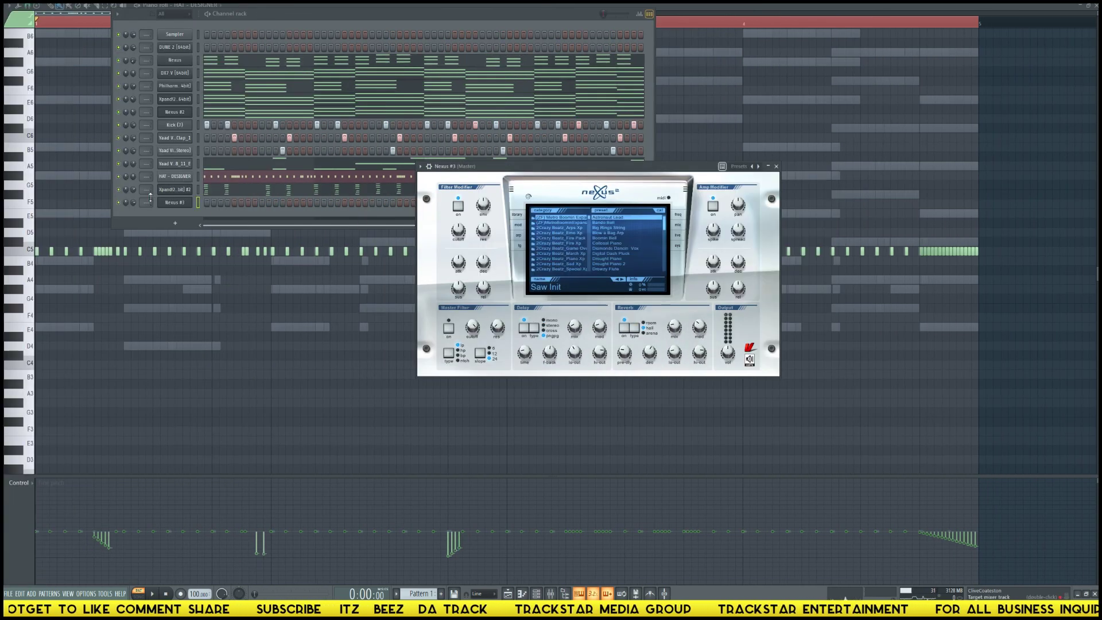
click(183, 205)
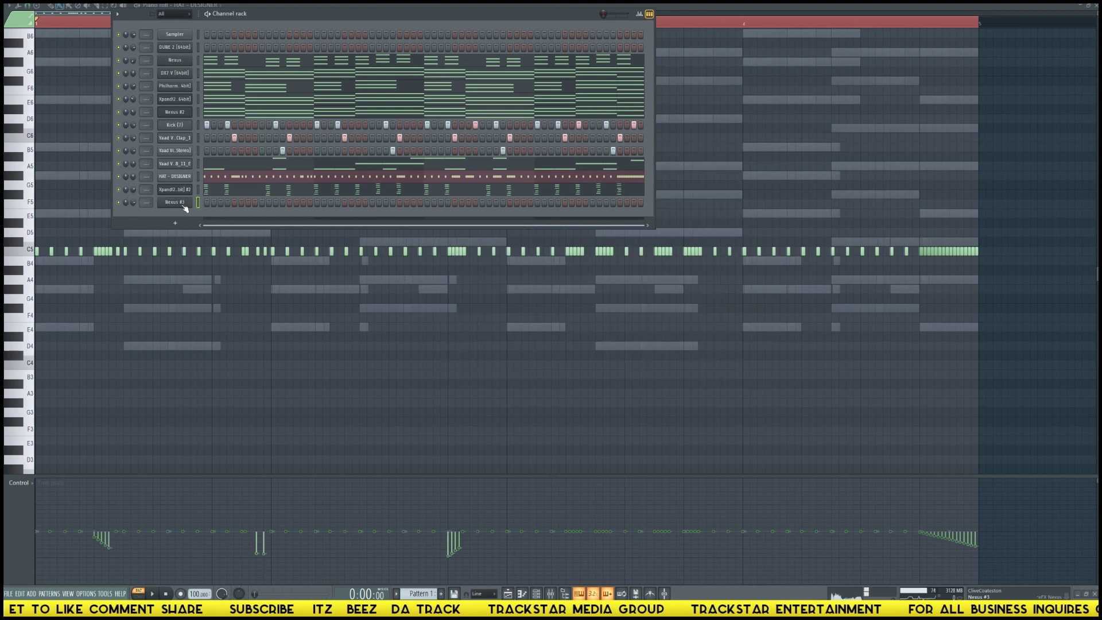
click(184, 206)
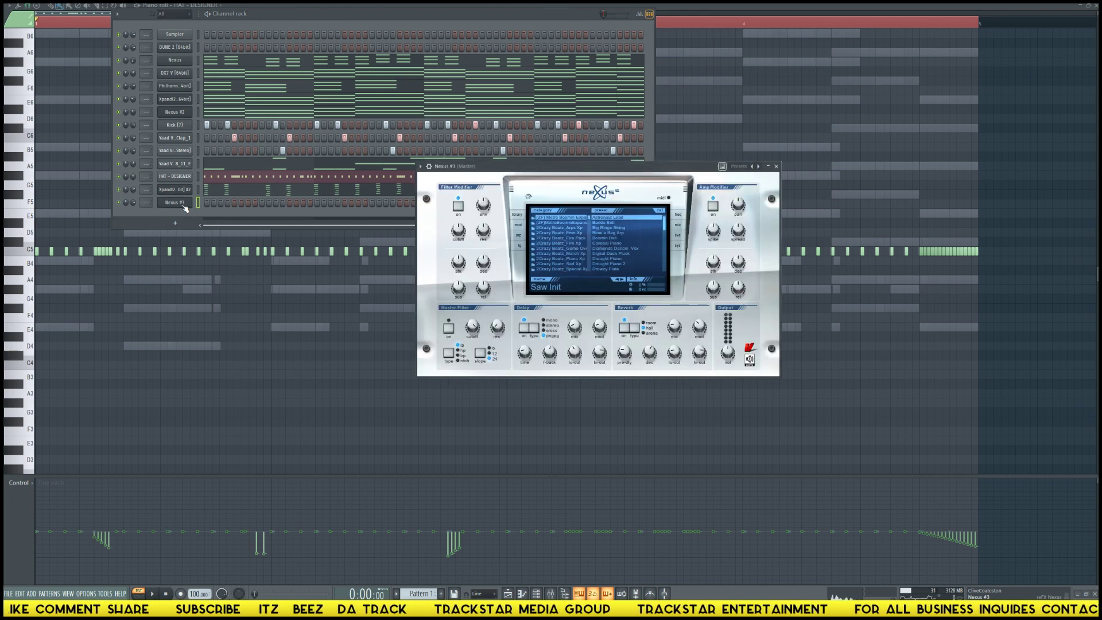
click(184, 206)
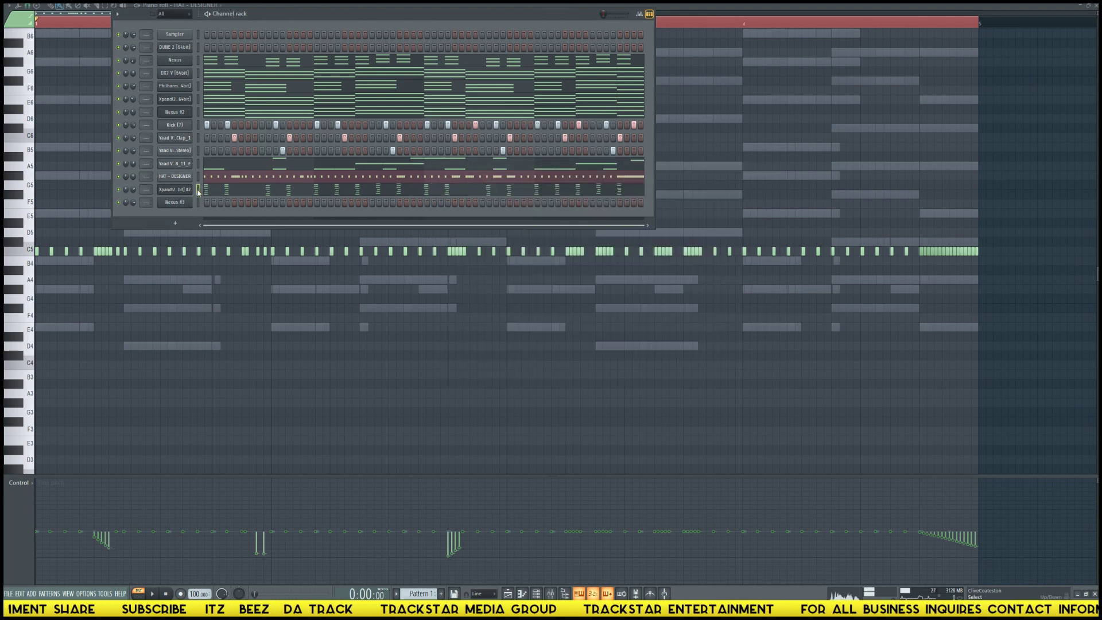
- Paste the staccato notes of the Xpand!2 #2 channel into the Nexus #3 channel and check them in the piano roll
key(ctrl+v)
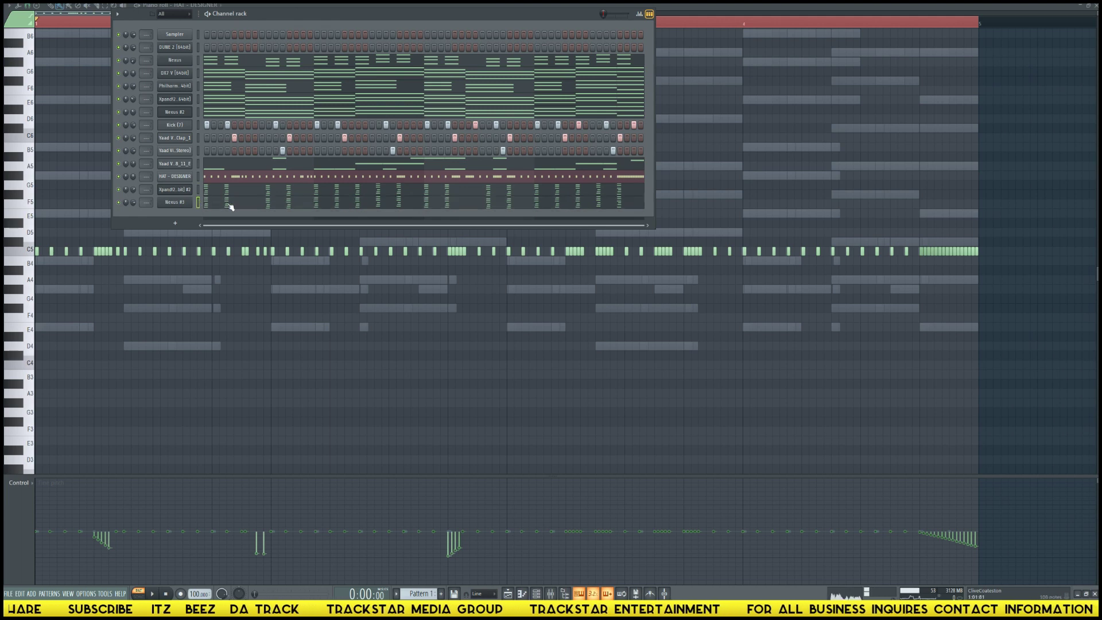
click(230, 205)
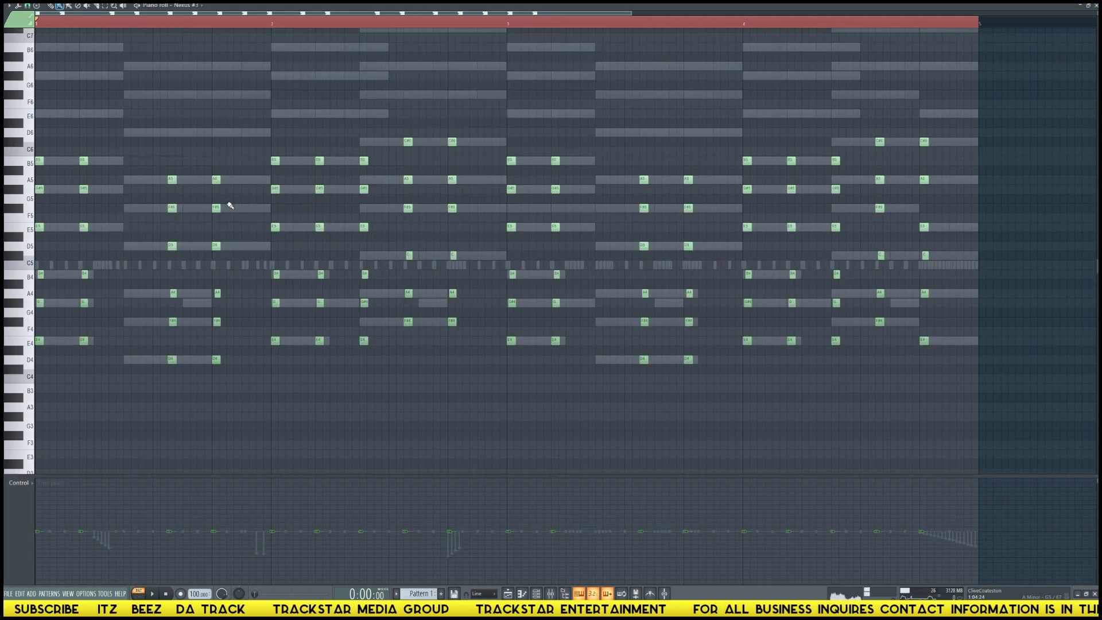
key(F6)
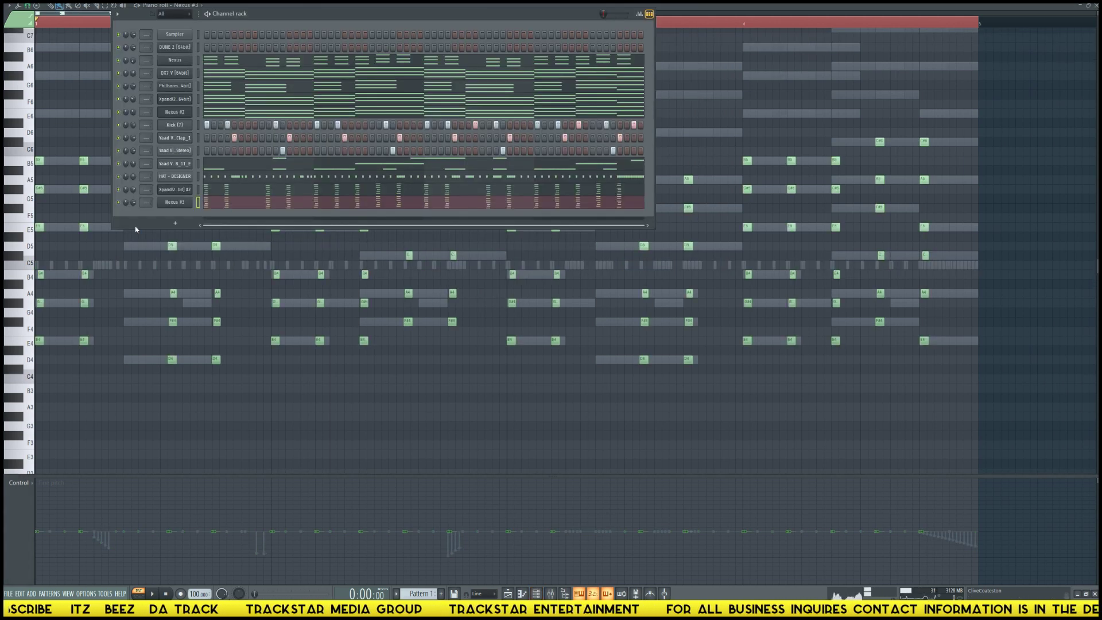
- Audition Dance Leads presets in Nexus #3 during playback, from LD Another World through to LD Cheap Trancelead
click(192, 204)
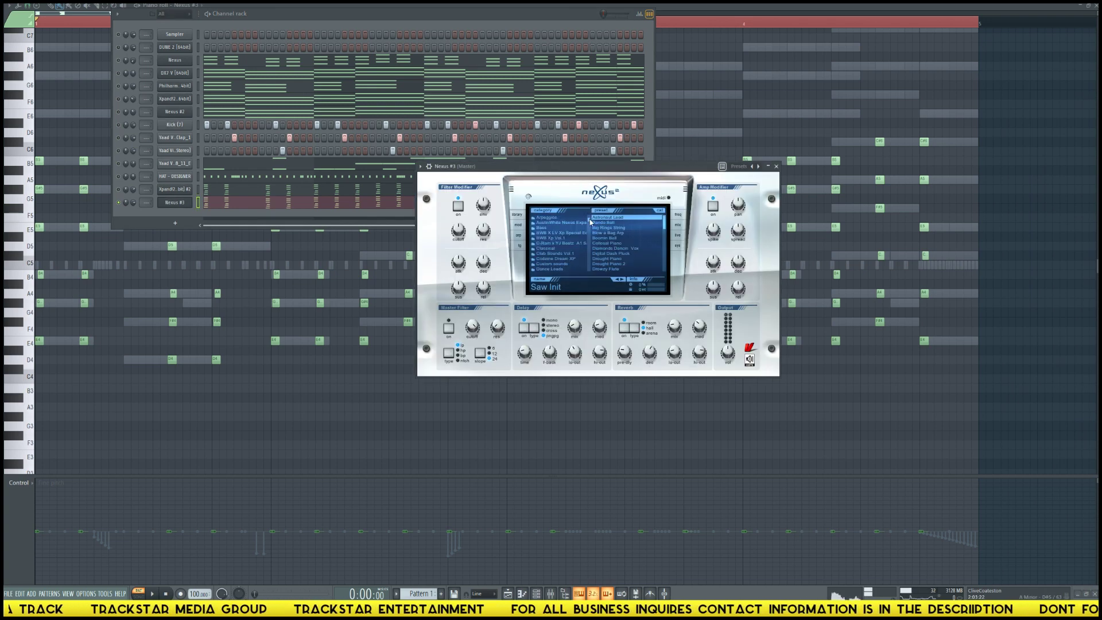
click(625, 228)
key(space)
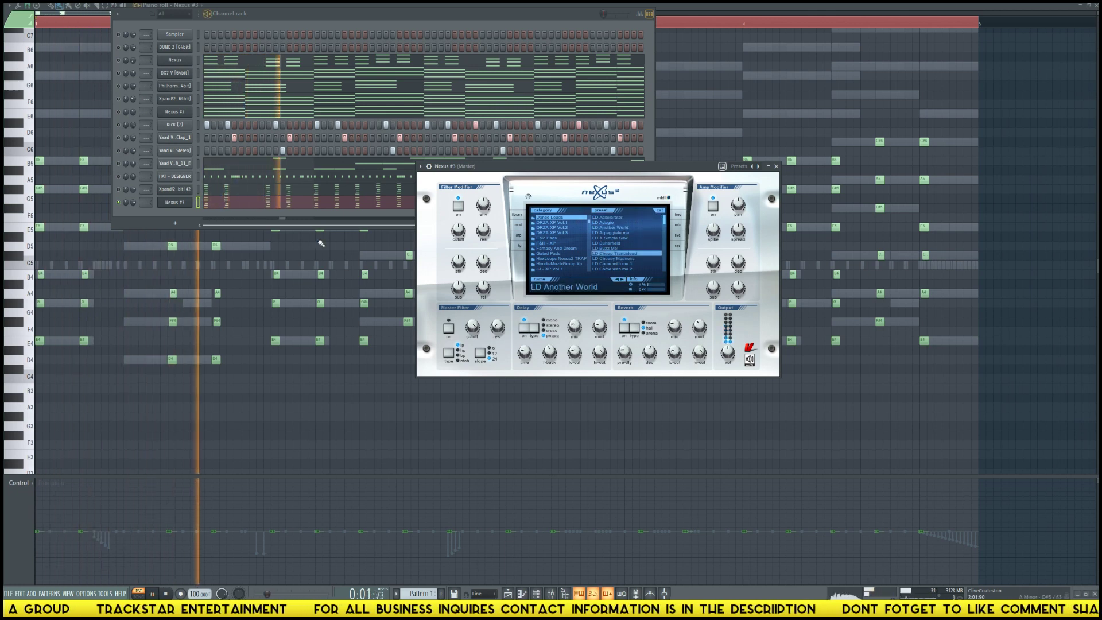
click(374, 224)
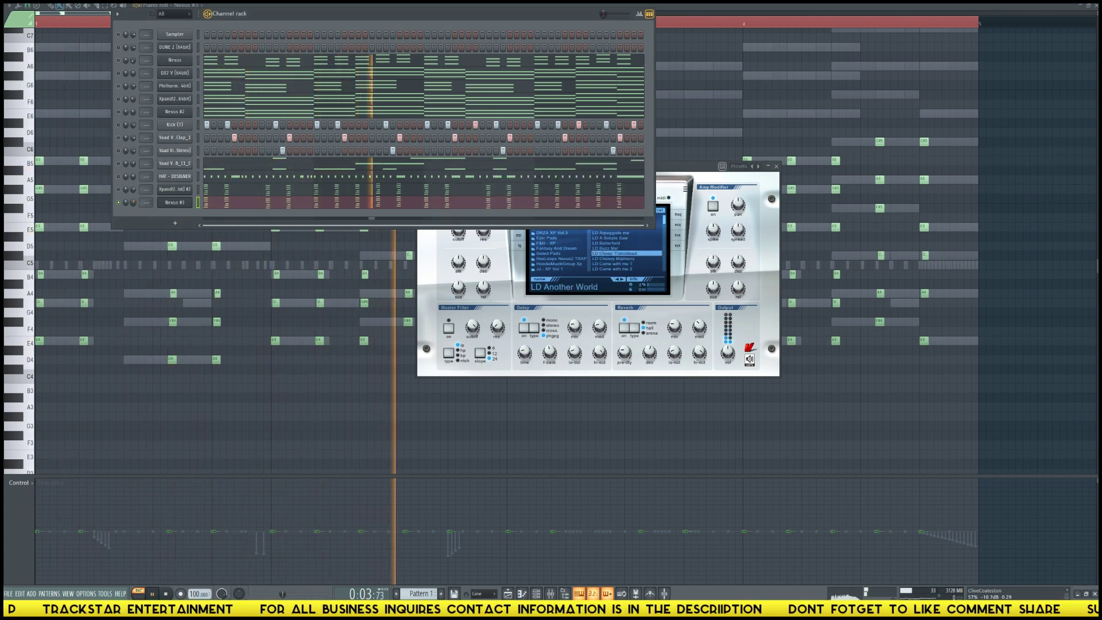
click(623, 279)
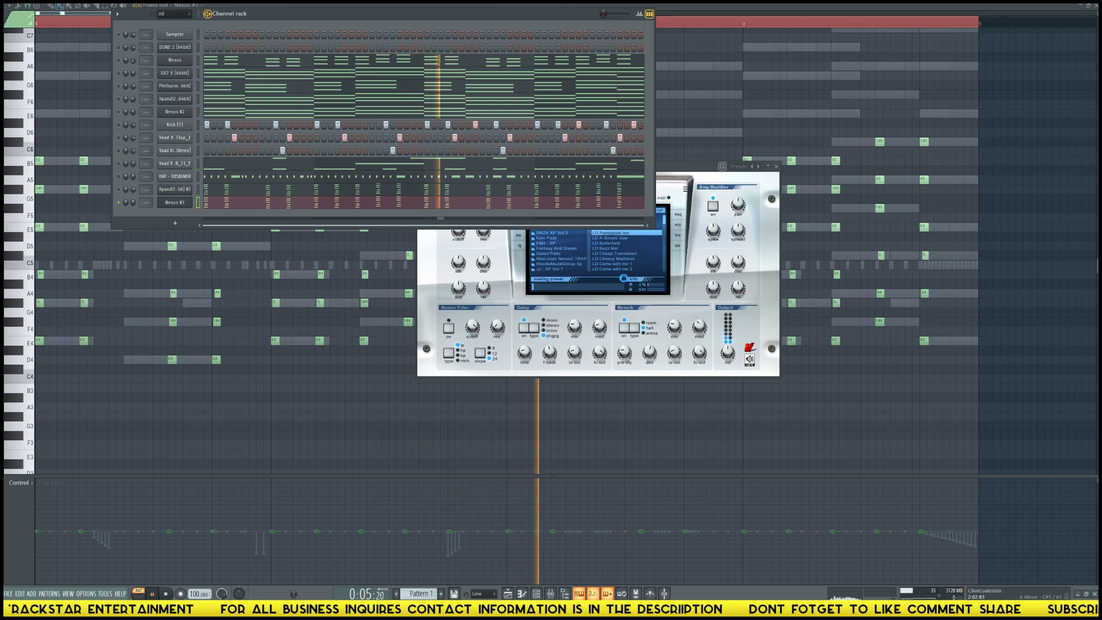
click(623, 280)
click(623, 280)
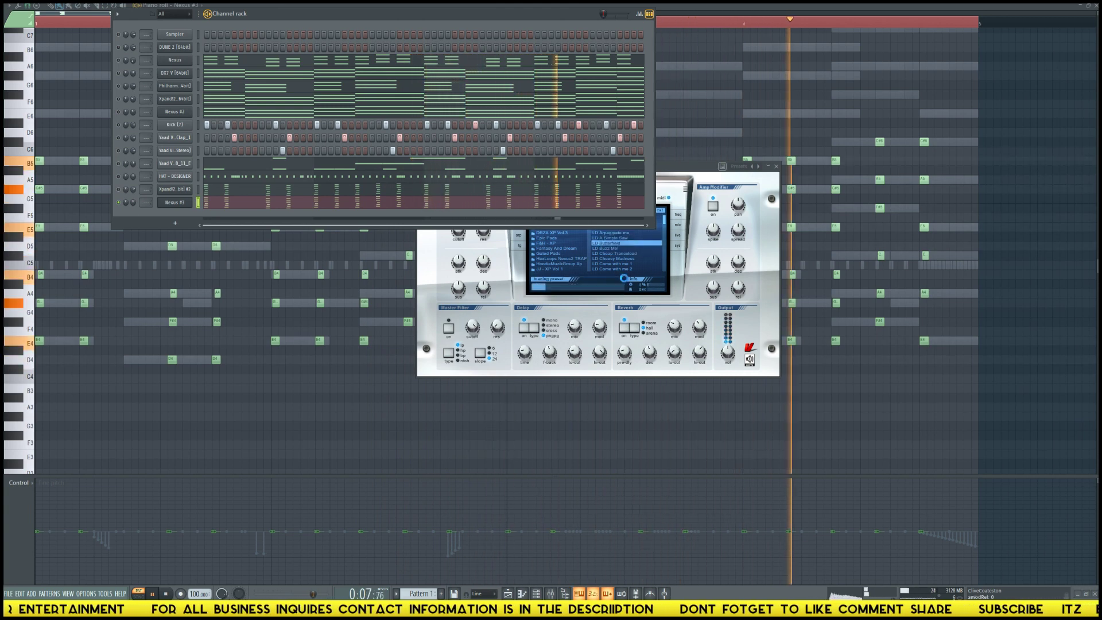
click(621, 279)
click(622, 280)
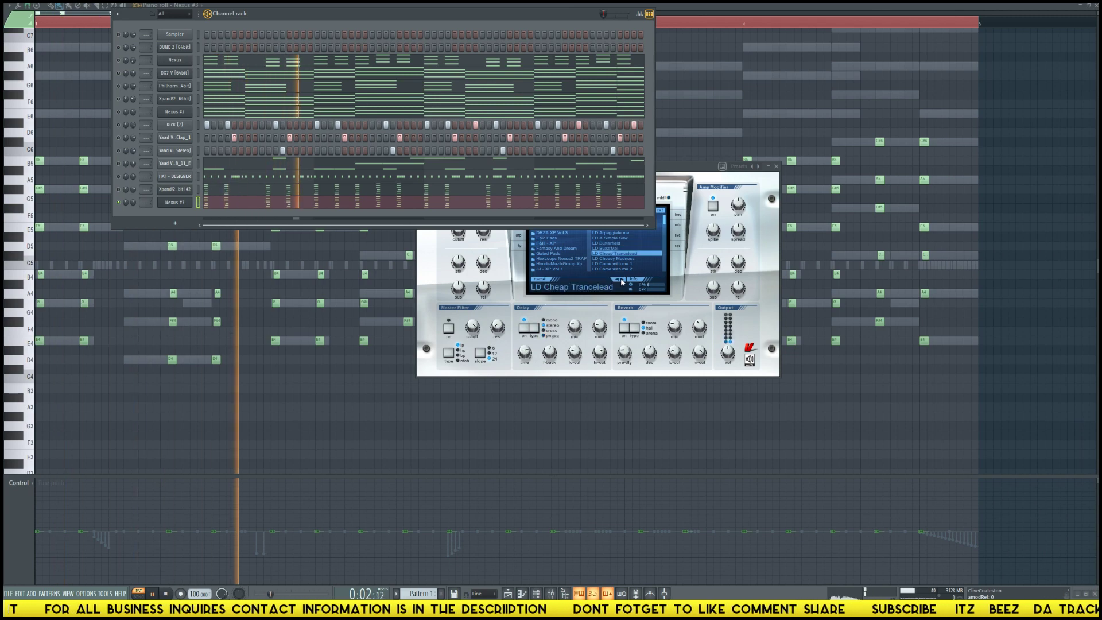
- Set the piano roll snap to Line and quantize the Nexus #3 notes
click(252, 204)
click(252, 204)
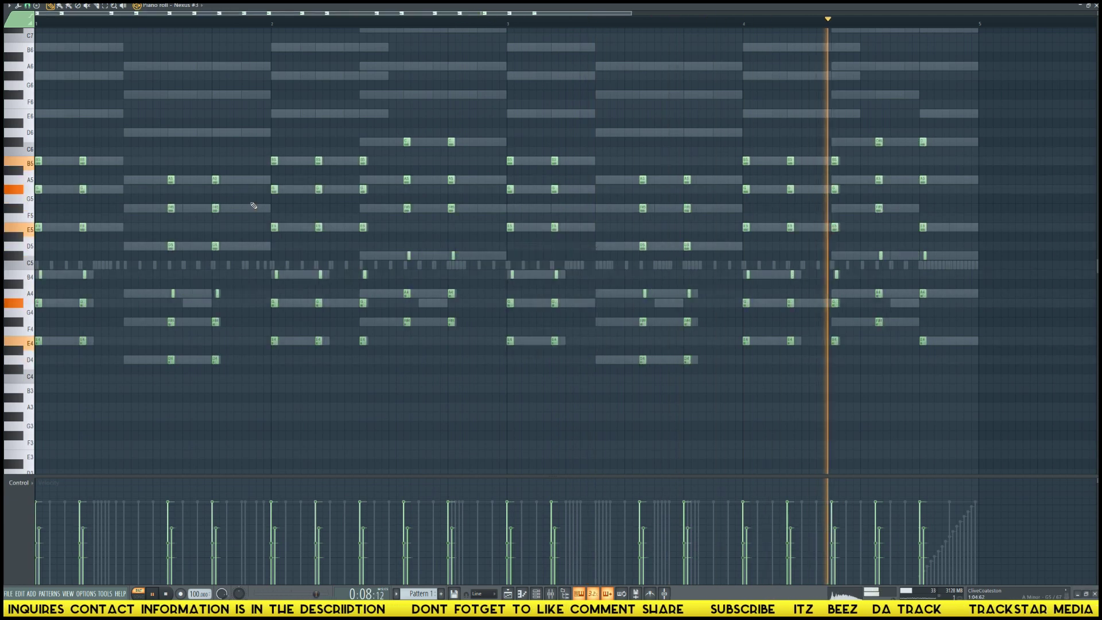
key(space)
click(28, 6)
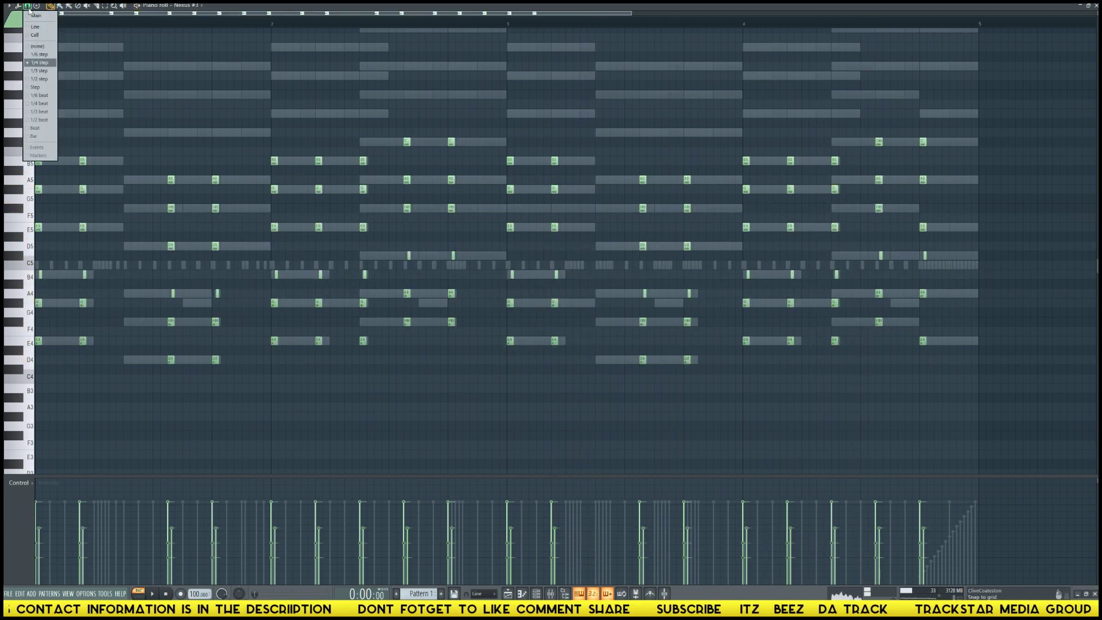
click(44, 28)
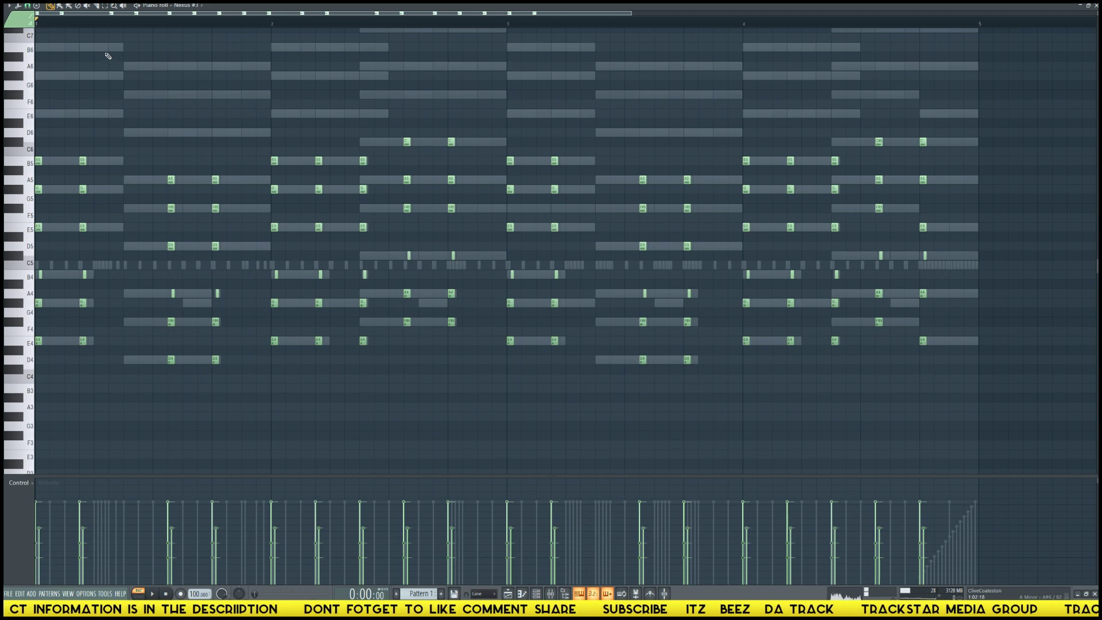
key(alt+q)
key(Return)
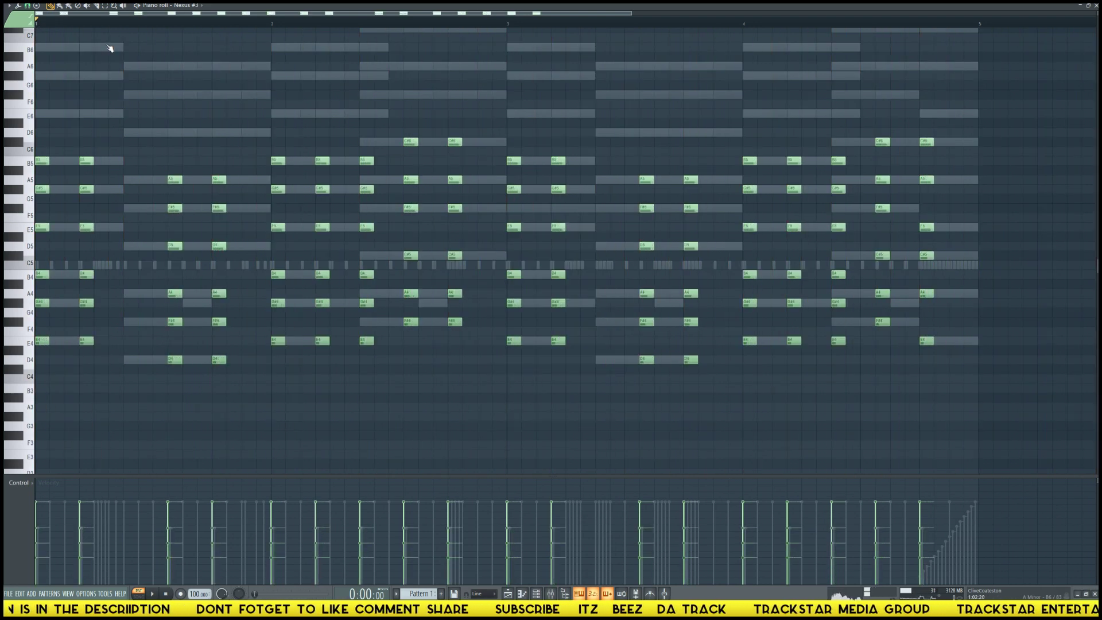
- Extend the Nexus #3 notes so each chord reaches the next, and stretch the last chord to the end of bar 4
key(ctrl+z)
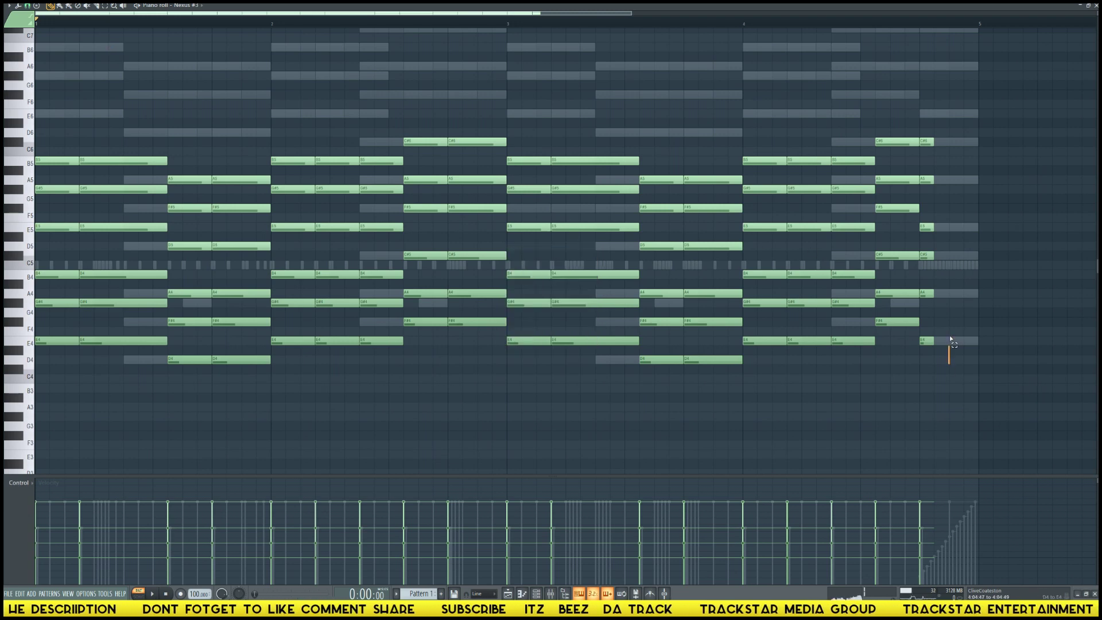
drag(949, 337, 975, 145)
key(F6)
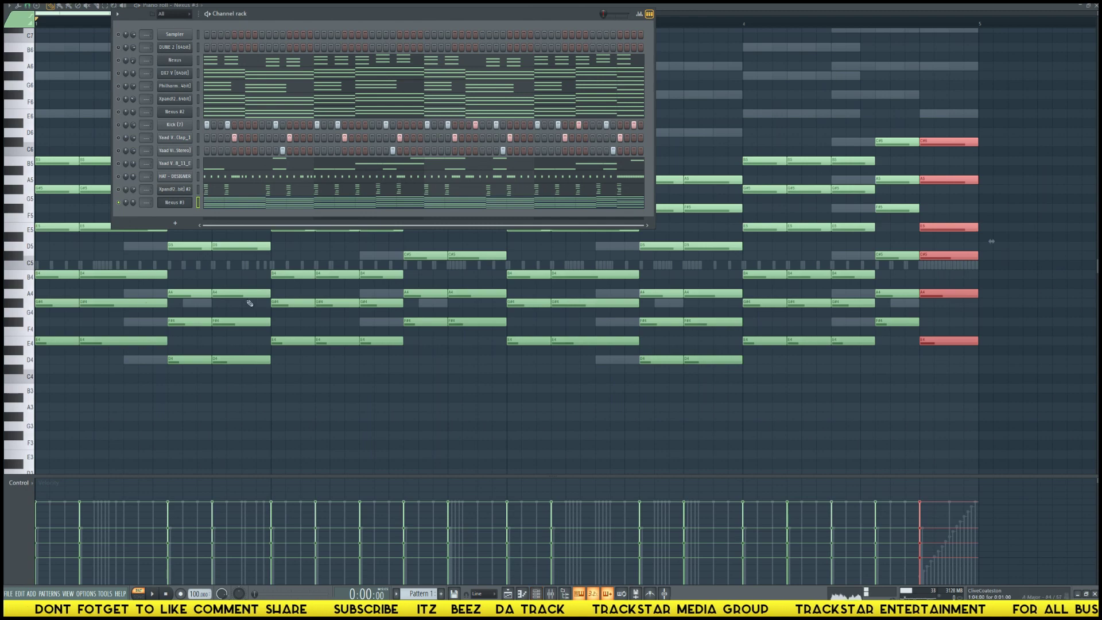
key(F6)
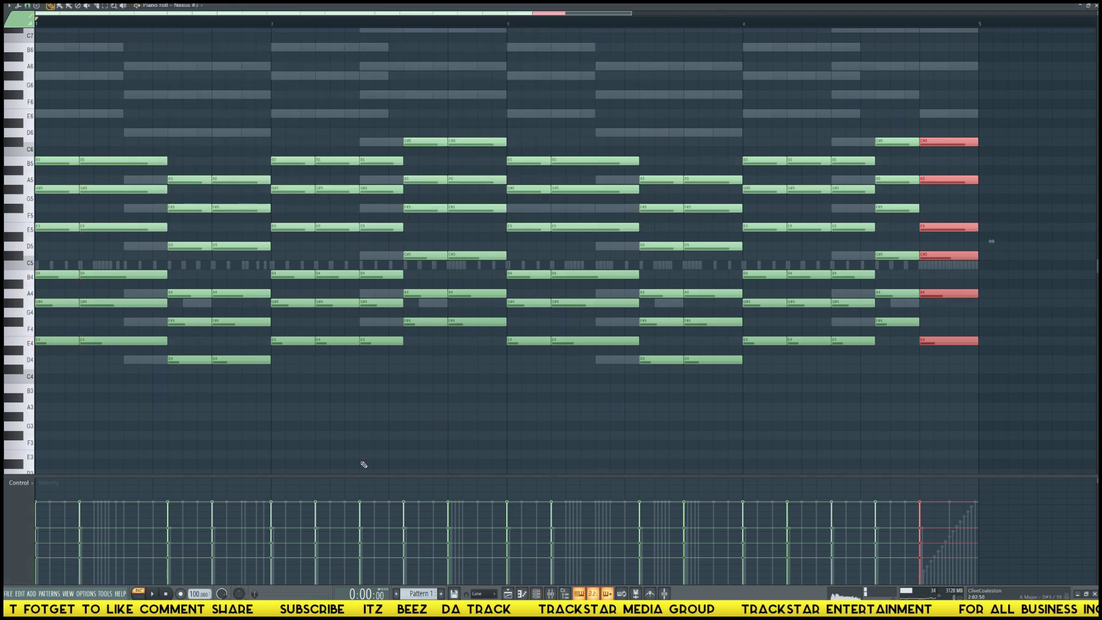
scroll(363, 463, up, 3)
scroll(363, 463, up, 2)
key(F6)
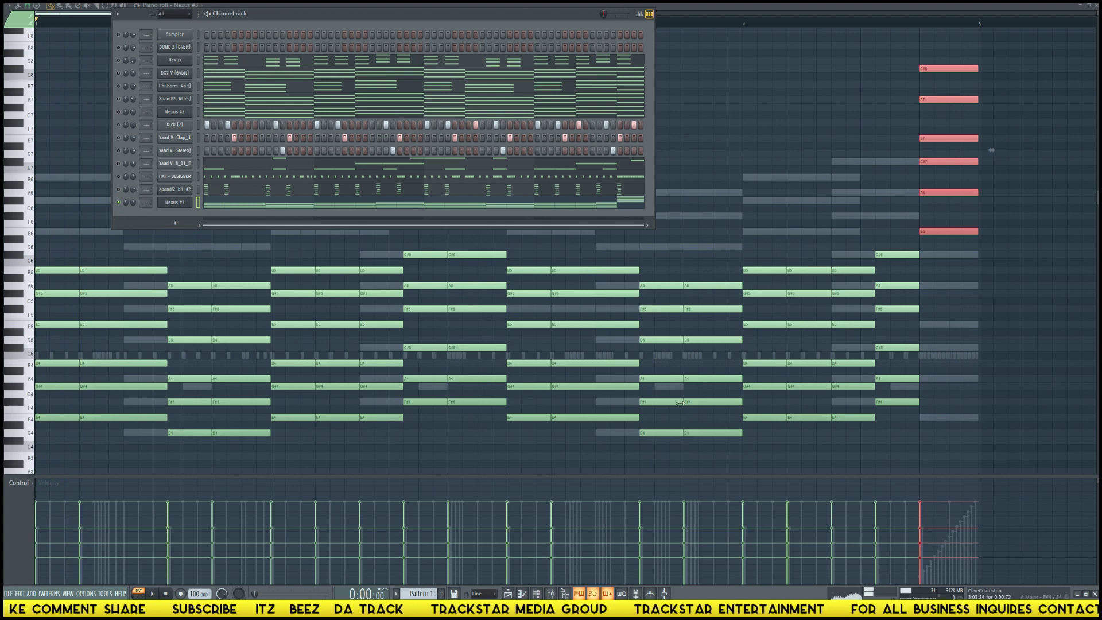
key(ctrl+Down)
key(ctrl+Down)
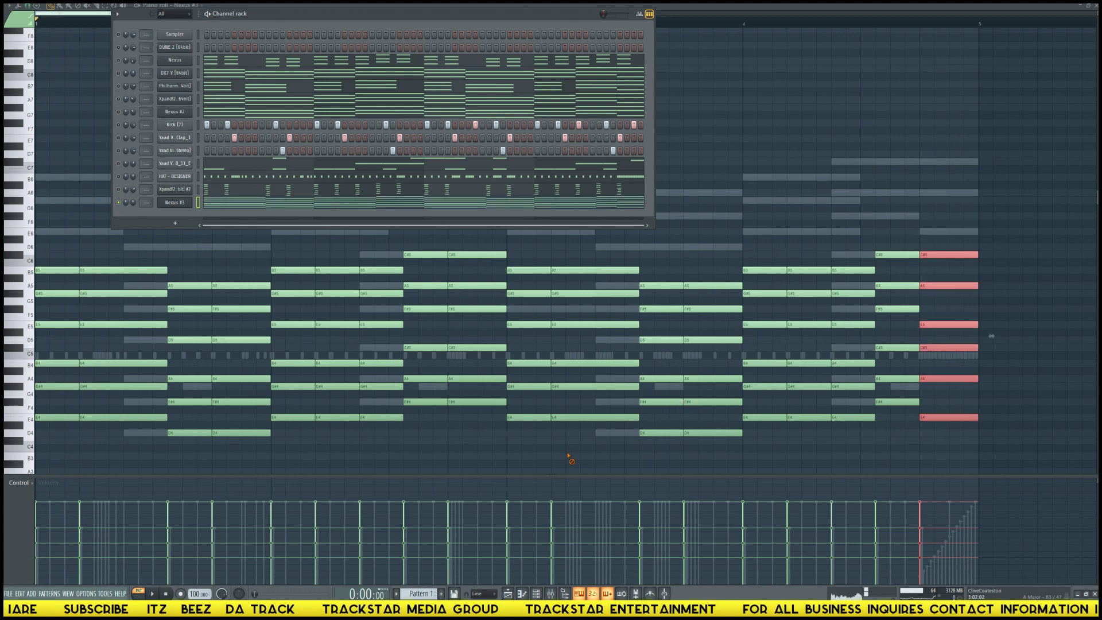
- Deselect the last chord, transpose all Nexus #3 notes up two octaves, and play them back briefly
key(F6)
key(ctrl+d)
key(ctrl+Up)
key(ctrl+Up)
key(space)
key(space)
key(F6)
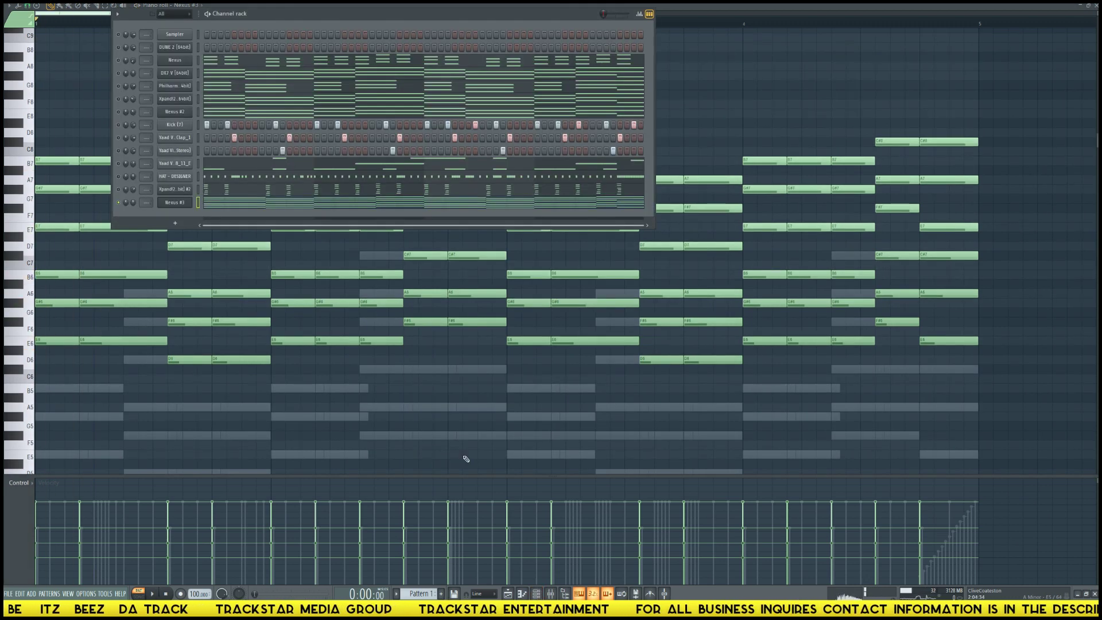
- Load LD Dancecore 1 in Nexus #3, play the pattern, and switch the preset to LD Detune Incorporated
click(175, 204)
click(628, 253)
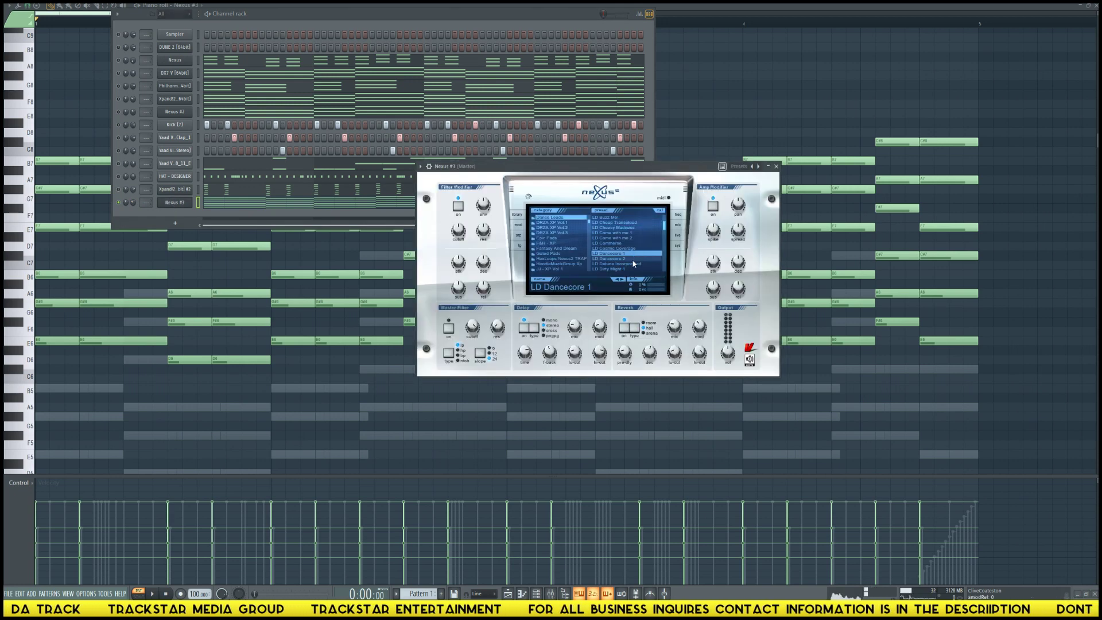
key(space)
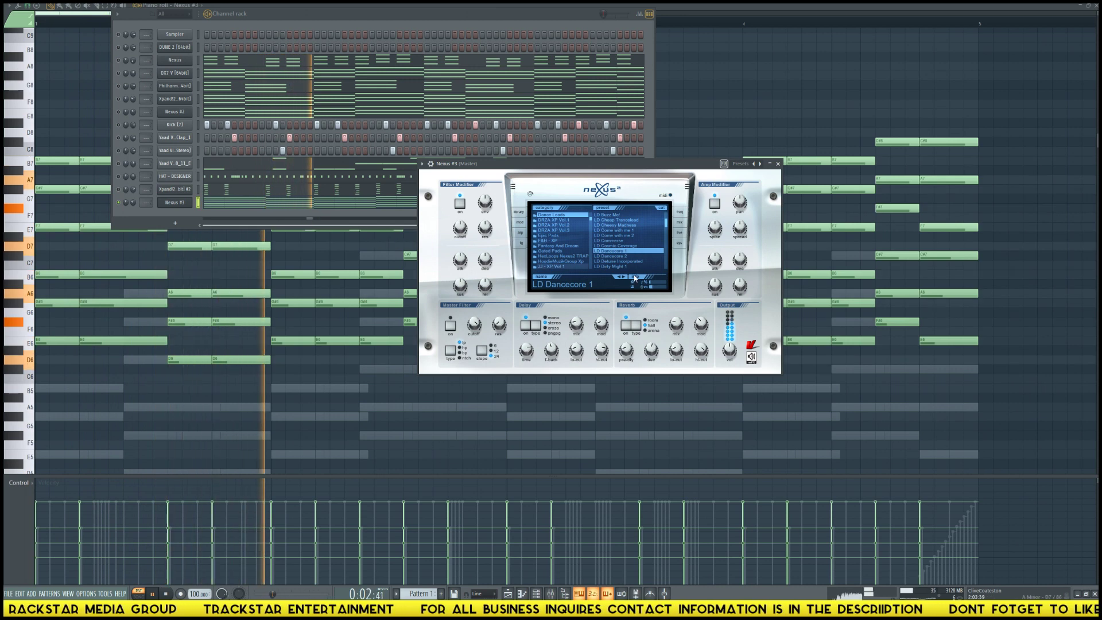
click(620, 261)
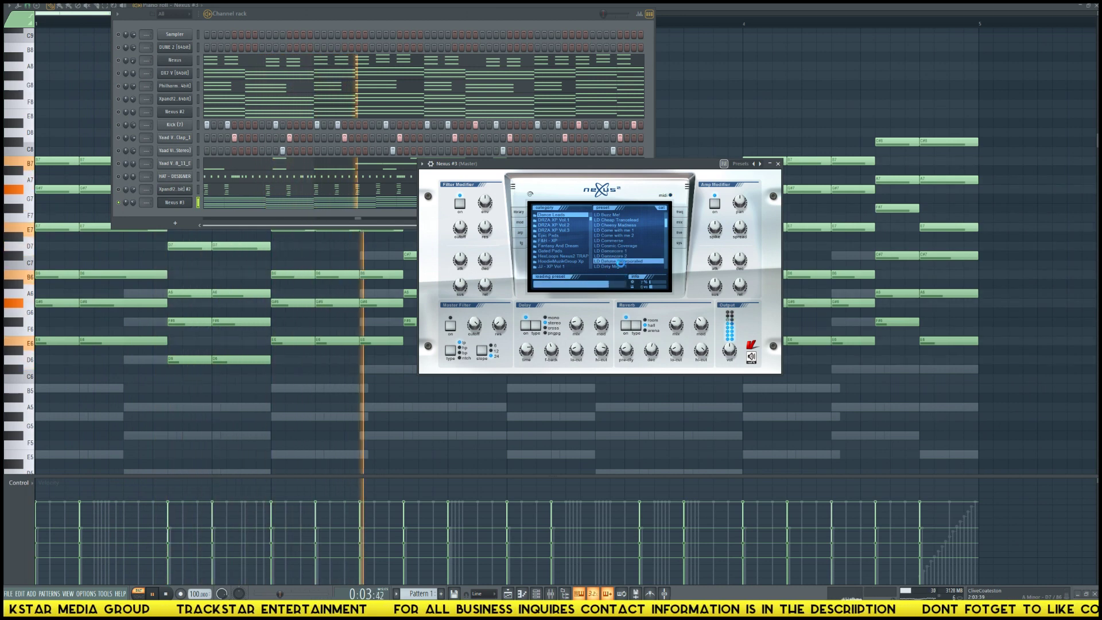
- Switch Nexus #3 to the AR preset category, audition AR After Midnight 2 and AR Whistling Sines with the pattern, and stop playback
scroll(559, 241, up, 5)
click(549, 251)
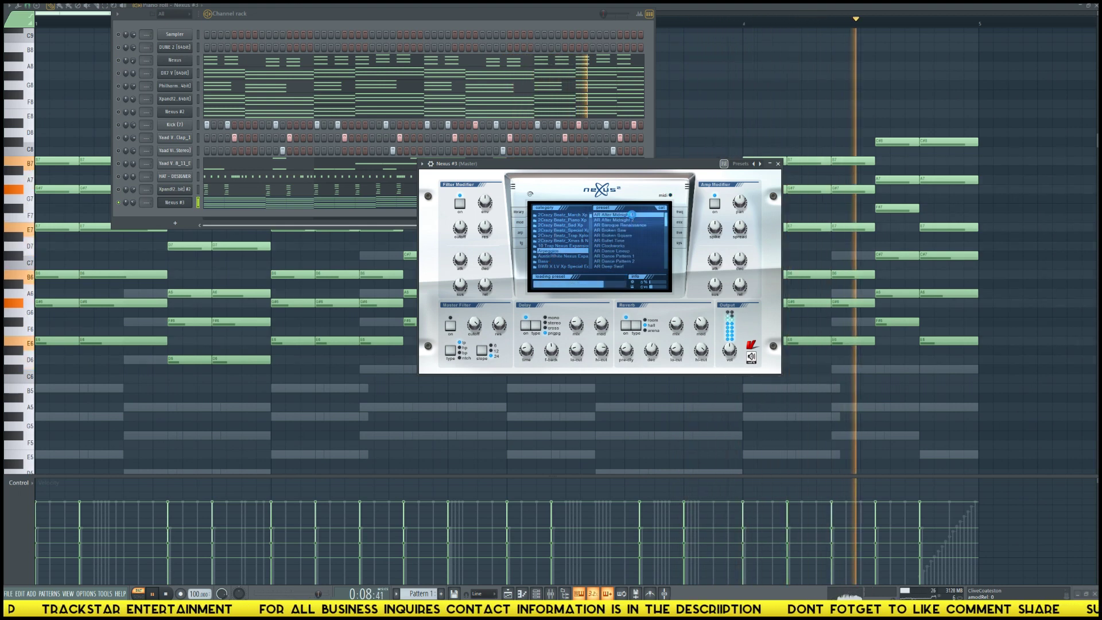
click(623, 277)
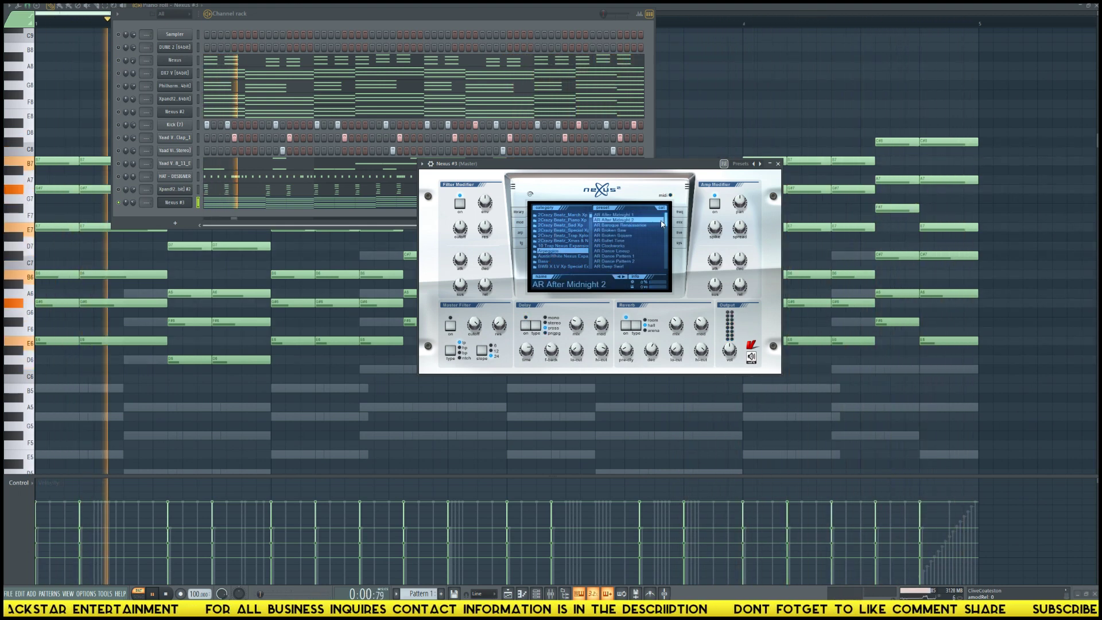
click(623, 277)
click(612, 261)
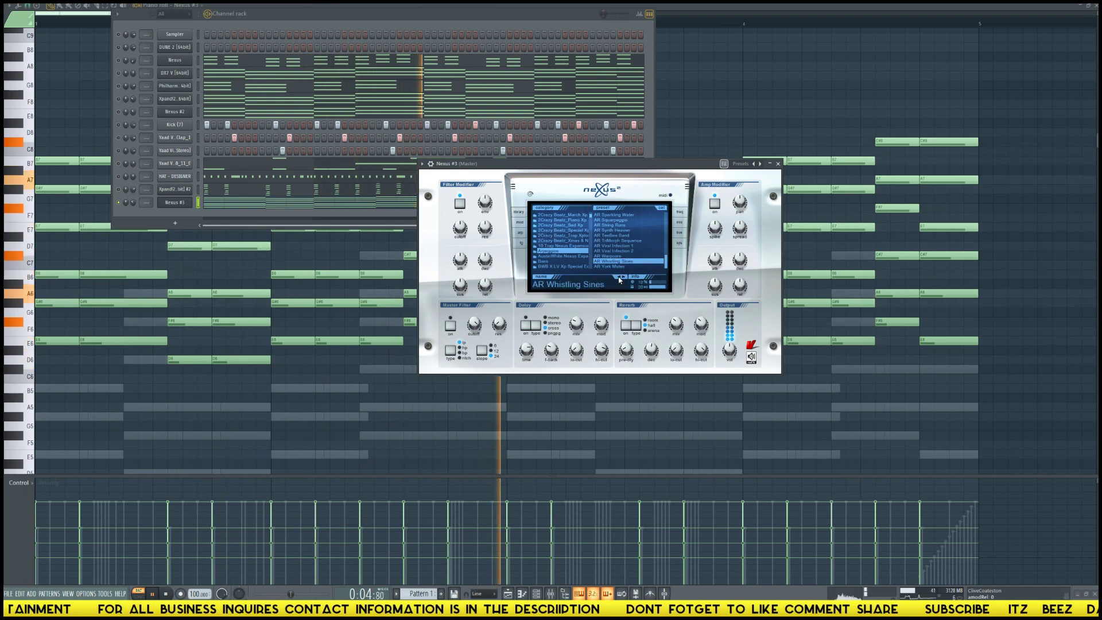
click(325, 399)
key(space)
- Delete the repeated chords after each first chord in Nexus #3 through bar 4, keeping the last chord of the pattern
drag(119, 130, 123, 433)
drag(258, 174, 250, 412)
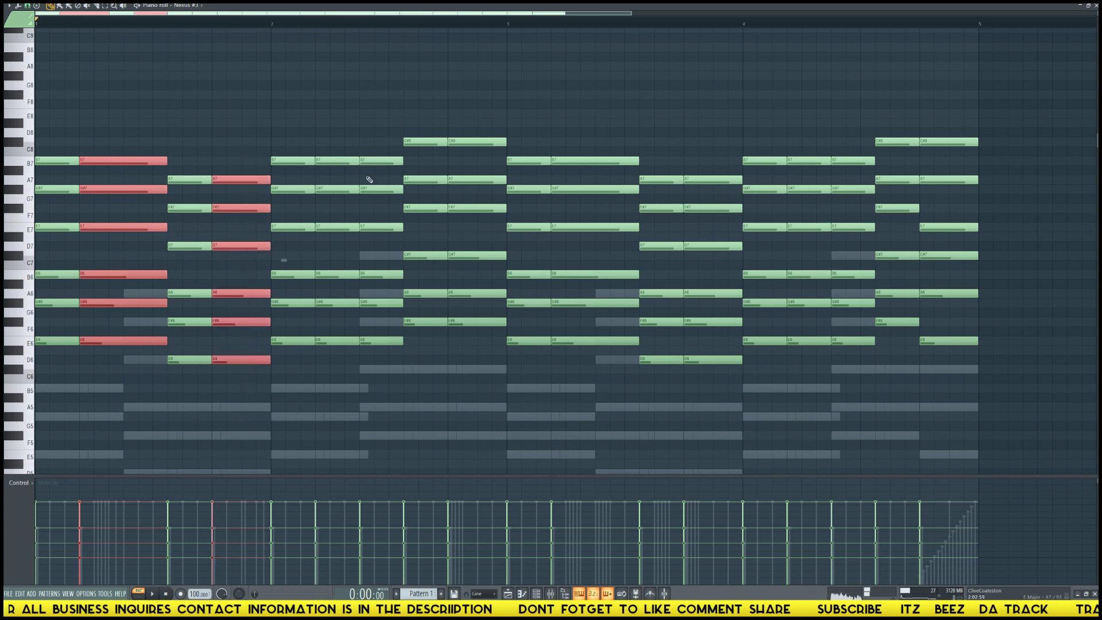
drag(350, 142, 393, 352)
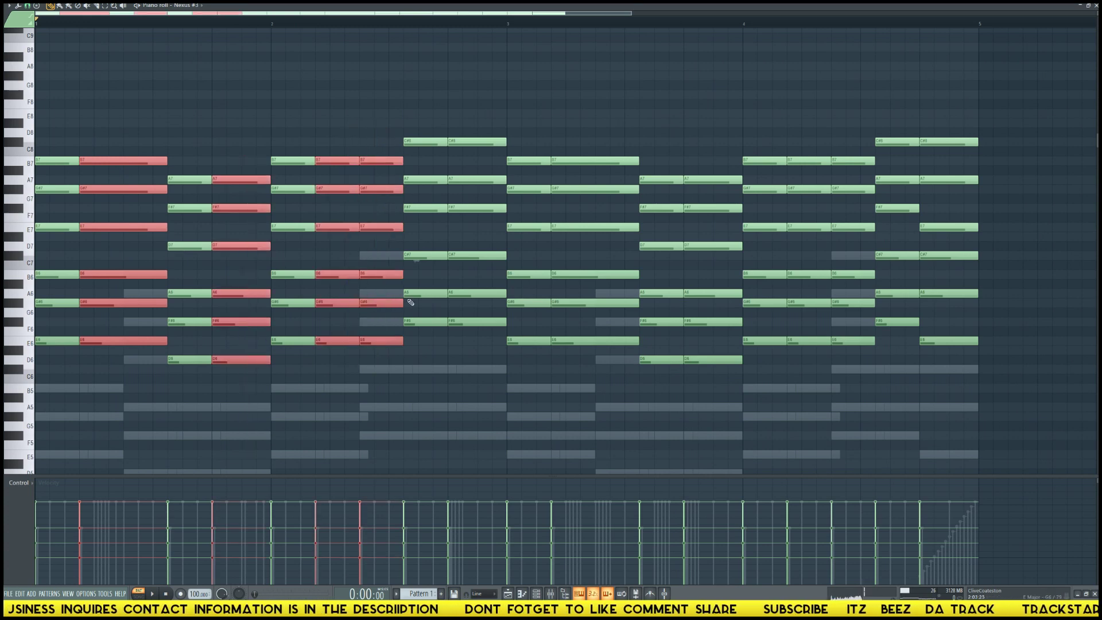
drag(482, 112, 479, 390)
drag(609, 137, 524, 457)
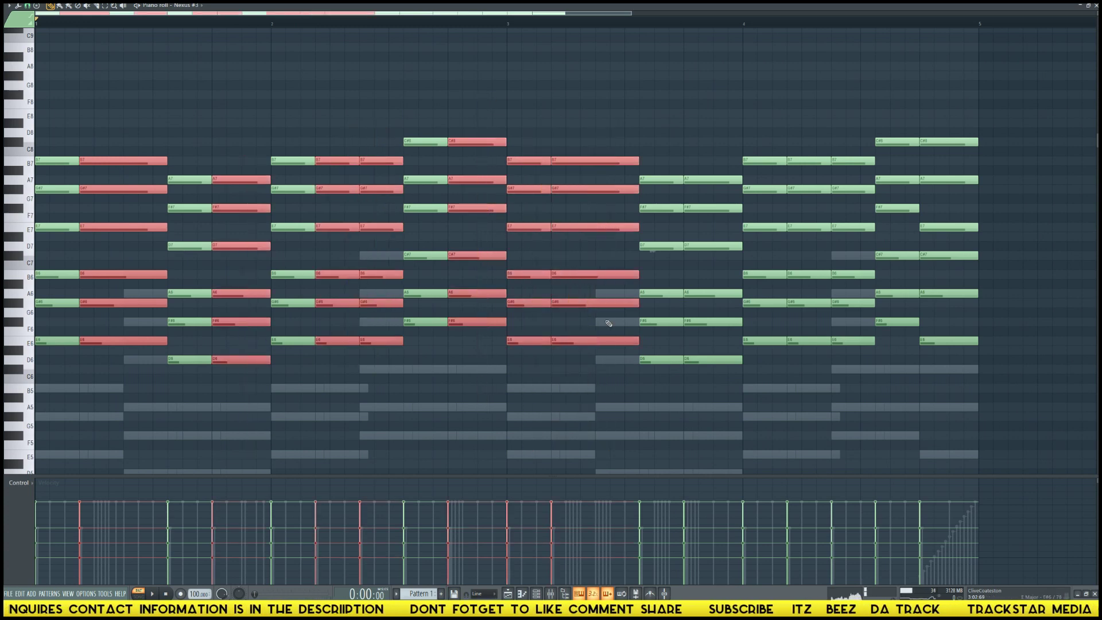
drag(532, 338, 553, 122)
drag(708, 166, 711, 439)
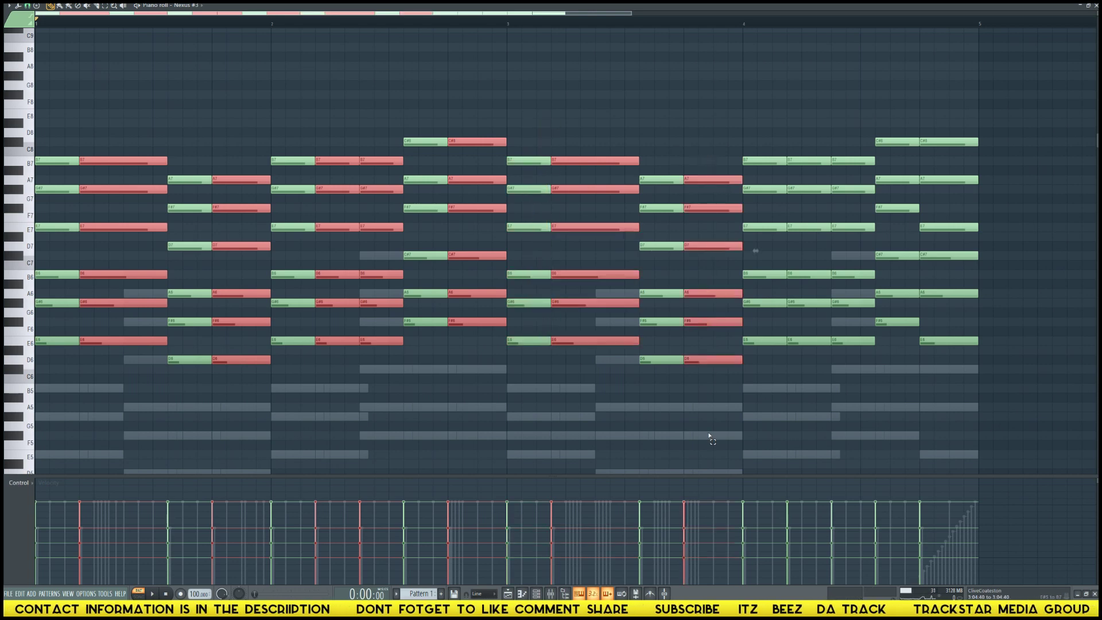
drag(820, 118, 803, 466)
drag(840, 137, 853, 385)
drag(954, 83, 984, 251)
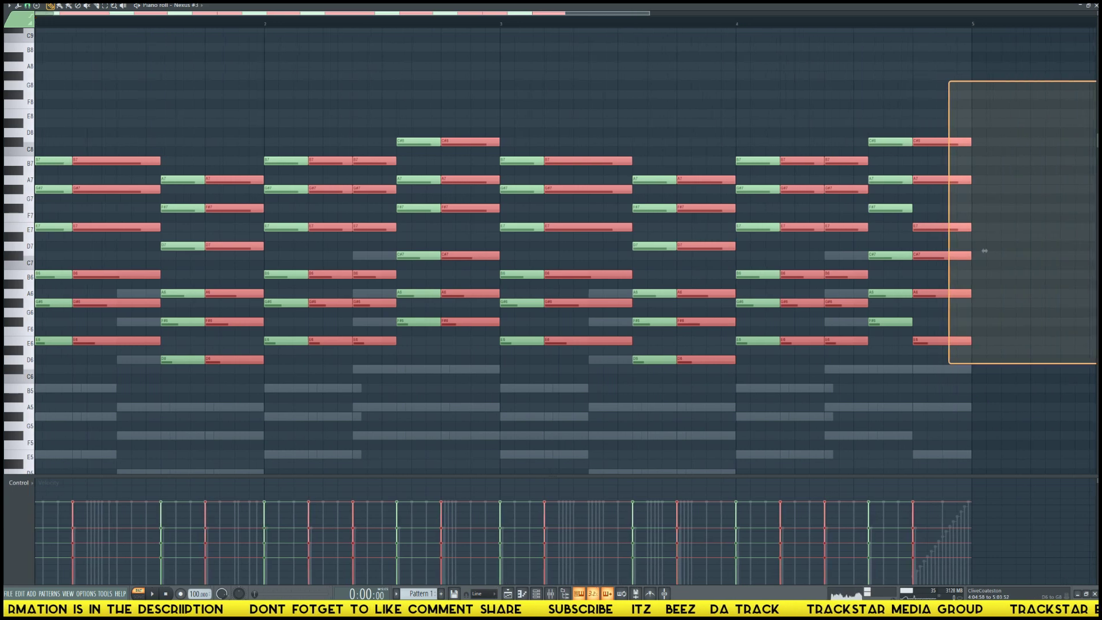
drag(1096, 360, 1096, 361)
drag(913, 338, 908, 11)
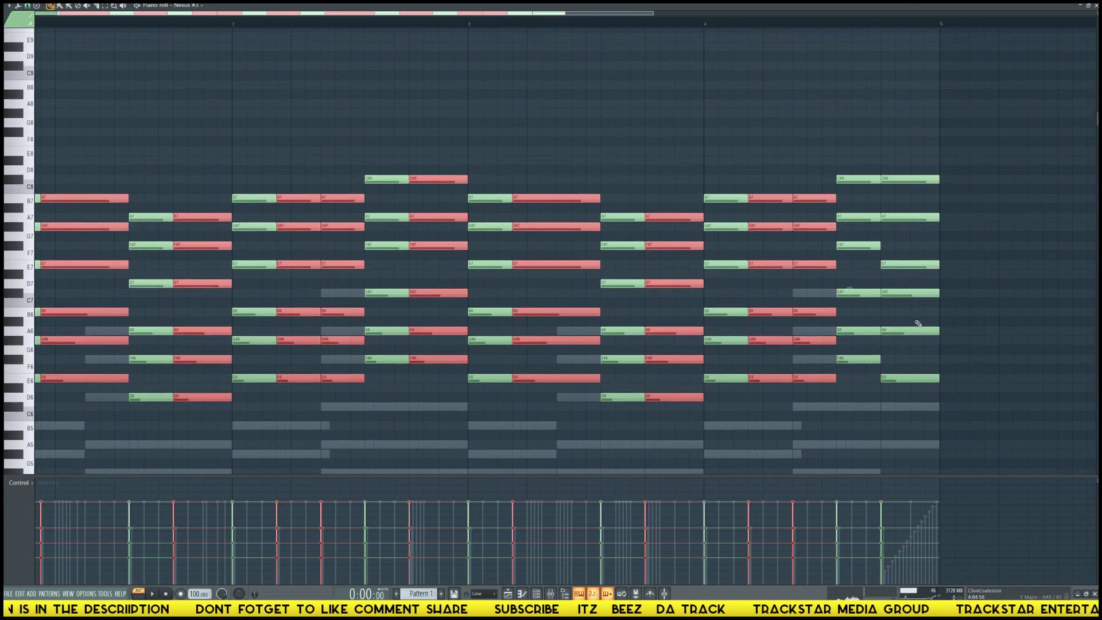
key(Delete)
- Articulate the remaining Nexus #3 notes so each chord reaches the next one, and start playback
scroll(917, 321, down, 2)
key(alt+l)
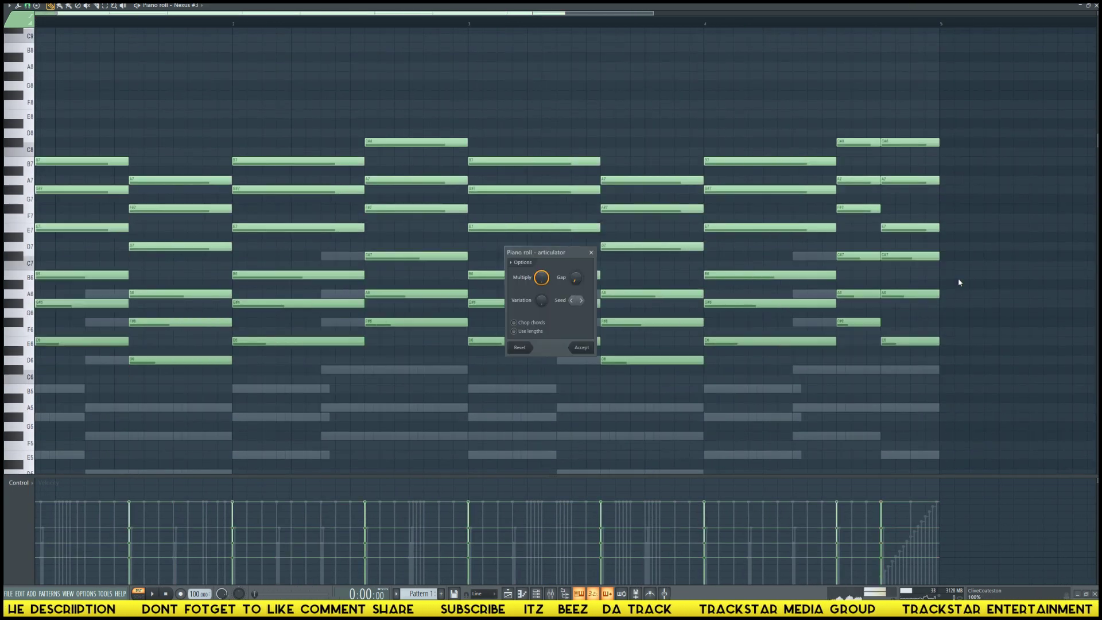
key(Return)
key(space)
- Change the Nexus #3 preset to AR Viral Infection 2, unsolo the channel, and play the full pattern before stopping
key(F6)
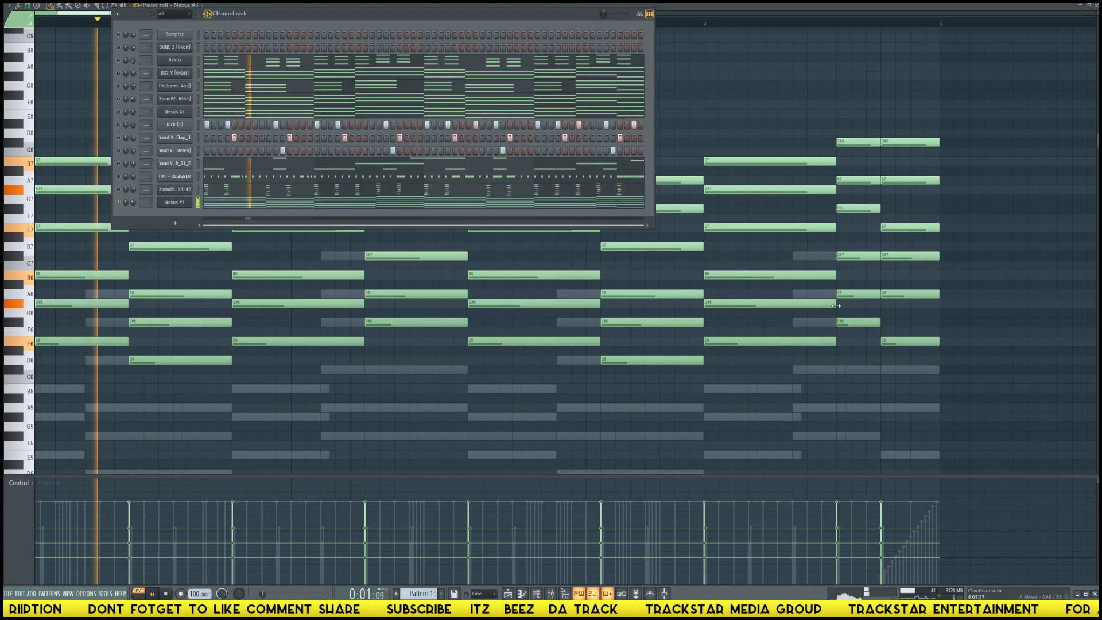
click(175, 202)
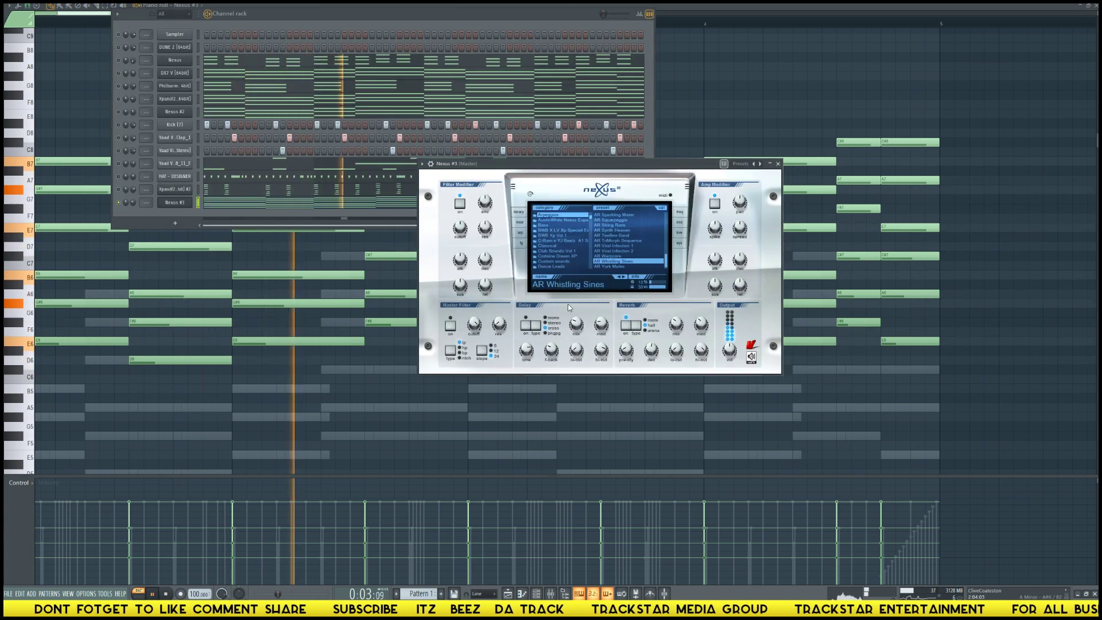
click(619, 277)
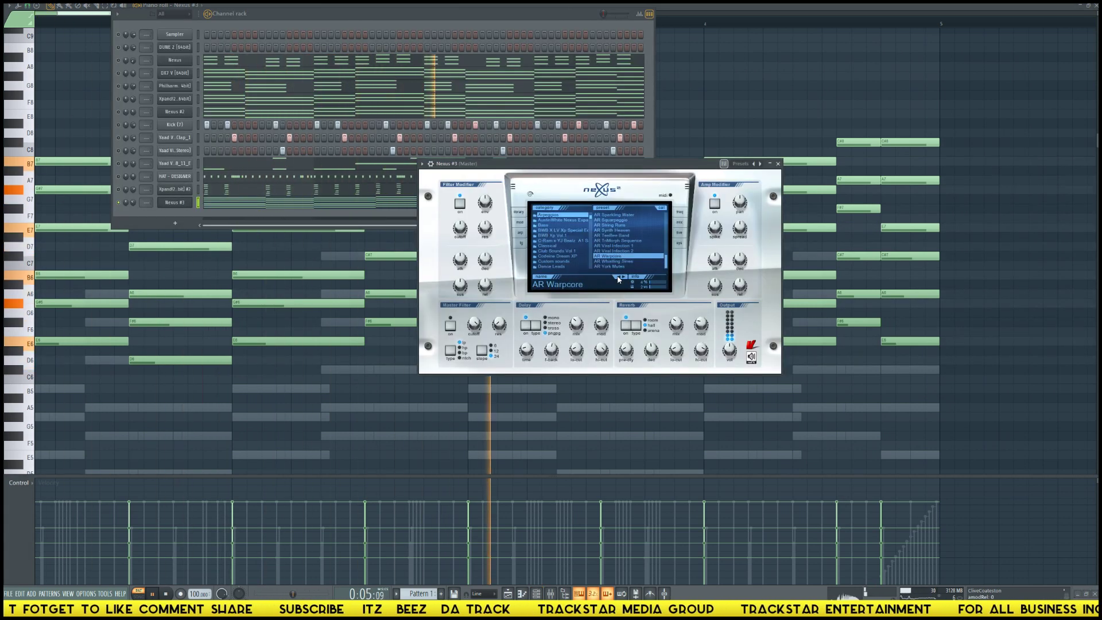
click(619, 277)
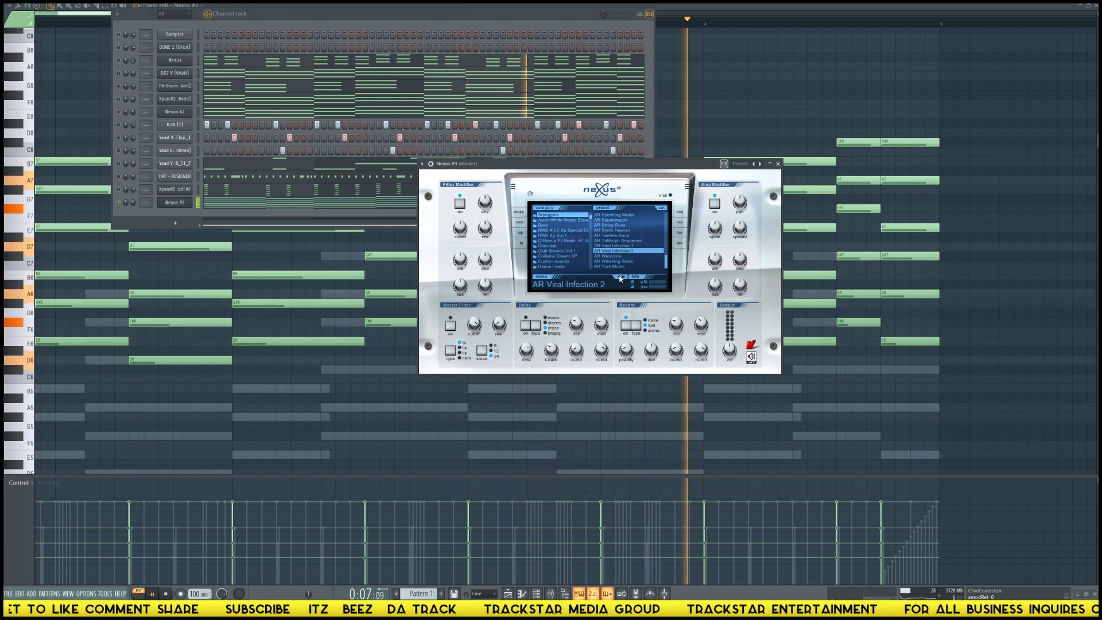
click(120, 204)
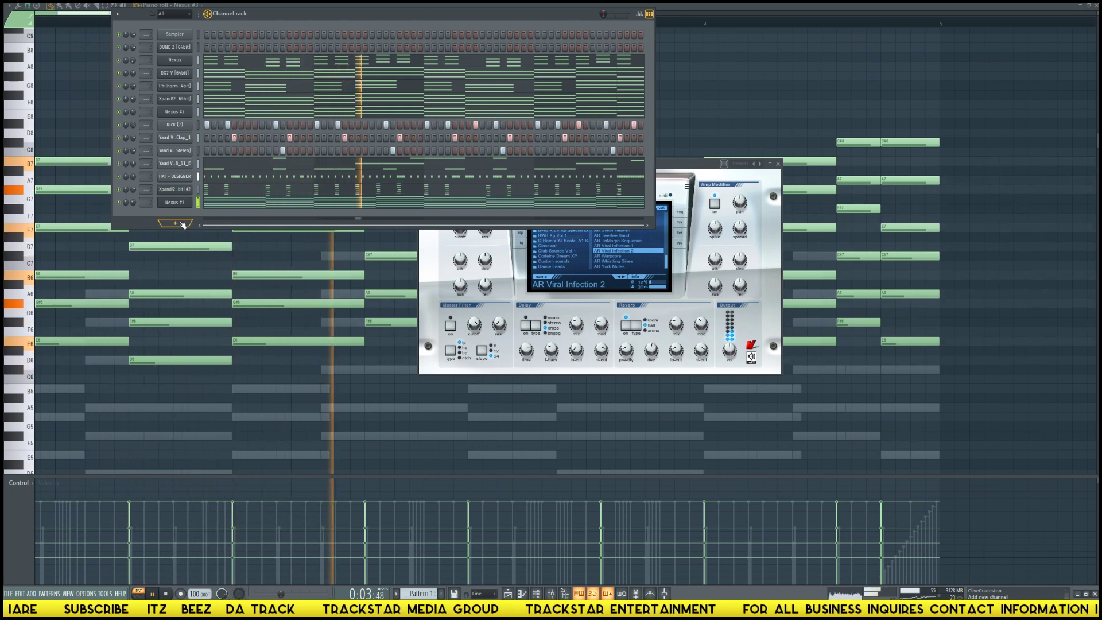
key(space)
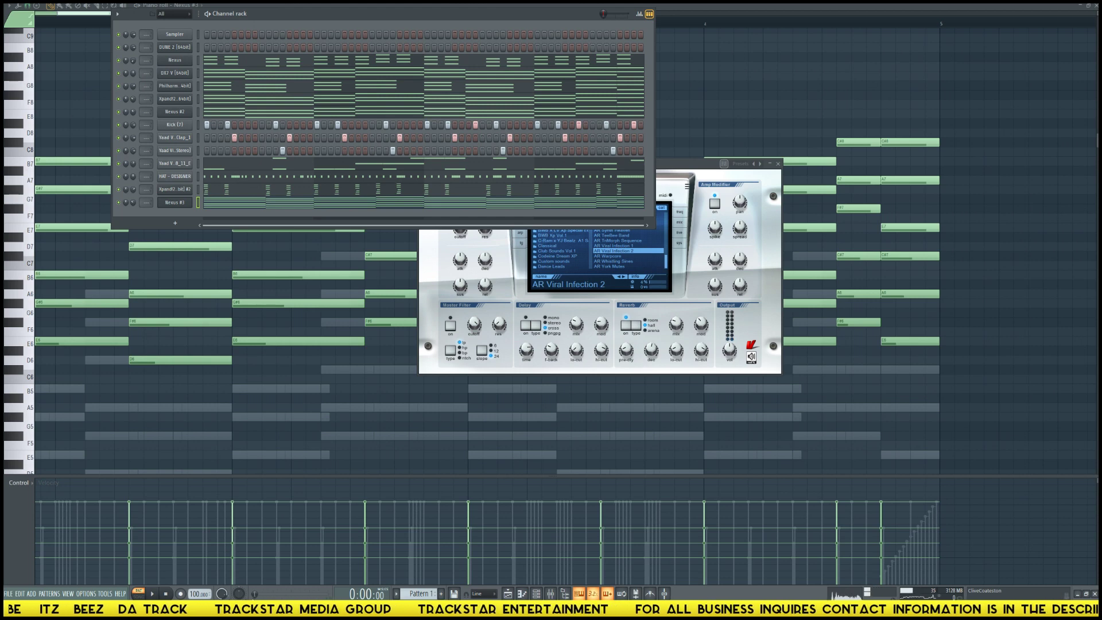
- Show the Playlist, and switch to File Explorer to look through the folder tree for a song to sample
key(F6)
key(F6)
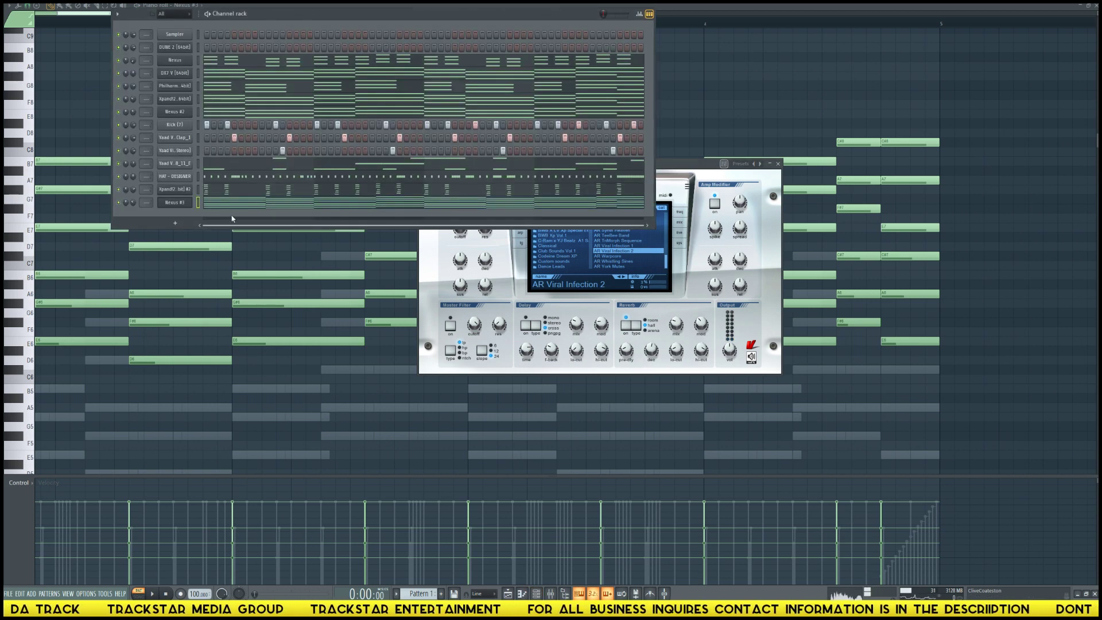
key(F6)
key(F5)
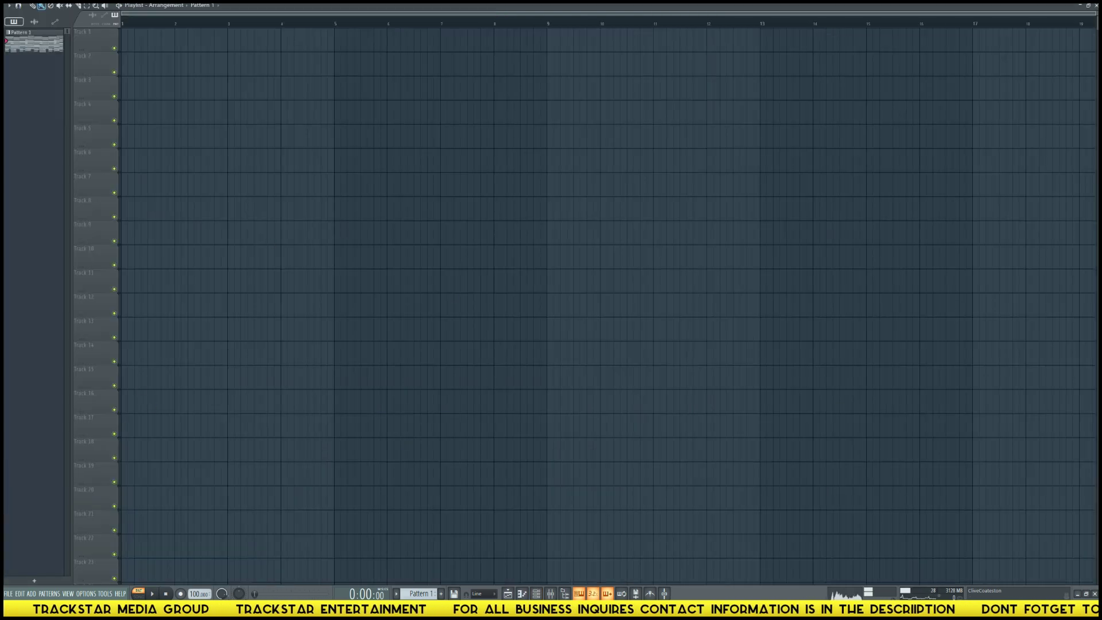
click(281, 574)
scroll(345, 355, up, 3)
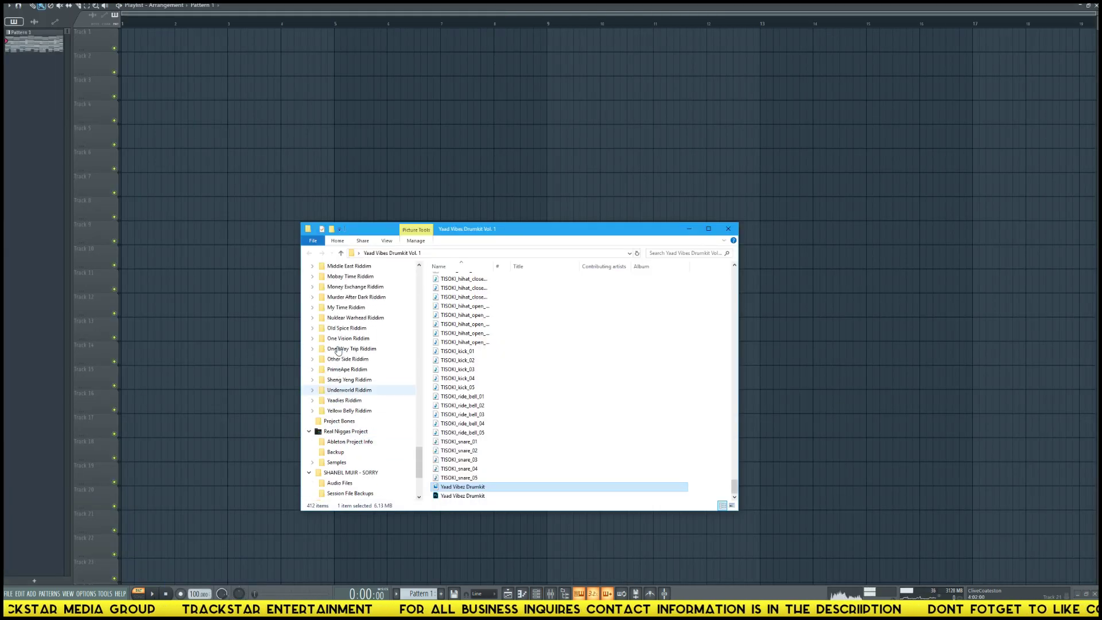
scroll(336, 344, up, 15)
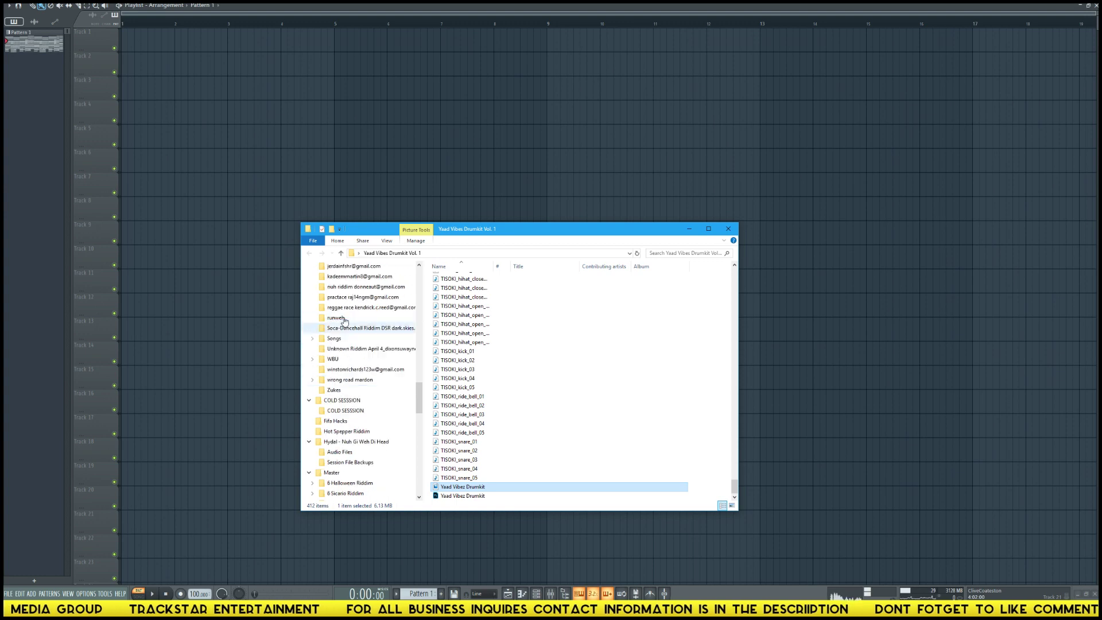
scroll(345, 321, up, 5)
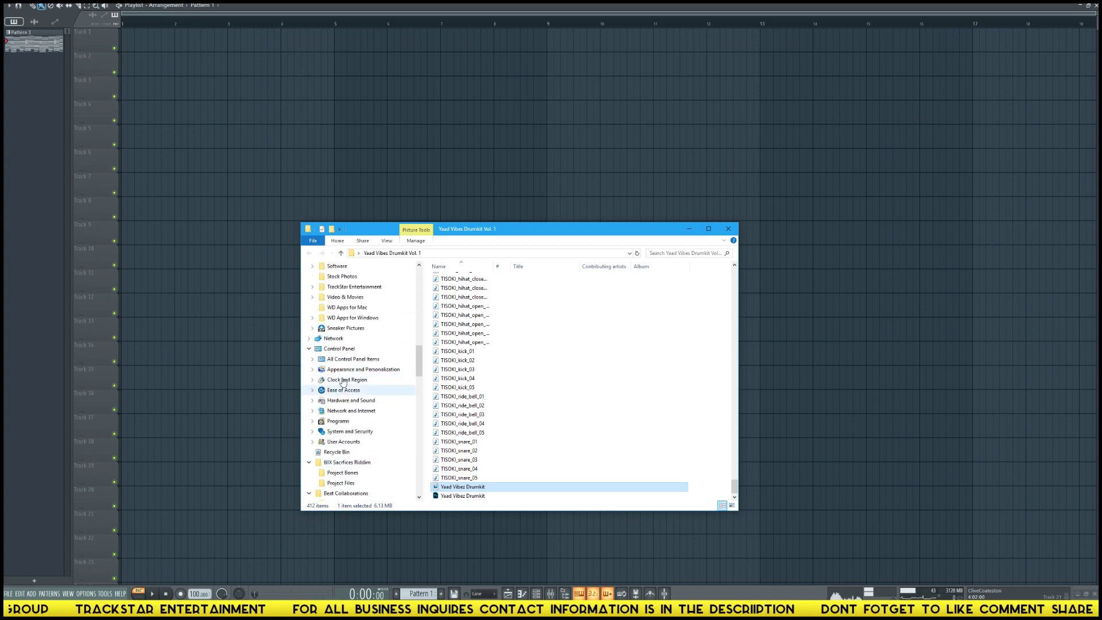
scroll(355, 406, up, 3)
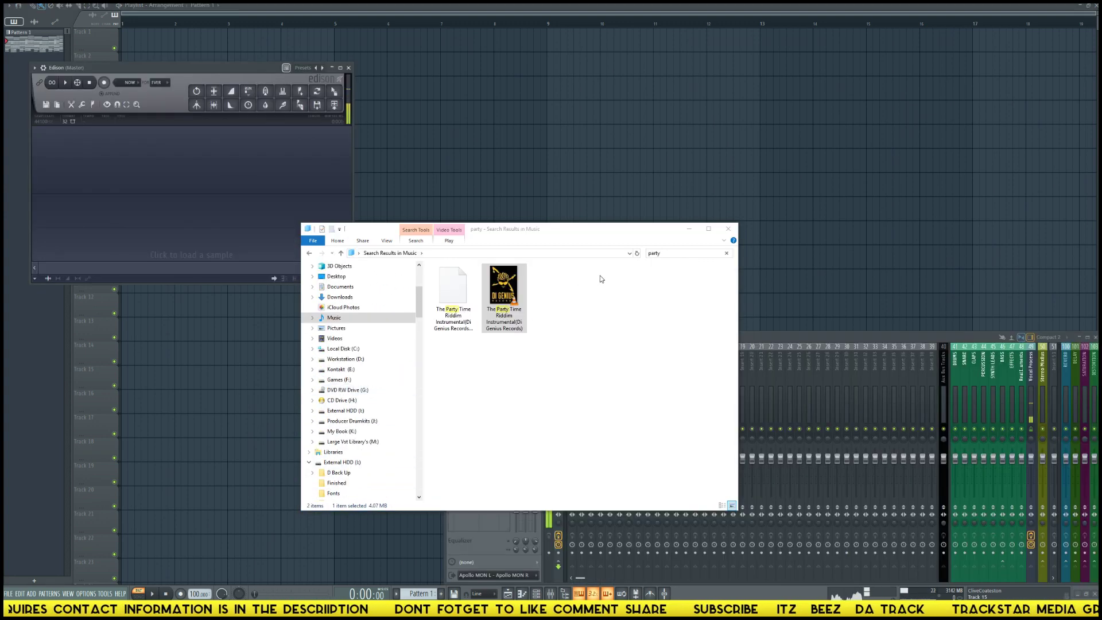
- Load an audio file from the Youtube folder on Games (F:) into Edison on the Master track, and maximize Edison
click(338, 379)
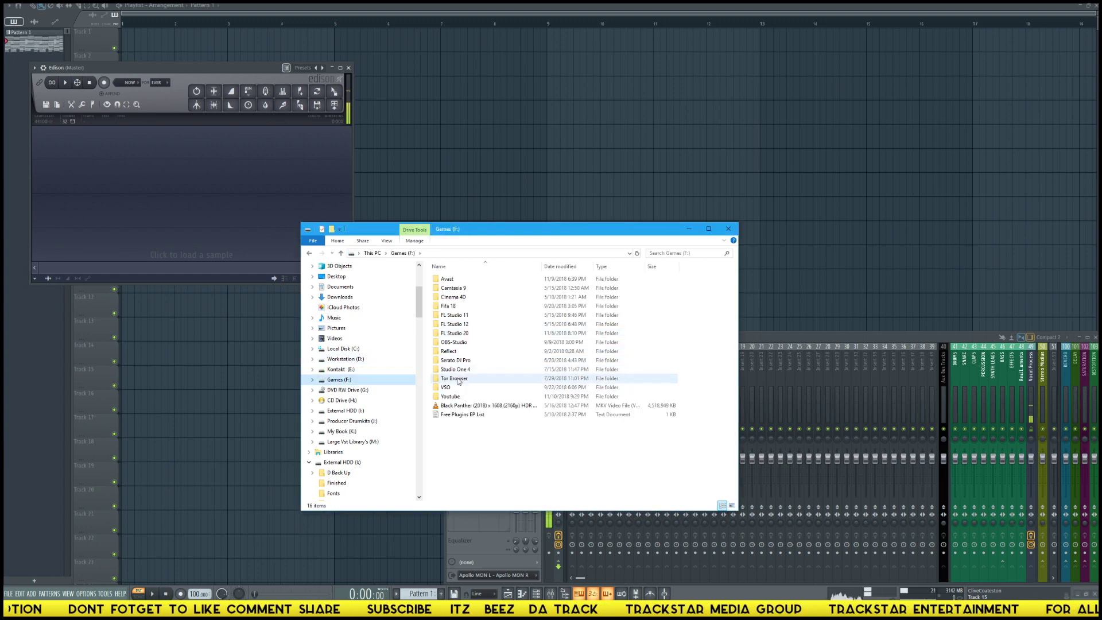
double_click(450, 395)
drag(453, 355, 125, 203)
drag(172, 67, 391, 81)
drag(339, 282, 319, 281)
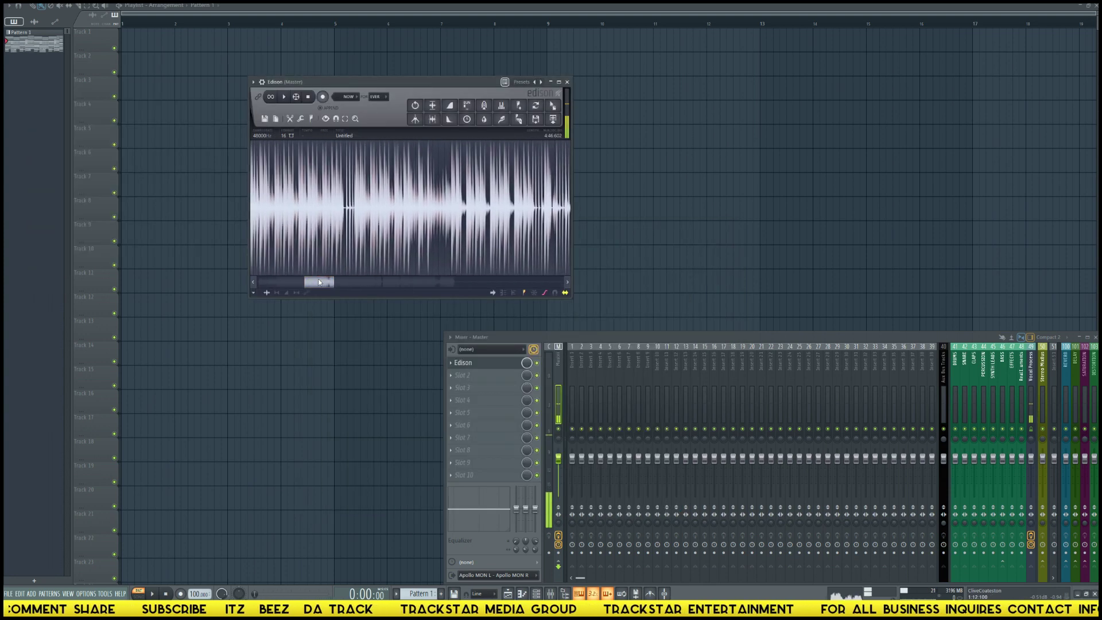
click(560, 82)
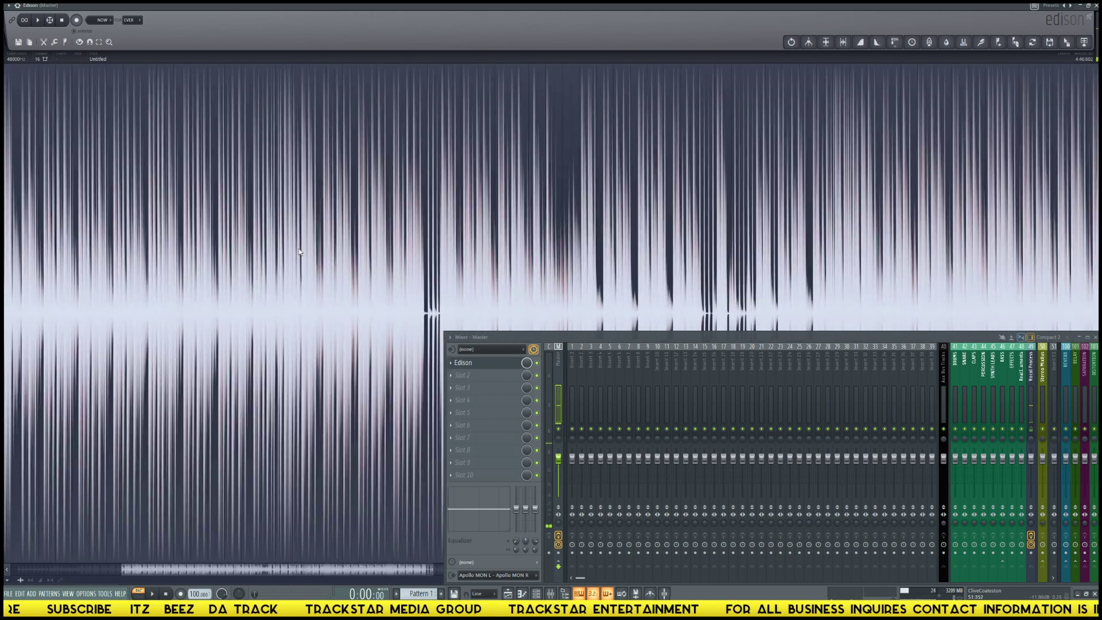
- Play through the song in Edison to find the passage from about 1:06.2 to 1:09.2, and trim the sample to it
scroll(296, 251, up, 5)
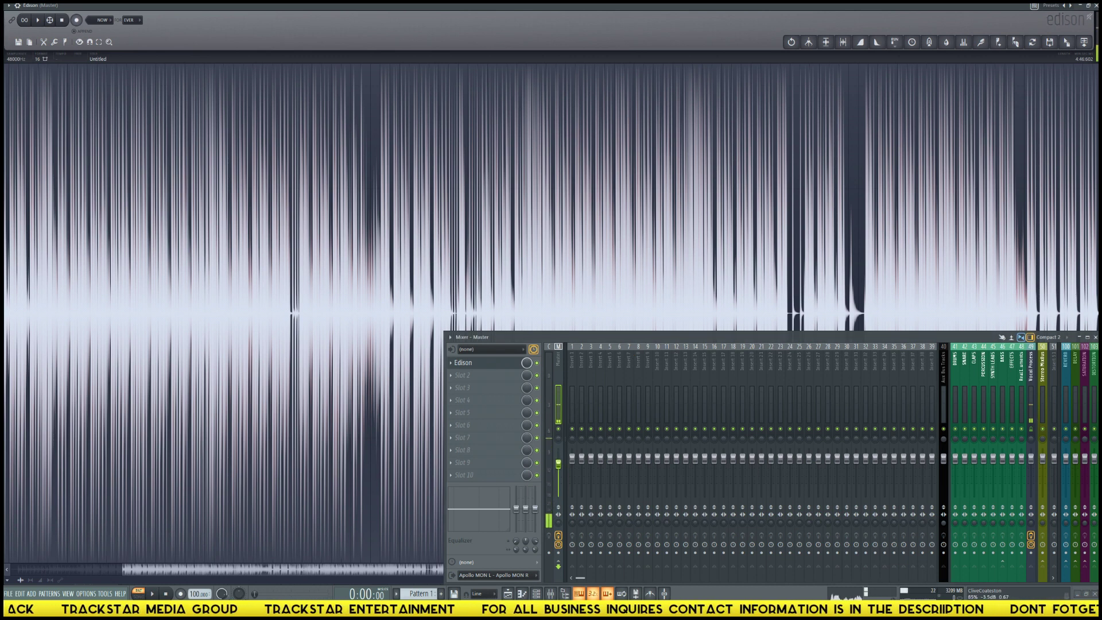
scroll(684, 292, down, 5)
key(space)
click(577, 282)
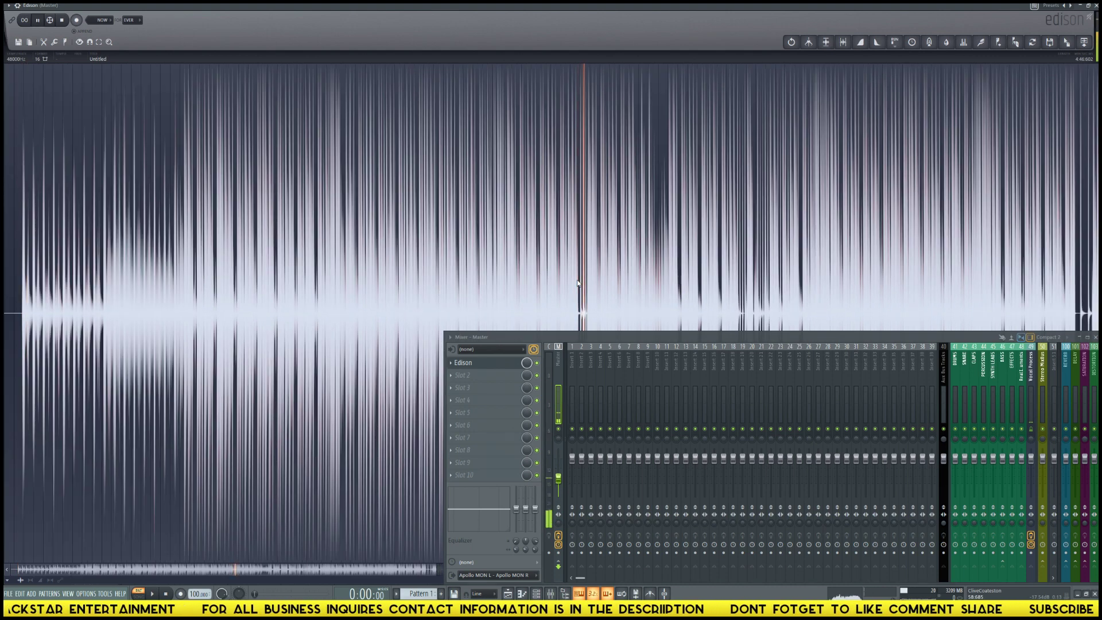
click(655, 281)
scroll(674, 279, up, 6)
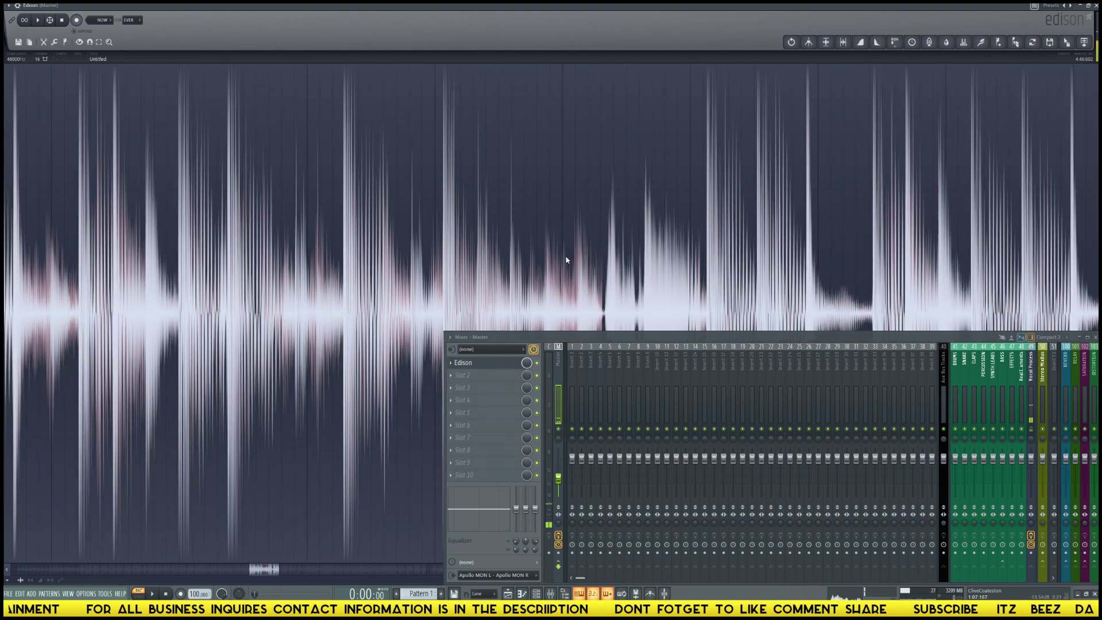
key(space)
drag(446, 252, 853, 246)
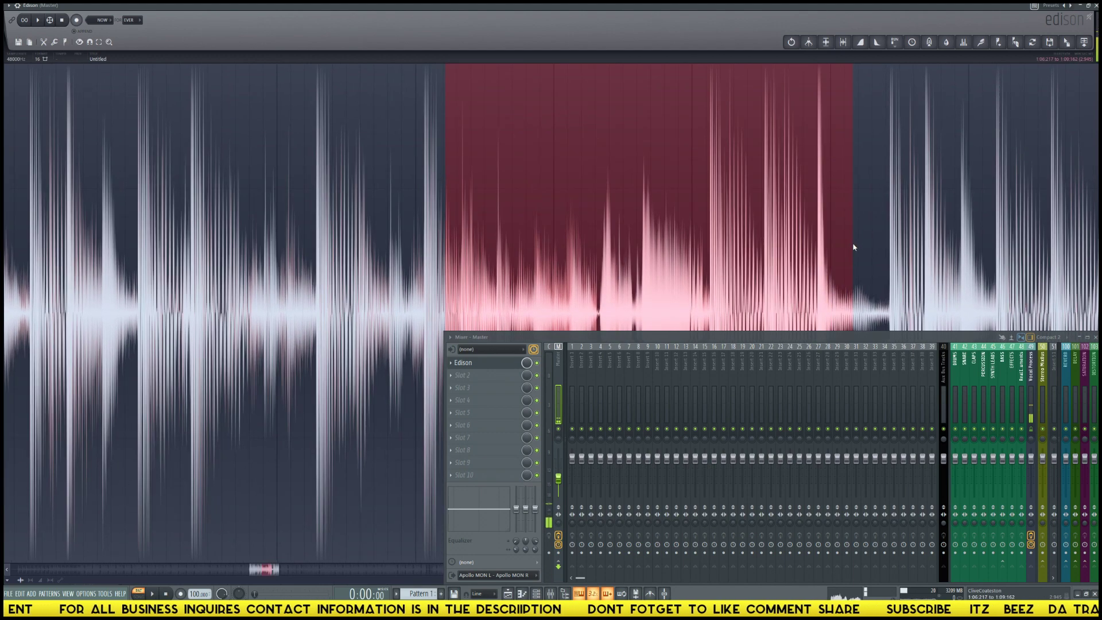
key(ctrl+Delete)
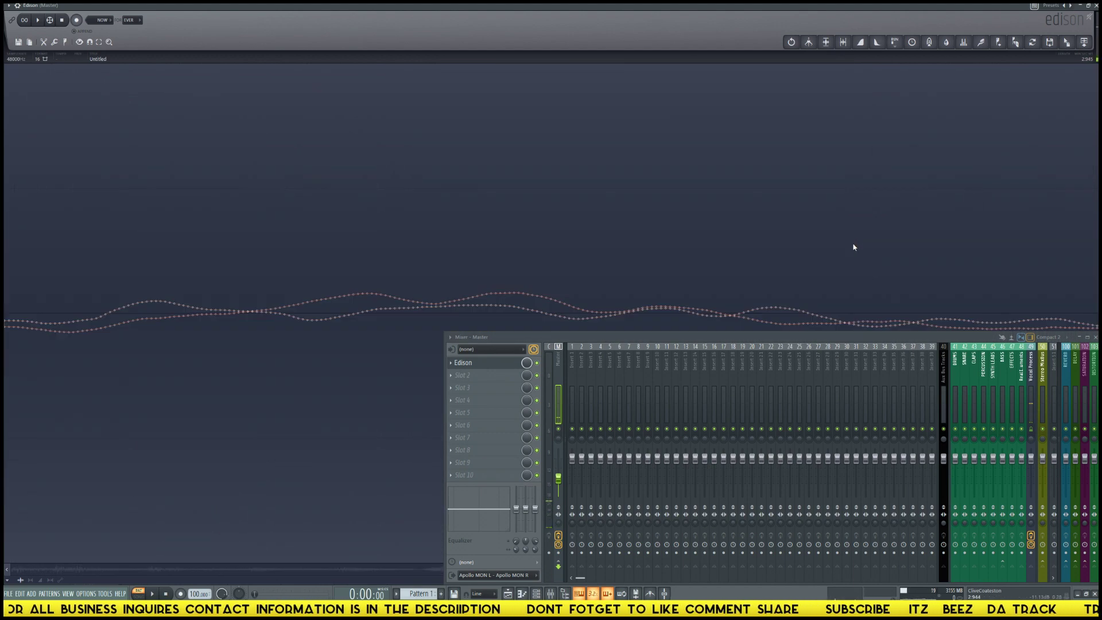
- Hide the mixer, play the trimmed sample in Edison, and delete its first 1.11 seconds or so
key(F9)
scroll(812, 325, down, 8)
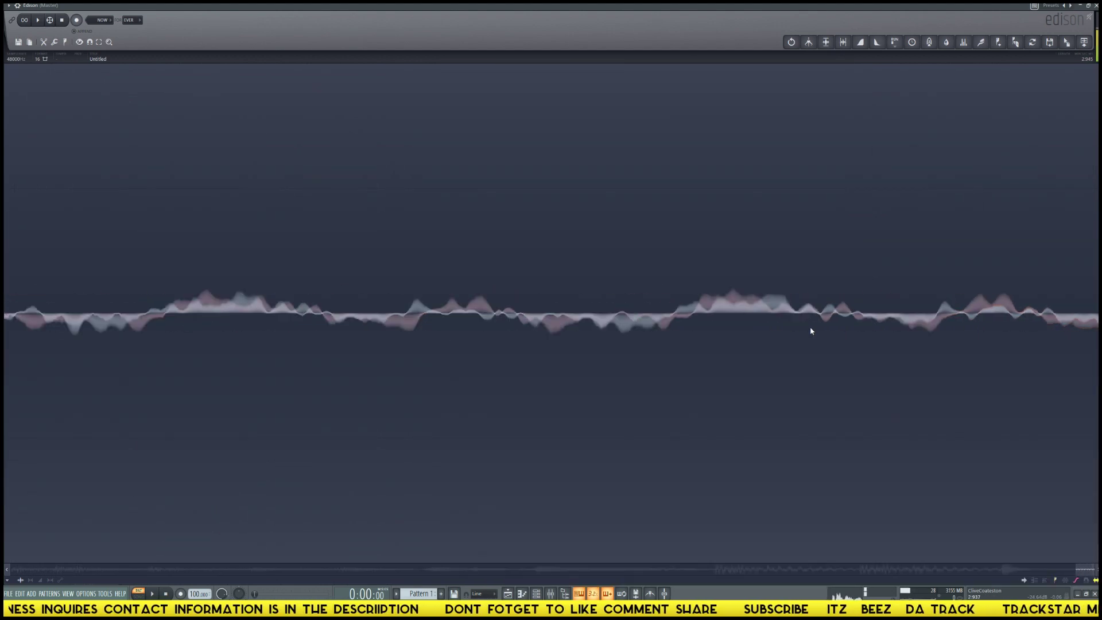
scroll(819, 322, down, 3)
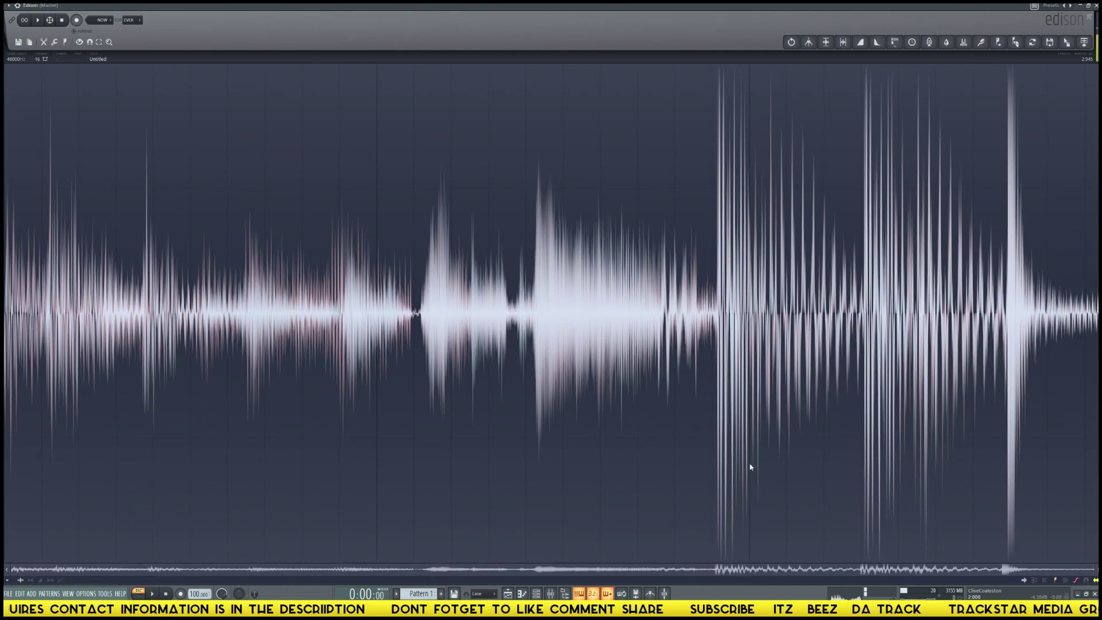
key(space)
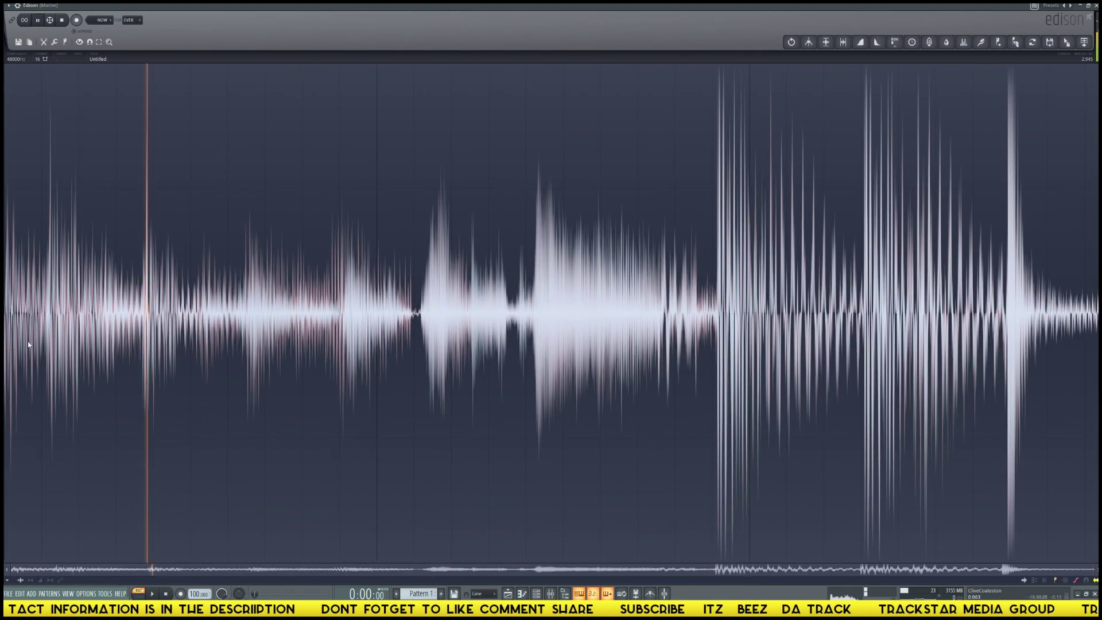
key(space)
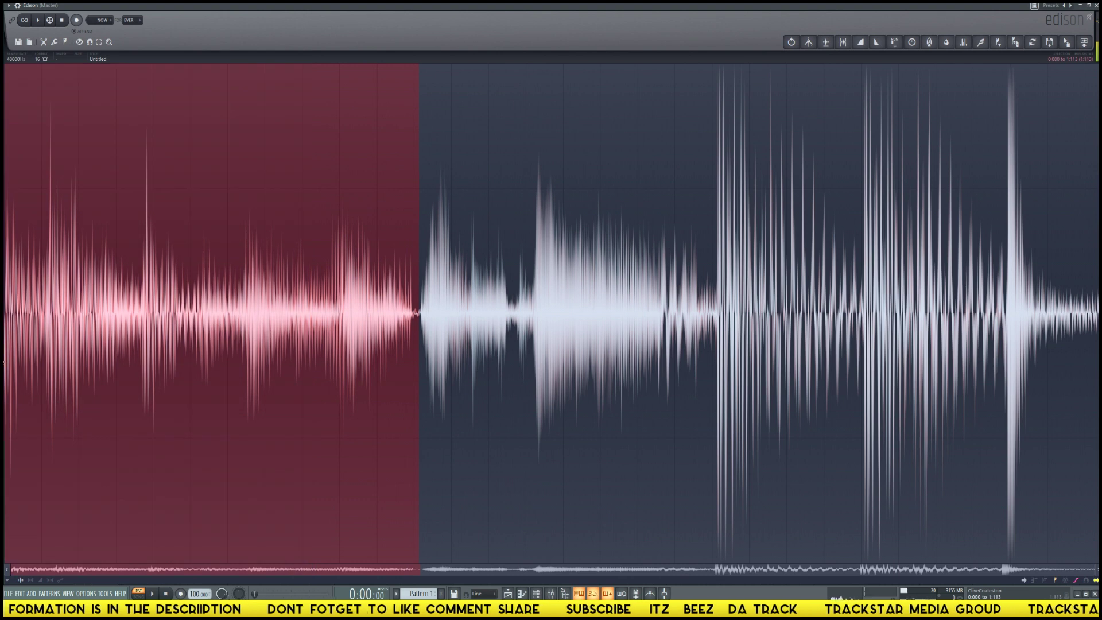
key(Delete)
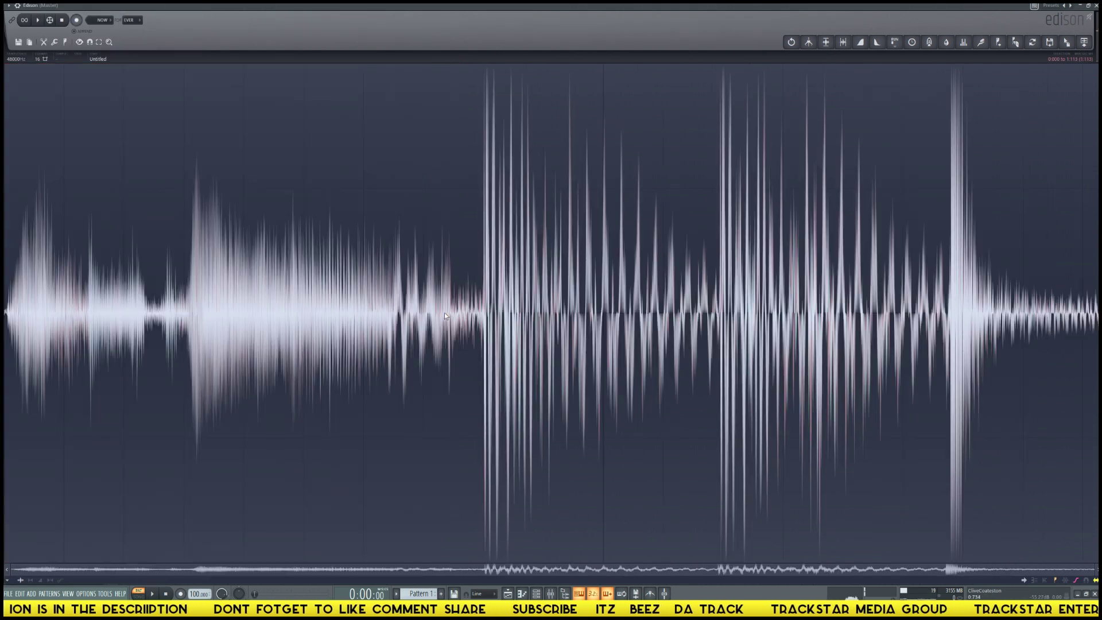
- Delete everything after about 0.79 seconds from the sample in Edison, and play what remains
key(space)
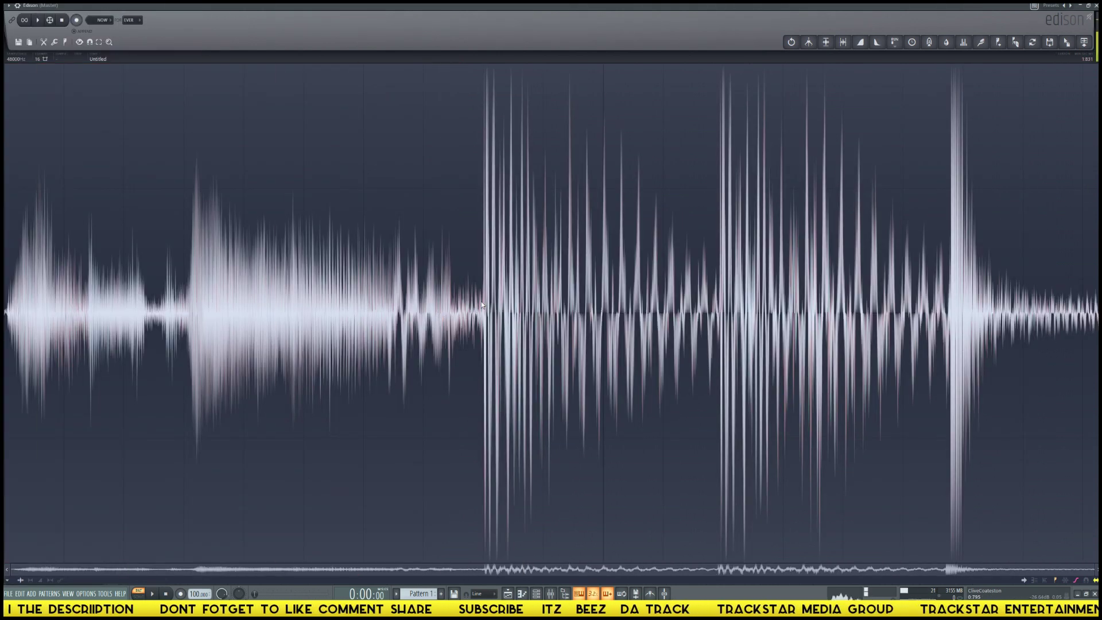
key(Delete)
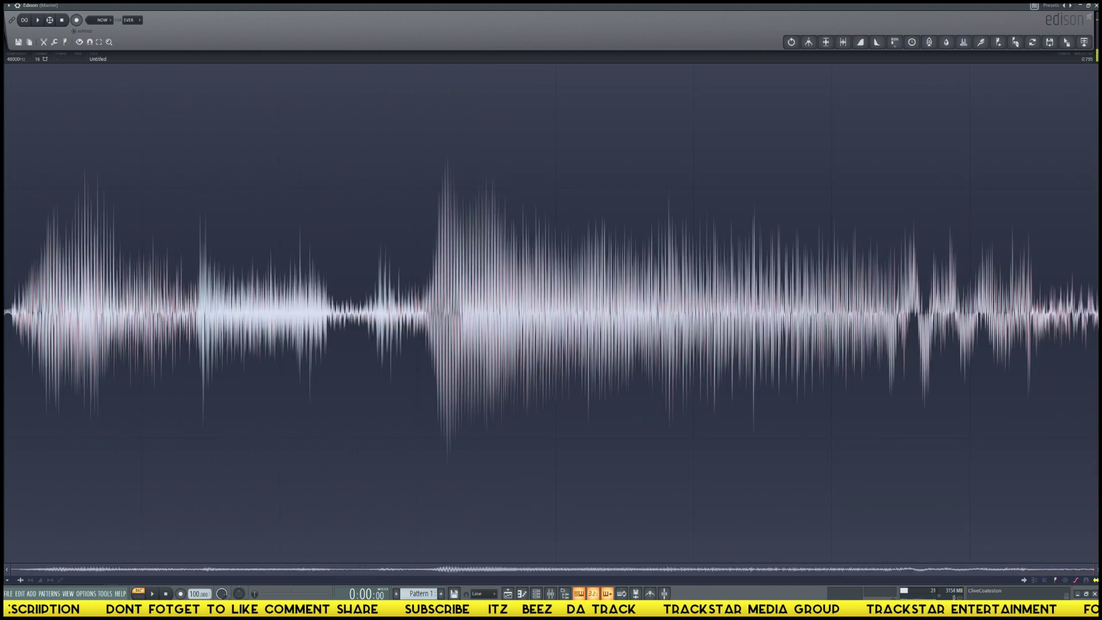
key(space)
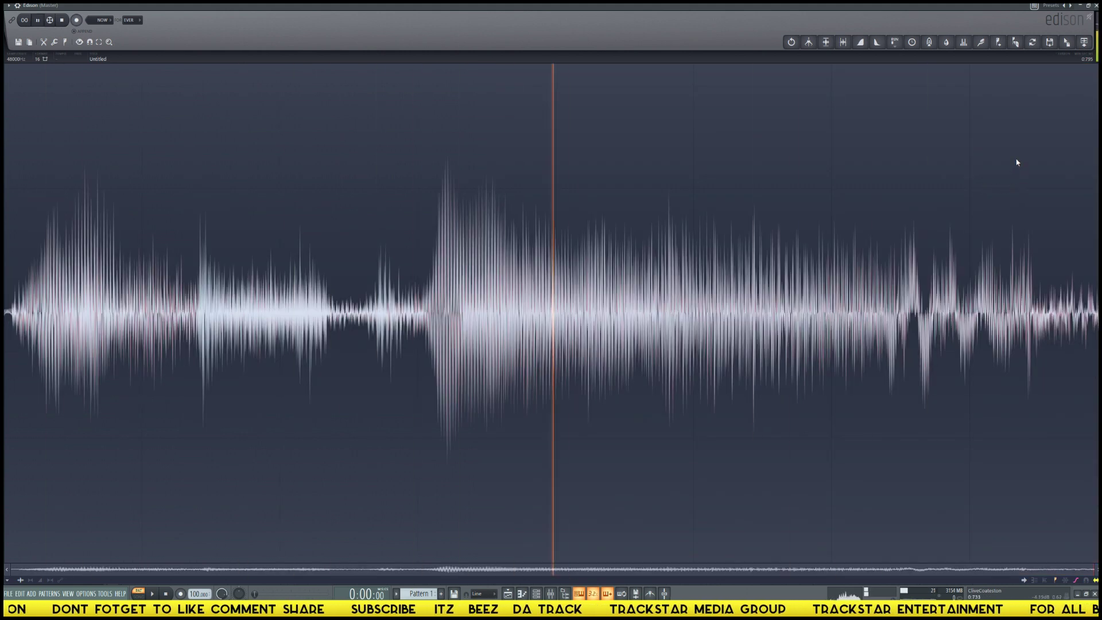
key(space)
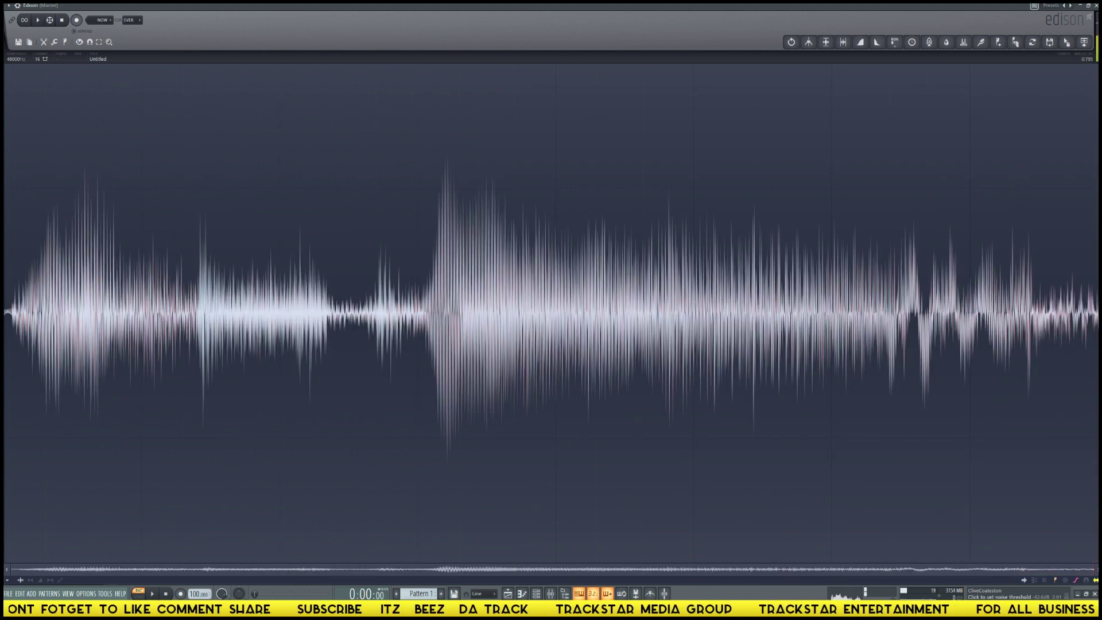
- Try placing the trimmed sample as an audio clip on Playlist Track 7, return to the Unsorted channels, and delete the clip
drag(1069, 48, 383, 155)
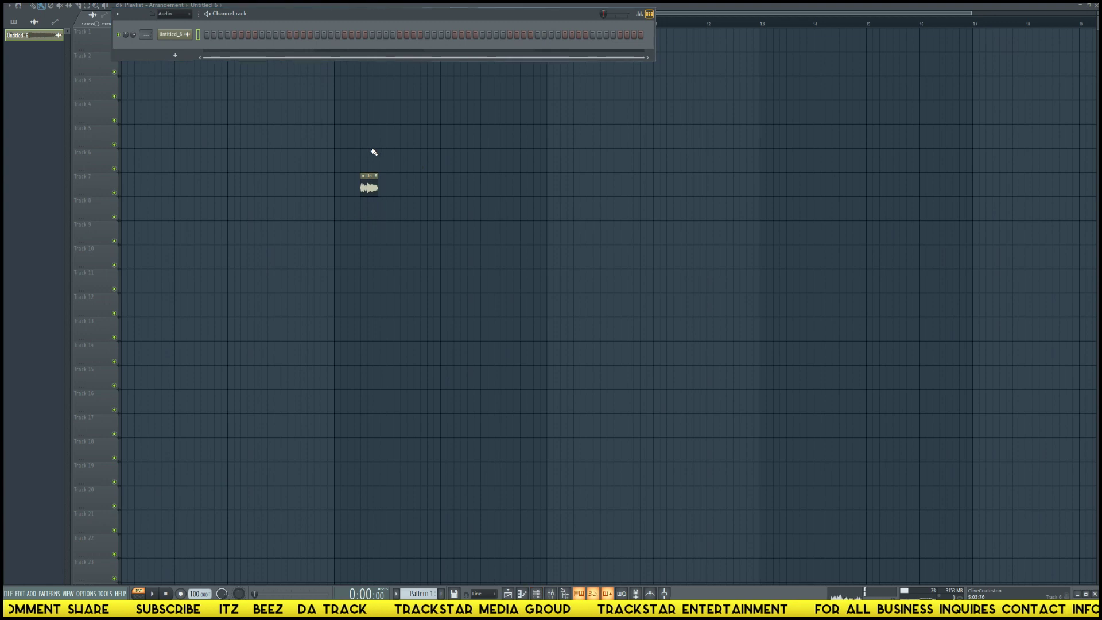
click(184, 13)
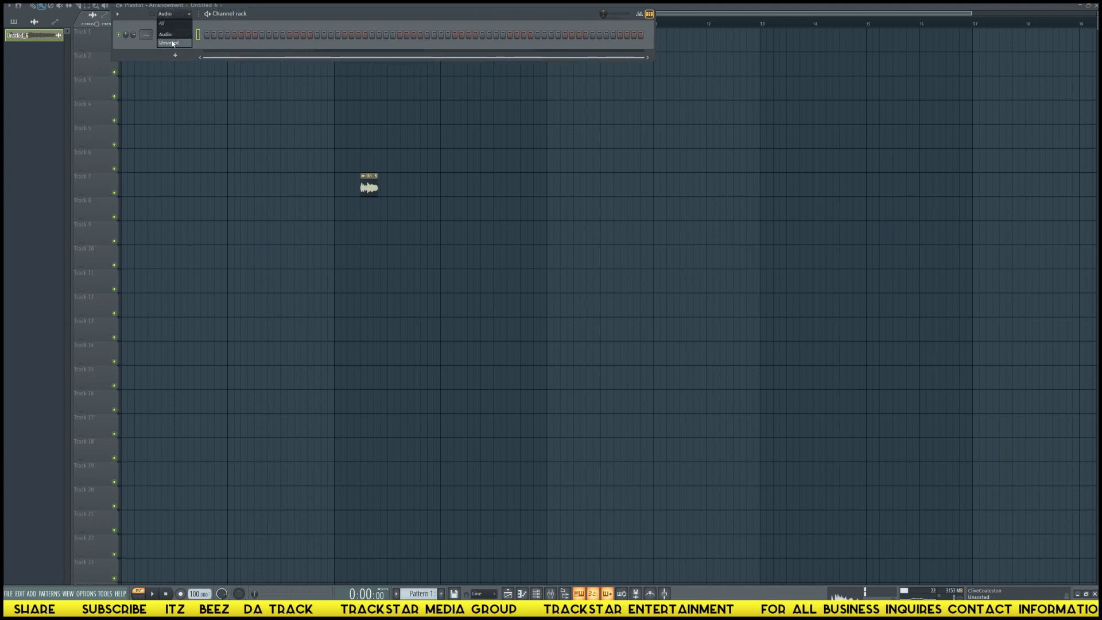
click(173, 43)
key(F6)
click(365, 183)
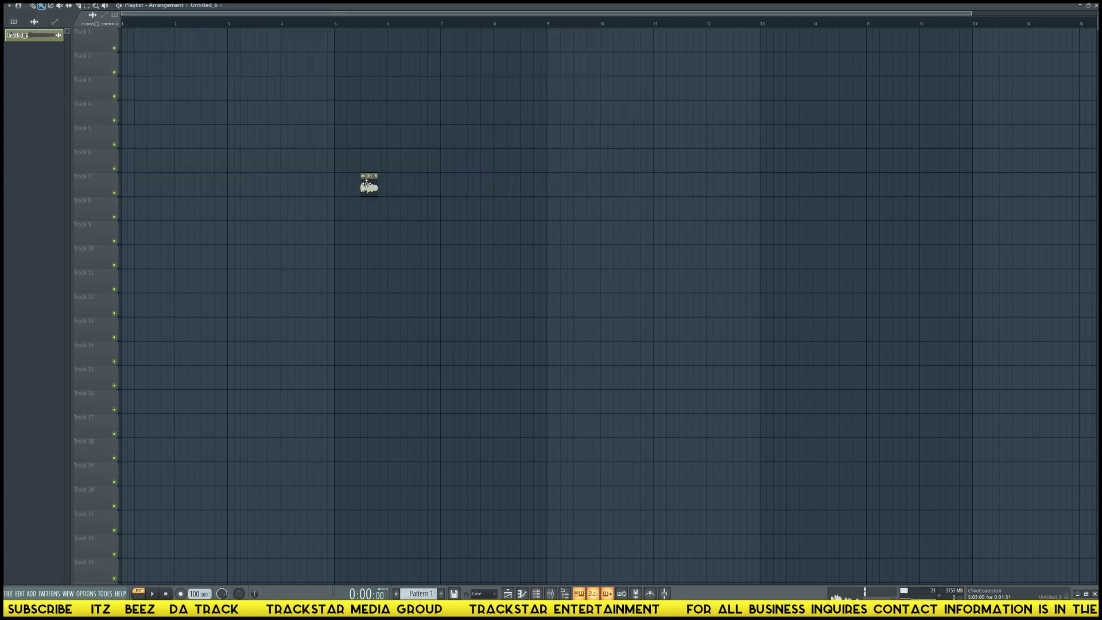
- Add the trimmed sample from Edison as a new channel below Nexus #3, with the mixer shown, and open its channel settings
key(F6)
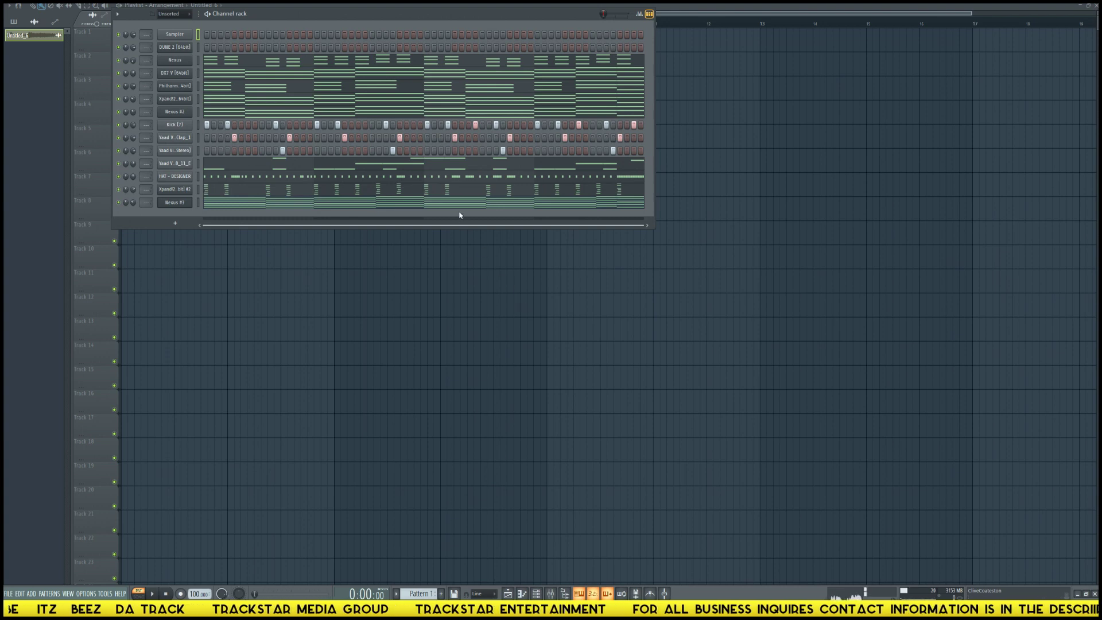
key(F9)
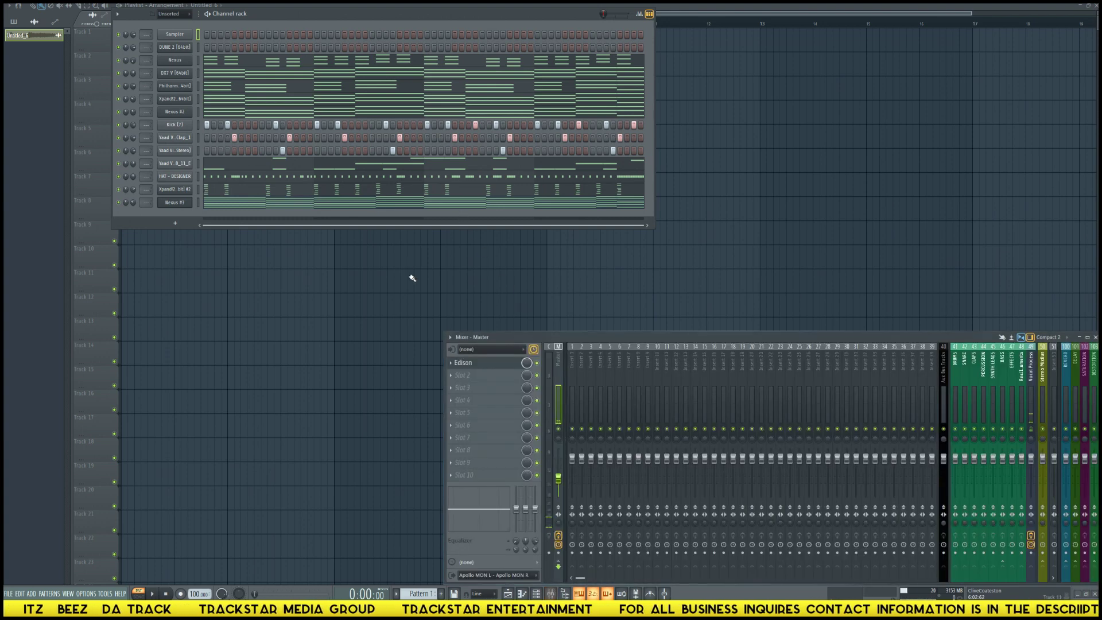
click(491, 364)
drag(549, 109, 204, 222)
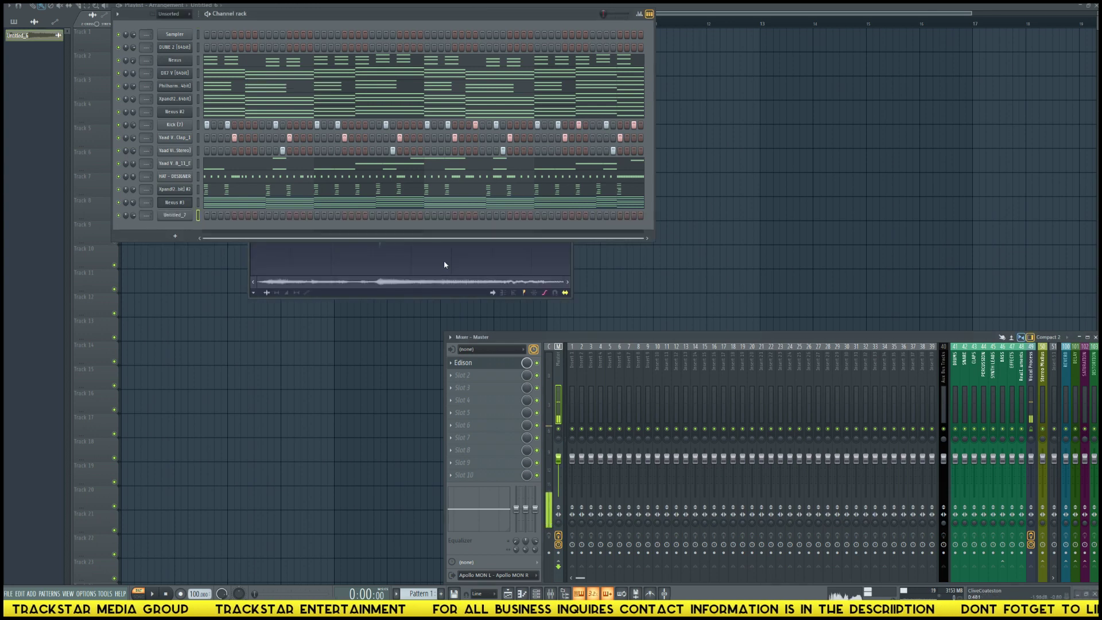
click(173, 216)
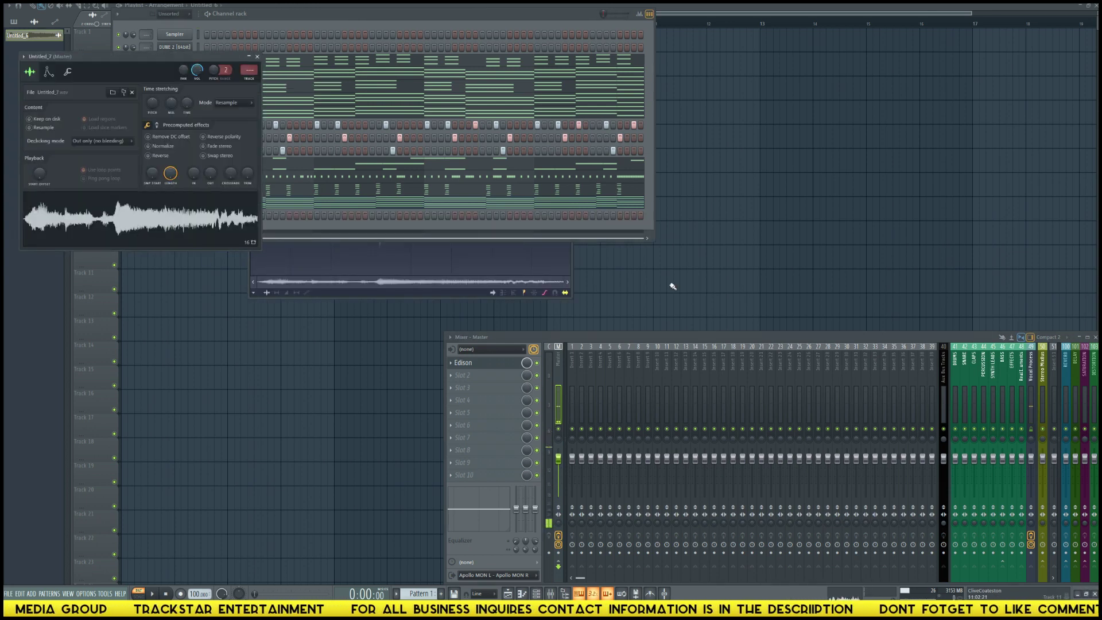
- Route the new sample channel to mixer Insert 9, and trigger it on the pattern's first step
click(325, 231)
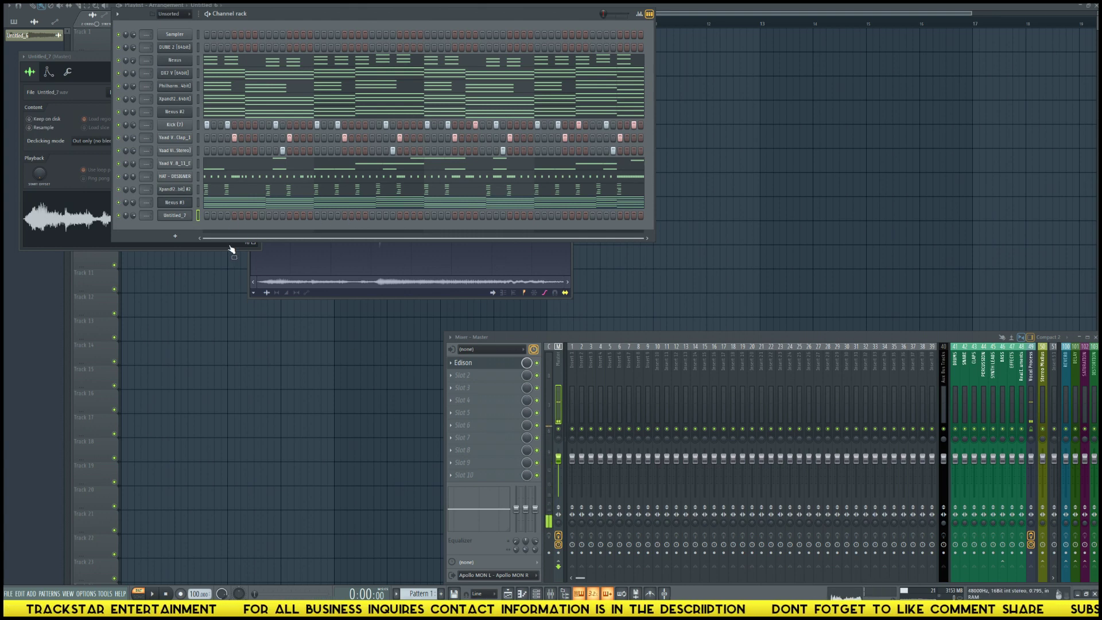
scroll(148, 215, up, 9)
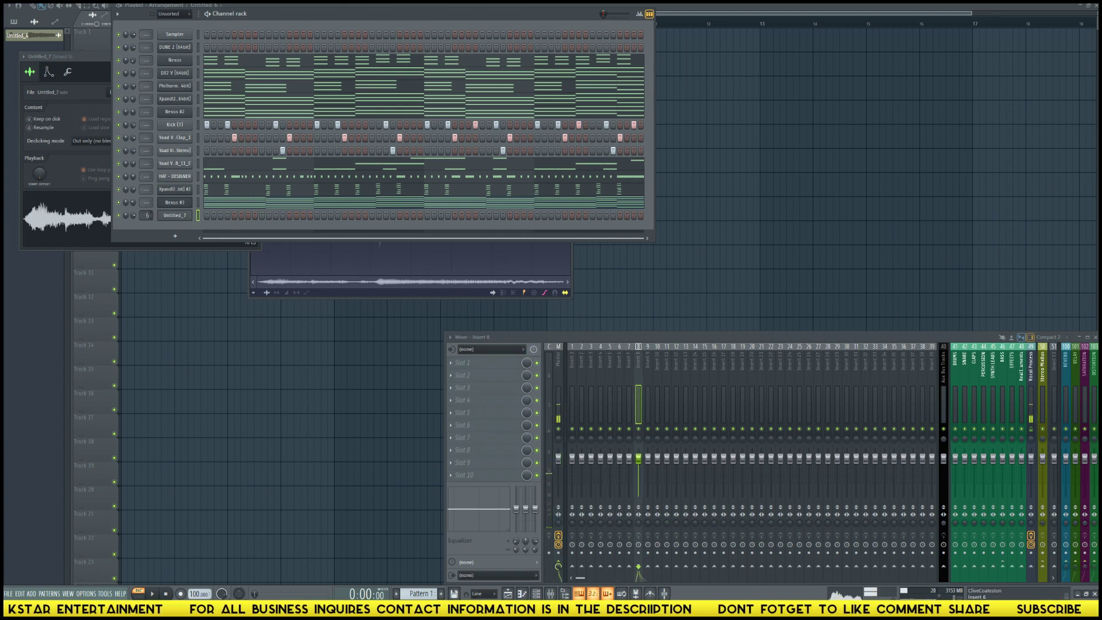
click(486, 364)
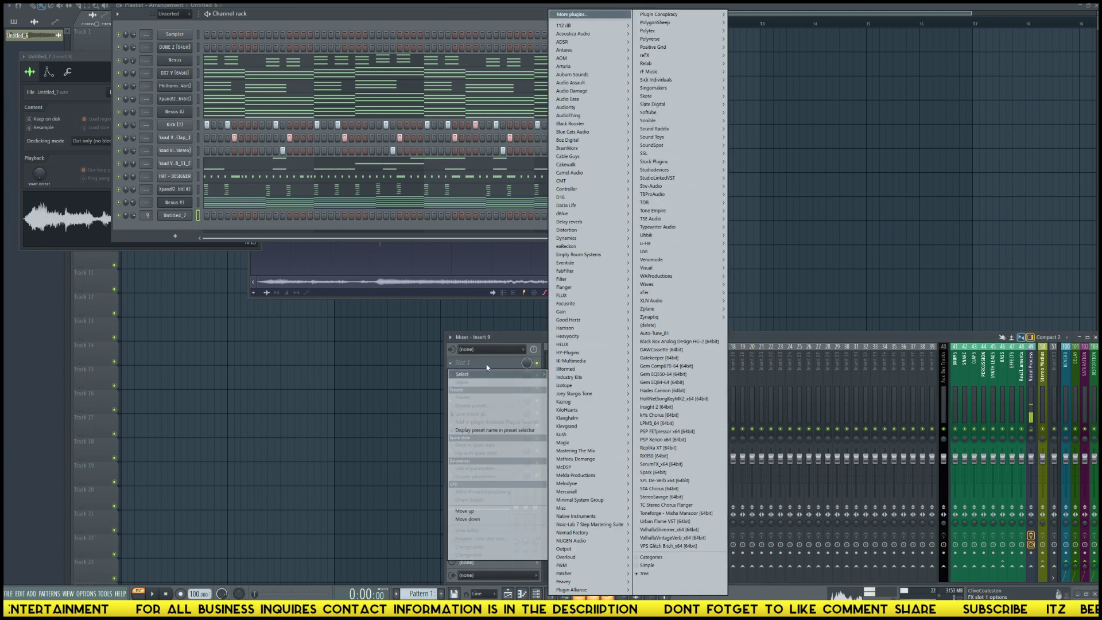
click(204, 218)
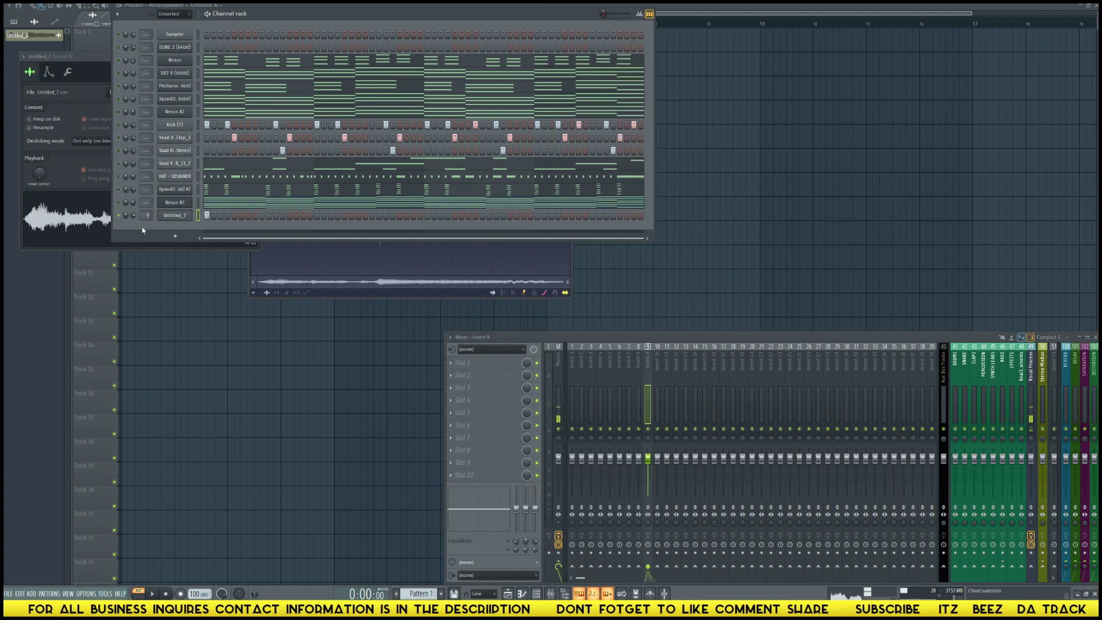
click(505, 364)
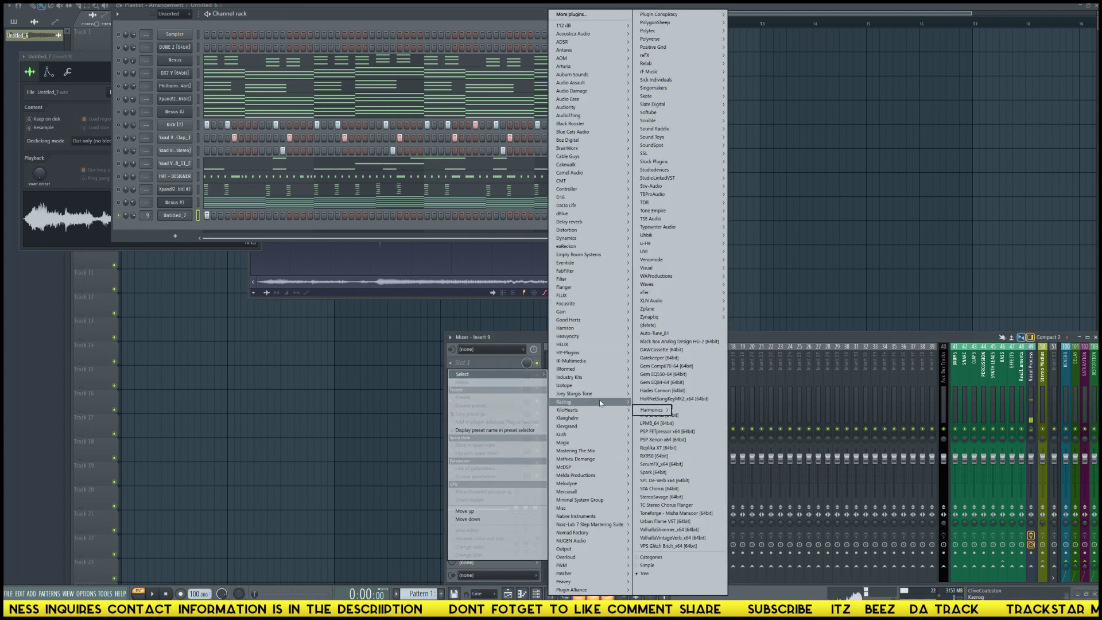
mouse_move(591, 422)
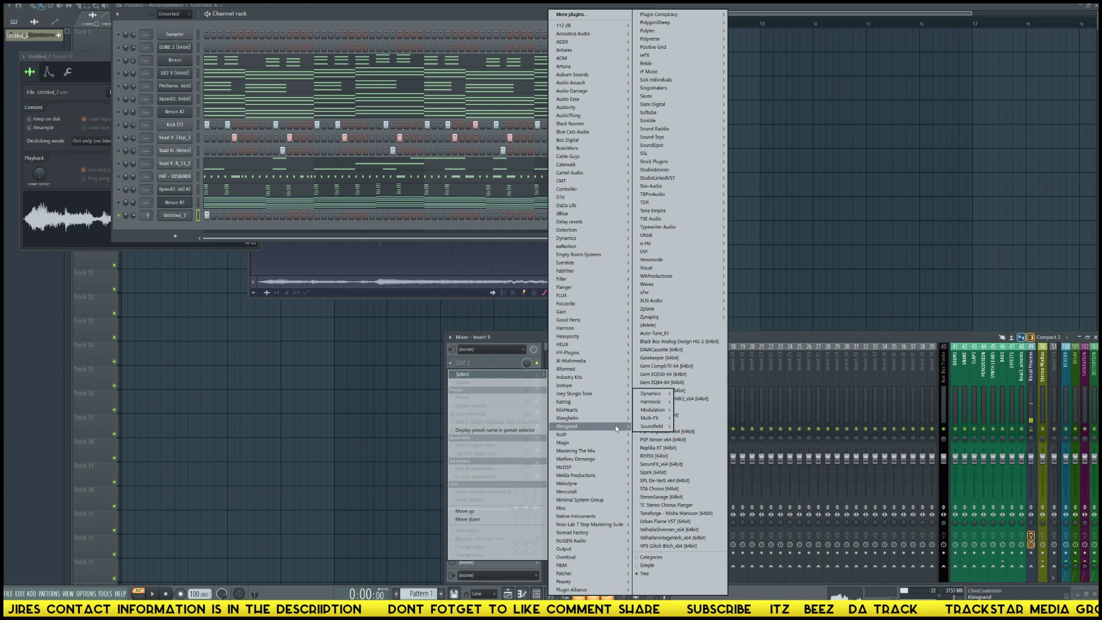
mouse_move(591, 446)
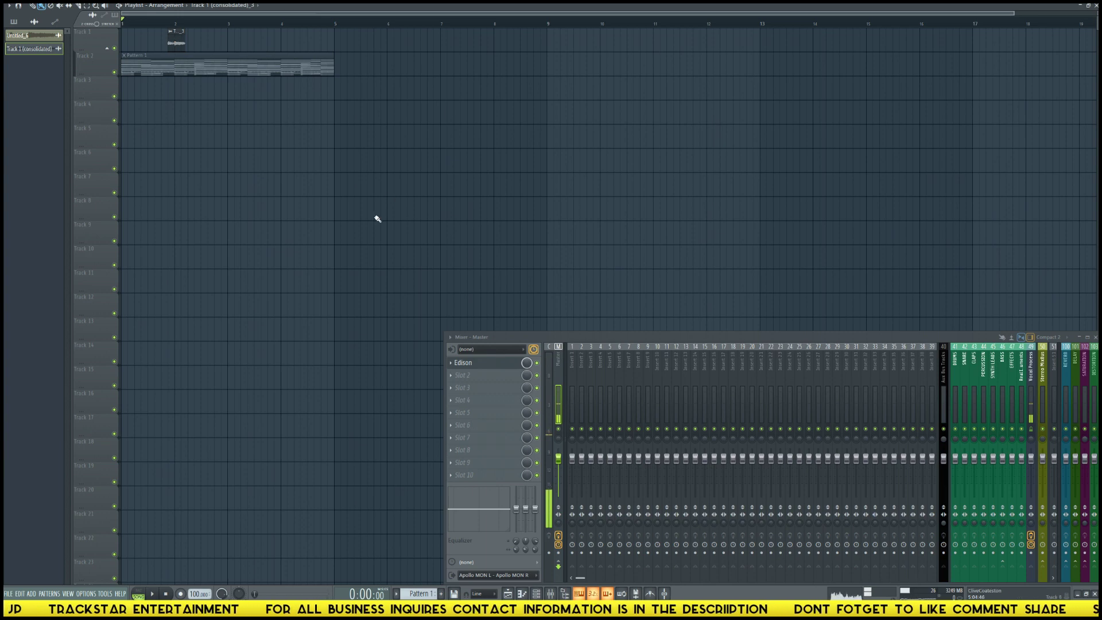
- Show the channel rack's Unsorted group, and open Edison from the Master track
key(F6)
click(511, 362)
click(175, 13)
click(179, 43)
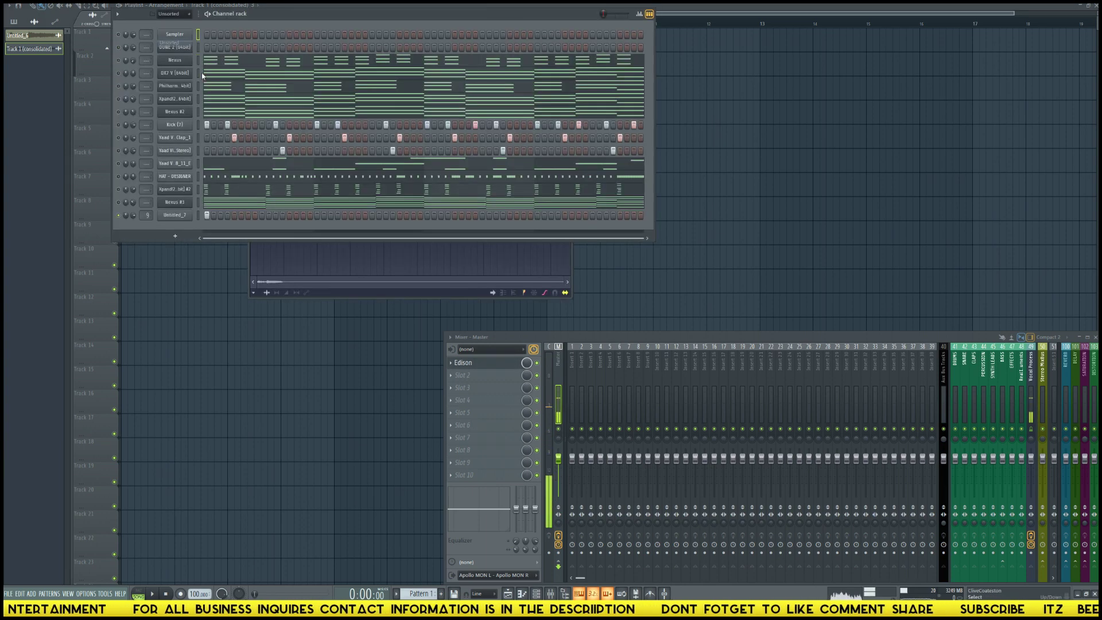
- Replace the Untitled_7 channel's sample with the consolidated Track 1 audio from Edison, and normalize it
click(161, 211)
click(386, 259)
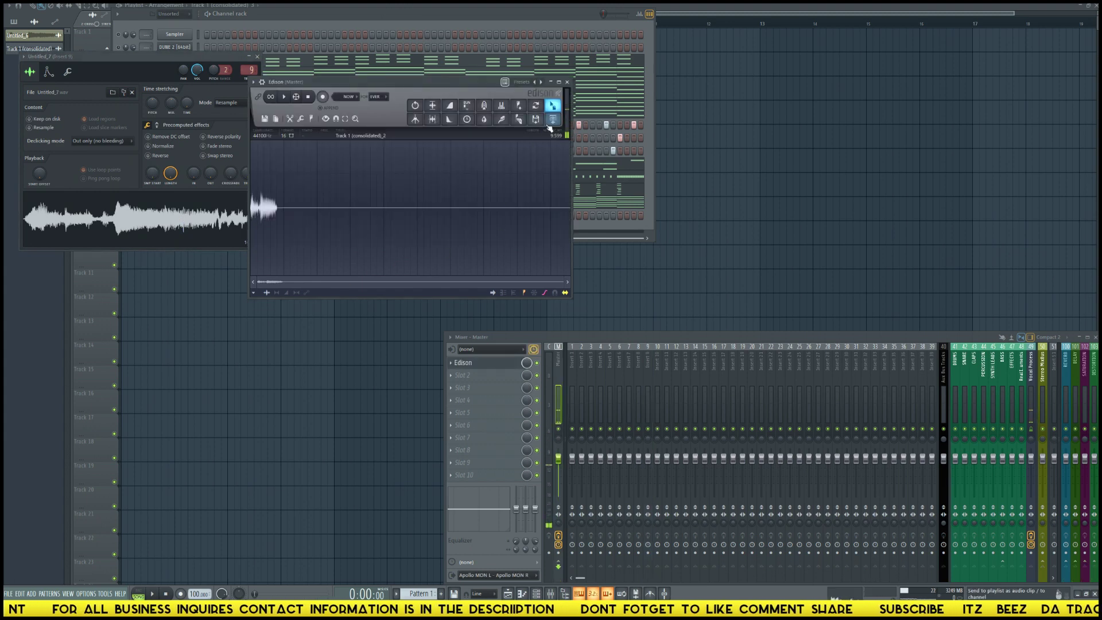
click(554, 117)
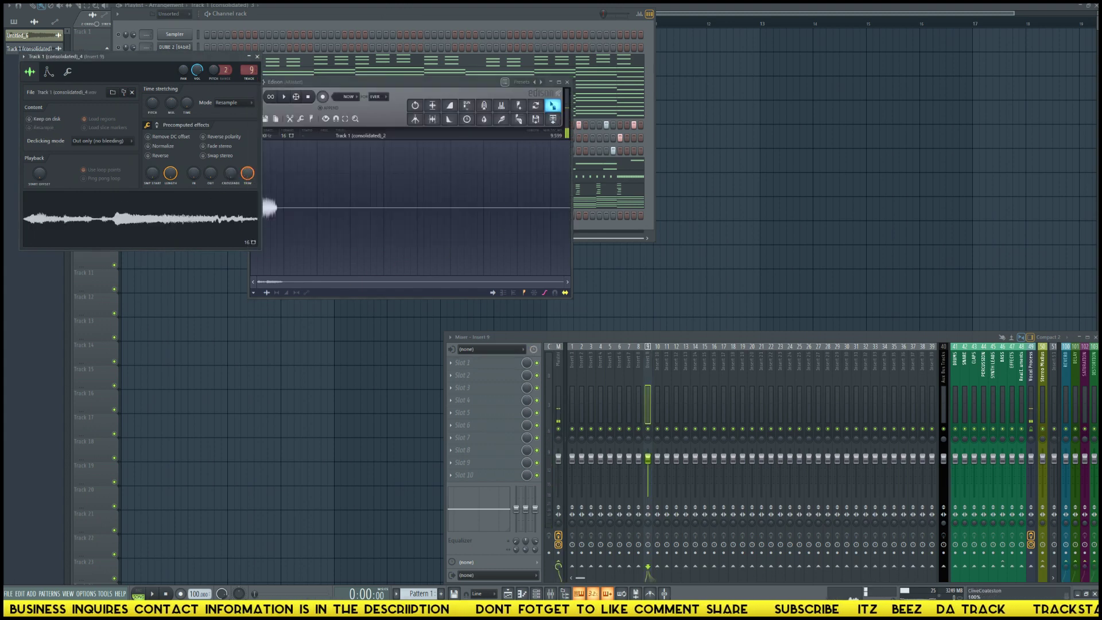
click(149, 146)
- Trigger the consolidated sample only on steps 27 and 59 of Pattern 1 during playback, and stop the playback
click(612, 175)
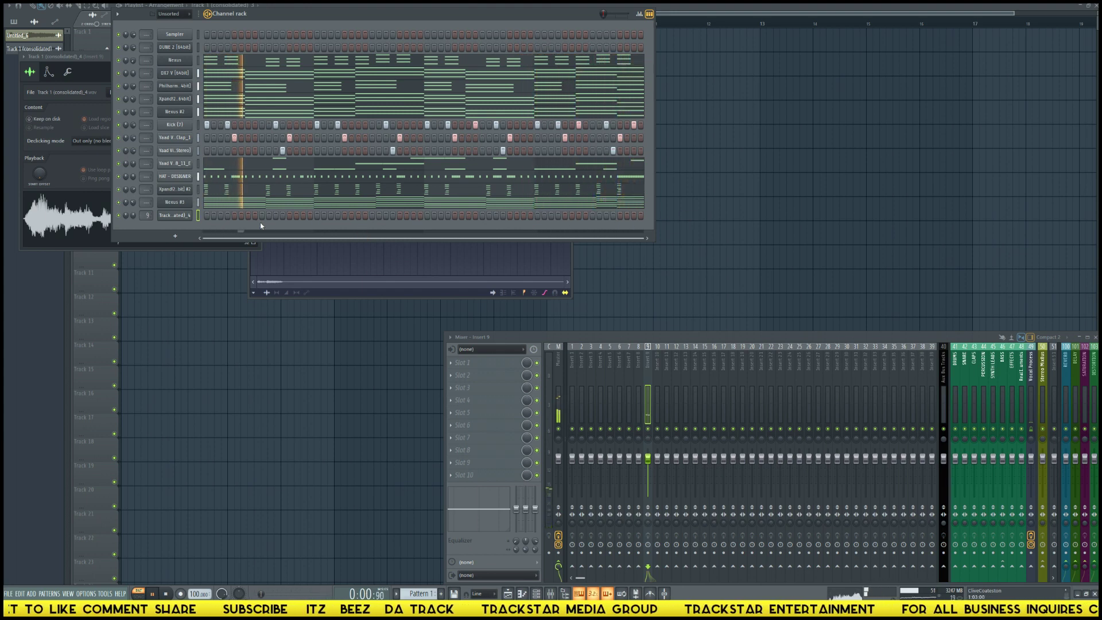
click(385, 216)
click(392, 215)
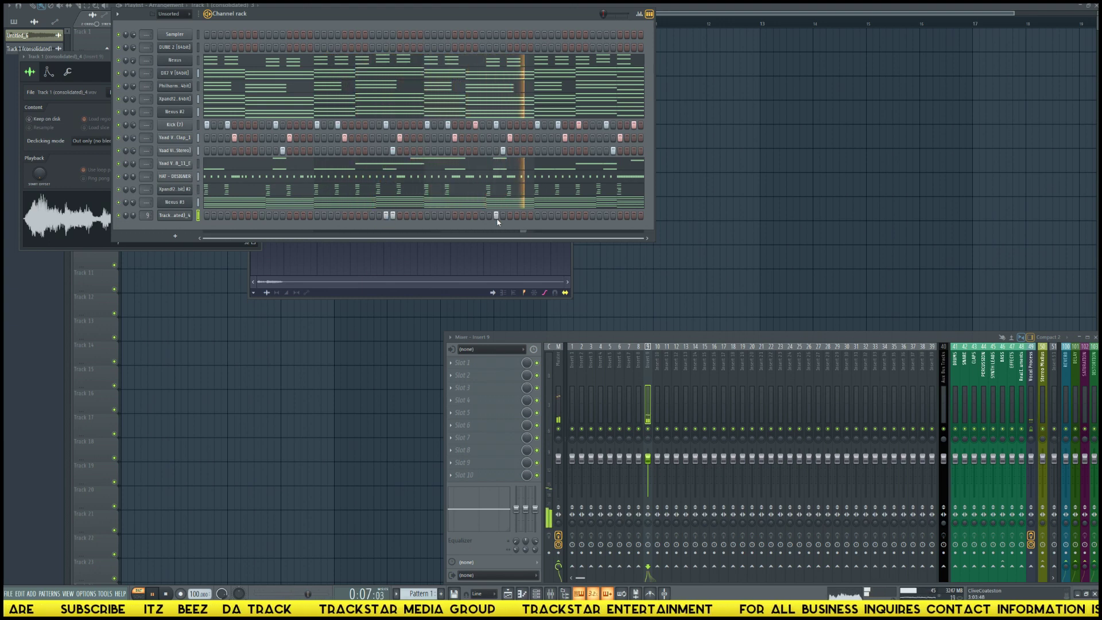
click(605, 215)
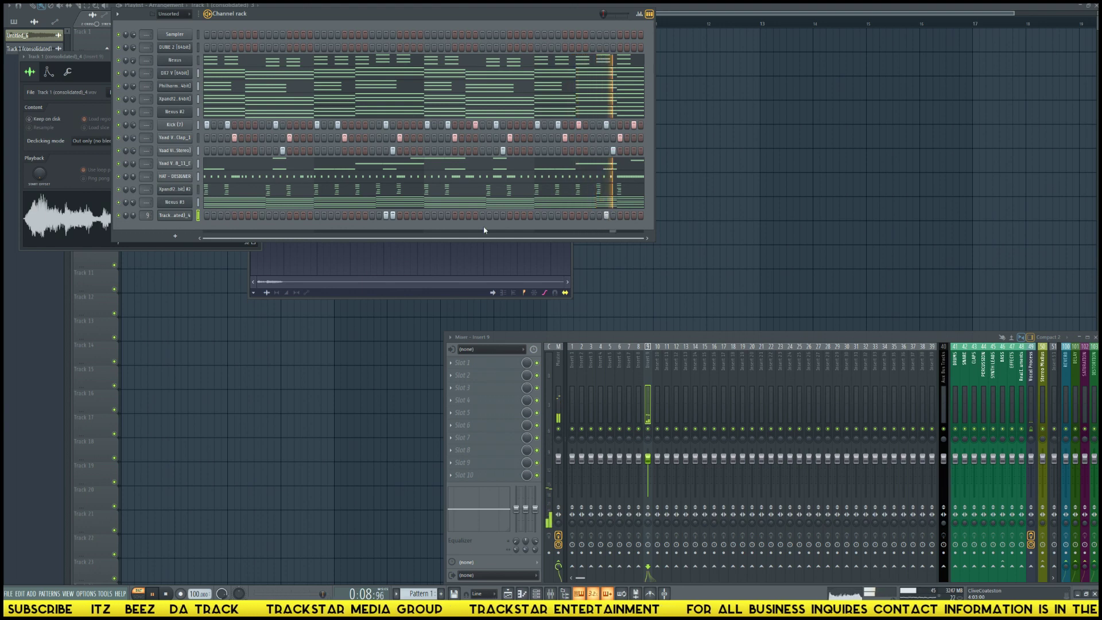
click(392, 215)
click(385, 215)
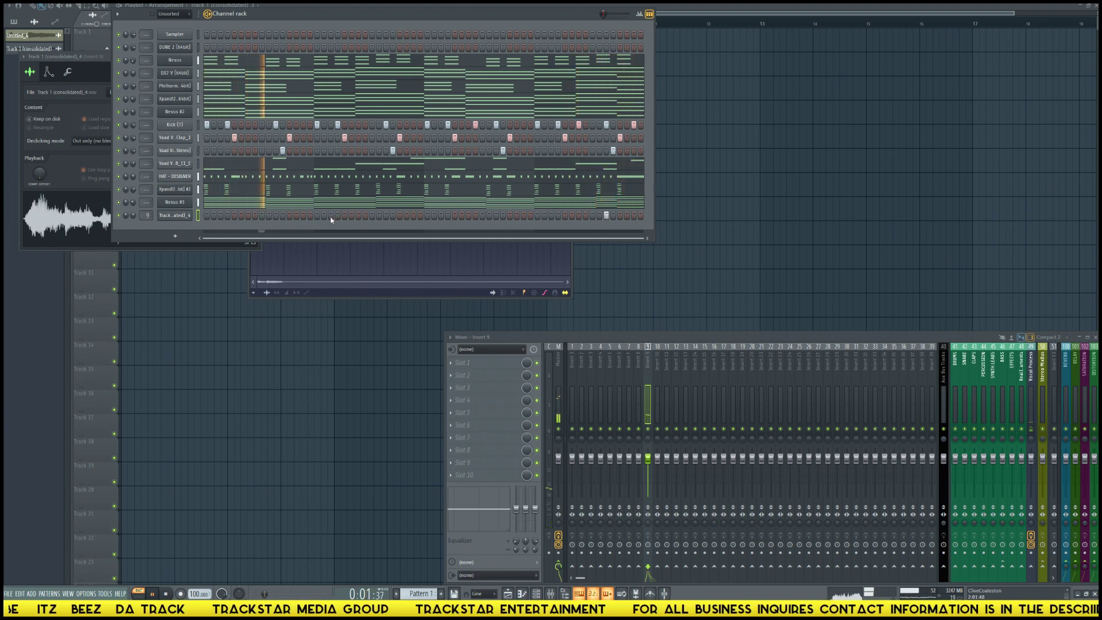
click(385, 215)
key(space)
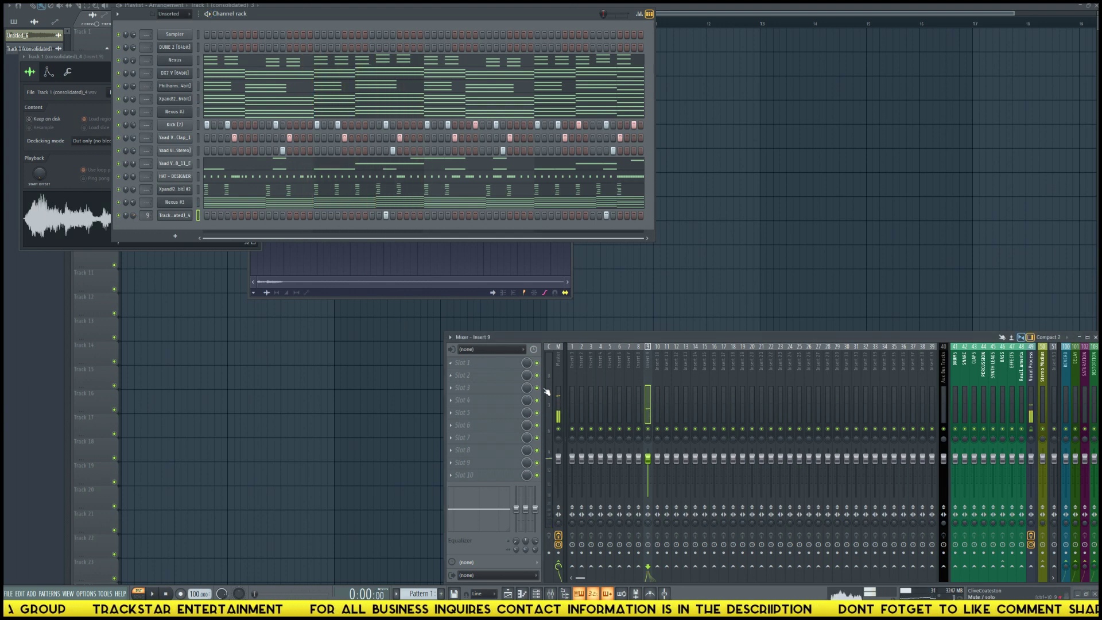
- Add Fruity Parametric EQ 2 to the first effect slot of Insert 9, and load its Reverb EQ preset
click(469, 365)
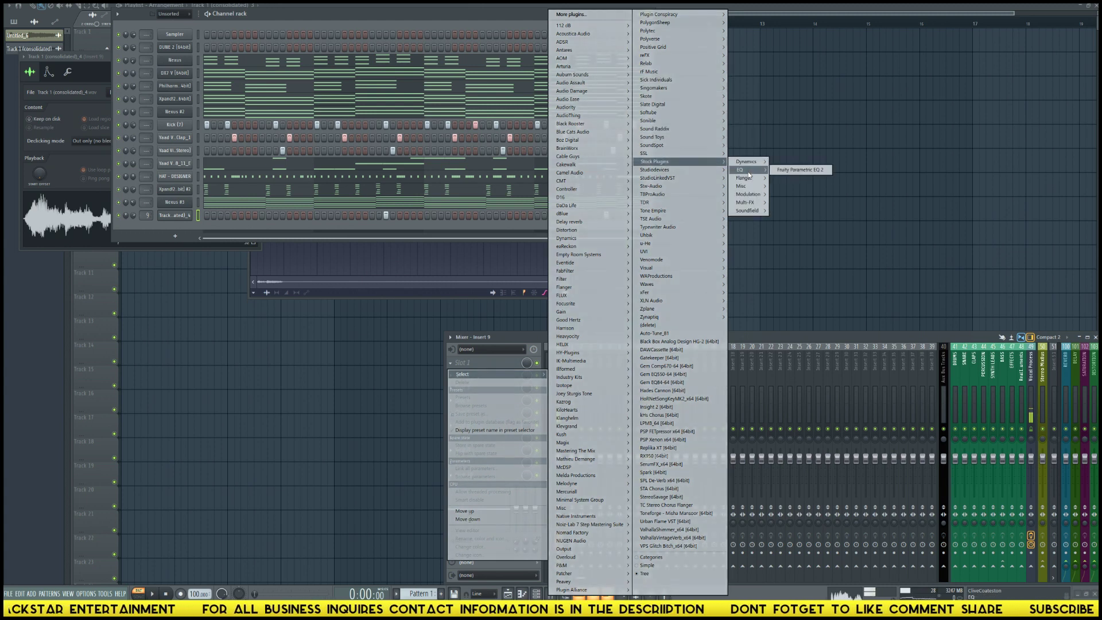
click(797, 170)
click(896, 119)
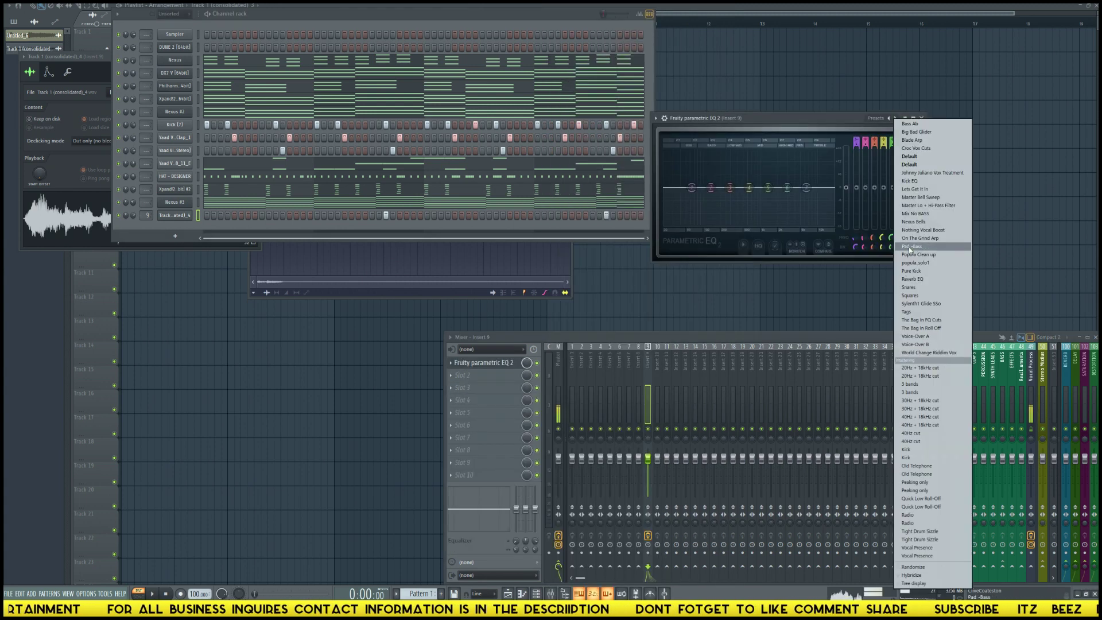
click(913, 279)
- Add Fruity Reeverb 2 to the second effect slot of Insert 9, and close its window
click(494, 376)
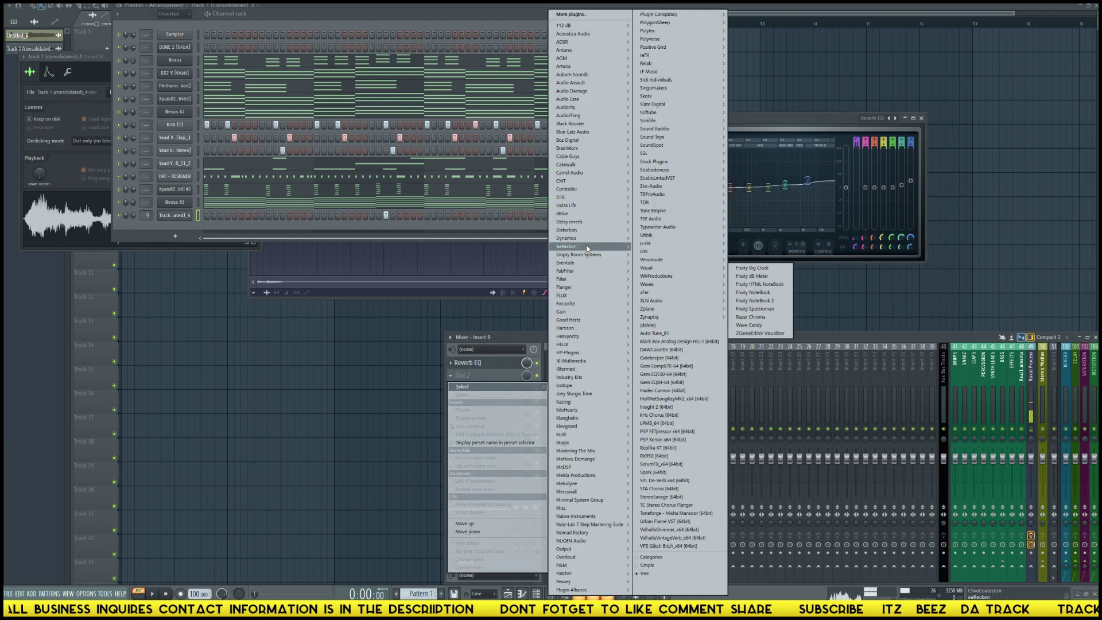
mouse_move(592, 224)
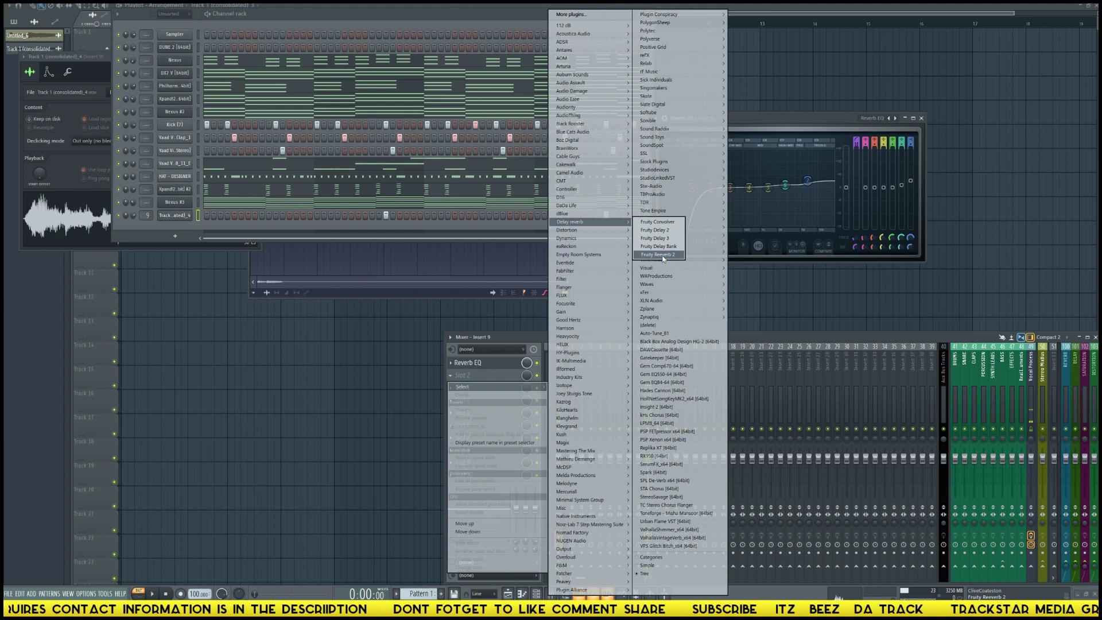
click(660, 255)
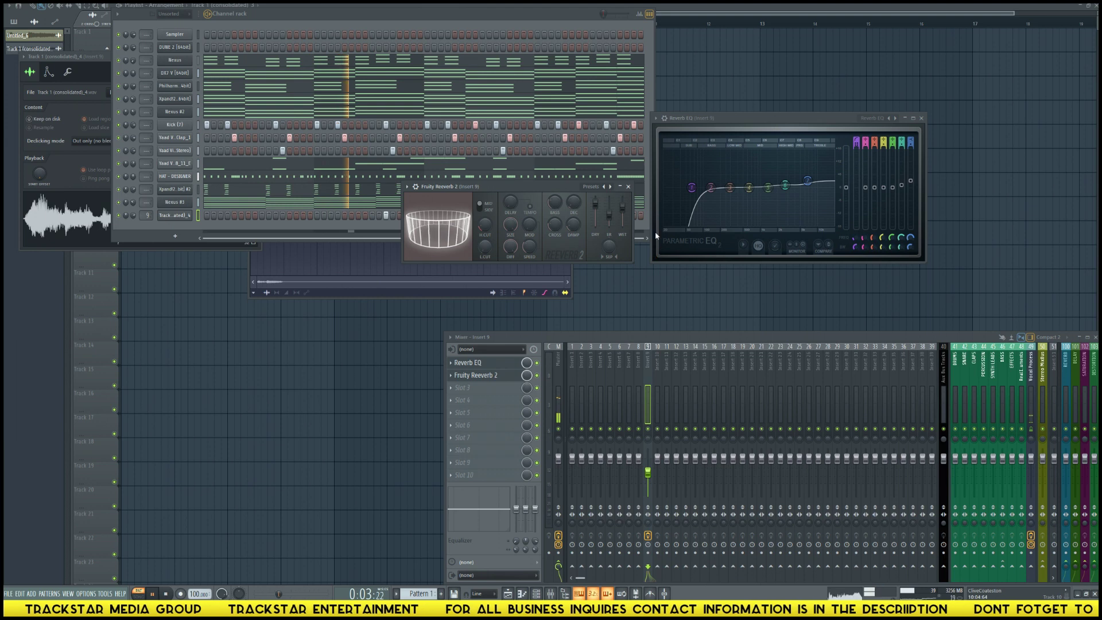
click(627, 187)
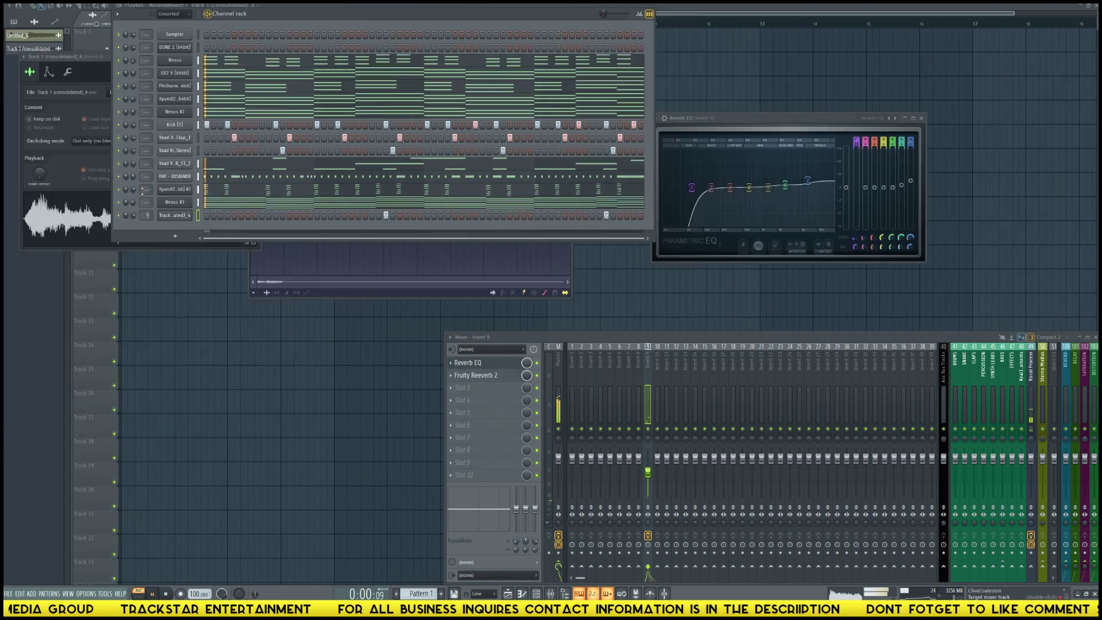
- Audition snares in the WondaGurl drumkit's Snares folder, and load SNARE - INFLUENCE into a new channel
key(alt+F8)
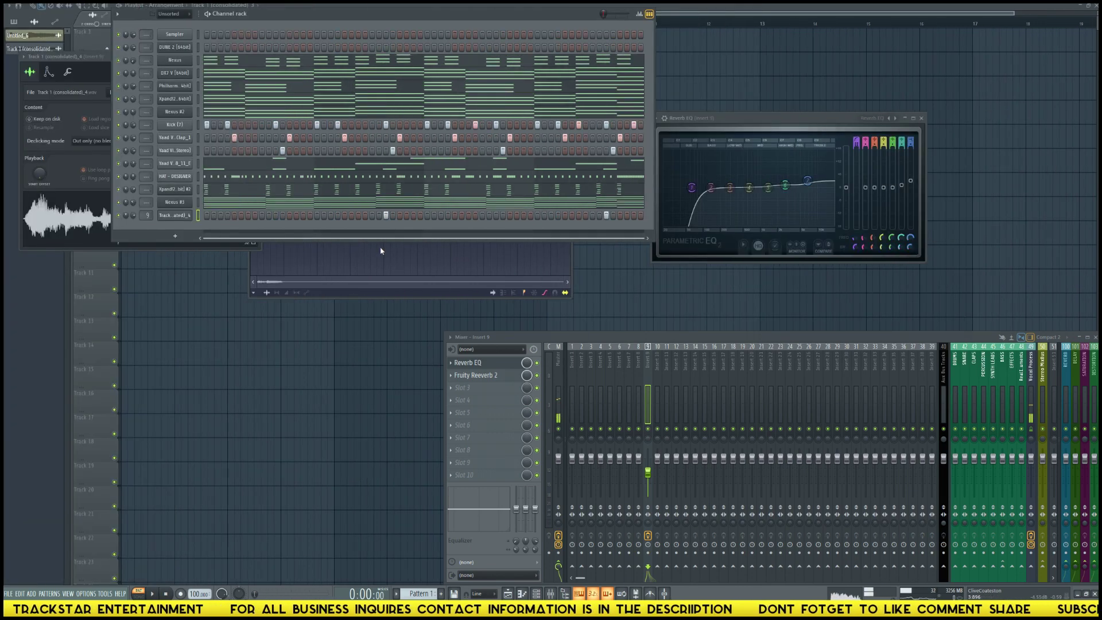
click(14, 15)
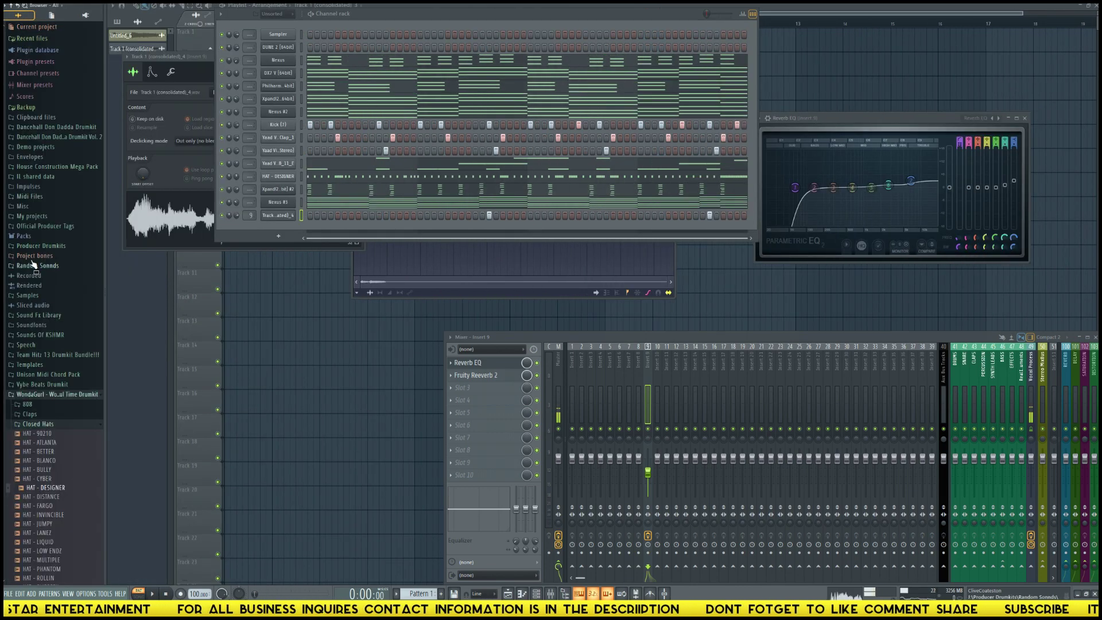
click(32, 425)
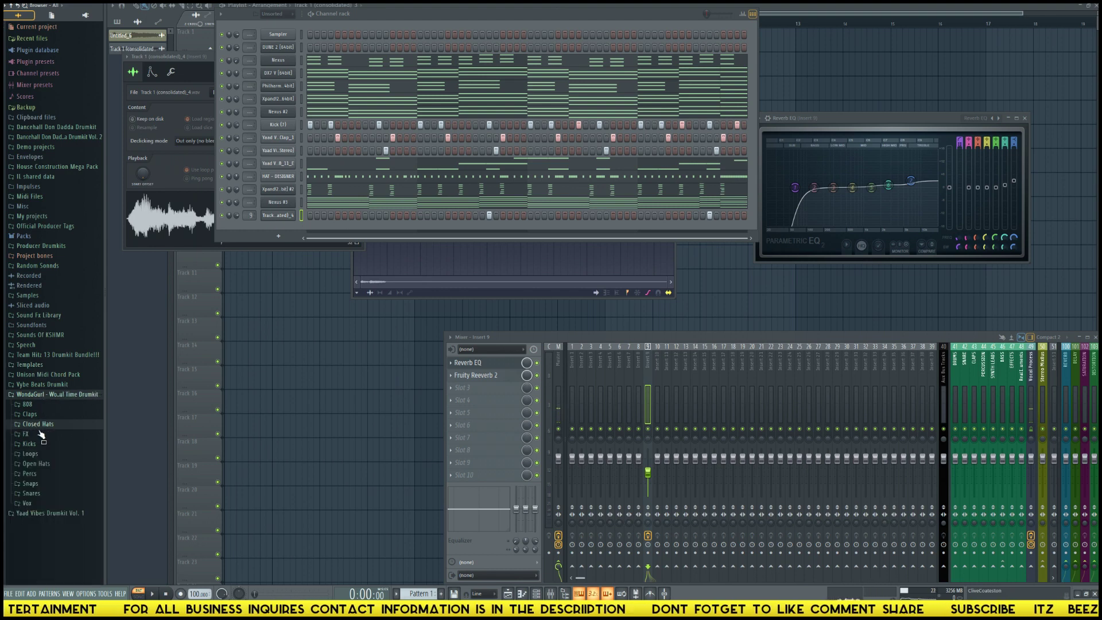
click(31, 494)
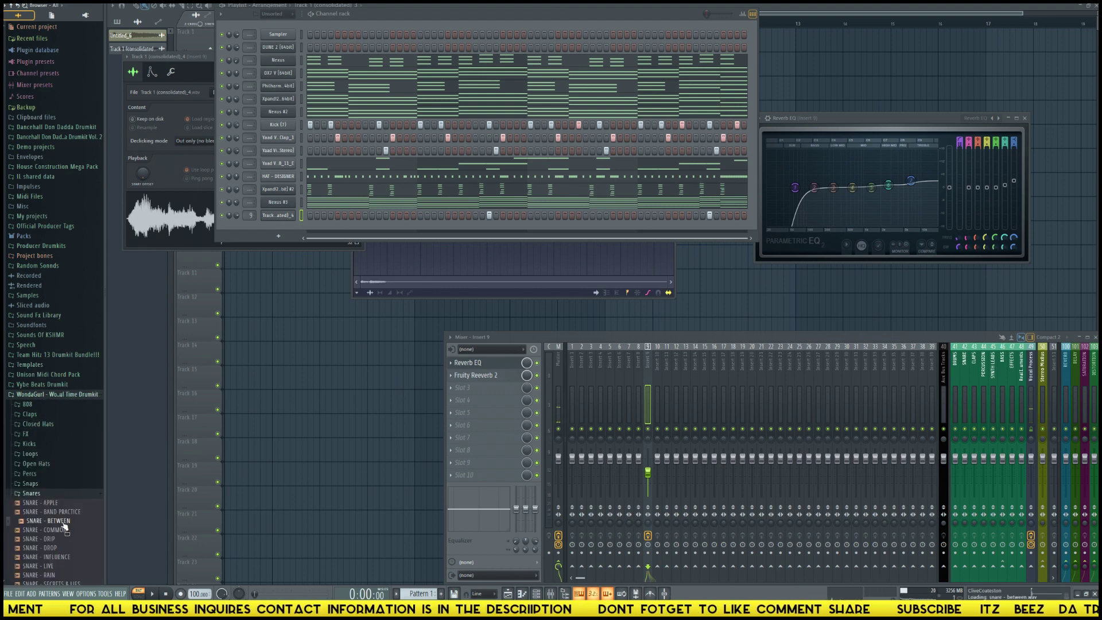
scroll(64, 522, down, 2)
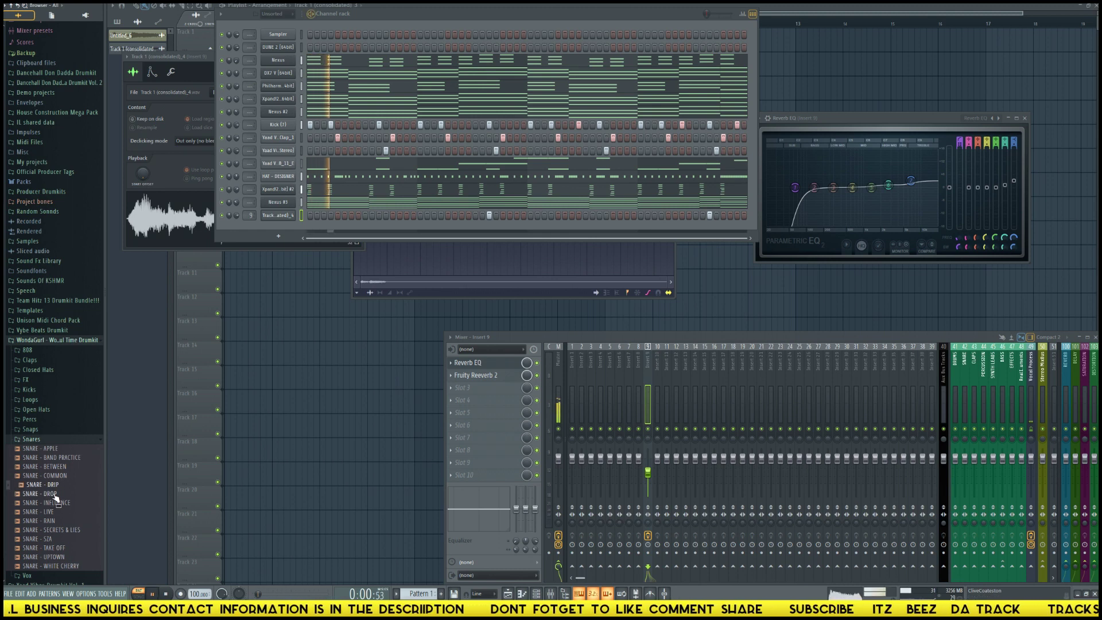
click(53, 504)
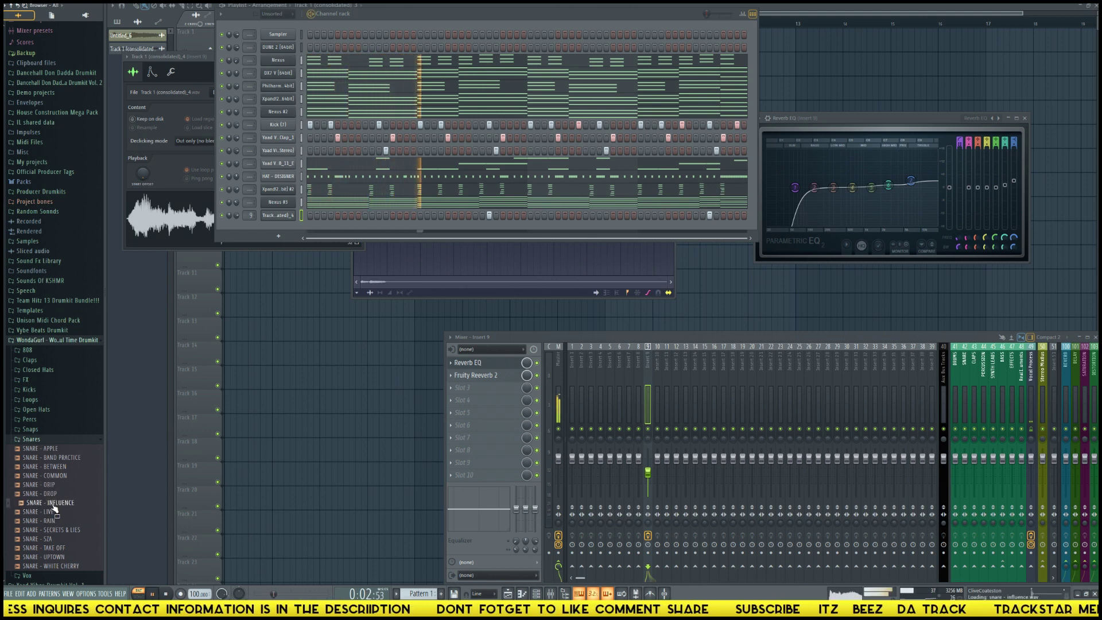
right_click(54, 507)
click(86, 568)
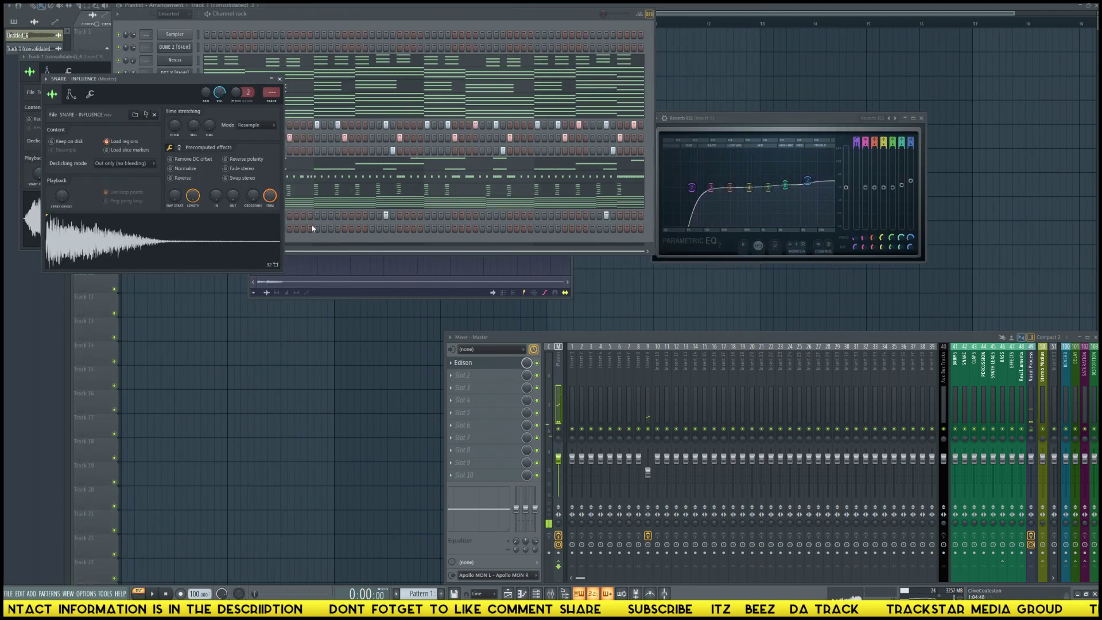
- Program the SNARE - INFLUENCE channel in Pattern 1 on steps 4, 7, 15, 31, 43, 47, 61, 63 and 64
click(312, 230)
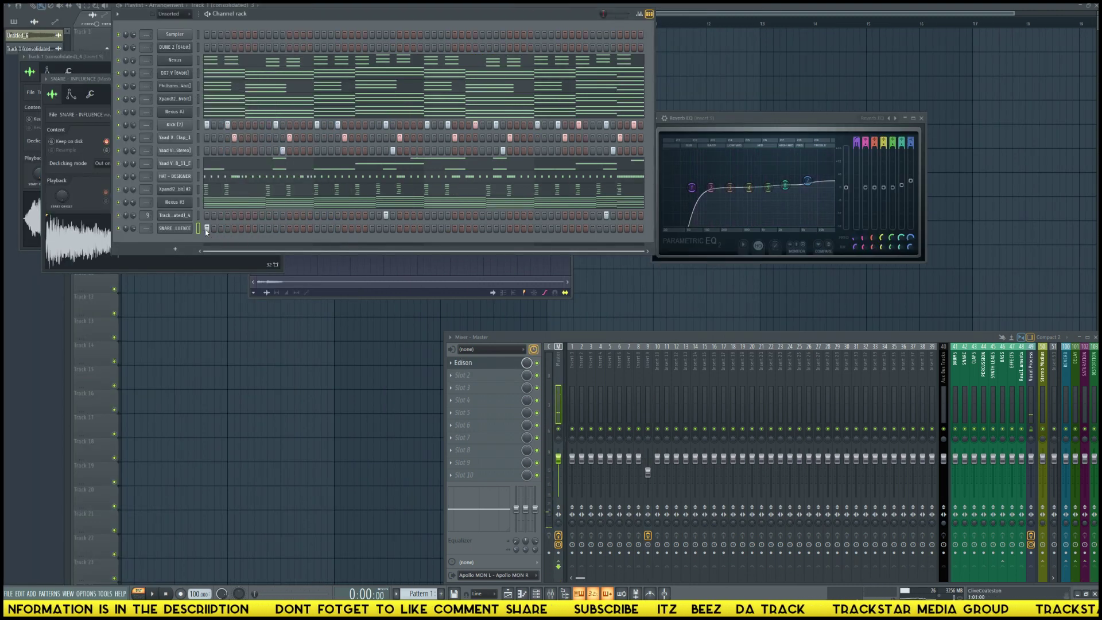
click(225, 230)
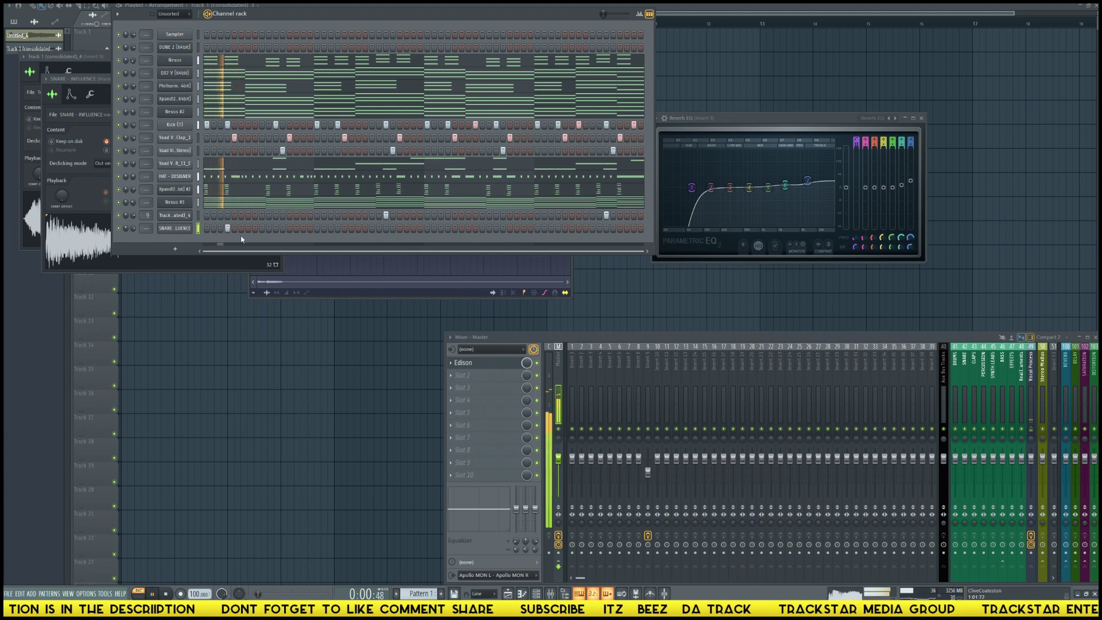
click(247, 229)
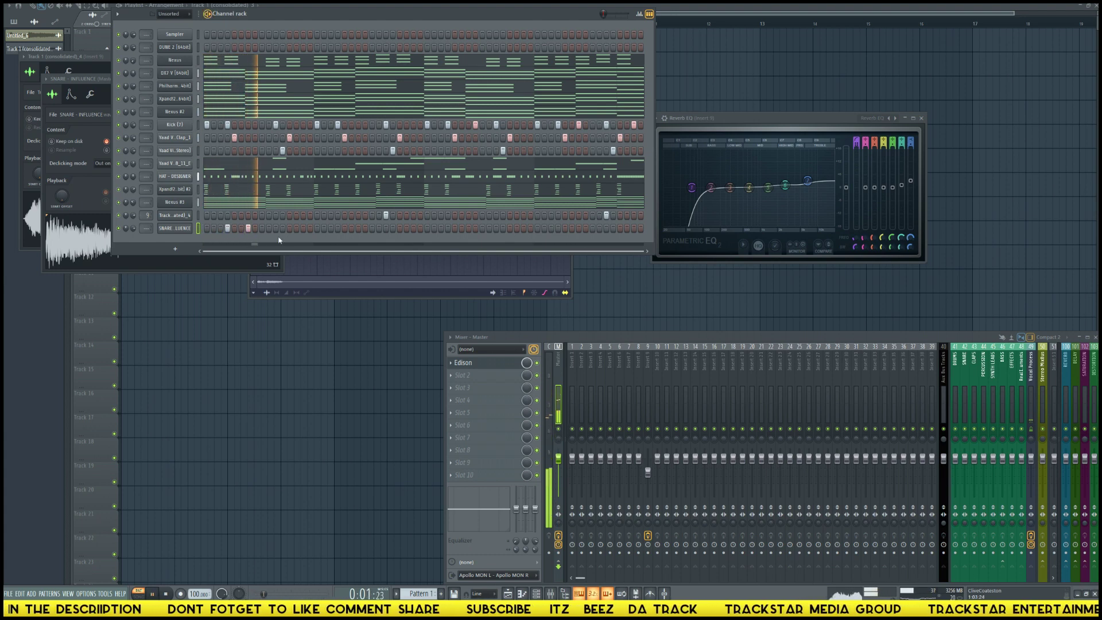
click(303, 229)
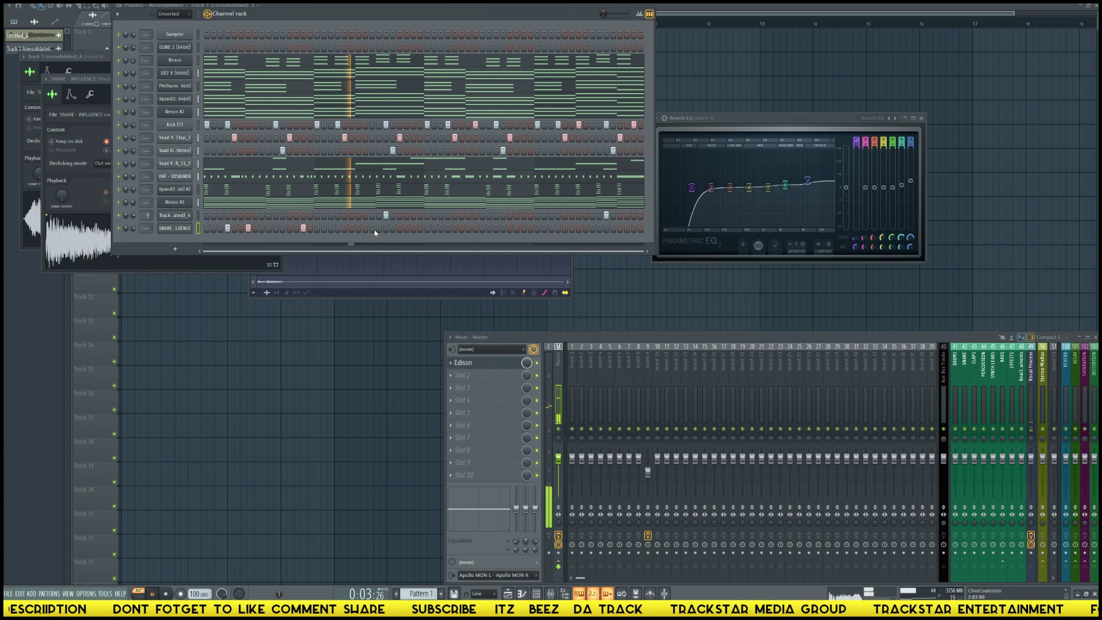
click(412, 228)
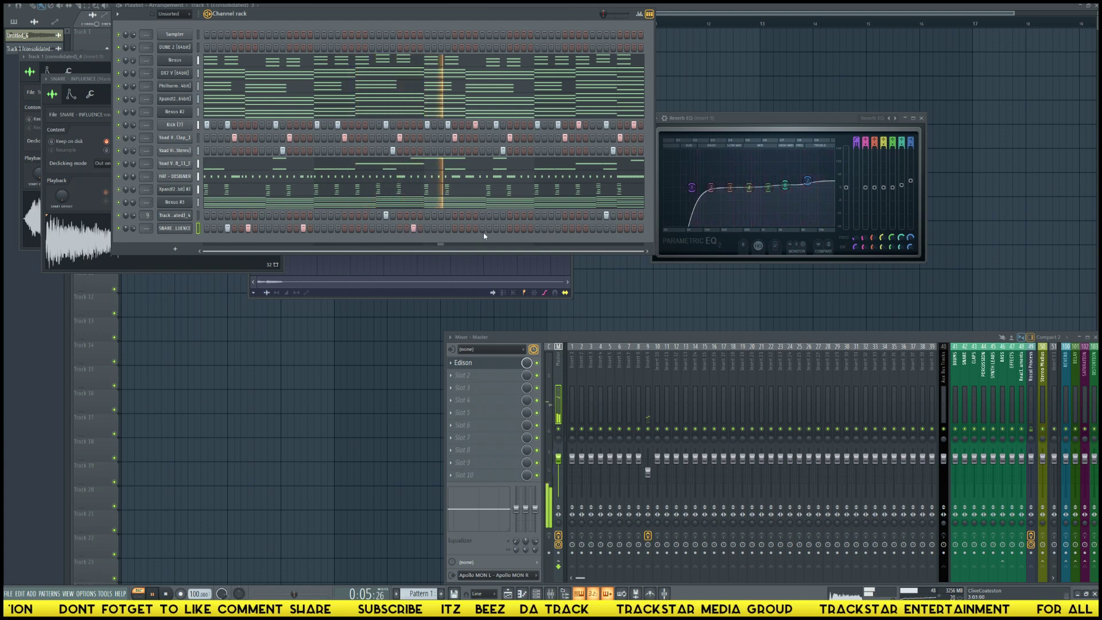
click(523, 229)
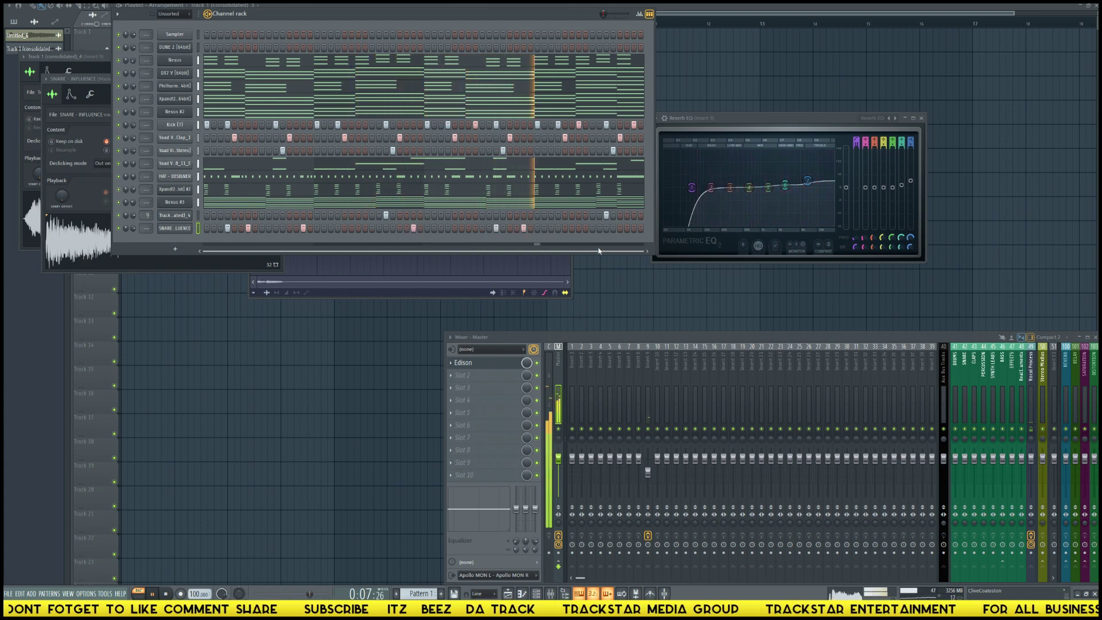
click(619, 228)
click(641, 229)
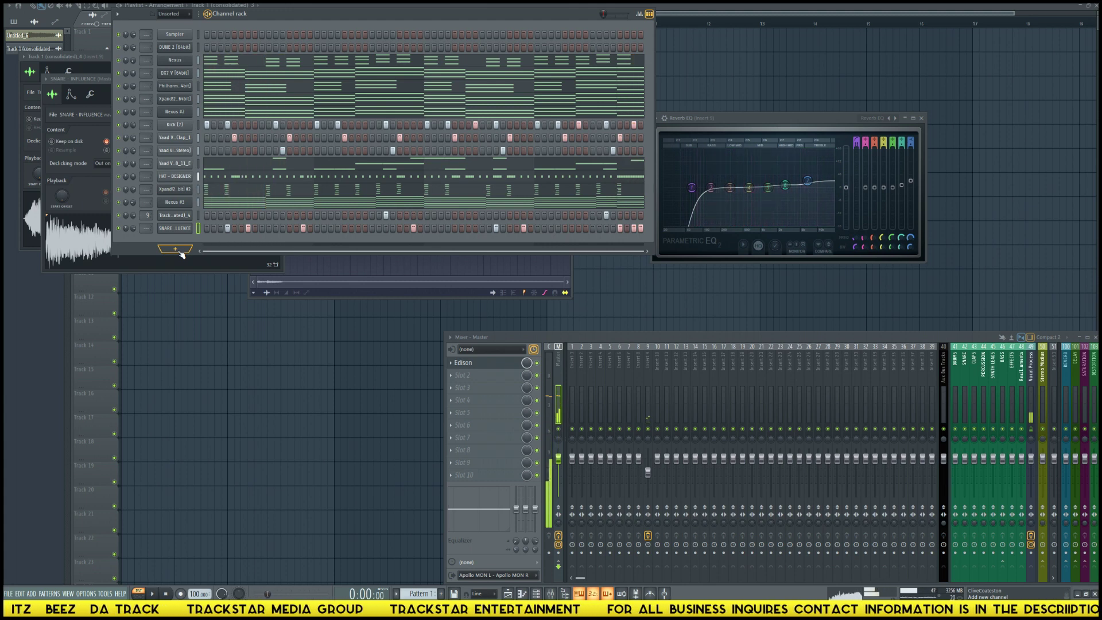
- Add Roland's JUPITER-8 (64bit) synthesizer as a new instrument channel
click(181, 254)
mouse_move(208, 341)
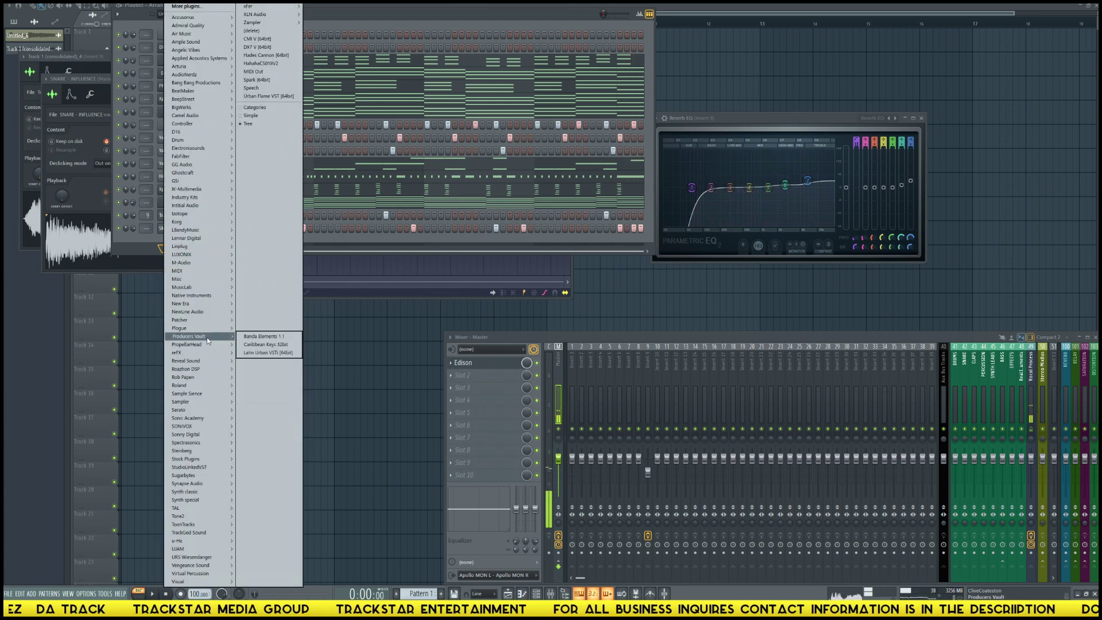
click(264, 303)
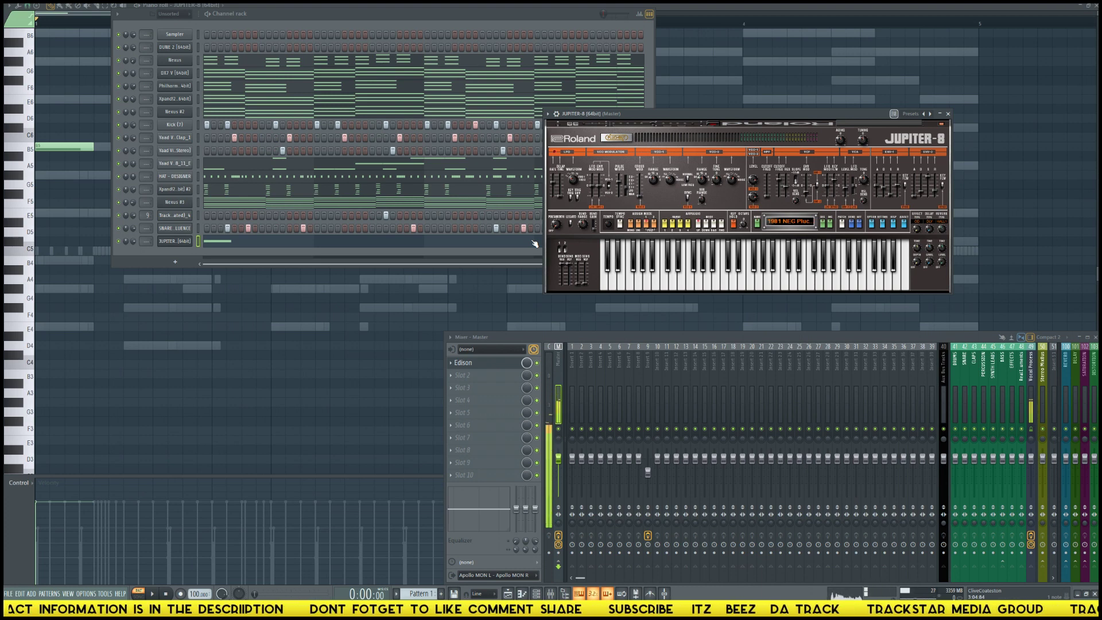
- Cut the recorded notes out of the JUPITER-8 channel in Pattern 1
click(196, 246)
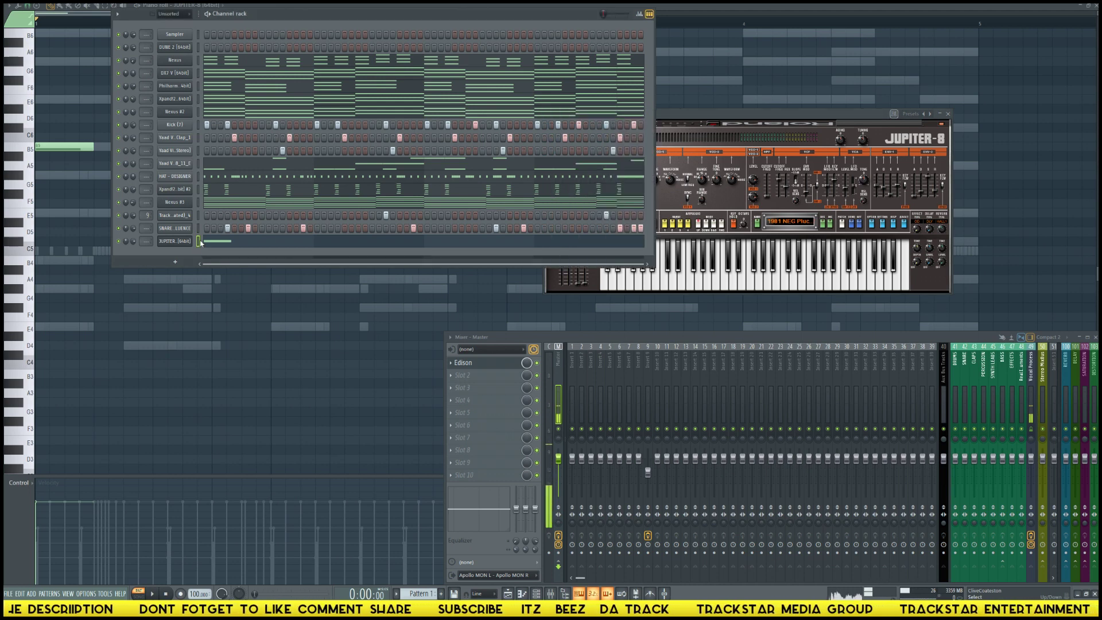
key(ctrl+x)
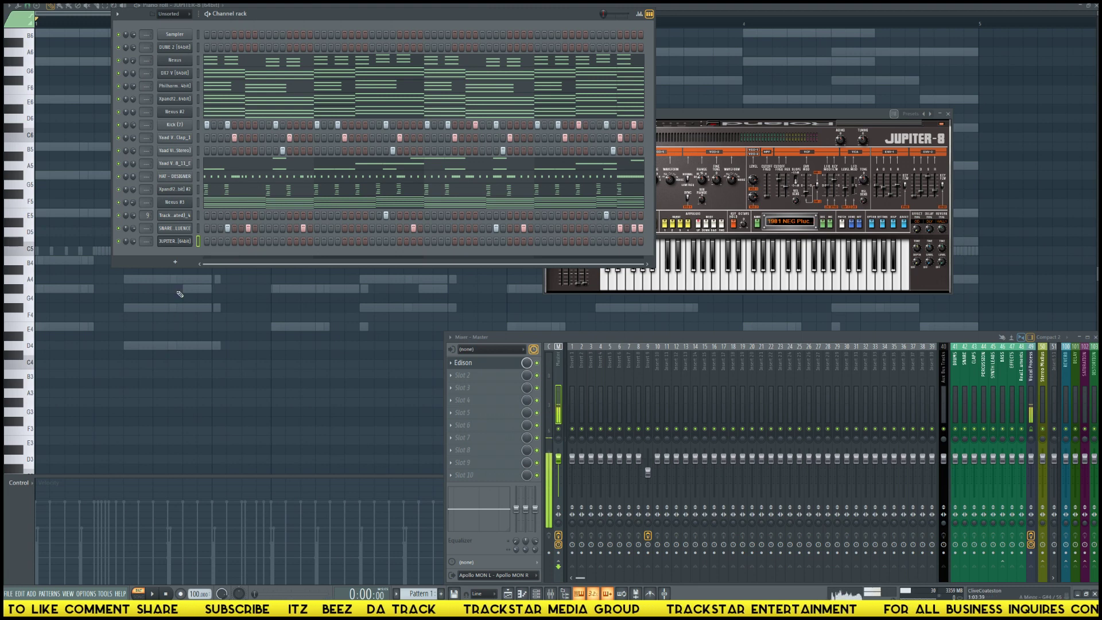
key(space)
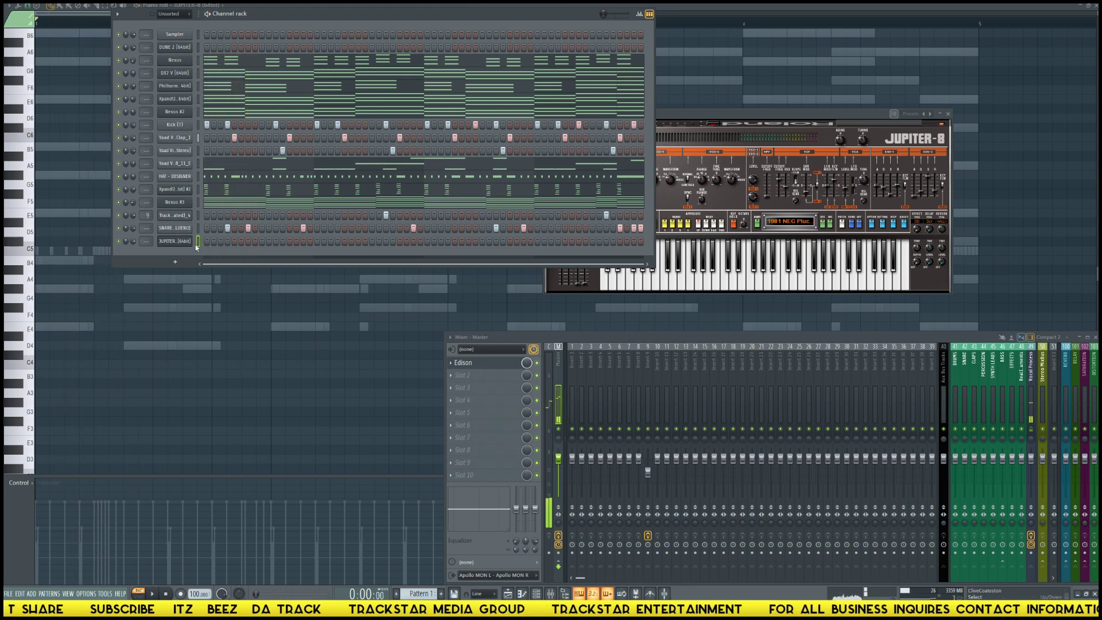